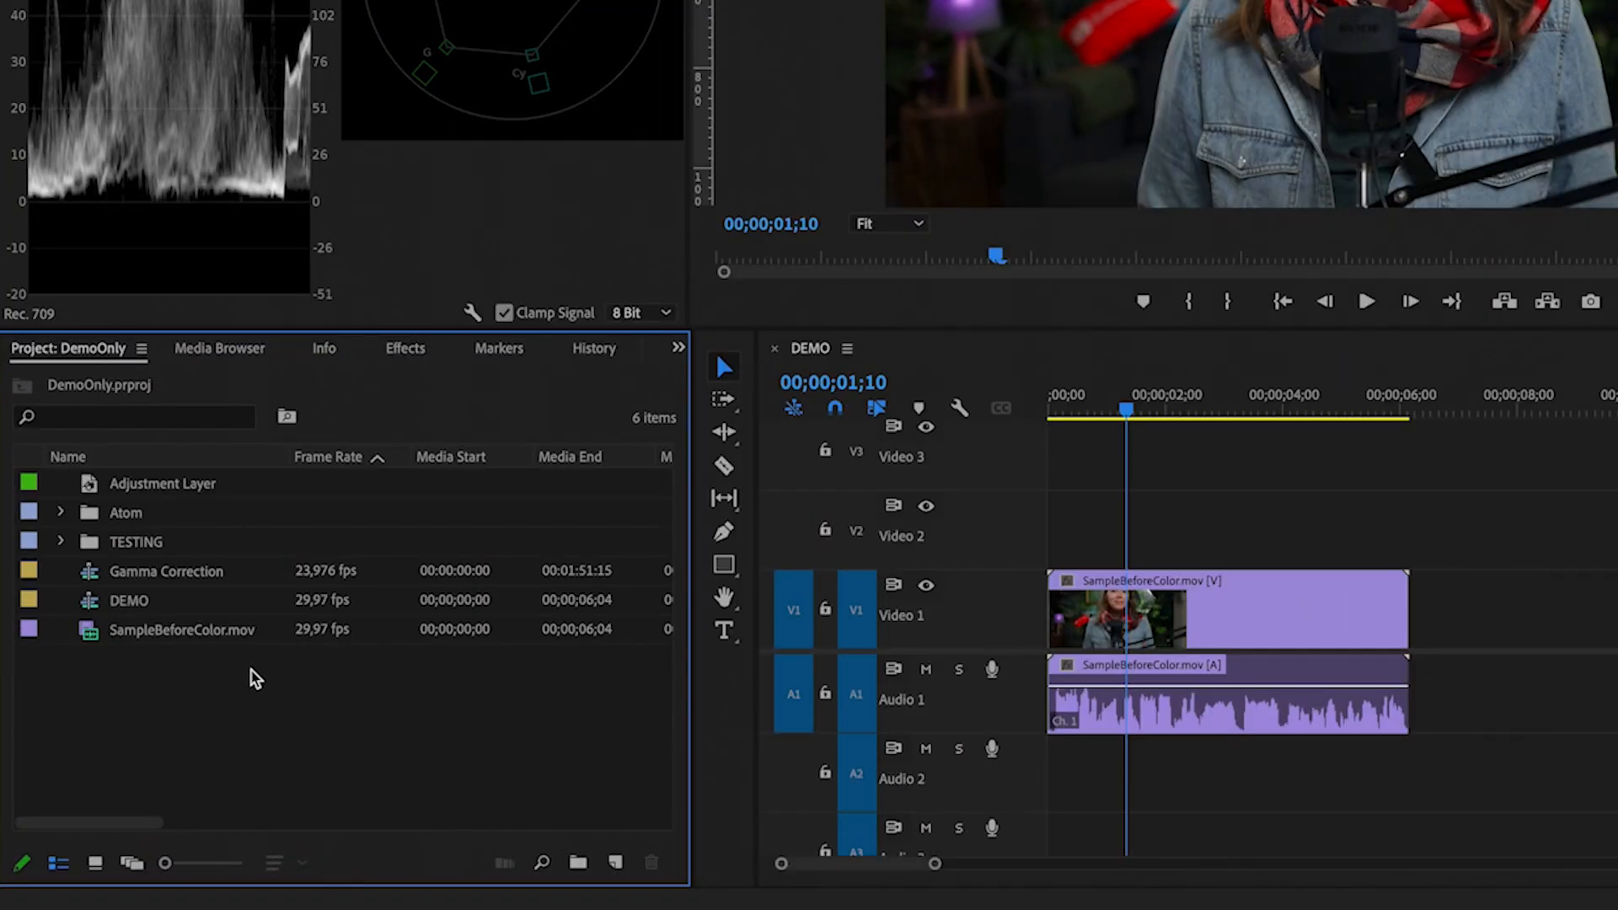
# Create a new adjustment layer and place it on Video 2, spanning the full length of the SampleBeforeColor.mov clip
pyautogui.rightClick(253, 678)
pyautogui.moveTo(313, 725)
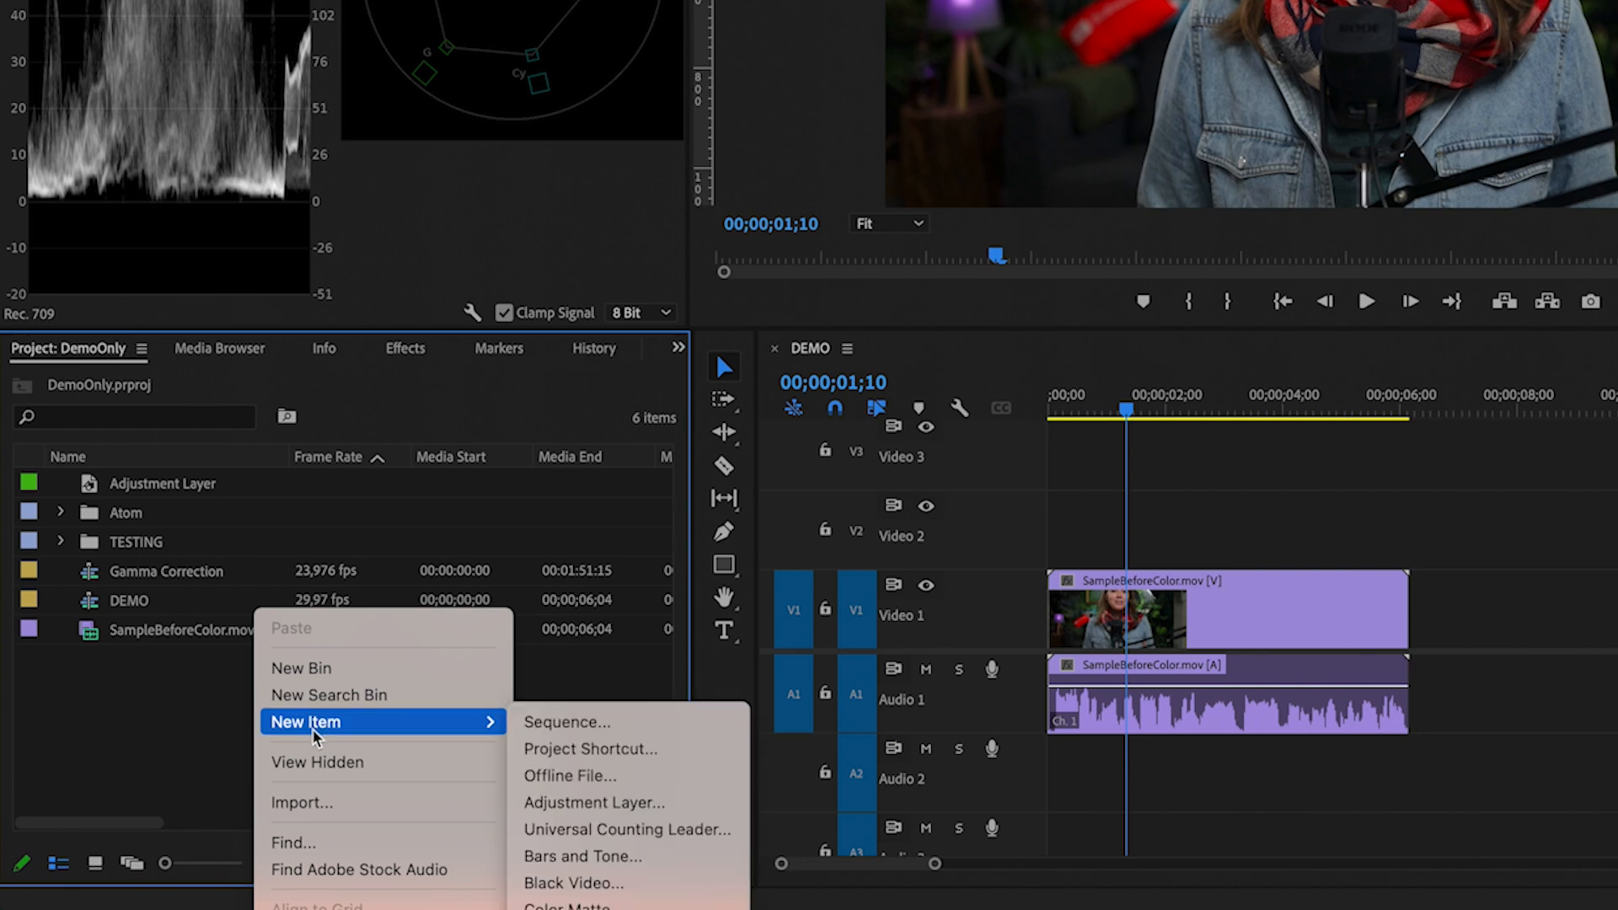
pyautogui.click(645, 808)
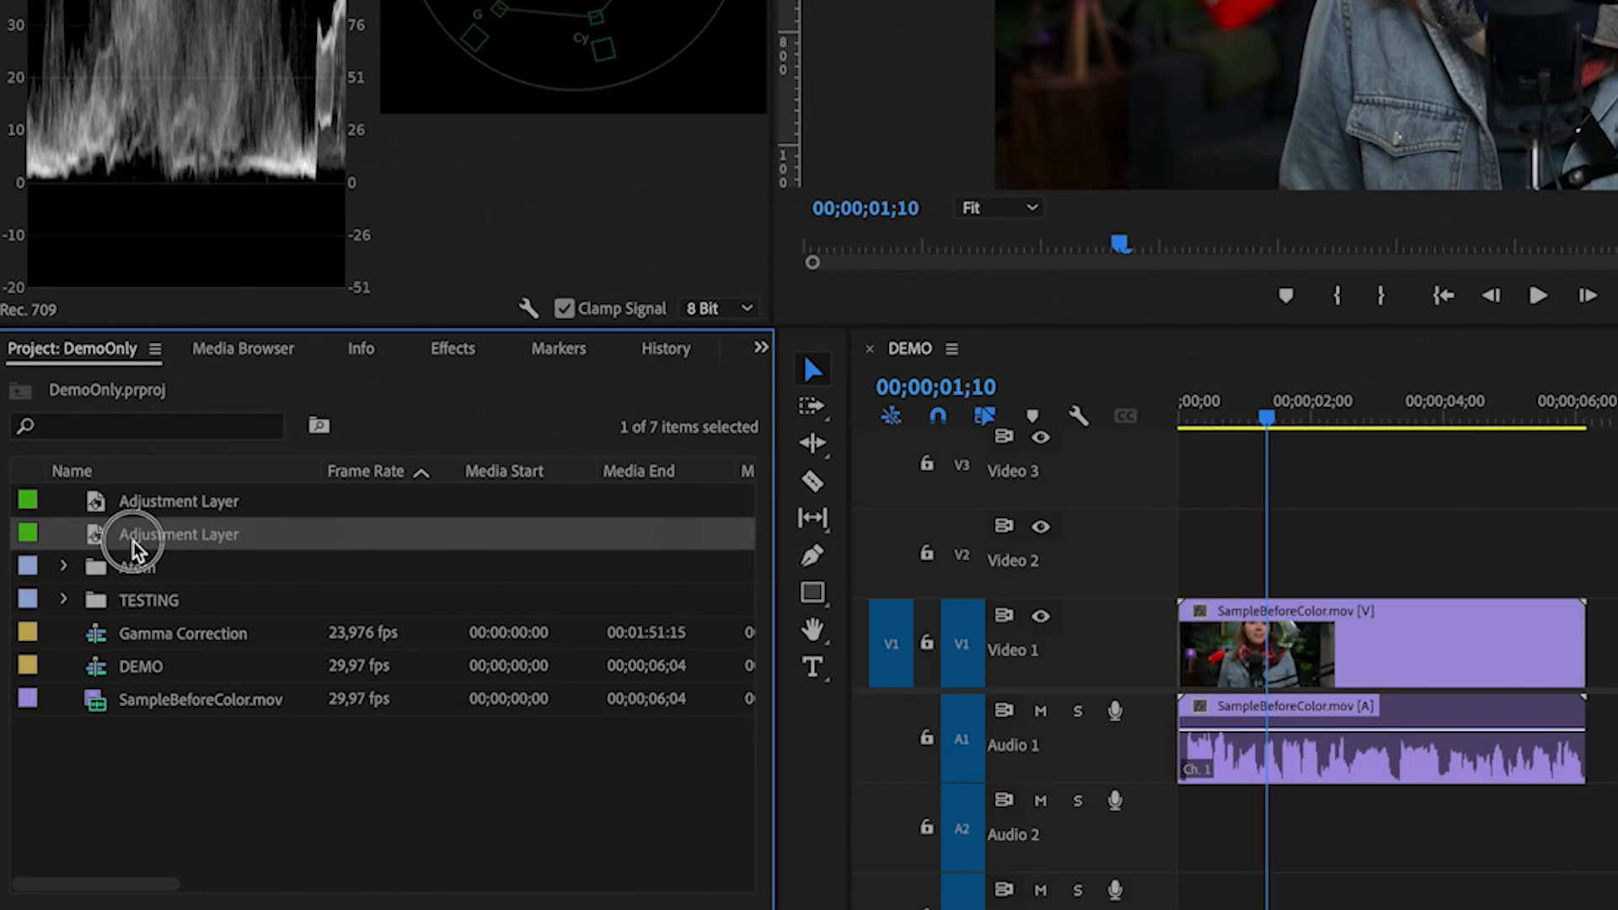
pyautogui.moveTo(126, 534); pyautogui.dragTo(1053, 531)
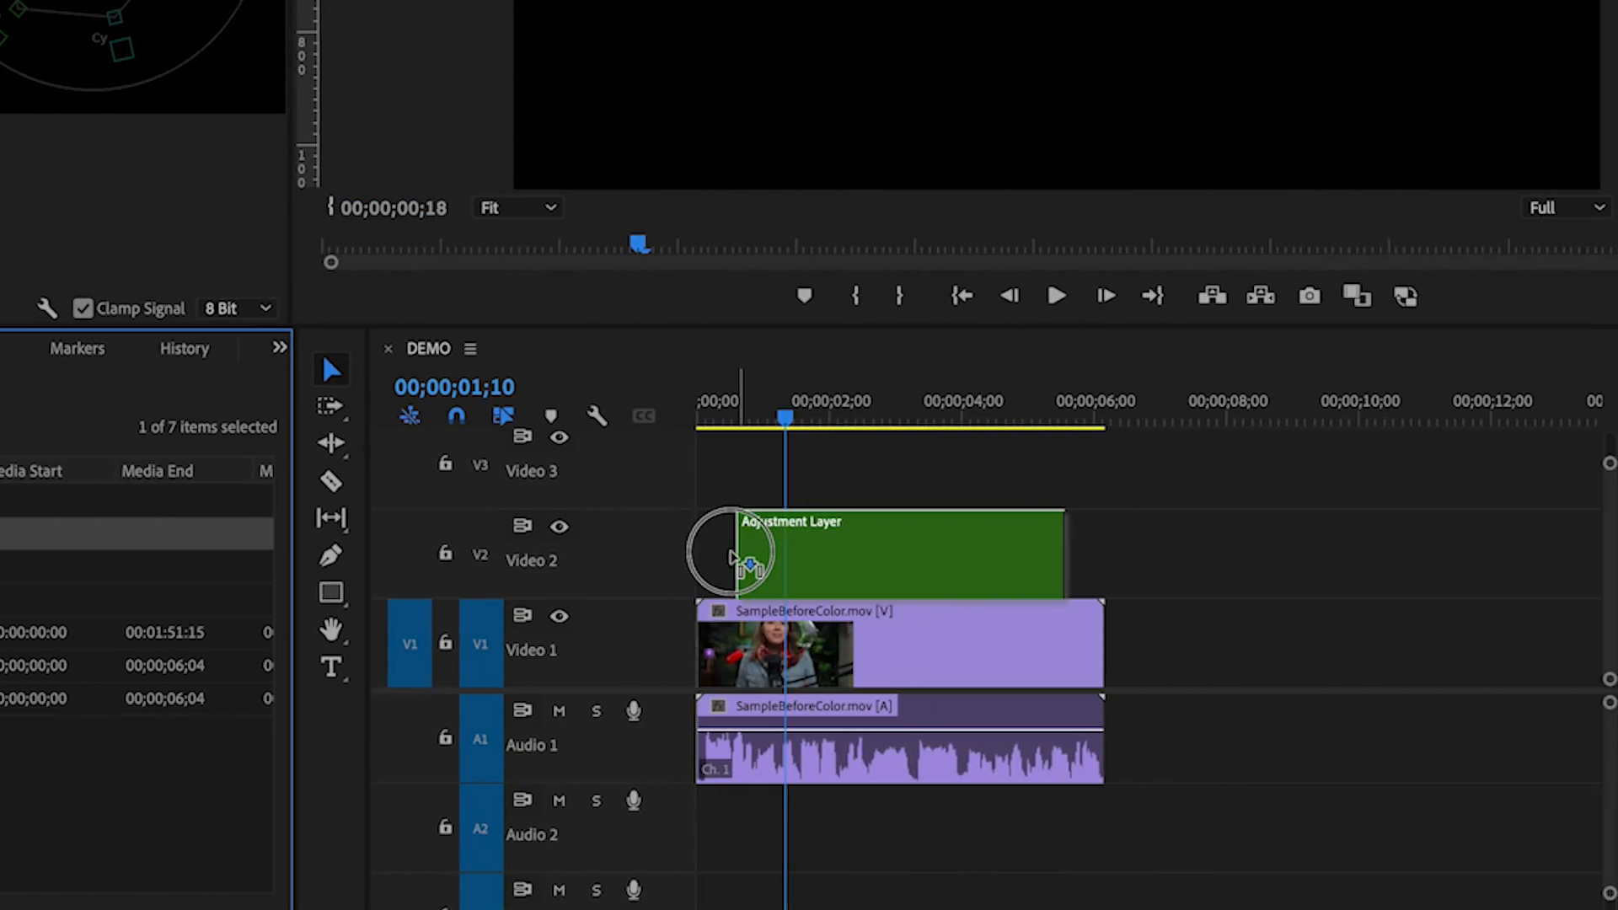
pyautogui.click(946, 582)
pyautogui.moveTo(1015, 556); pyautogui.dragTo(1044, 549)
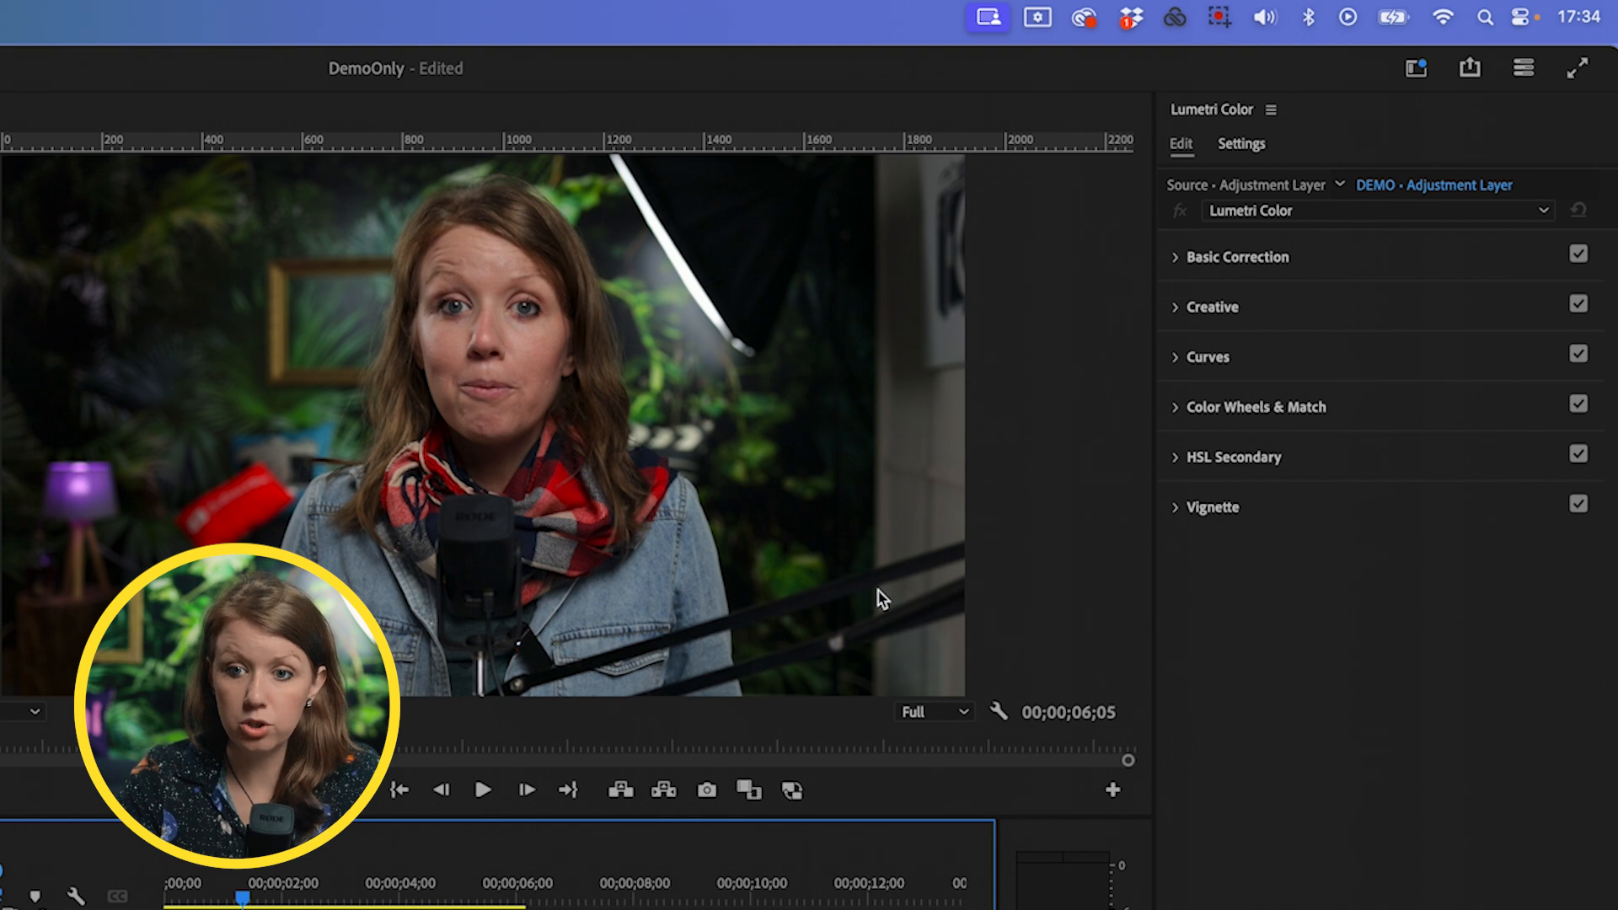
# Try Lumetri's automatic Basic Correction on the adjustment layer and compare the image with the effect bypassed and active
pyautogui.click(1175, 258)
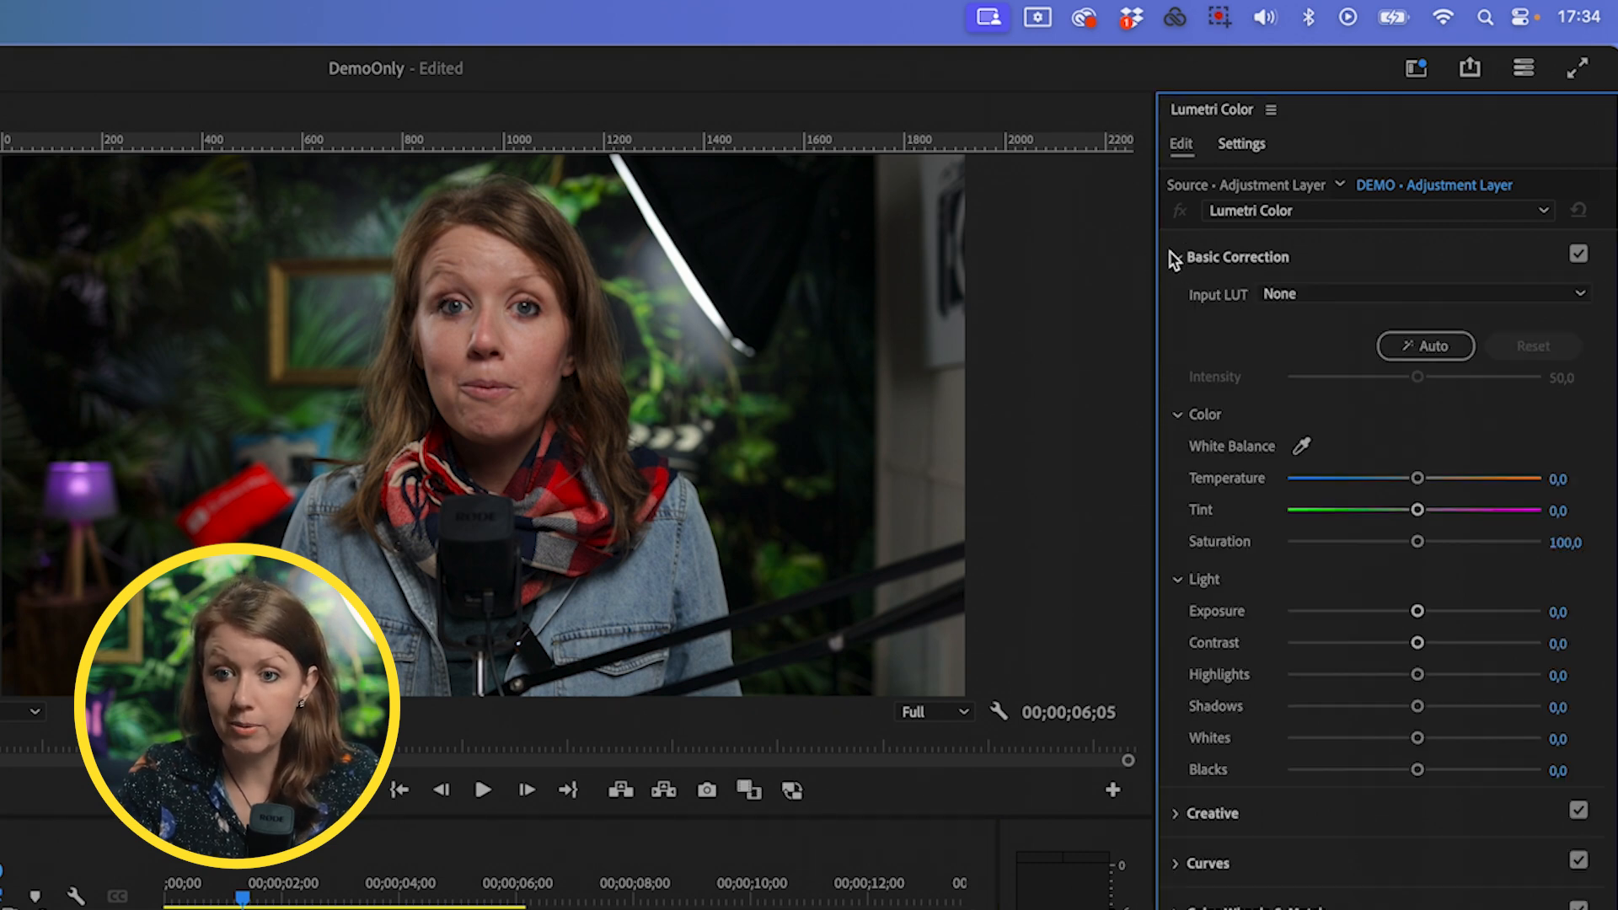
pyautogui.click(1439, 352)
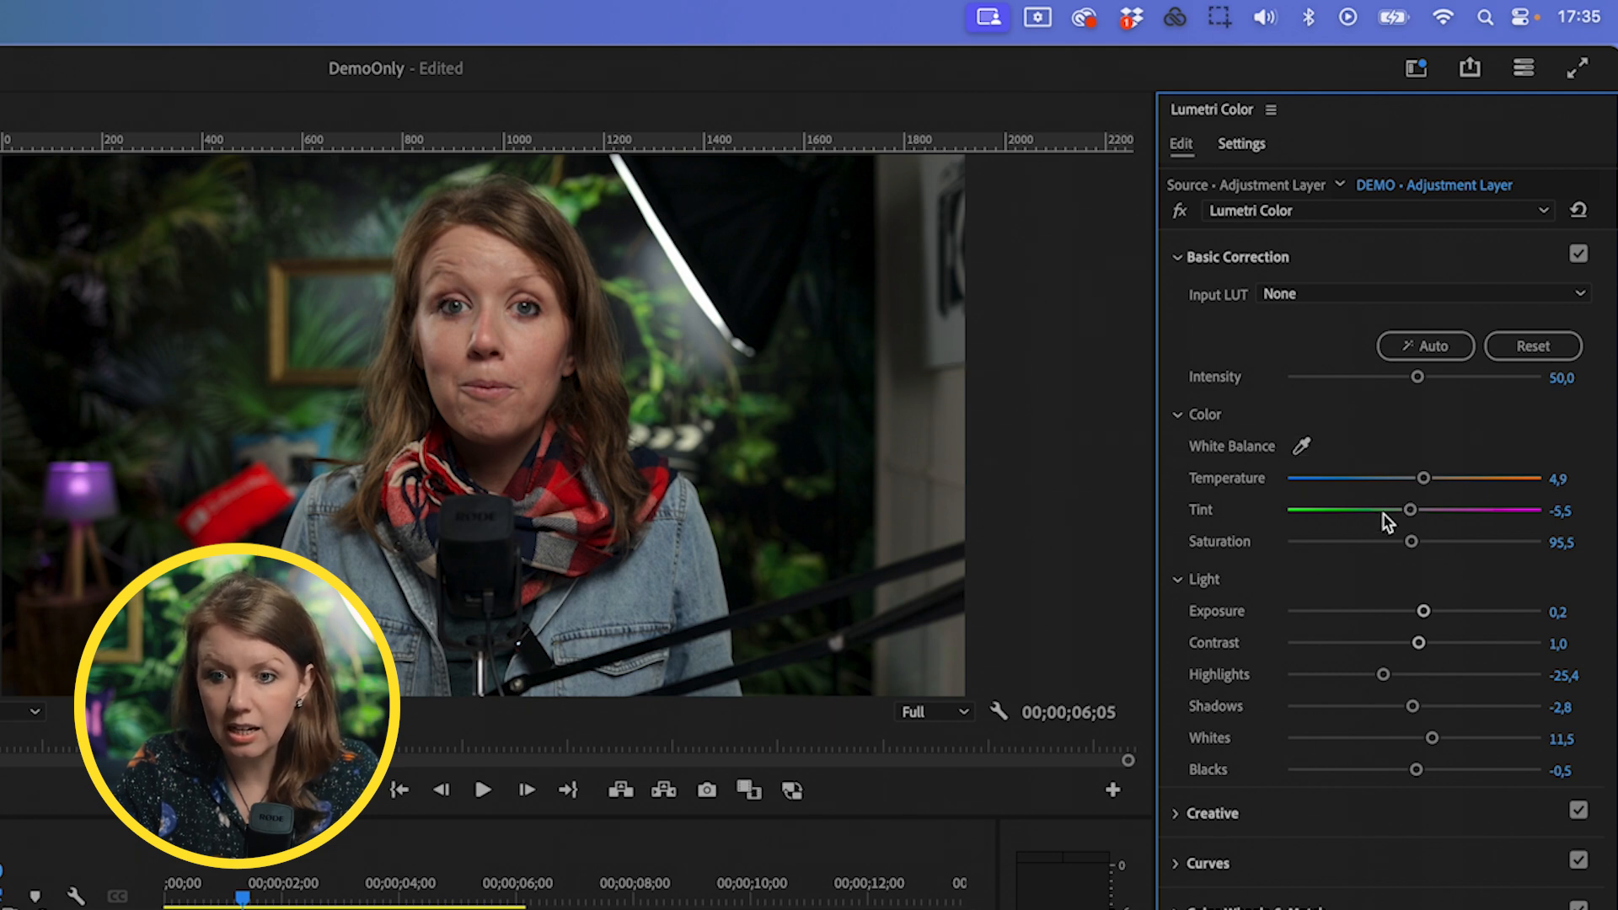
pyautogui.click(1180, 211)
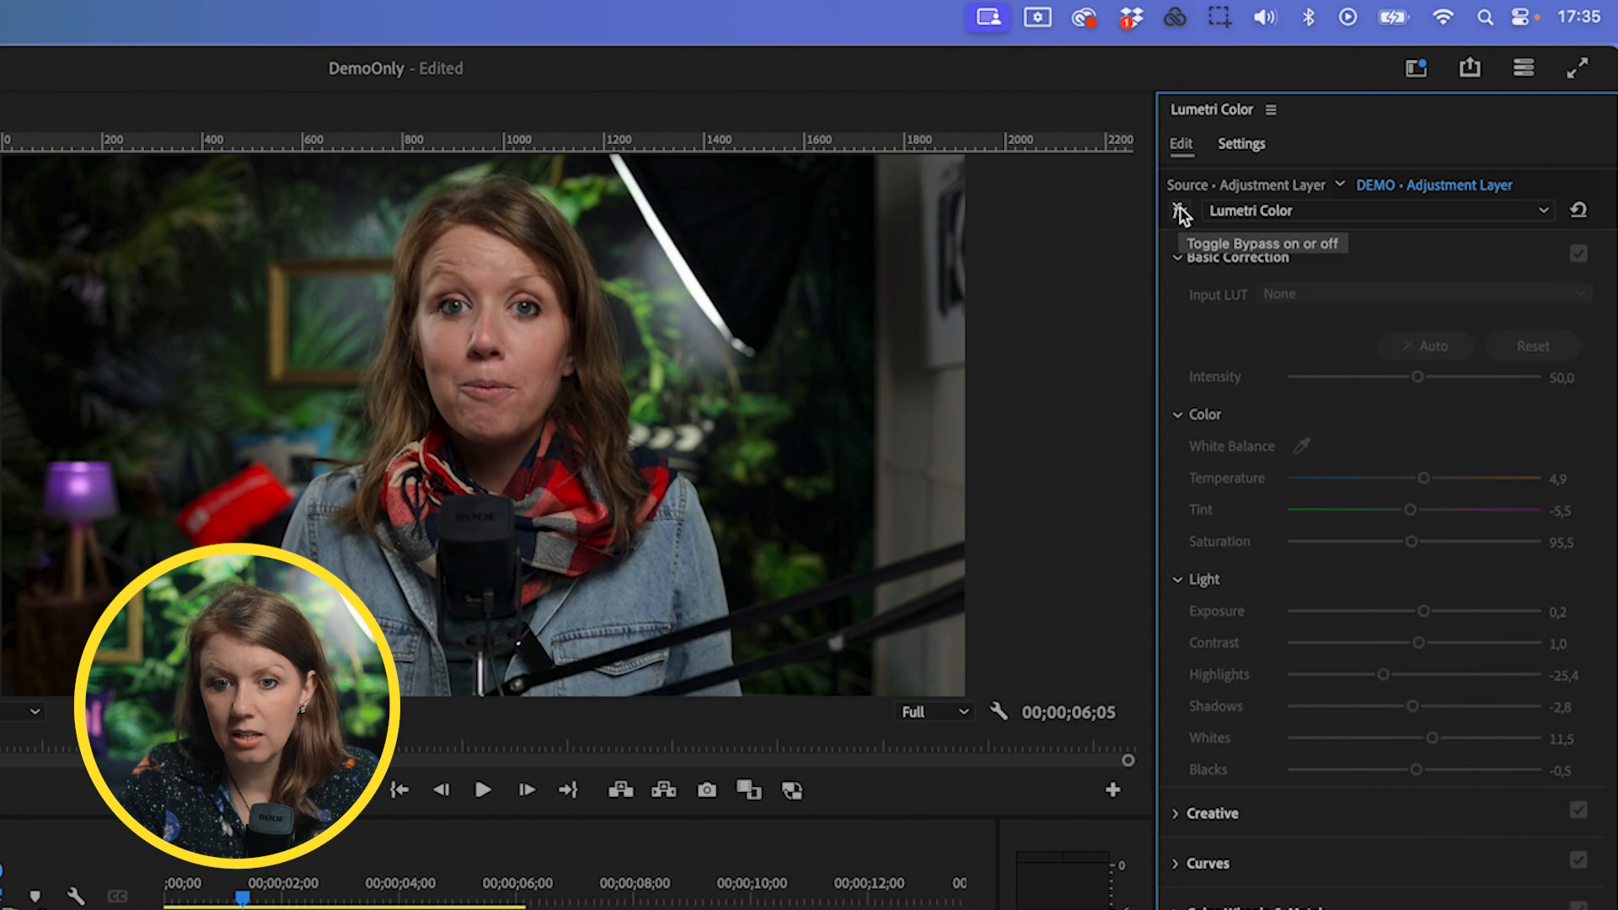
pyautogui.click(1180, 211)
pyautogui.click(1180, 212)
pyautogui.click(1181, 211)
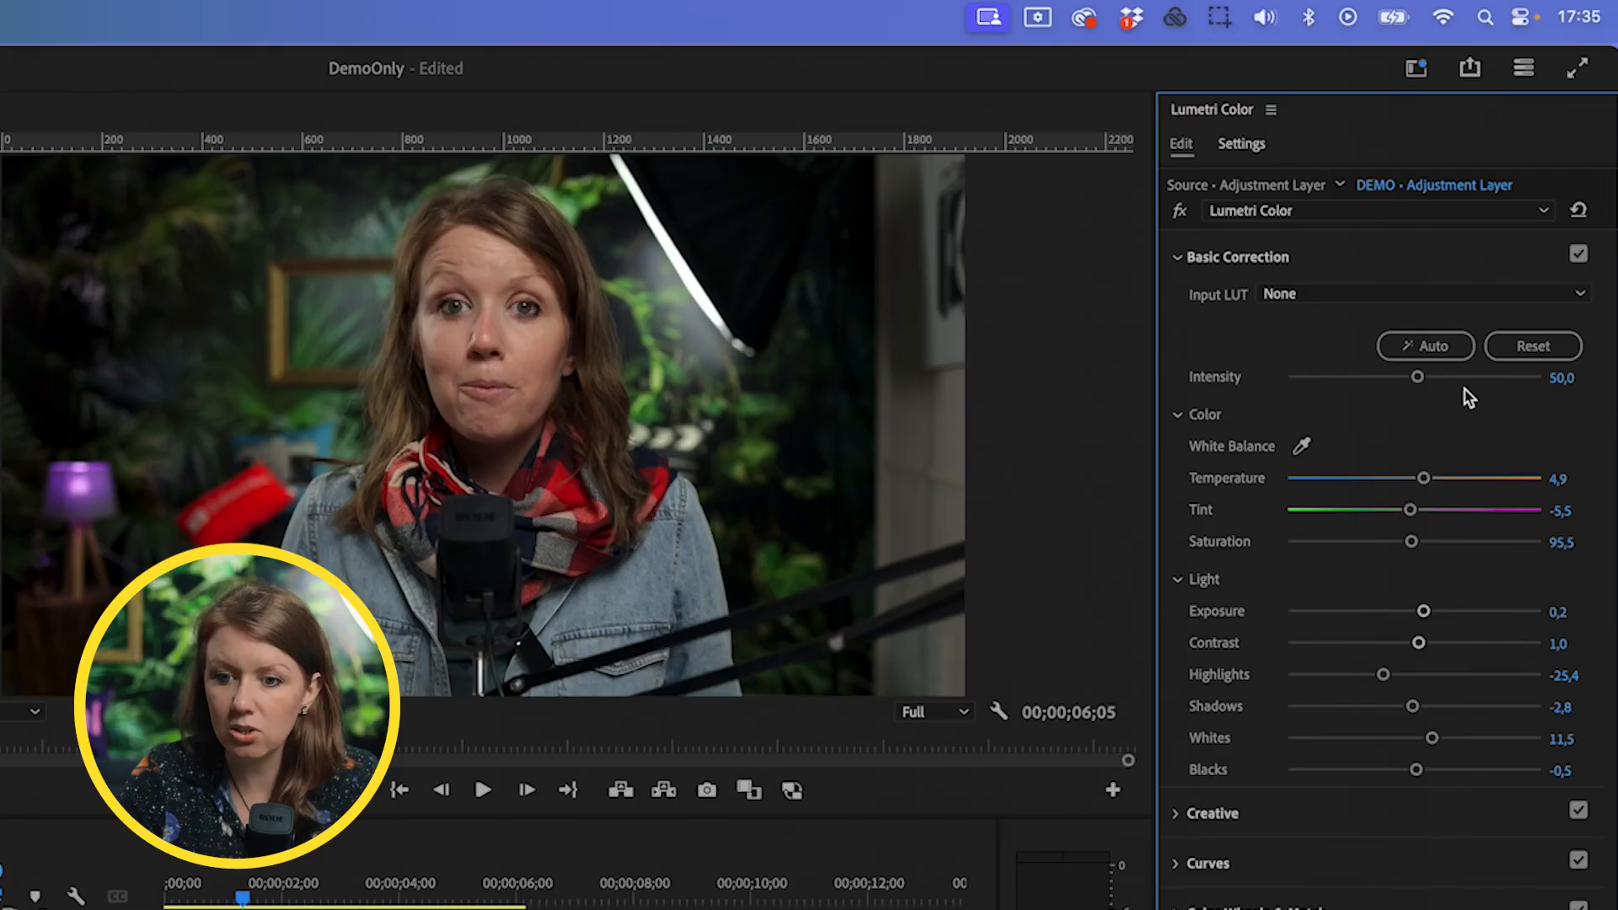
pyautogui.moveTo(1379, 677); pyautogui.dragTo(1391, 675)
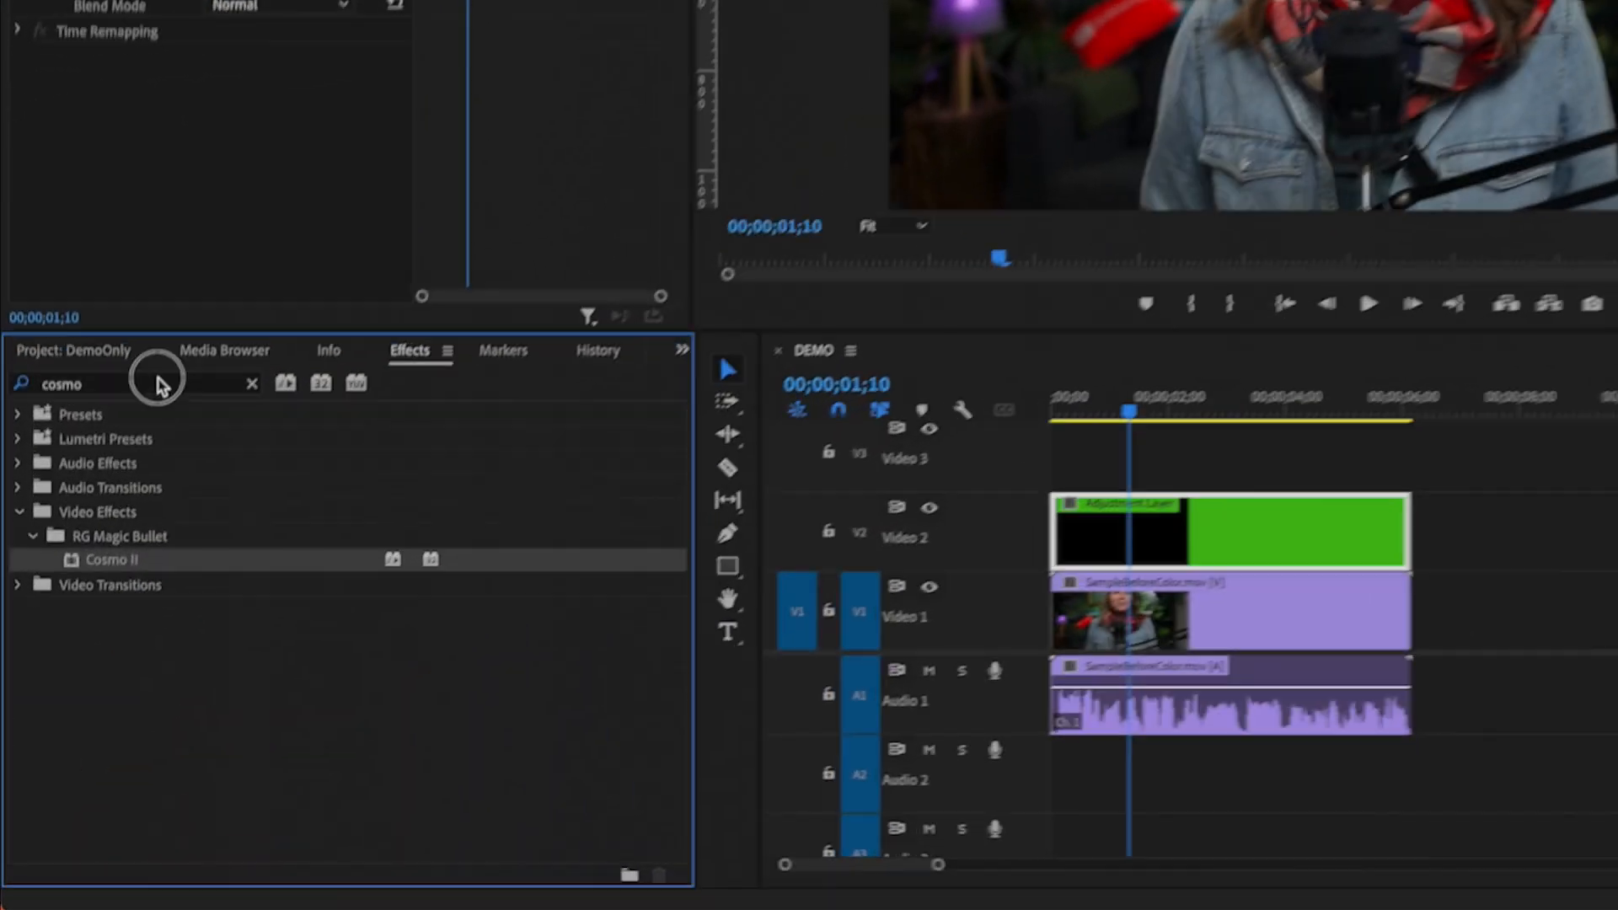
# Find the Colorista V effect and apply it to the adjustment layer on Video 2
pyautogui.doubleClick(156, 383)
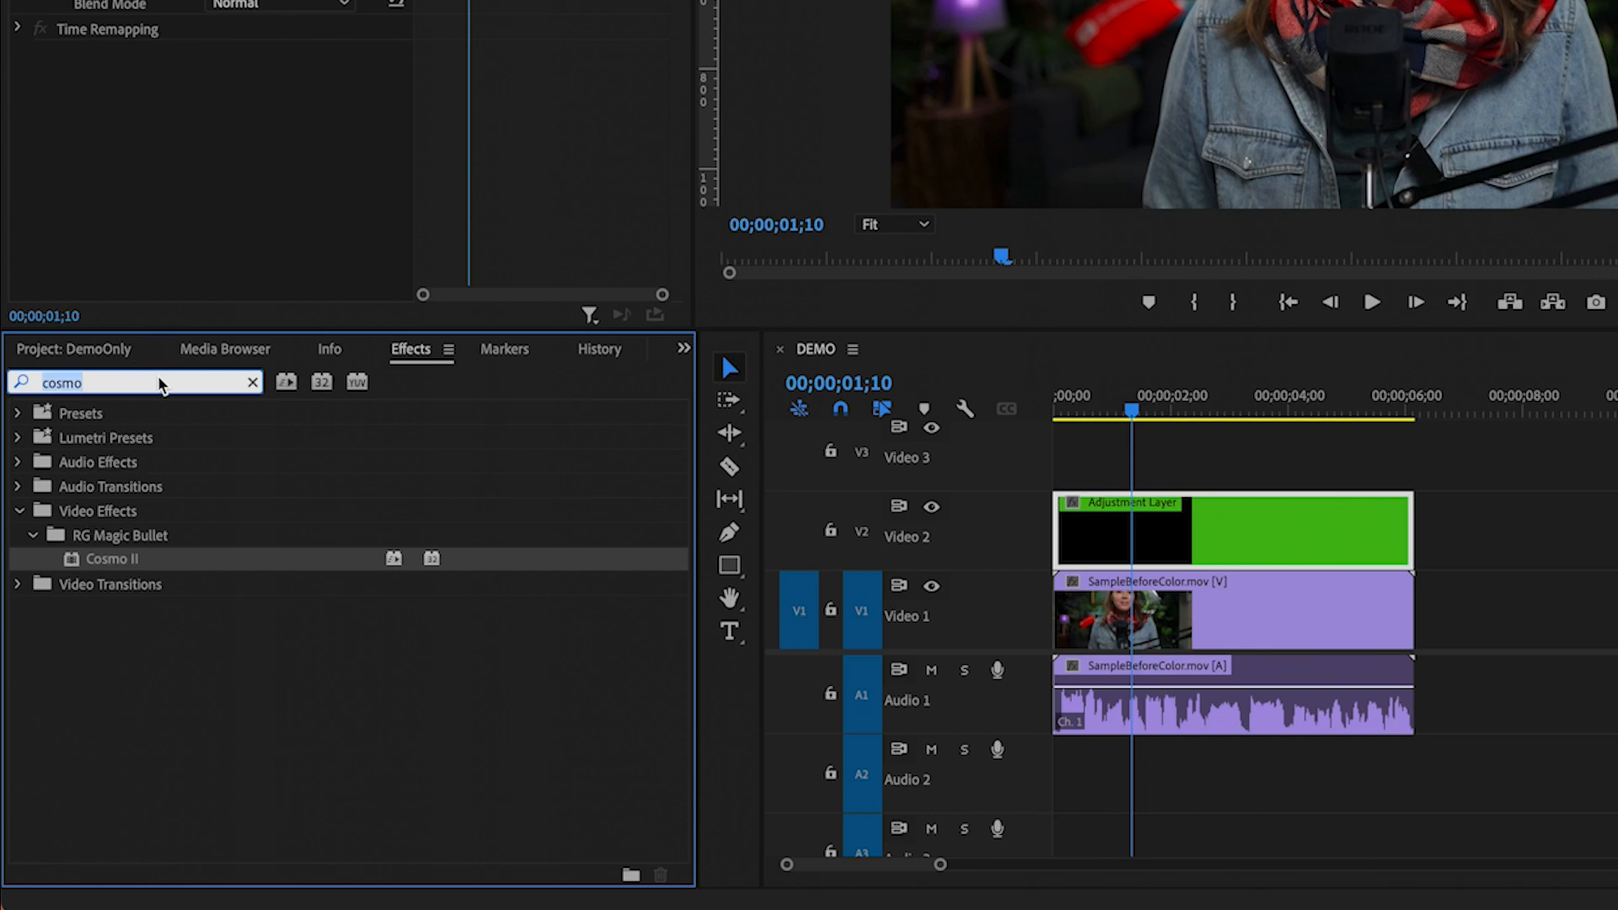
pyautogui.write('color')
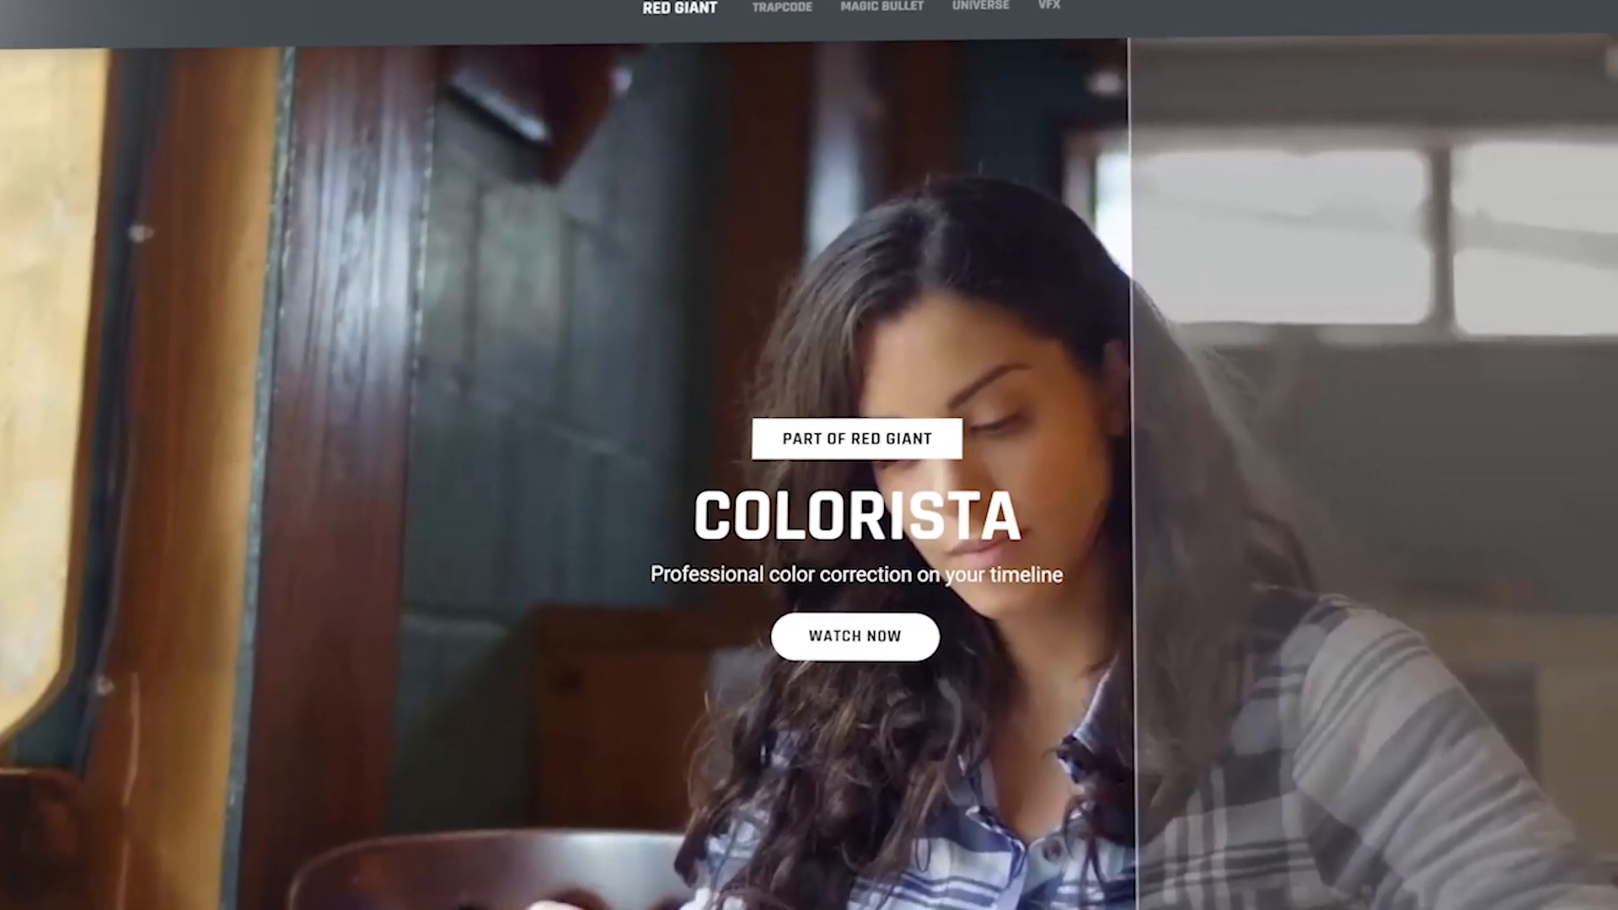
pyautogui.click(196, 493)
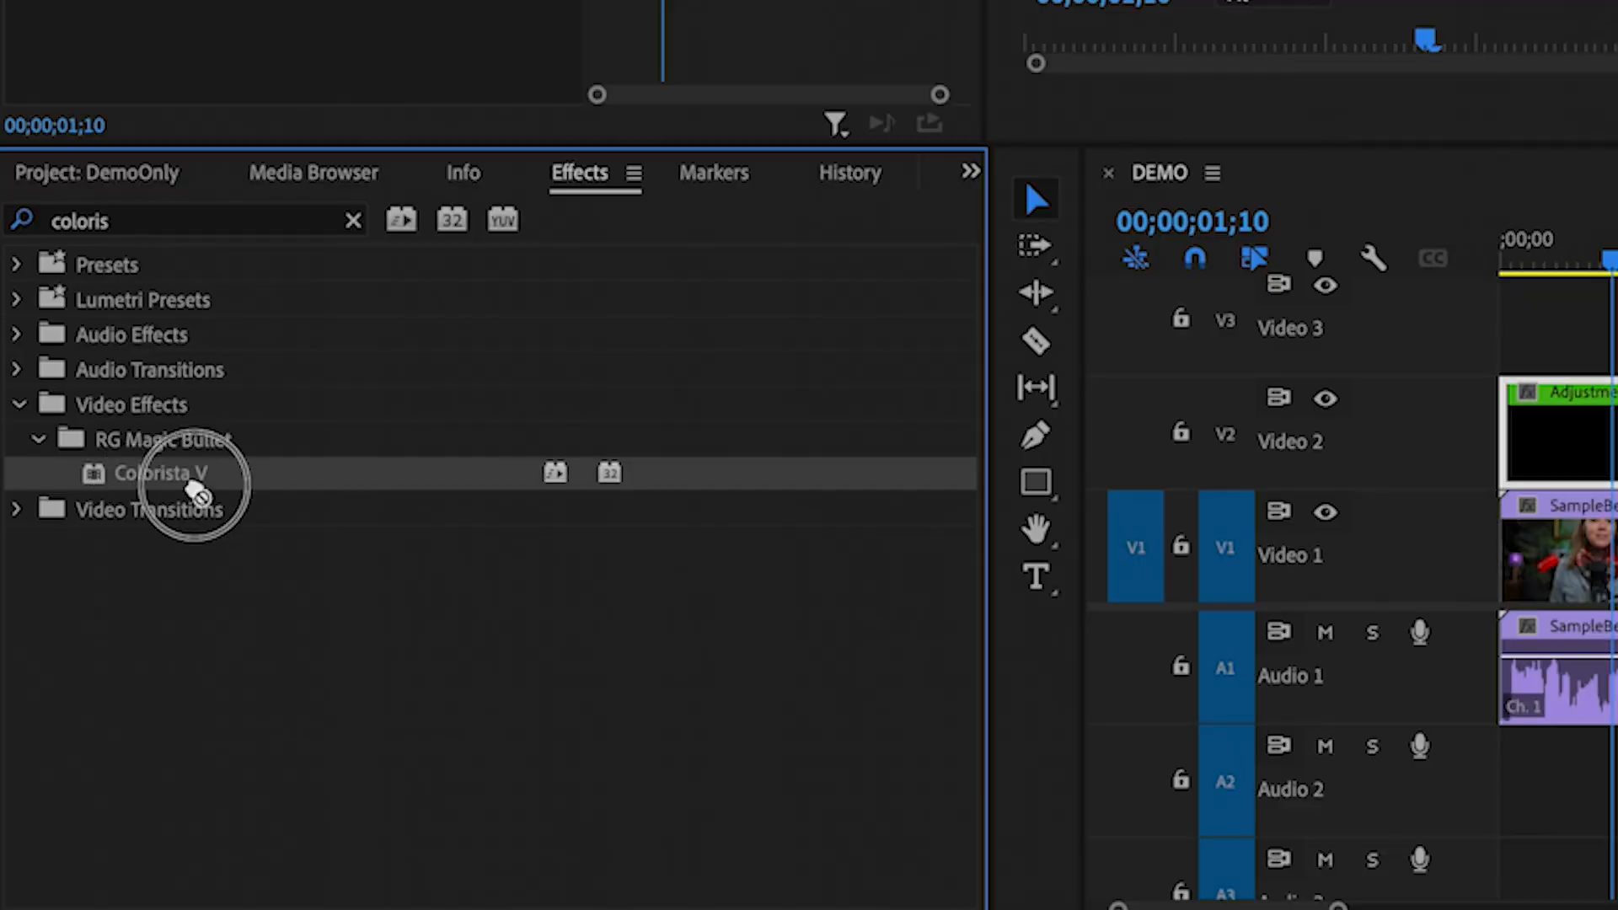
pyautogui.moveTo(196, 490); pyautogui.dragTo(826, 450)
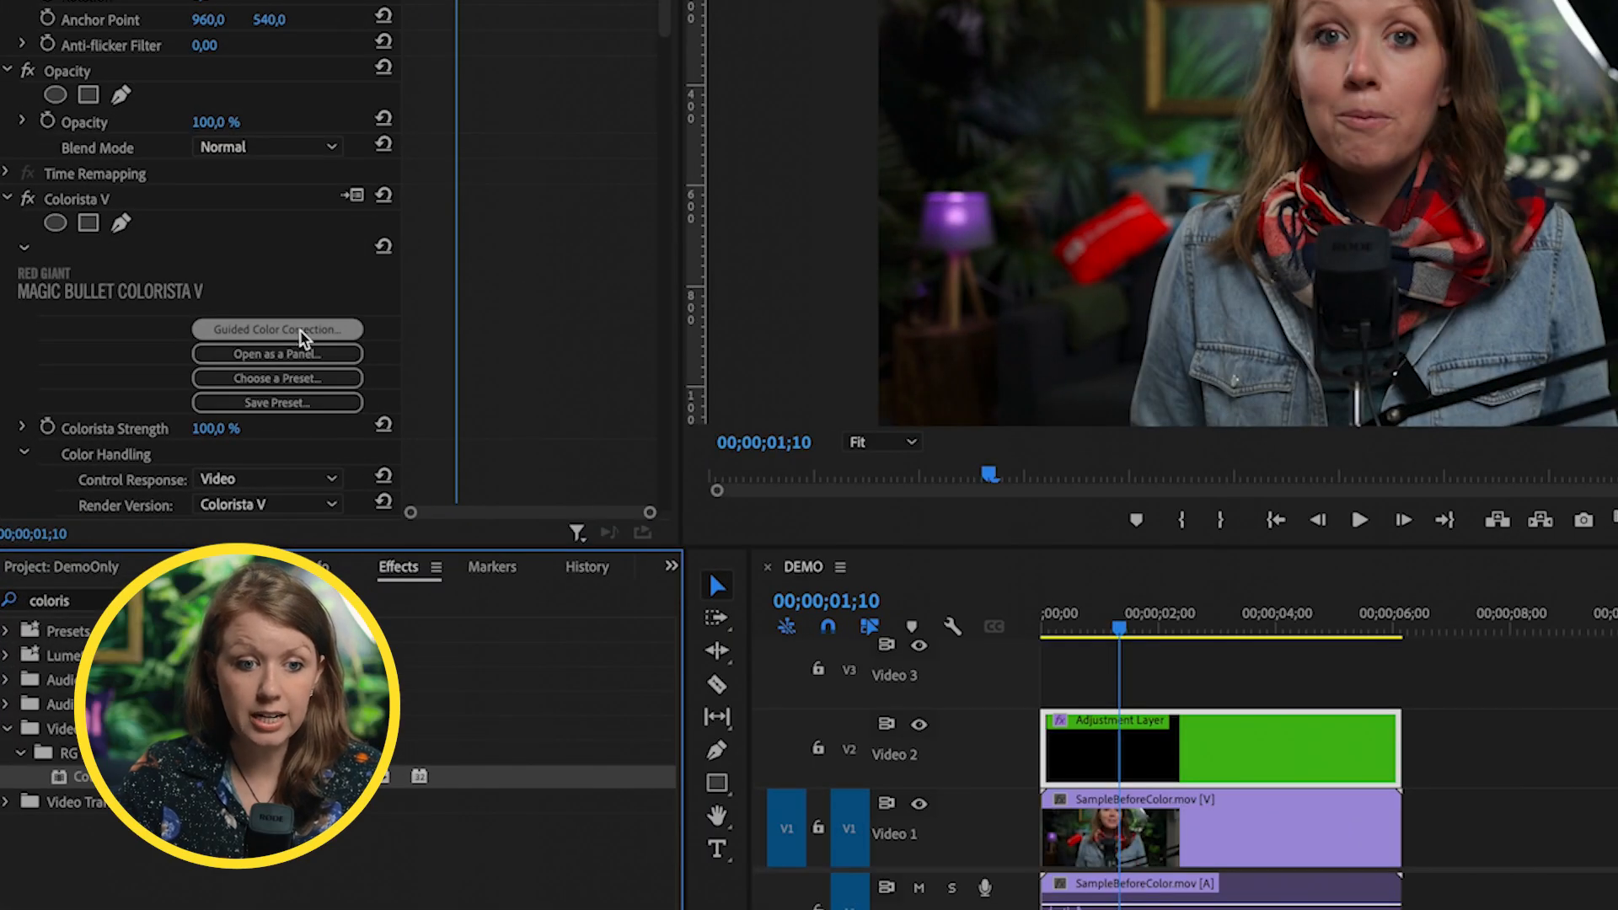
# Start Colorista's Guided Color Correction with the video color space and adjust the black point until no shadows clip
pyautogui.click(300, 330)
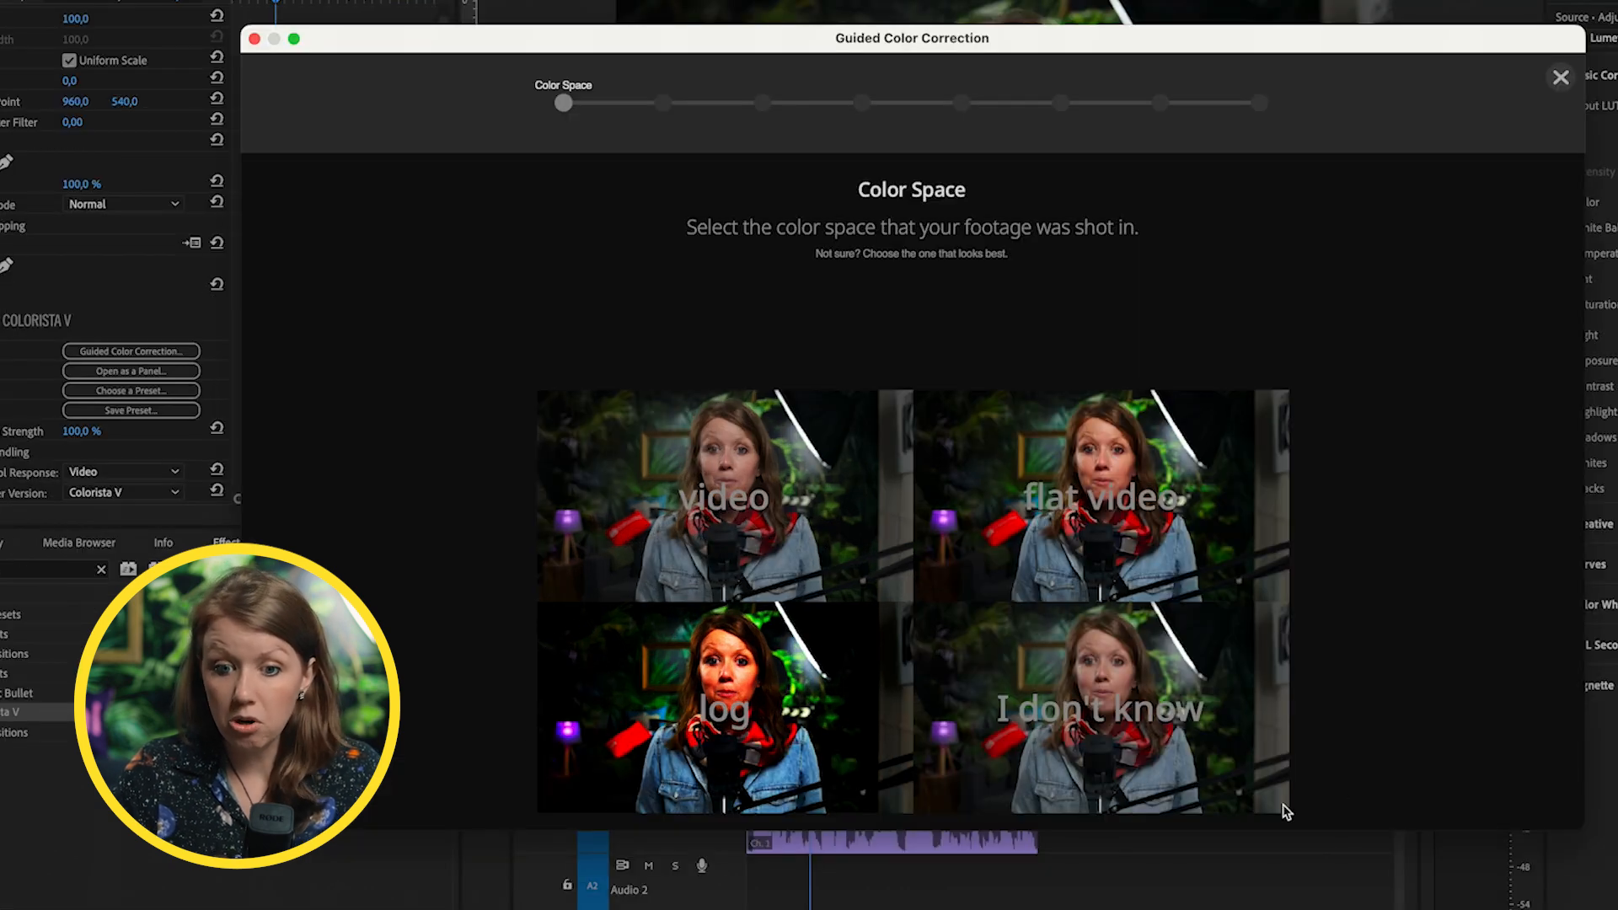
pyautogui.click(712, 484)
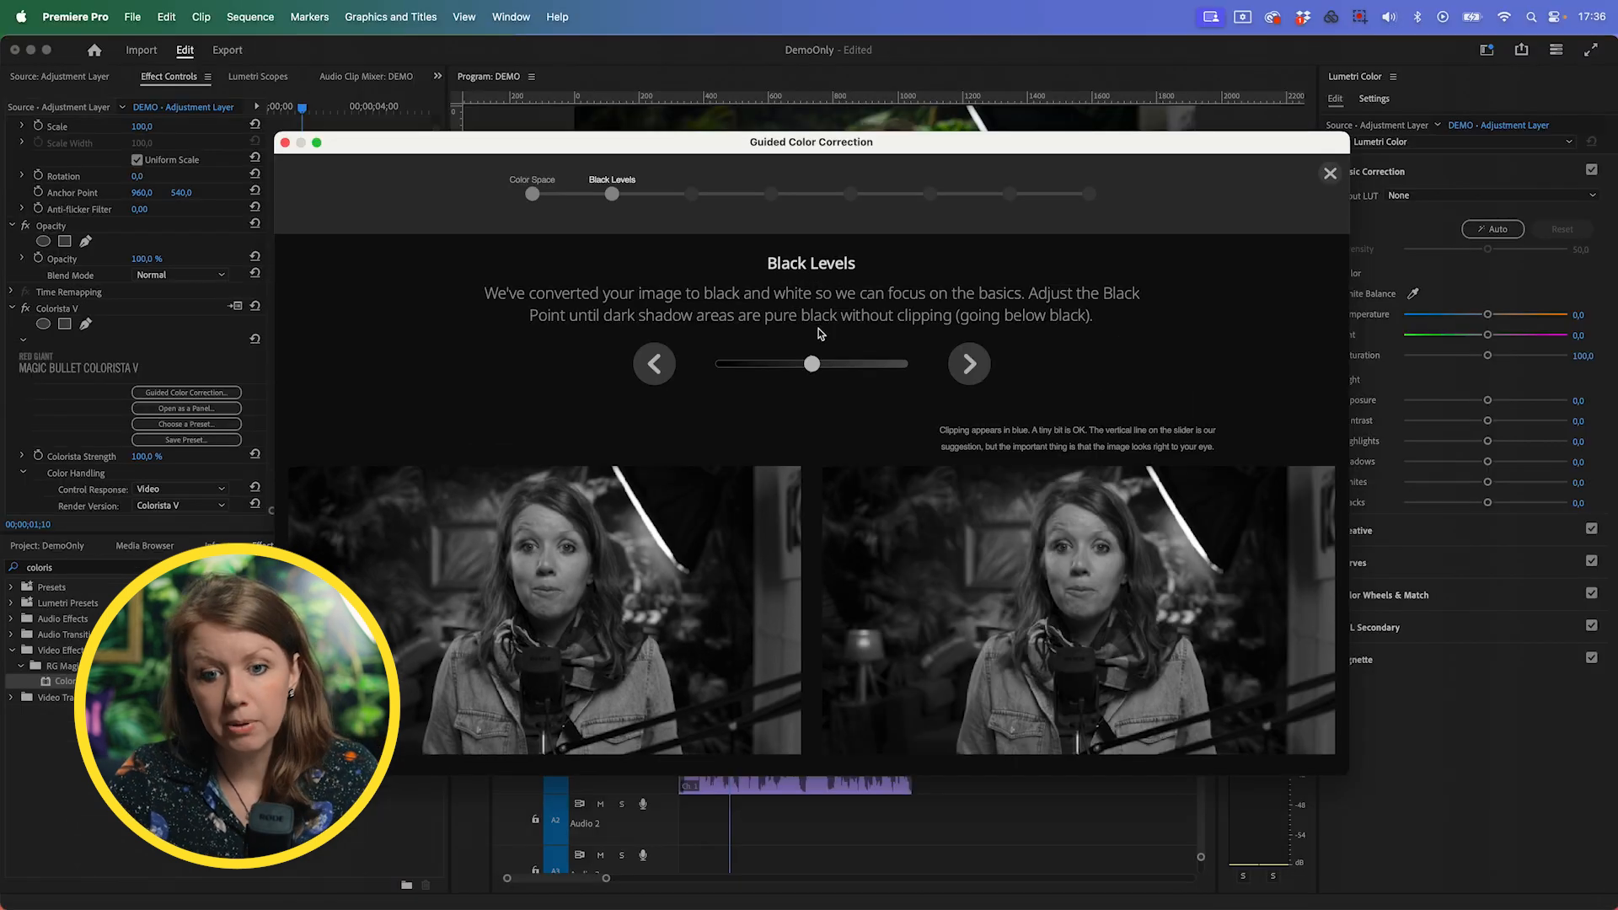
pyautogui.moveTo(810, 368); pyautogui.dragTo(807, 371)
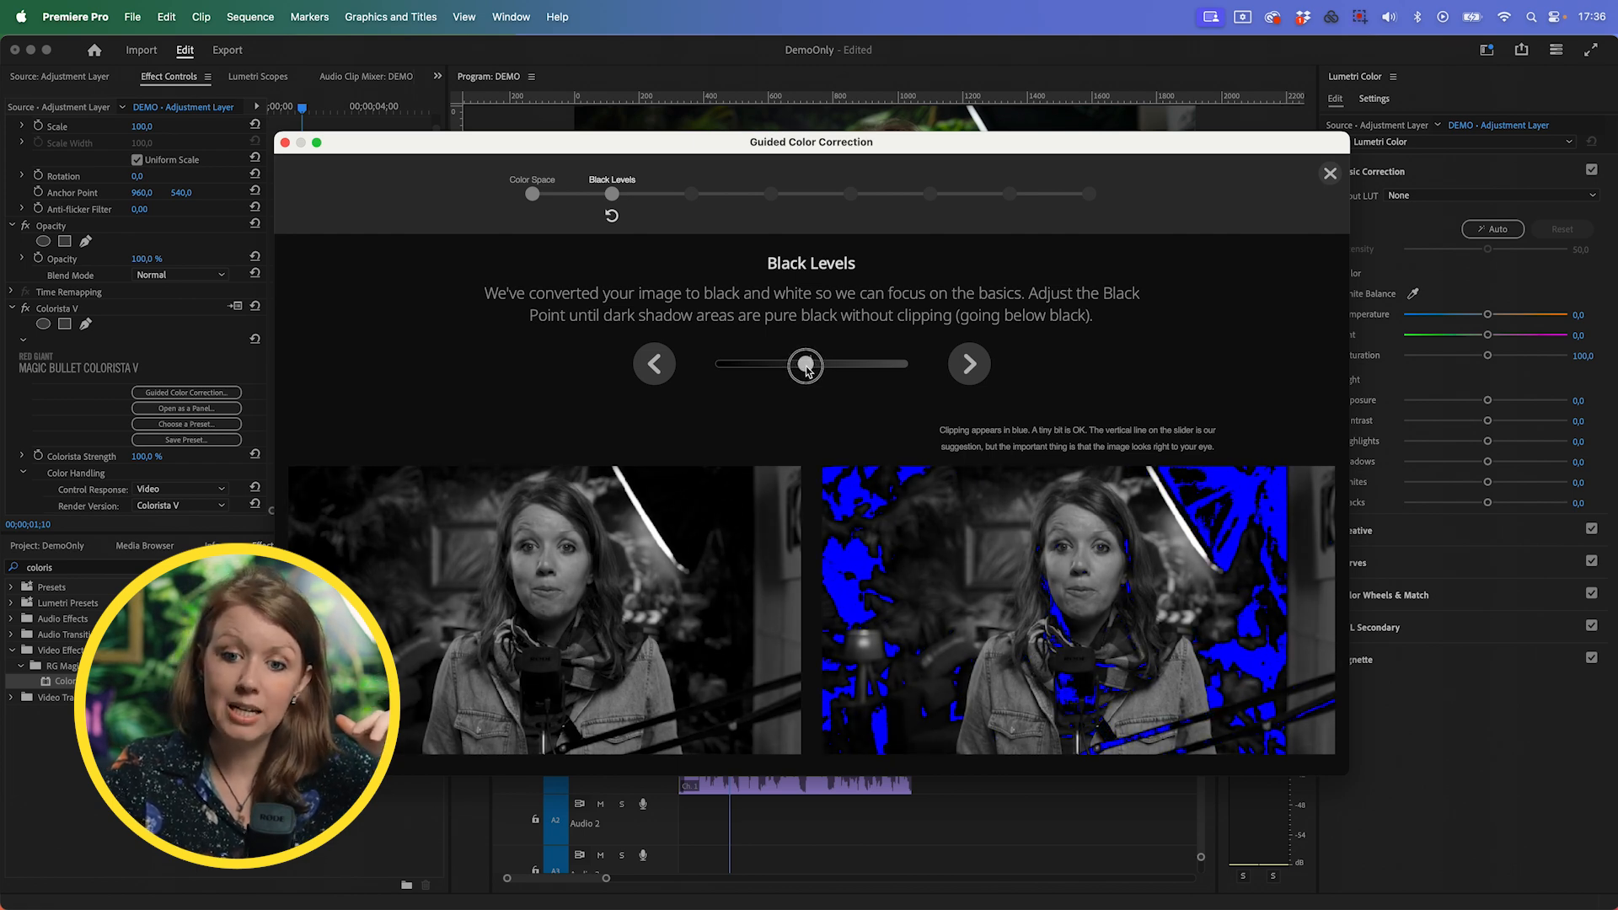
pyautogui.moveTo(807, 372); pyautogui.dragTo(816, 372)
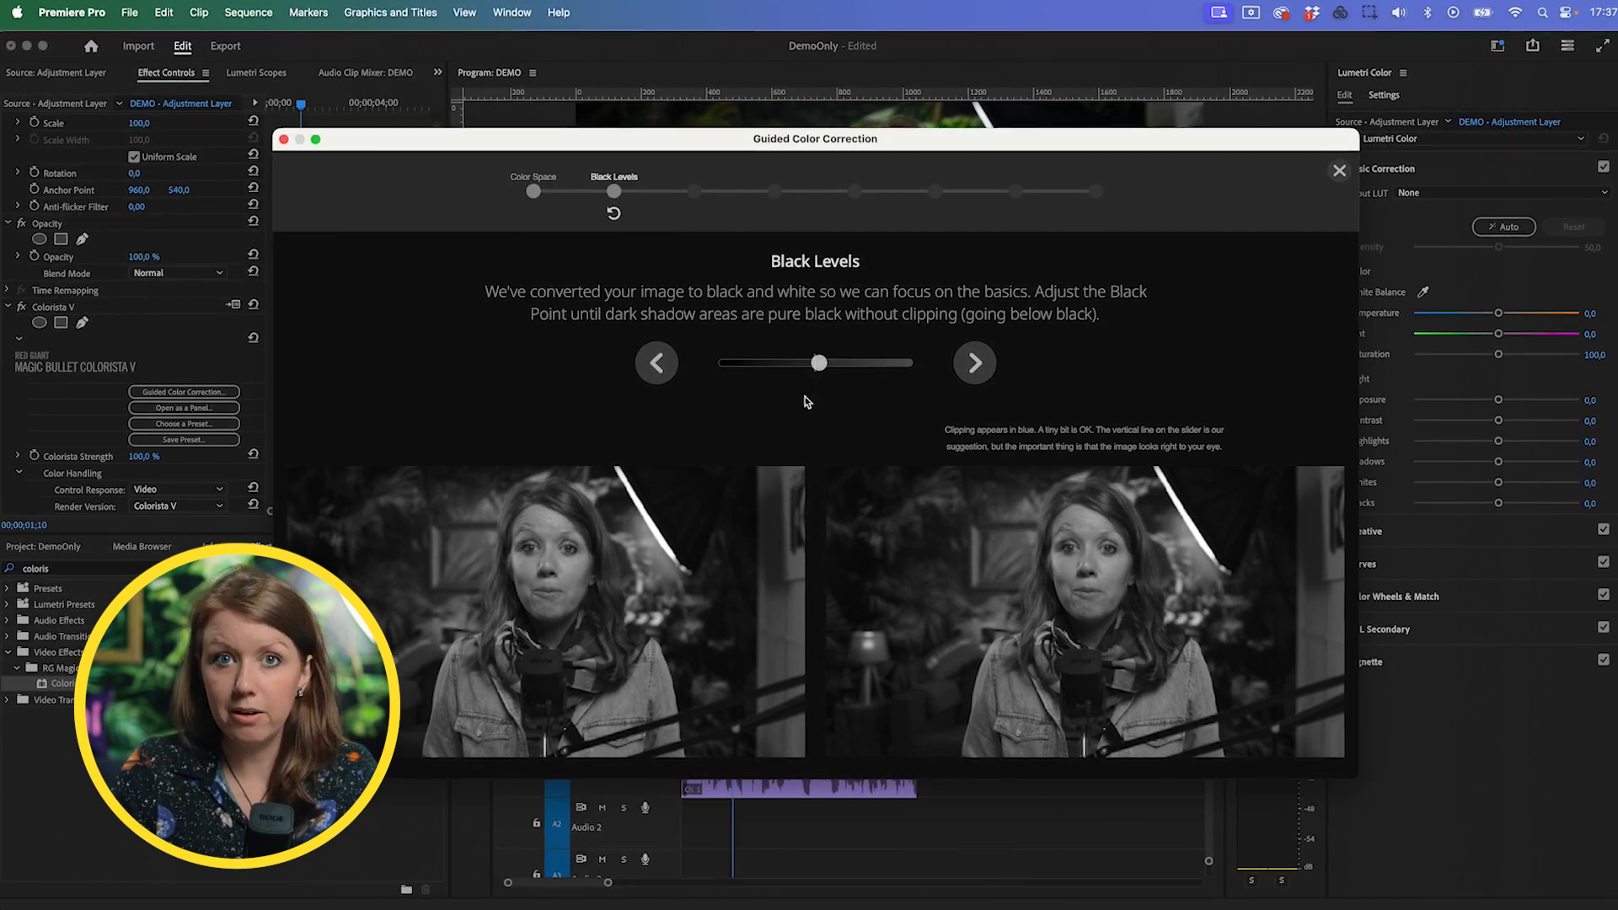
# Raise the white point while limiting highlight clipping, and lift the midtones to just below the suggested mark
pyautogui.click(973, 375)
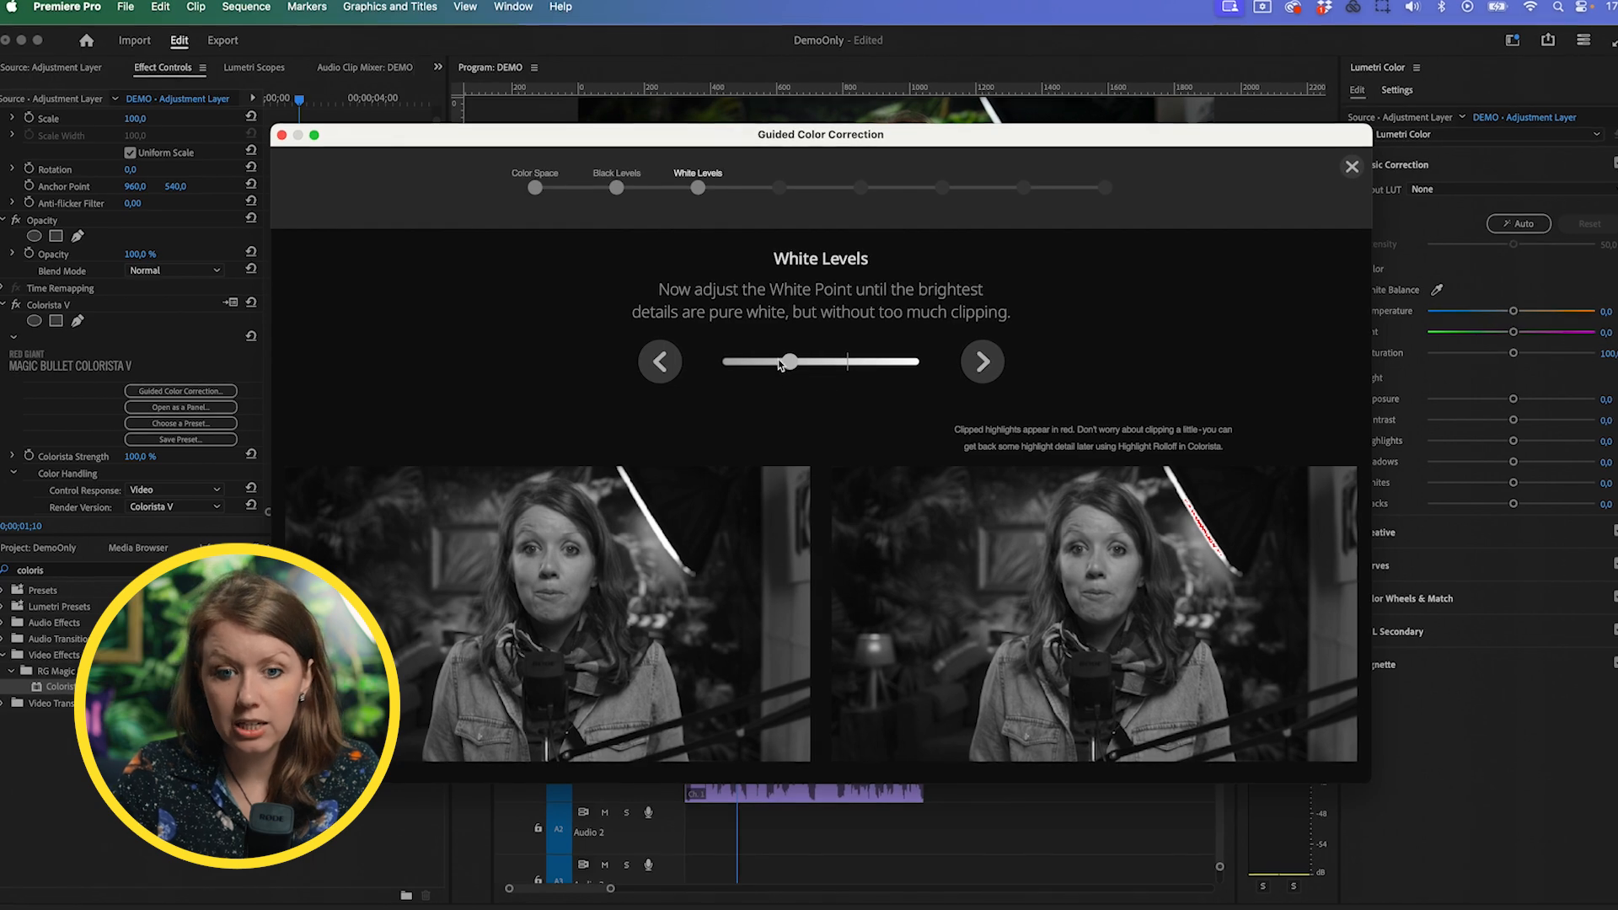
pyautogui.moveTo(793, 364); pyautogui.dragTo(856, 374)
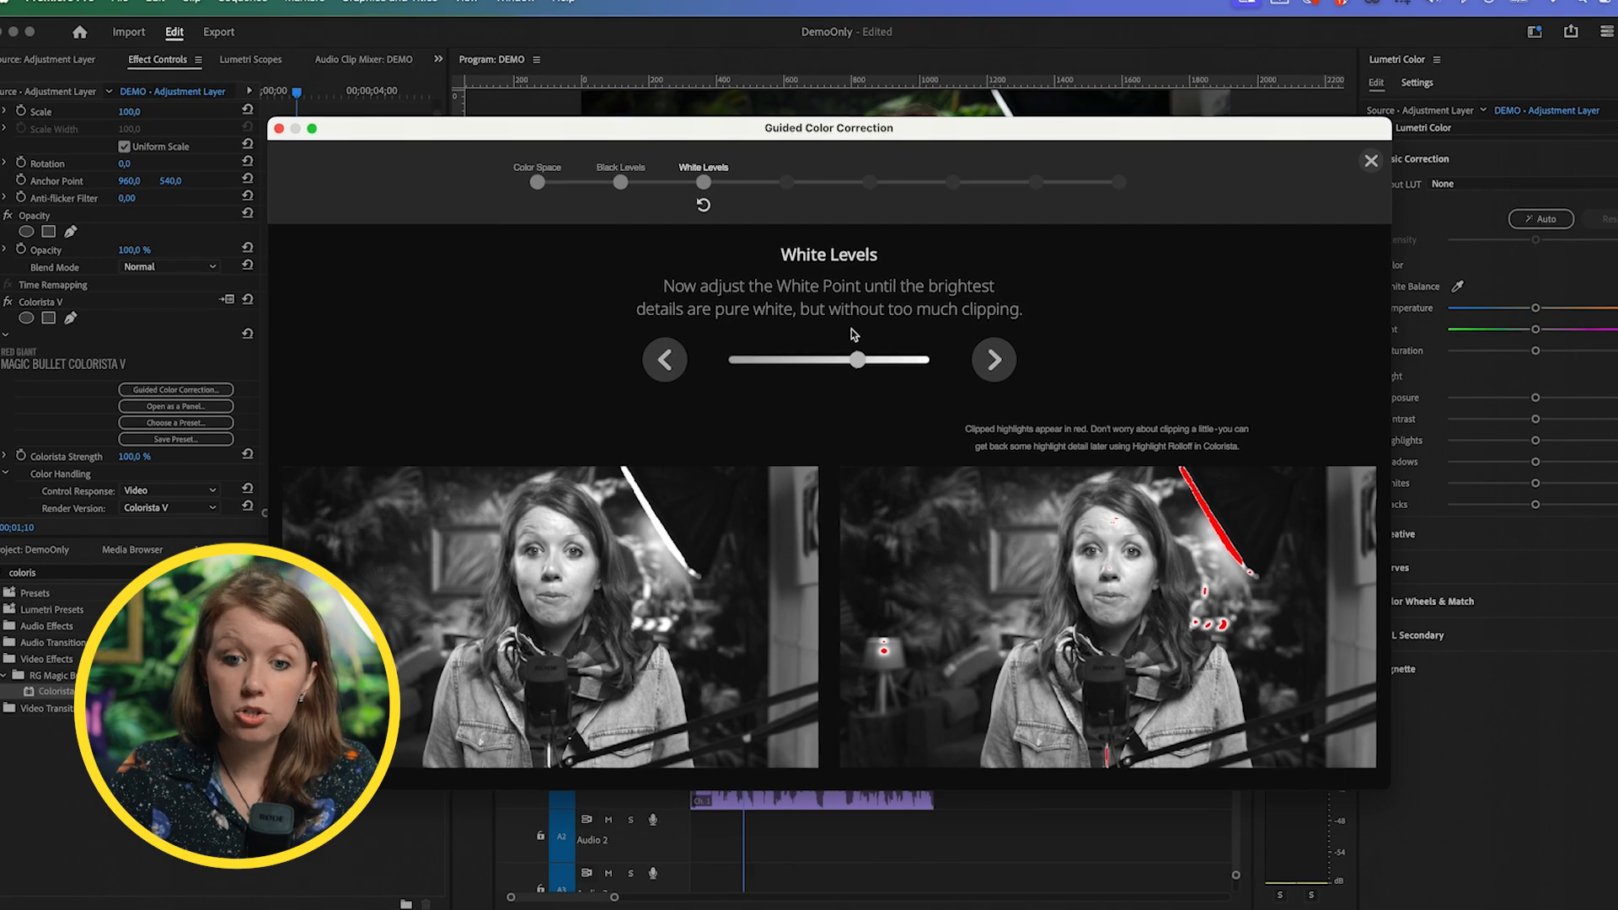
pyautogui.moveTo(859, 360); pyautogui.dragTo(828, 364)
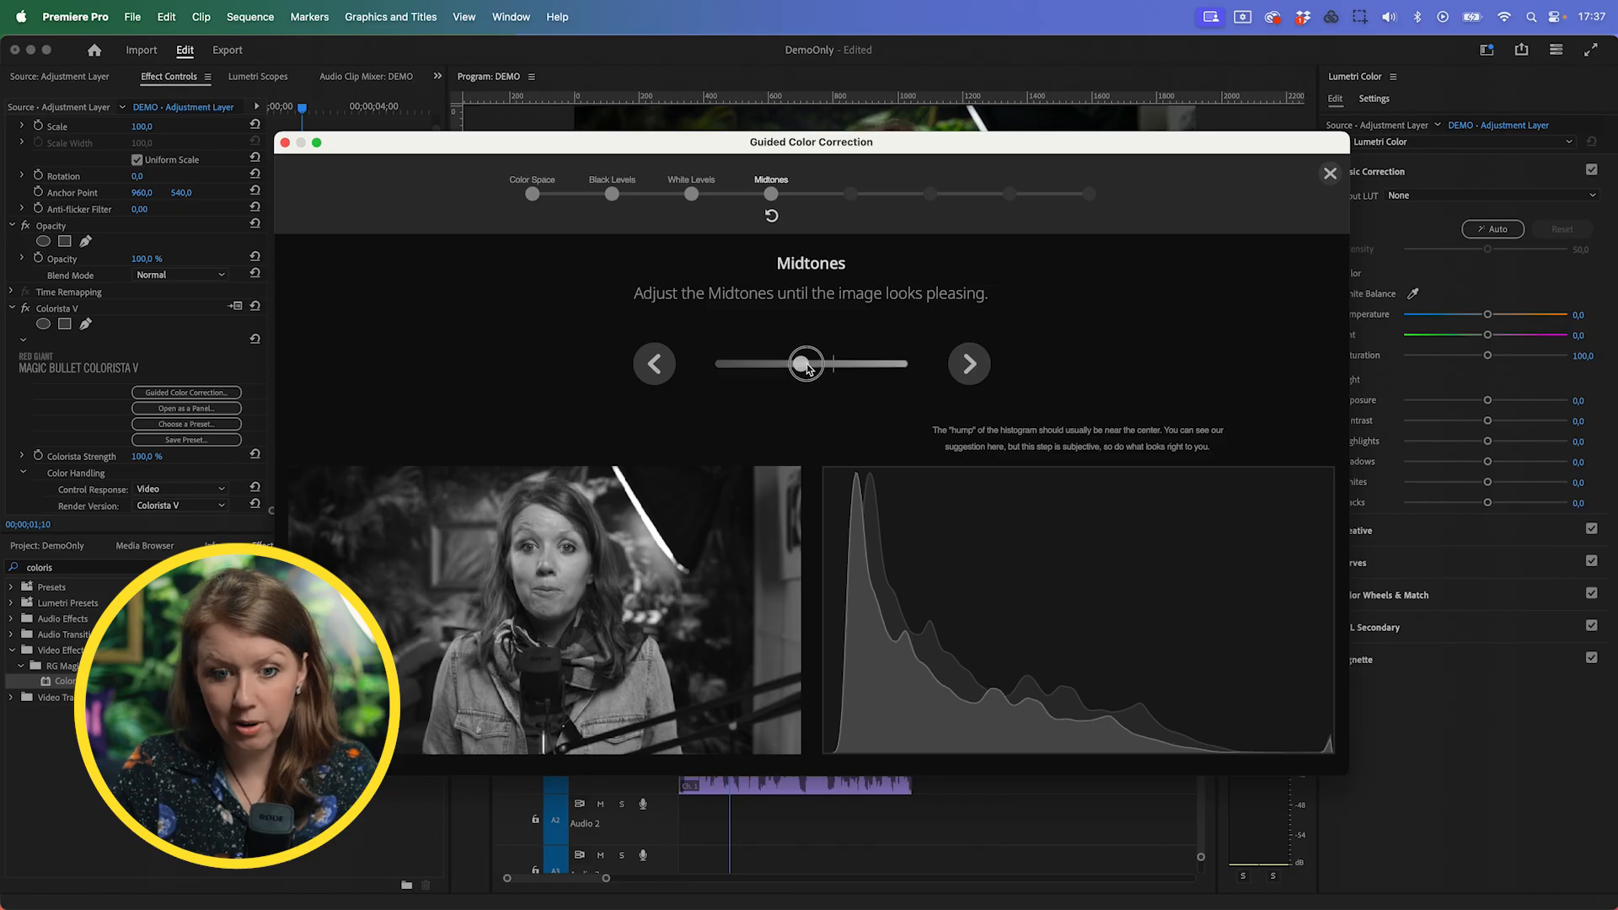
pyautogui.moveTo(426, 29); pyautogui.dragTo(482, 42)
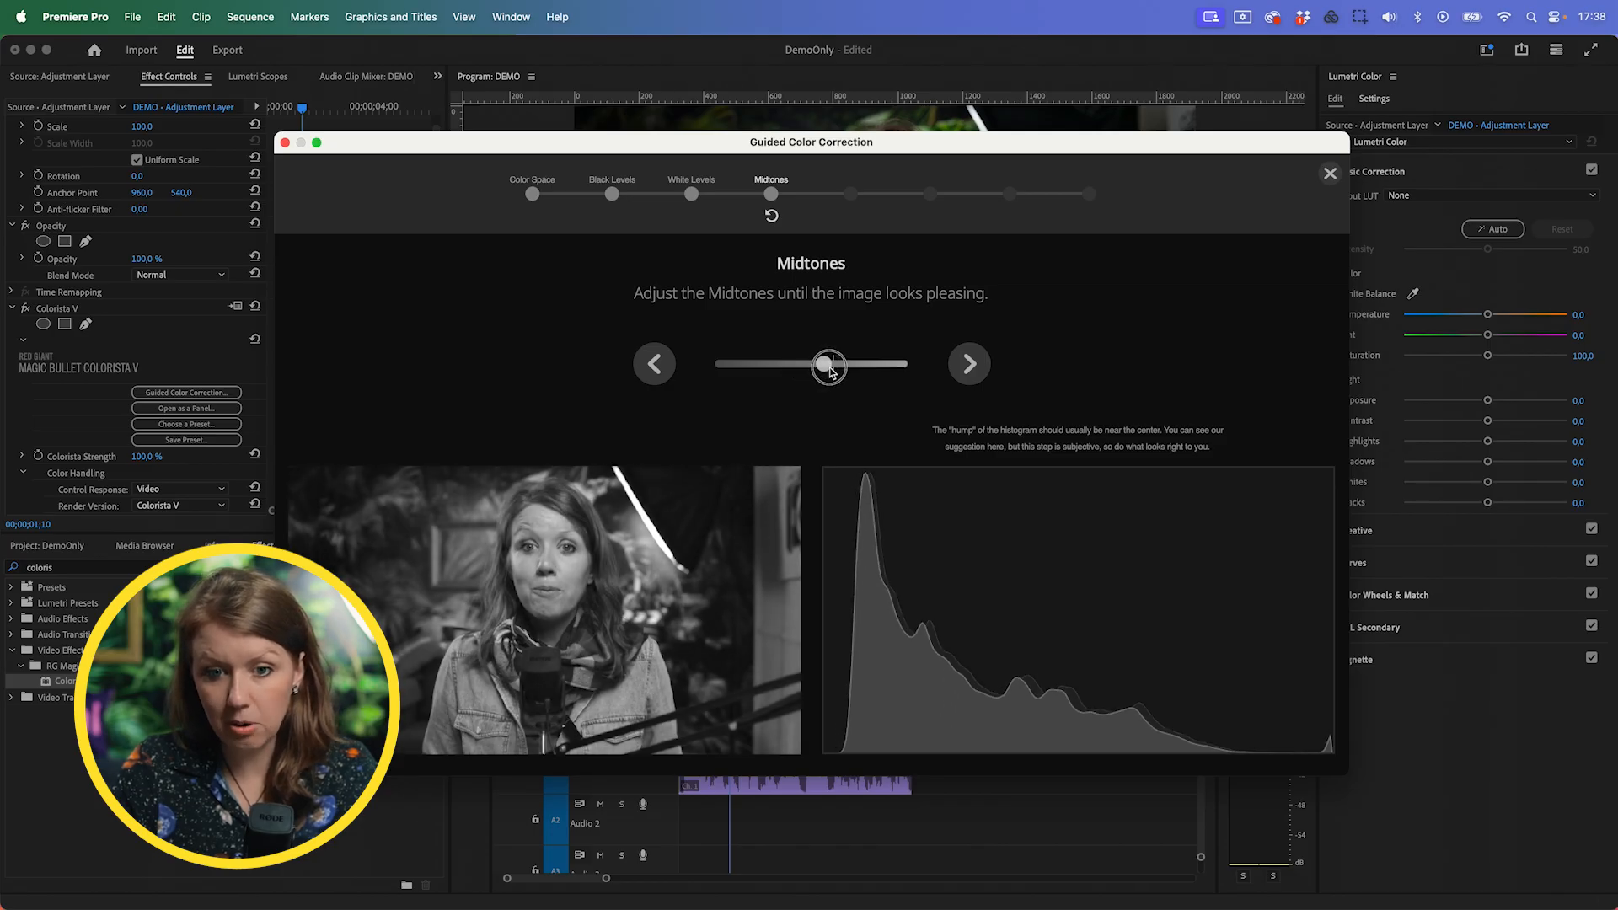
pyautogui.moveTo(829, 371); pyautogui.dragTo(822, 371)
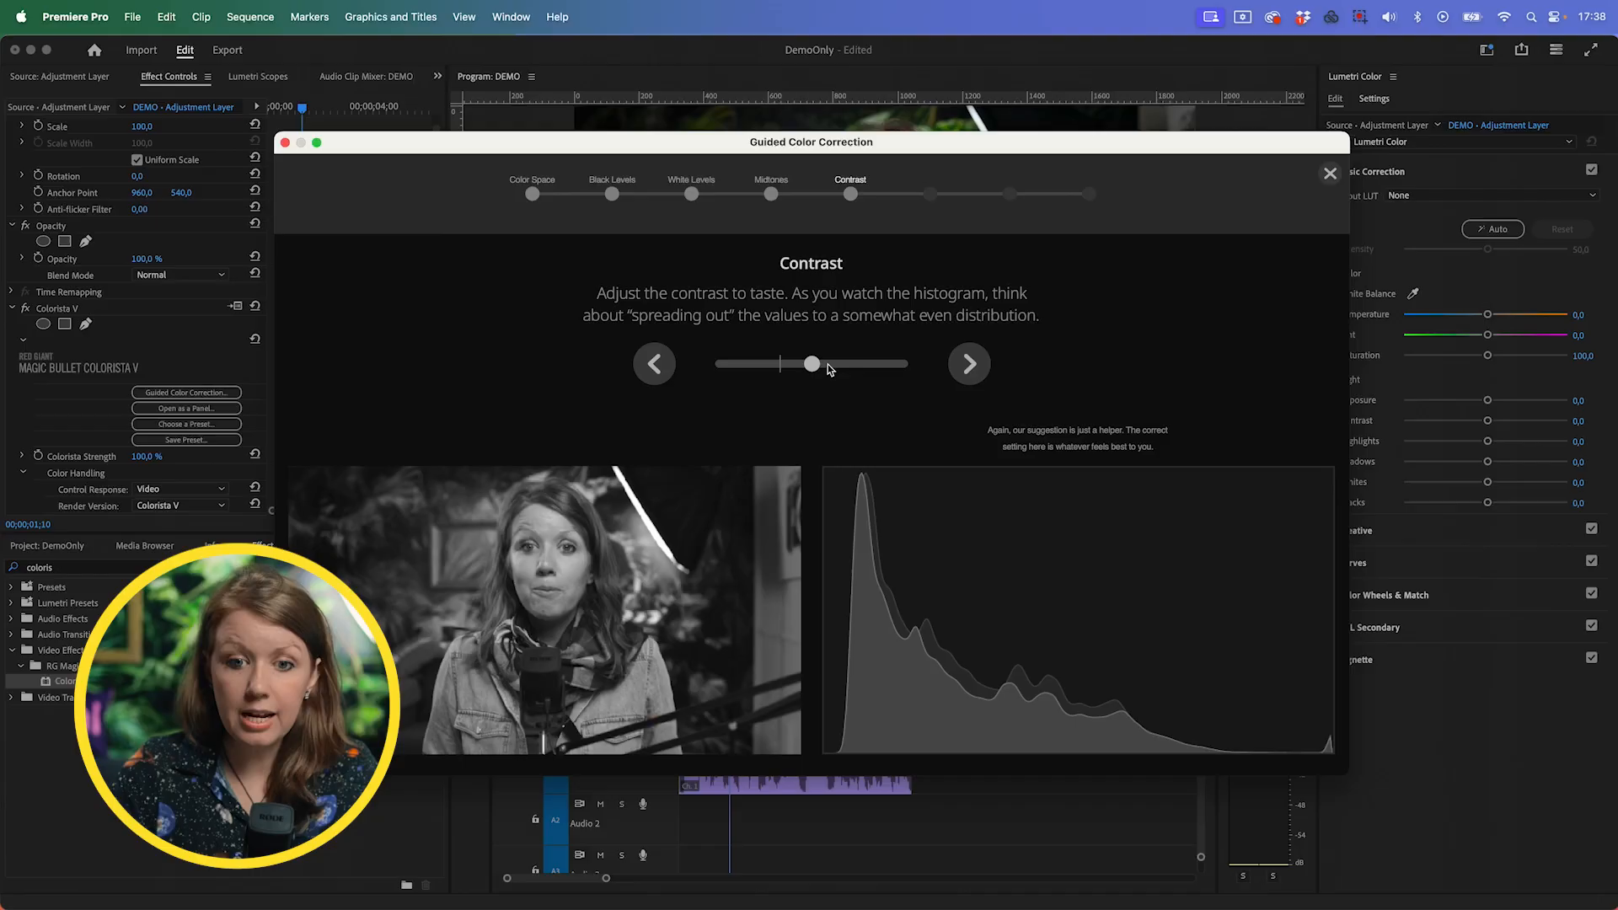
# Lower the contrast slightly towards the suggested mark and raise the saturation to about two thirds of its range
pyautogui.moveTo(812, 371); pyautogui.dragTo(787, 366)
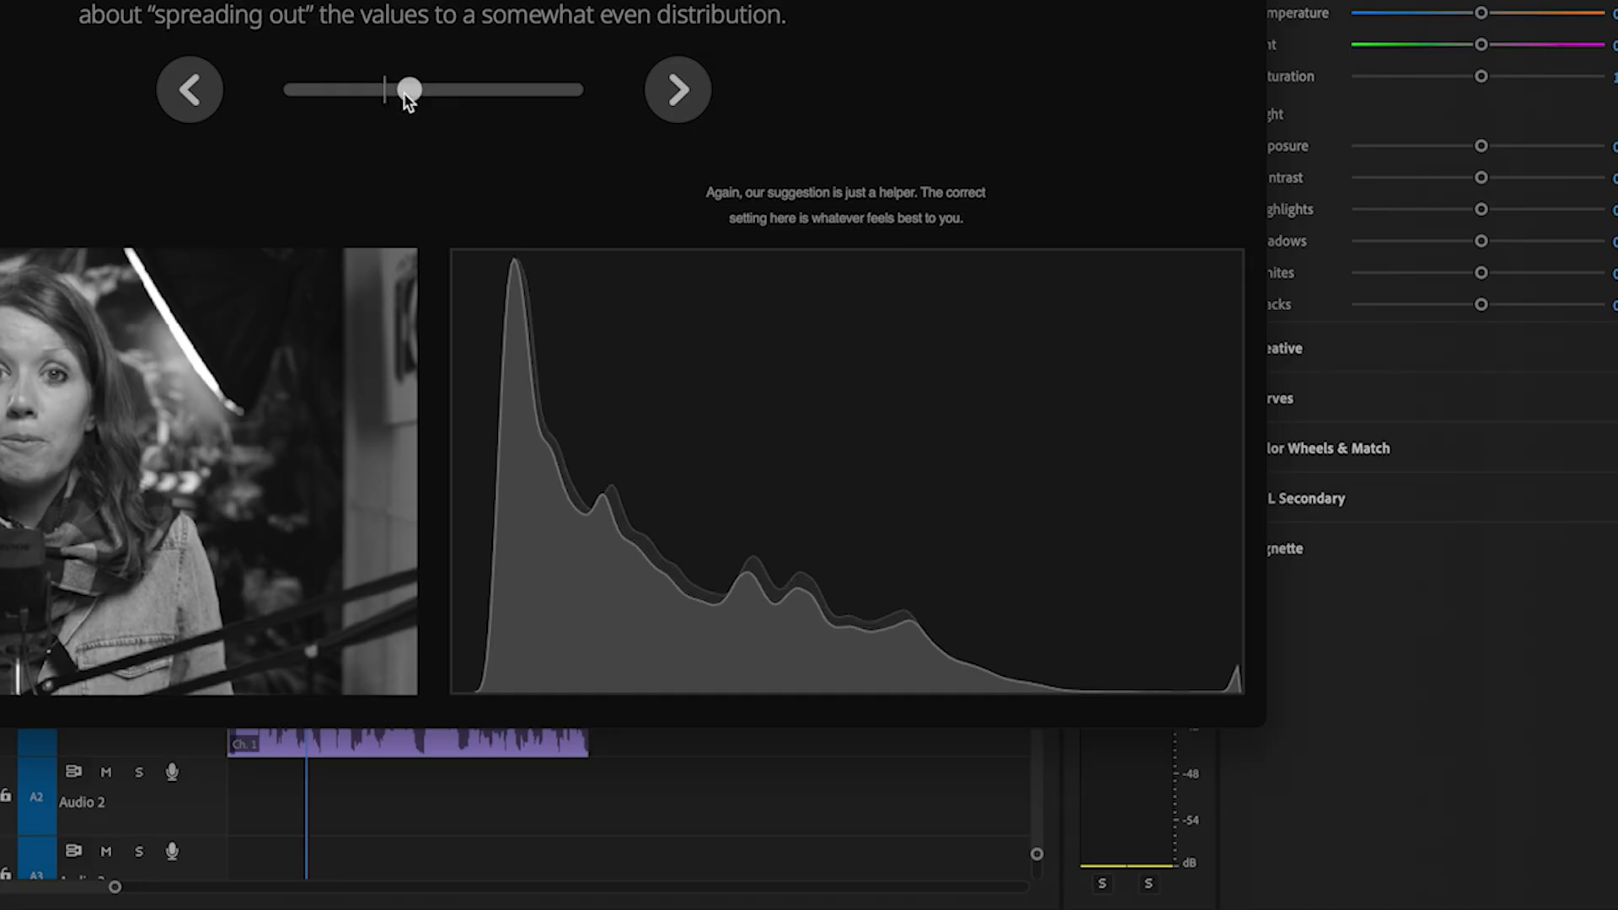
pyautogui.moveTo(394, 88); pyautogui.dragTo(406, 94)
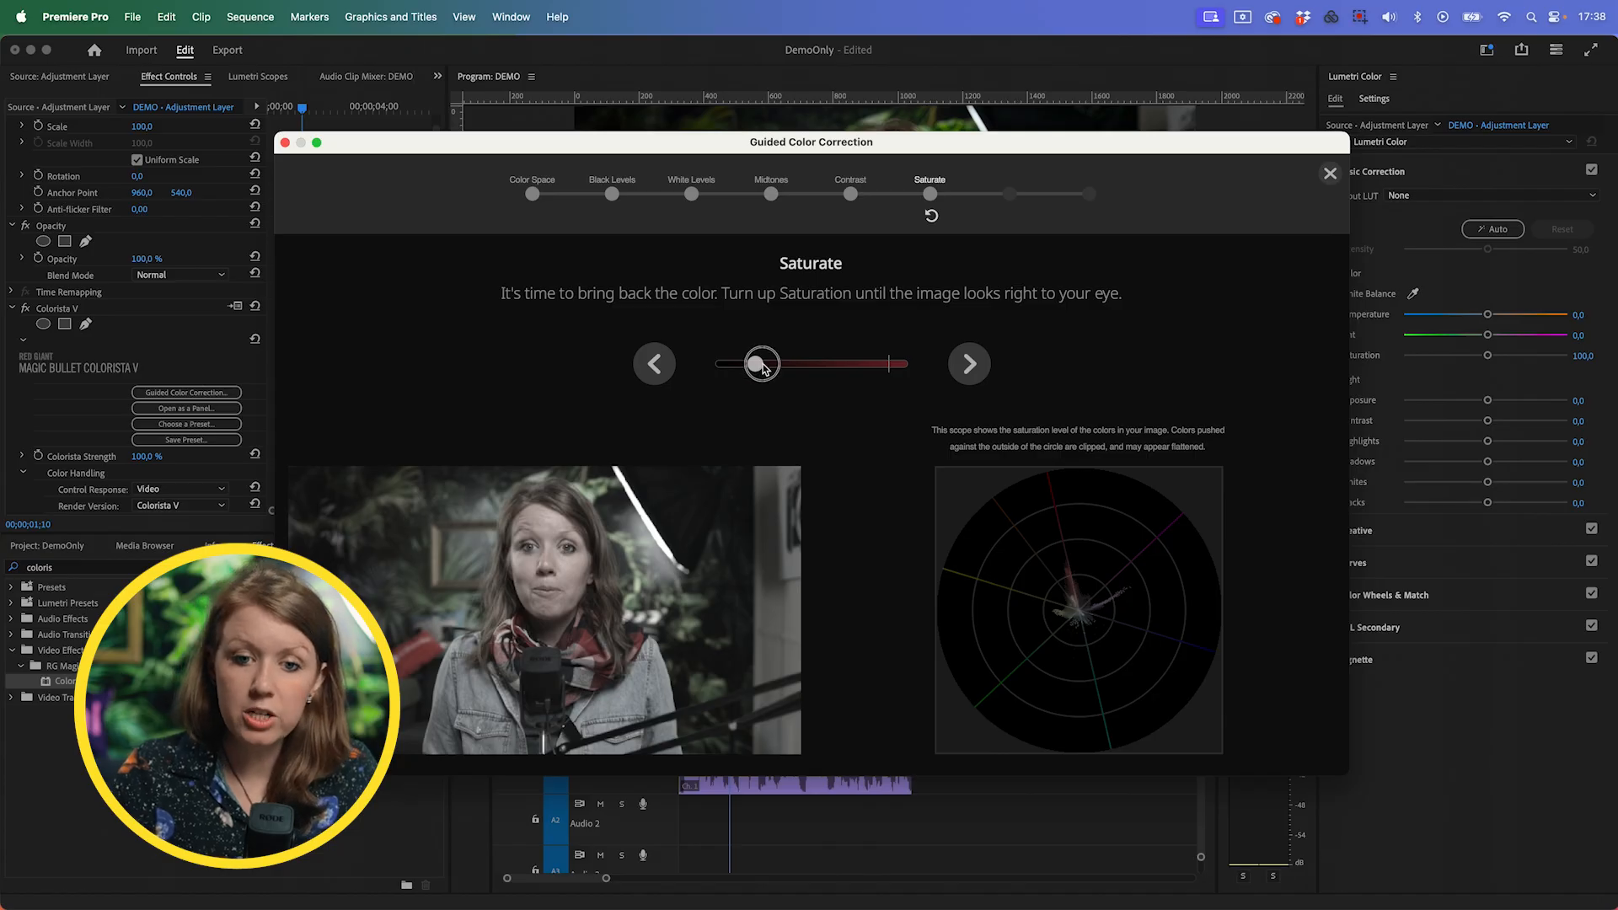
pyautogui.moveTo(764, 368); pyautogui.dragTo(857, 373)
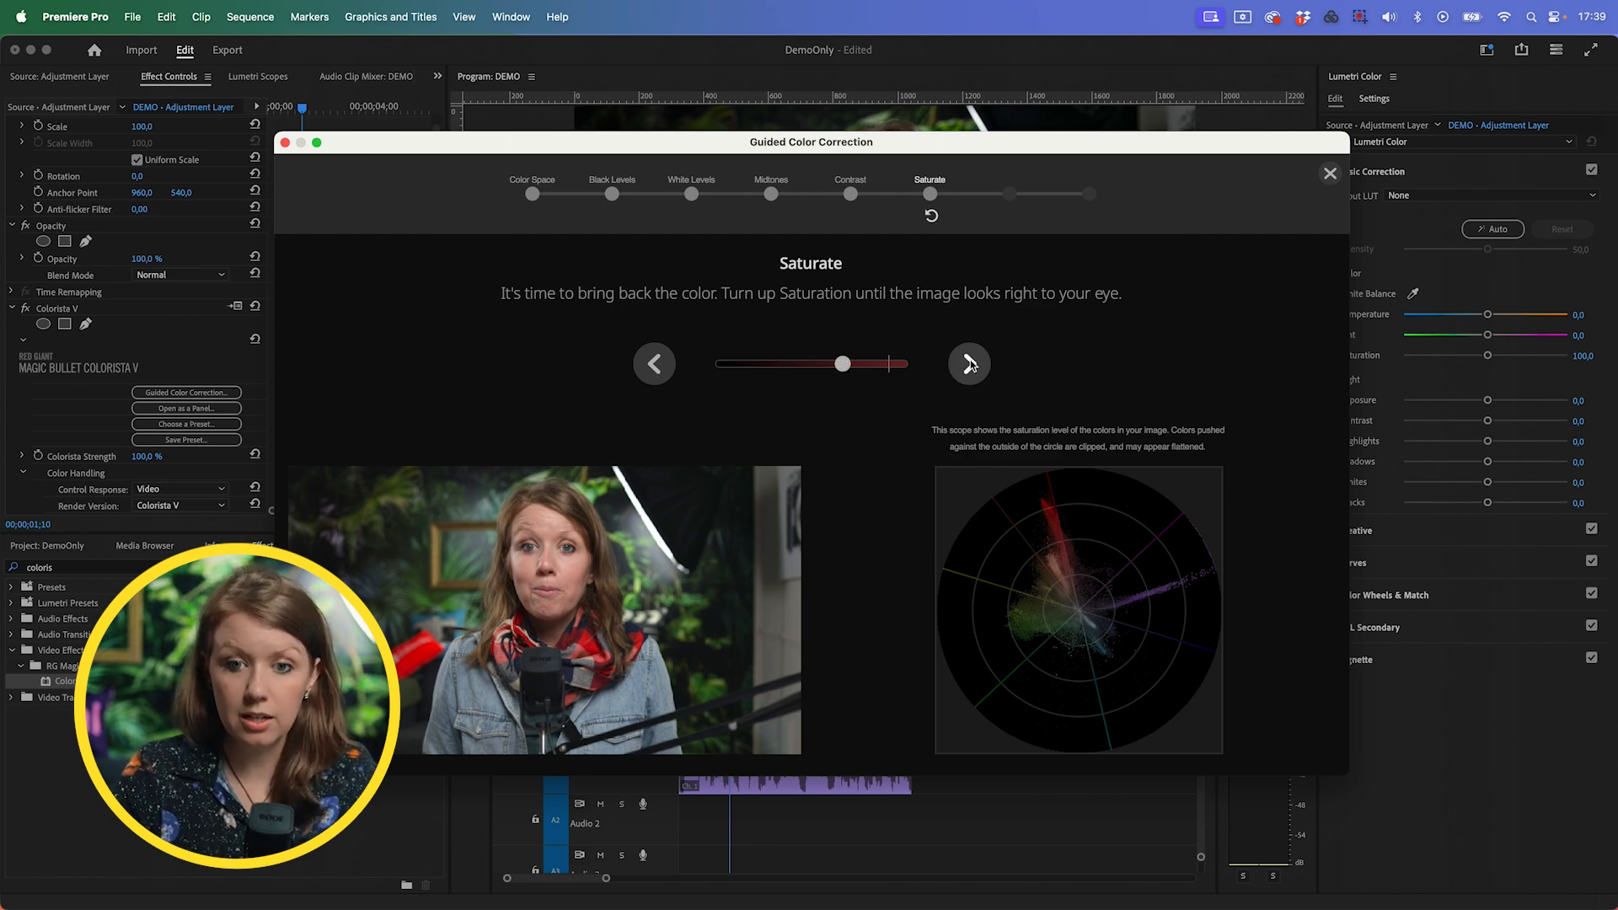
pyautogui.click(969, 364)
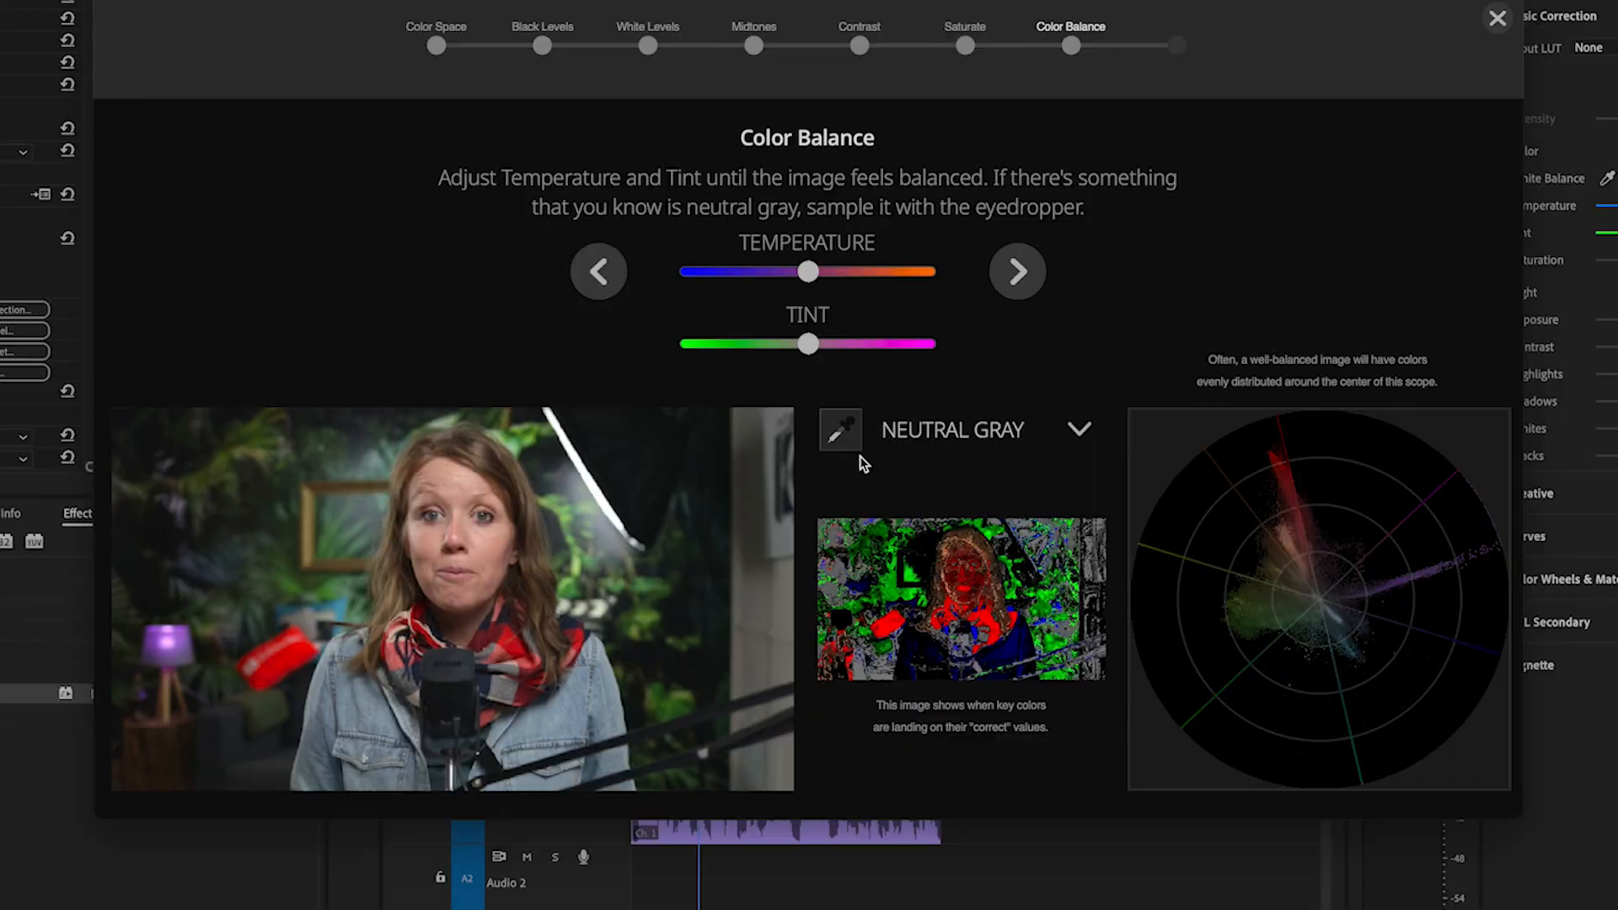
# Balance the color by sampling the grey wall as neutral gray and shifting the tint slightly towards green
pyautogui.click(849, 439)
pyautogui.click(788, 547)
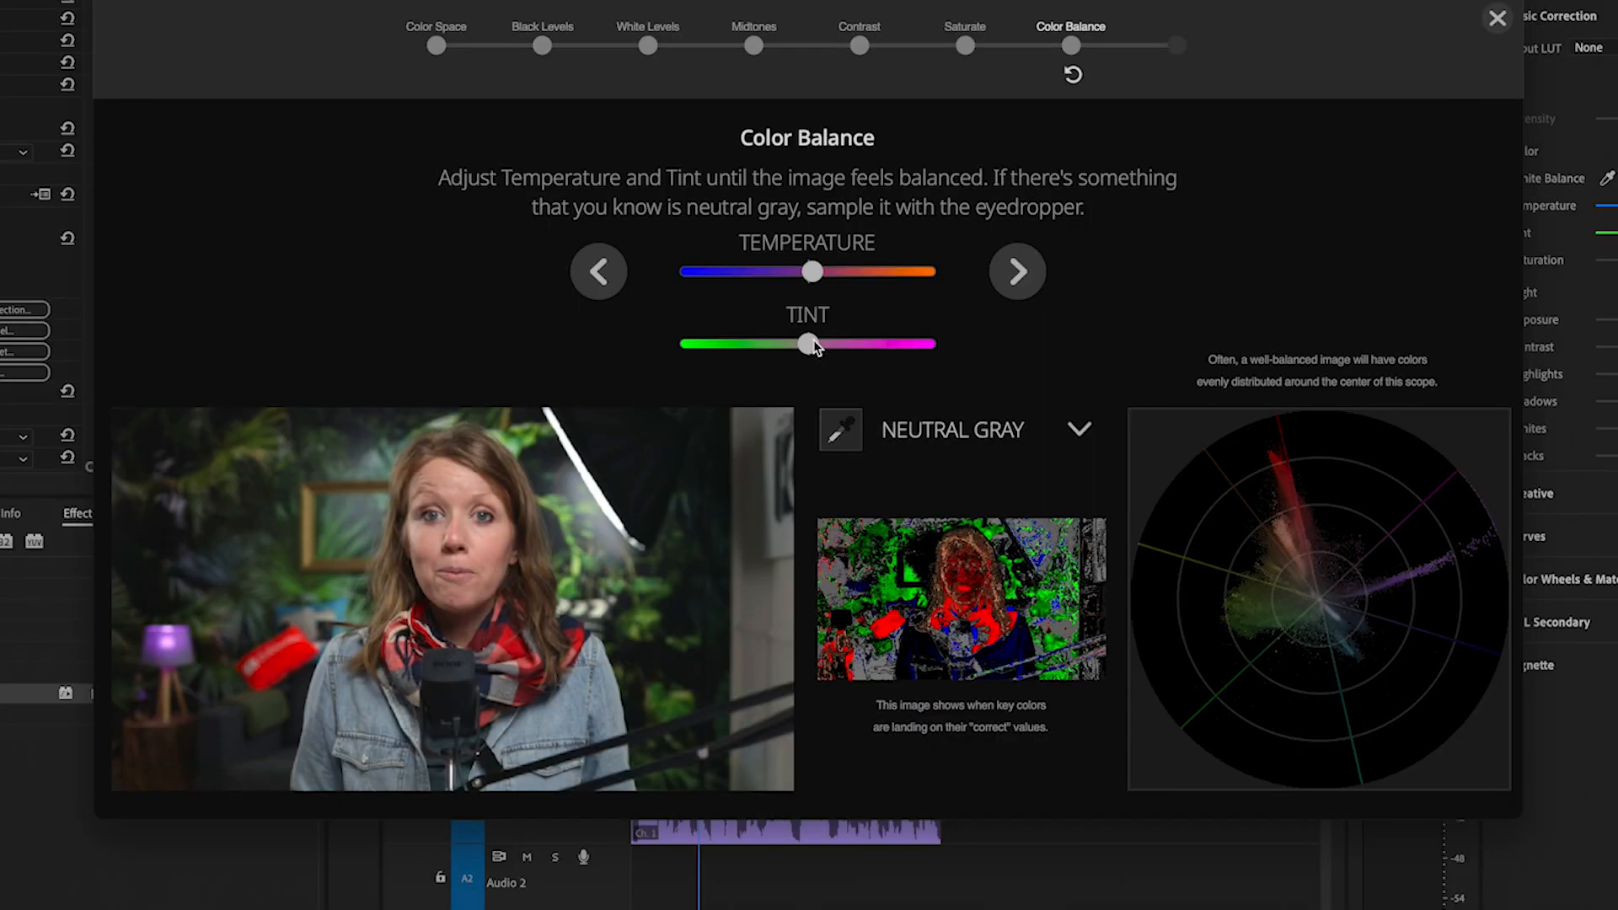
pyautogui.moveTo(812, 346); pyautogui.dragTo(801, 350)
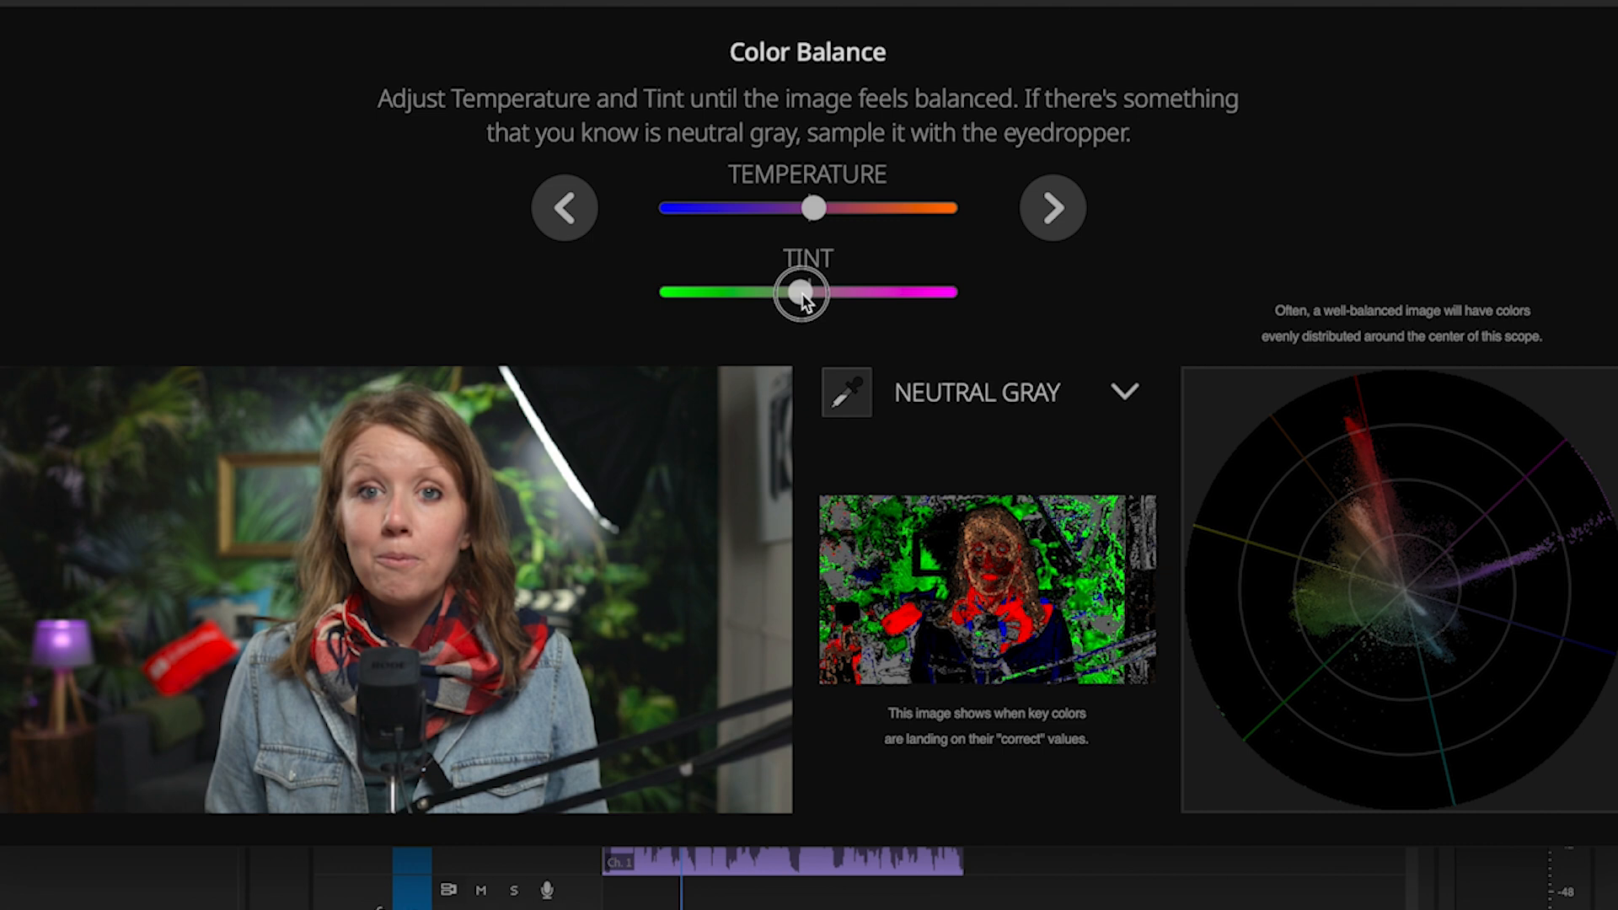
pyautogui.moveTo(804, 296); pyautogui.dragTo(799, 294)
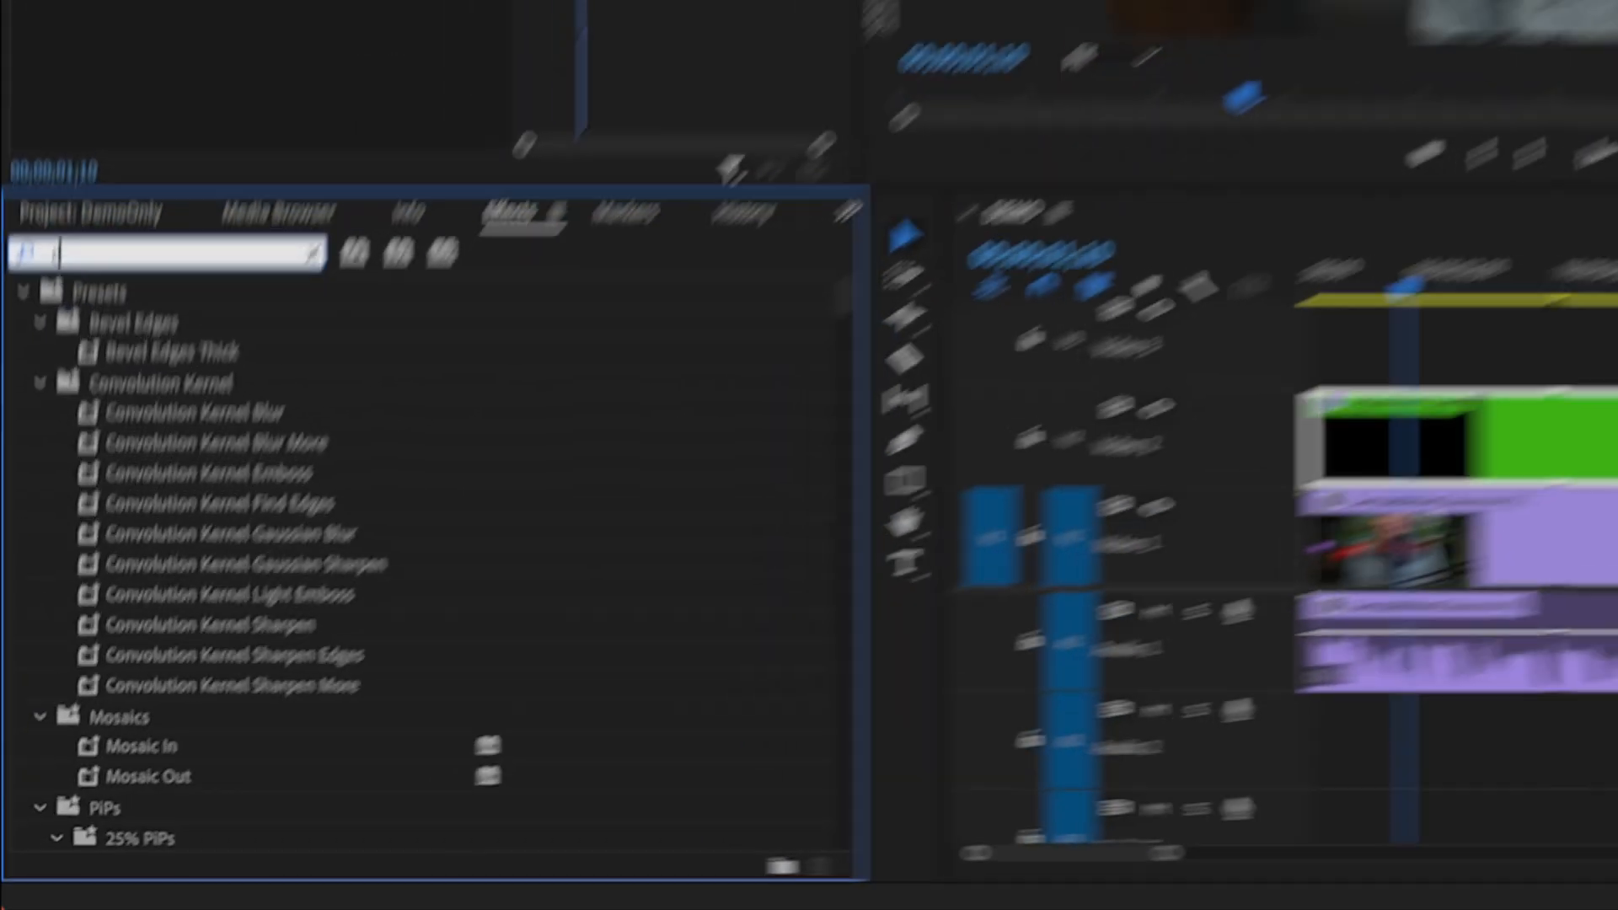
# Find the Cosmo II effect and apply it to the adjustment layer on Video 2
pyautogui.write('cosmo')
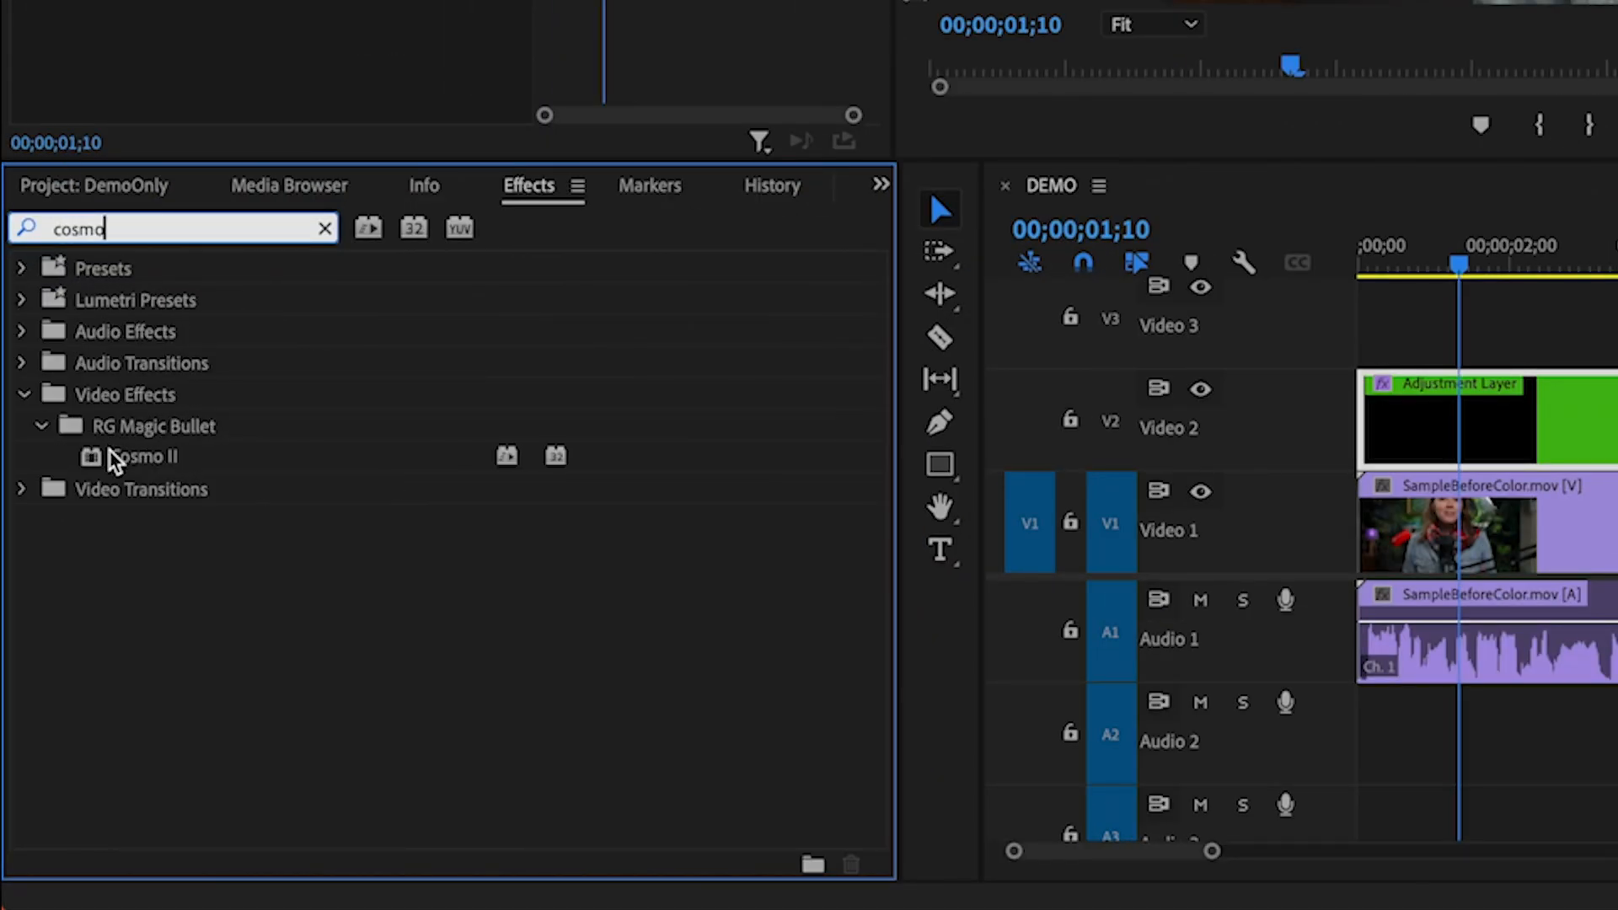
pyautogui.click(115, 459)
pyautogui.moveTo(145, 462); pyautogui.dragTo(1550, 424)
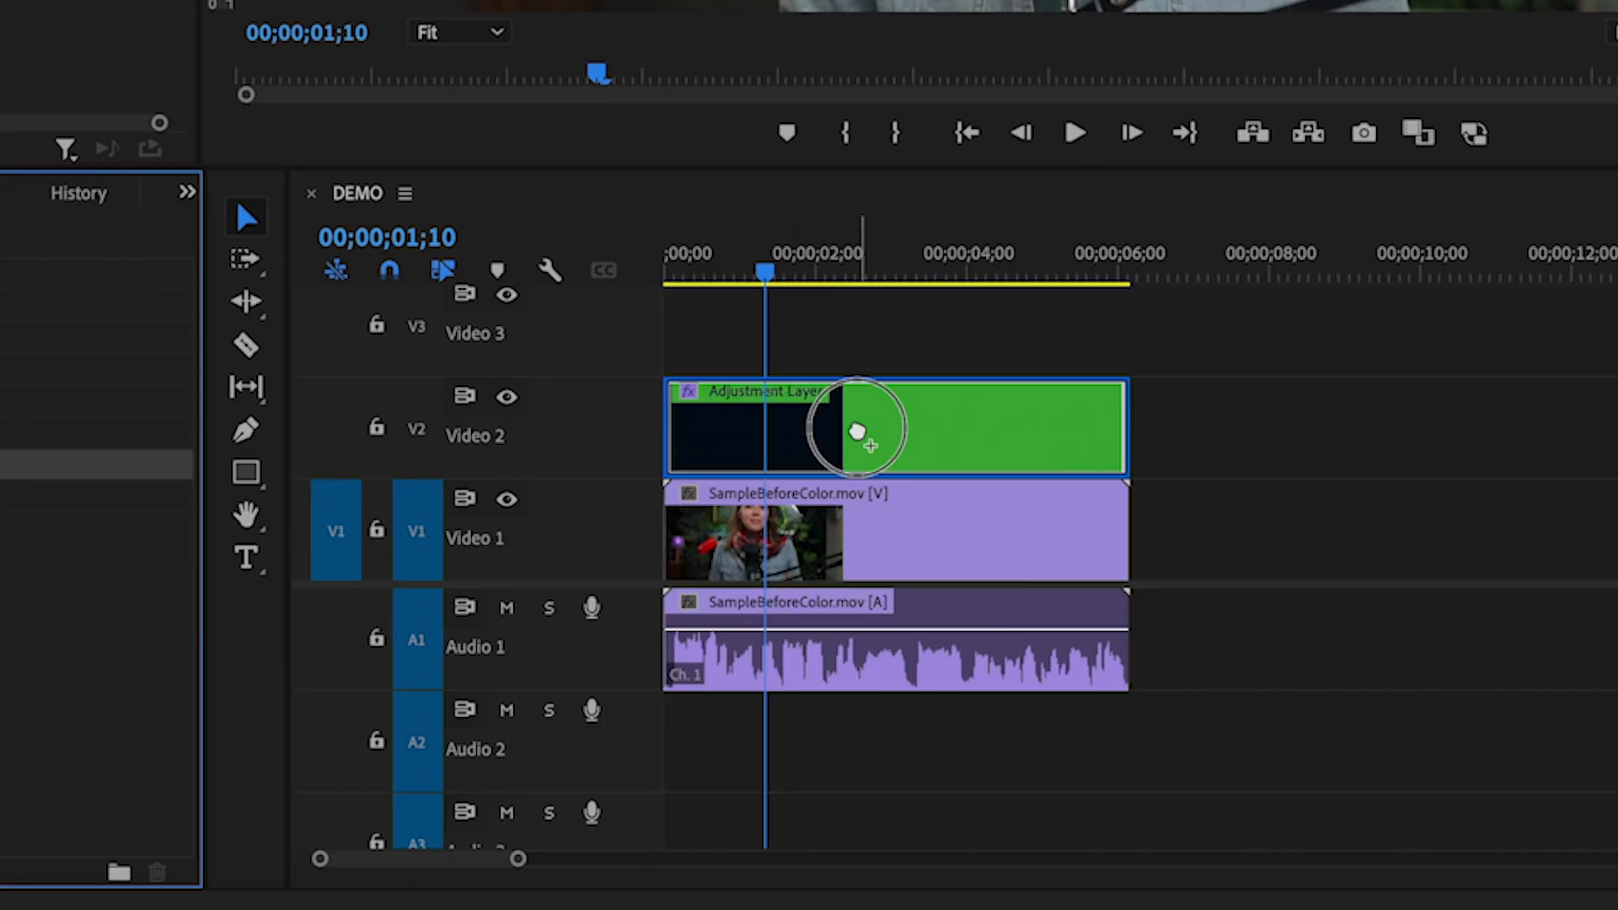
pyautogui.moveTo(857, 431); pyautogui.dragTo(862, 438)
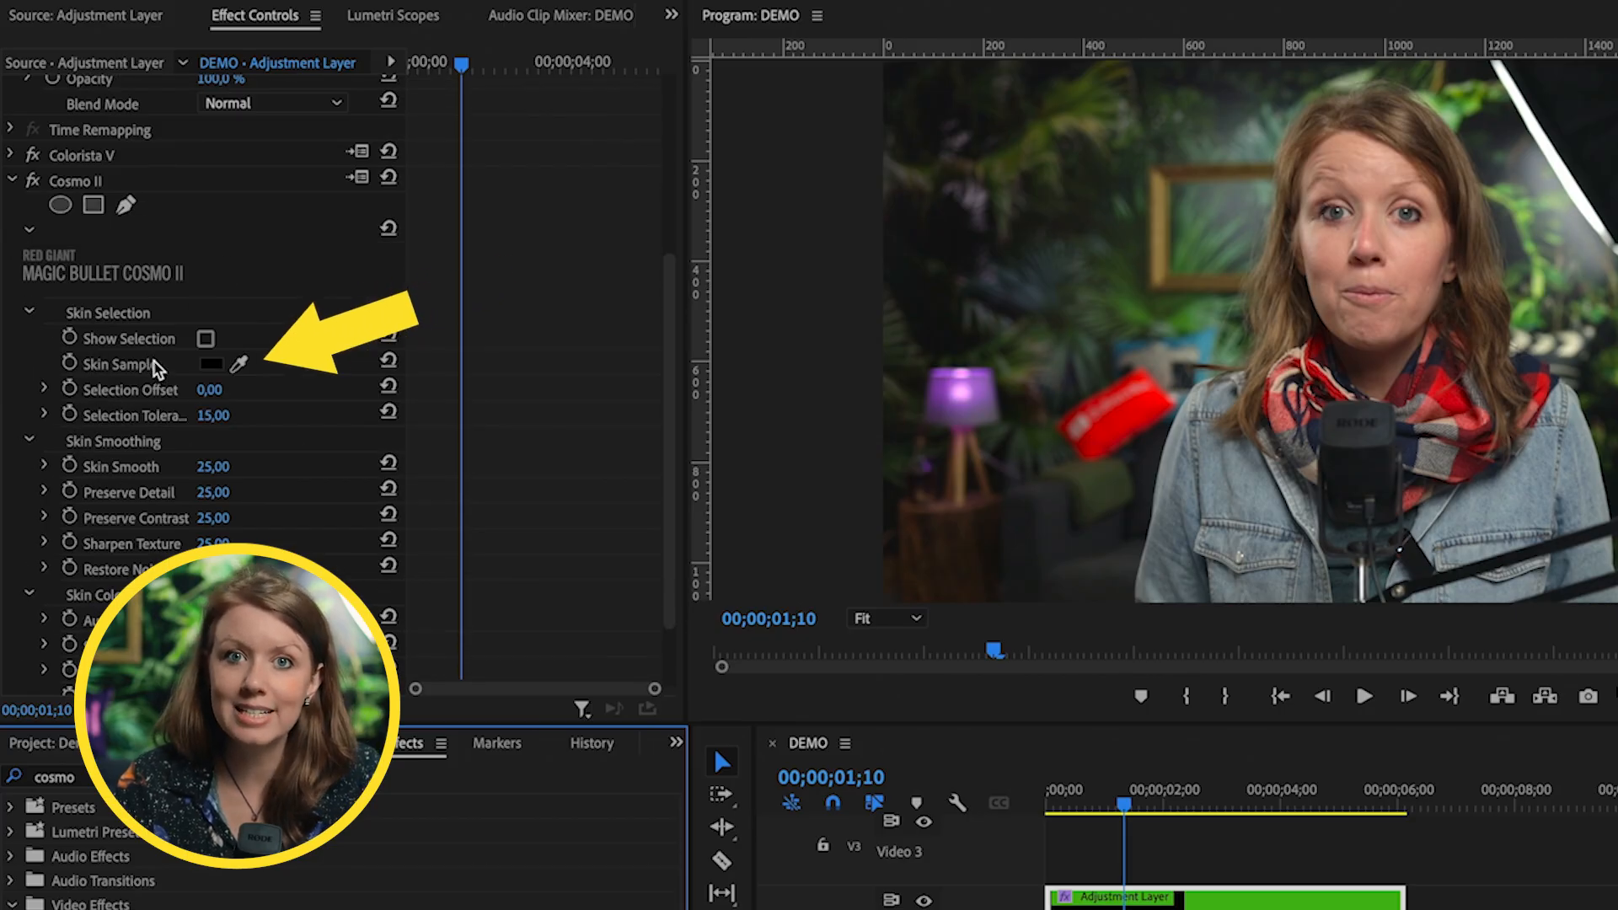
# Sample the skin tone from the face for Cosmo II and turn on Show Selection
pyautogui.click(240, 364)
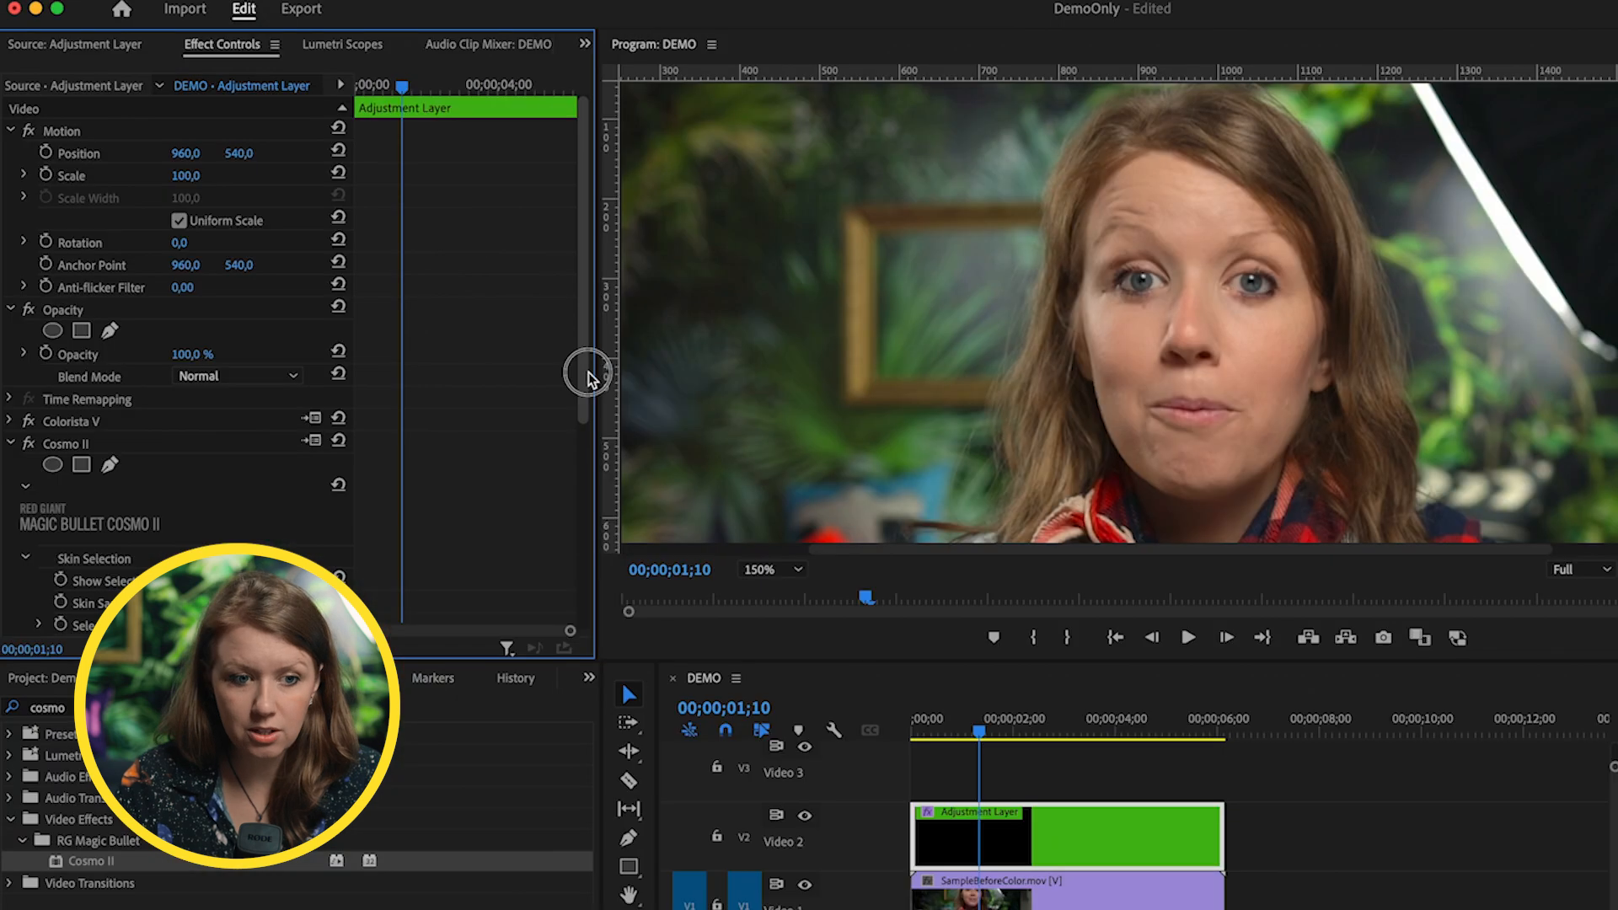
pyautogui.scroll(-10, 390, 509)
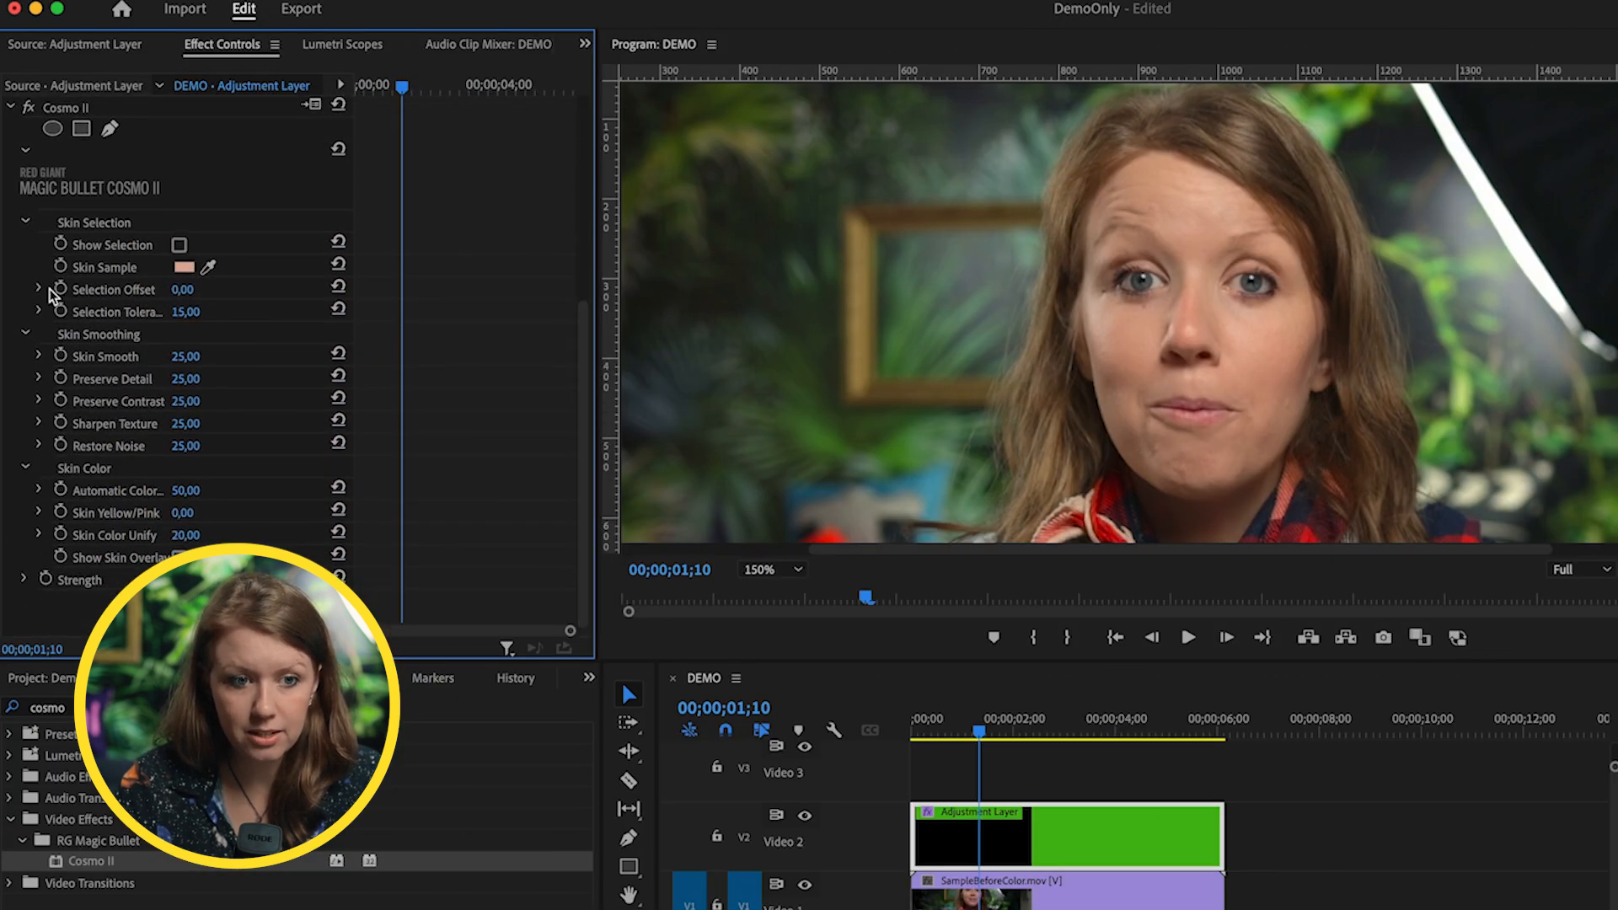
pyautogui.click(179, 245)
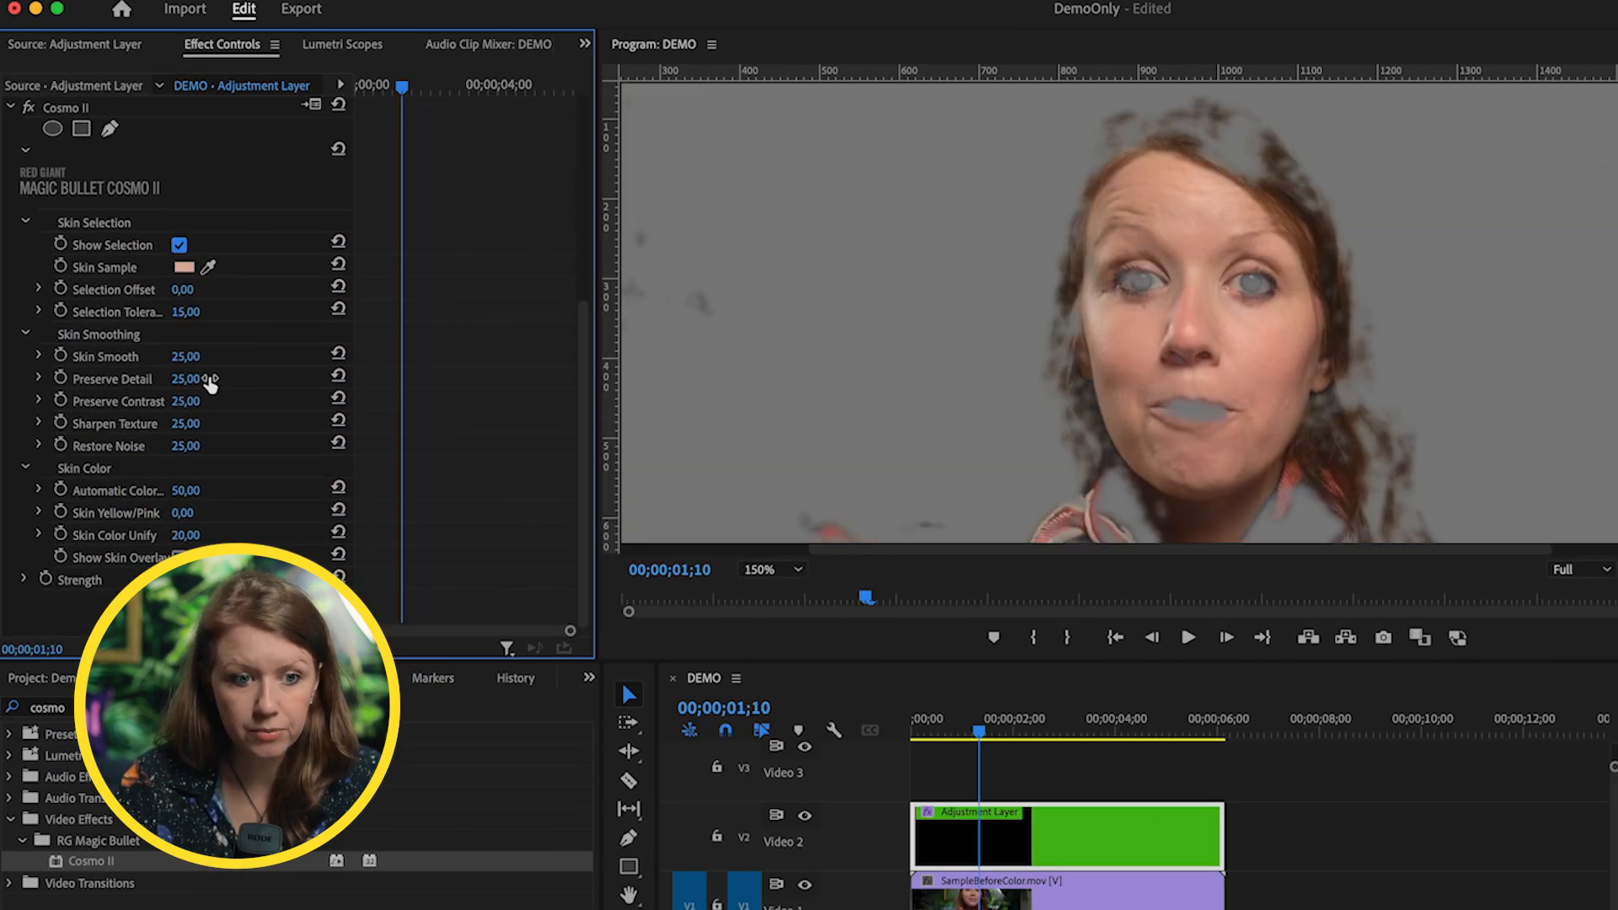
# Try a Cosmo II Selection Offset of 3.01 with a Selection Tolerance of 24.81
pyautogui.click(39, 290)
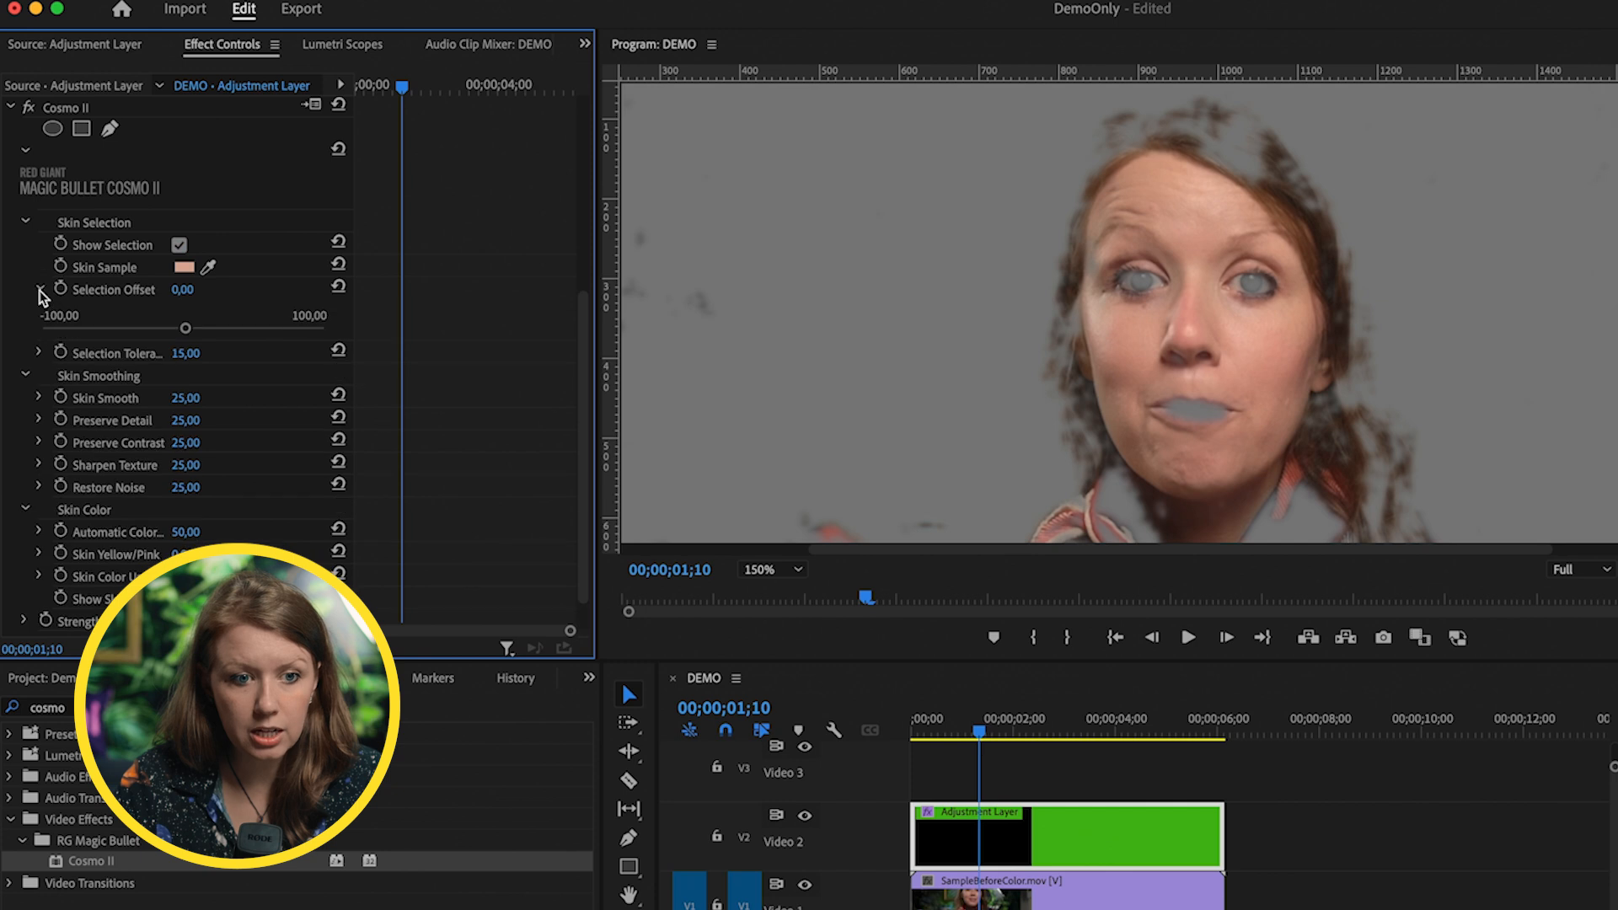
pyautogui.moveTo(187, 332); pyautogui.dragTo(188, 328)
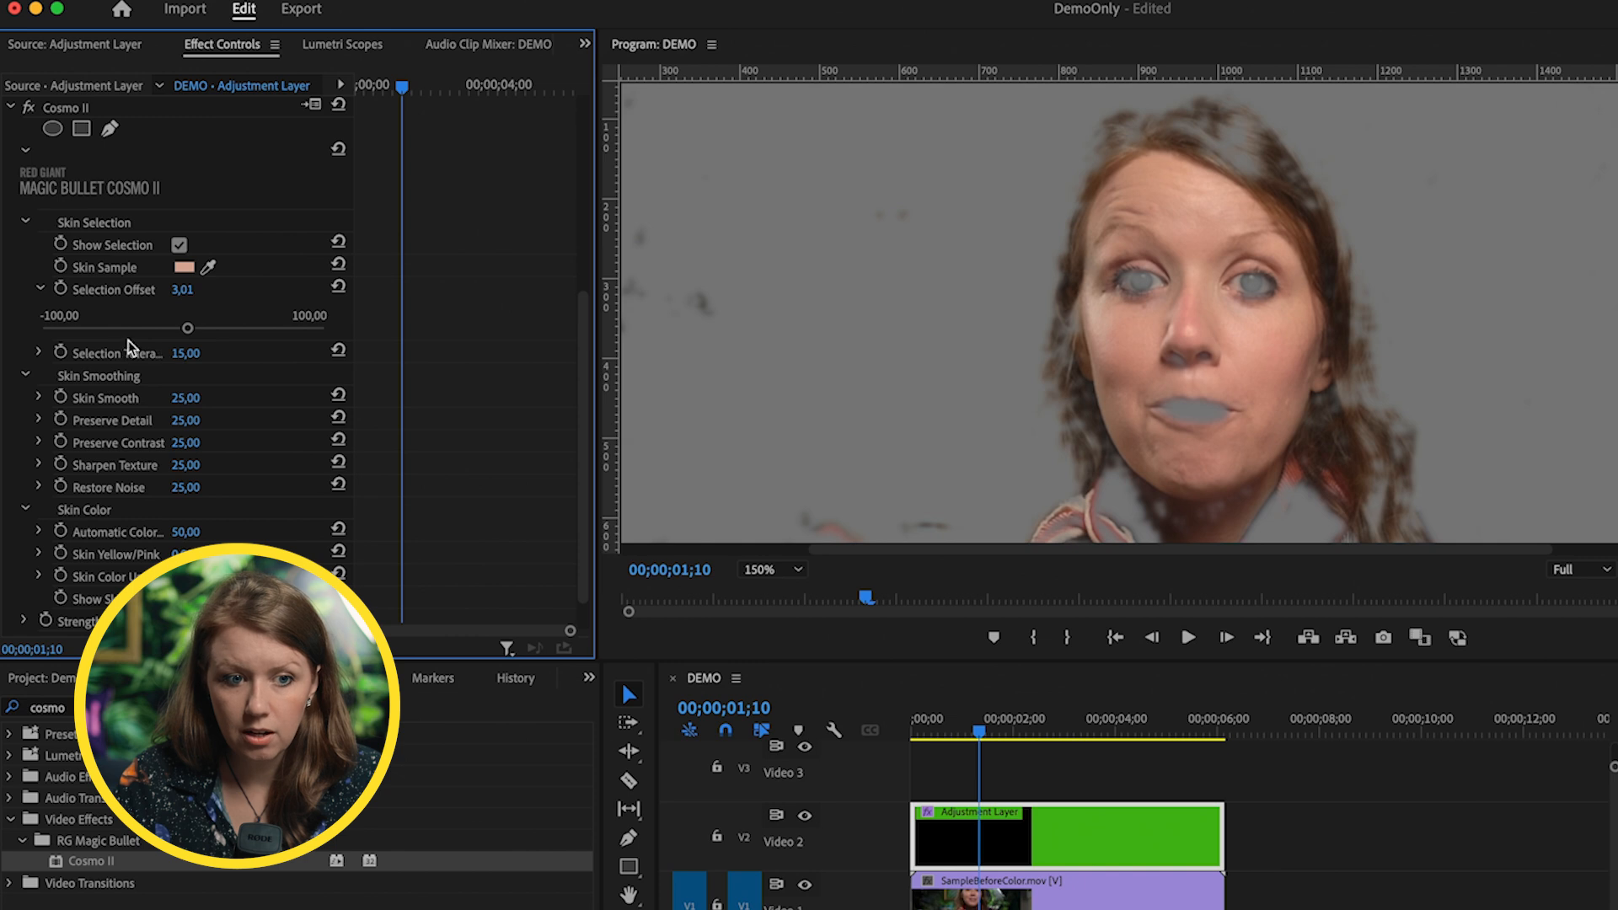
pyautogui.click(38, 353)
pyautogui.moveTo(83, 392); pyautogui.dragTo(114, 408)
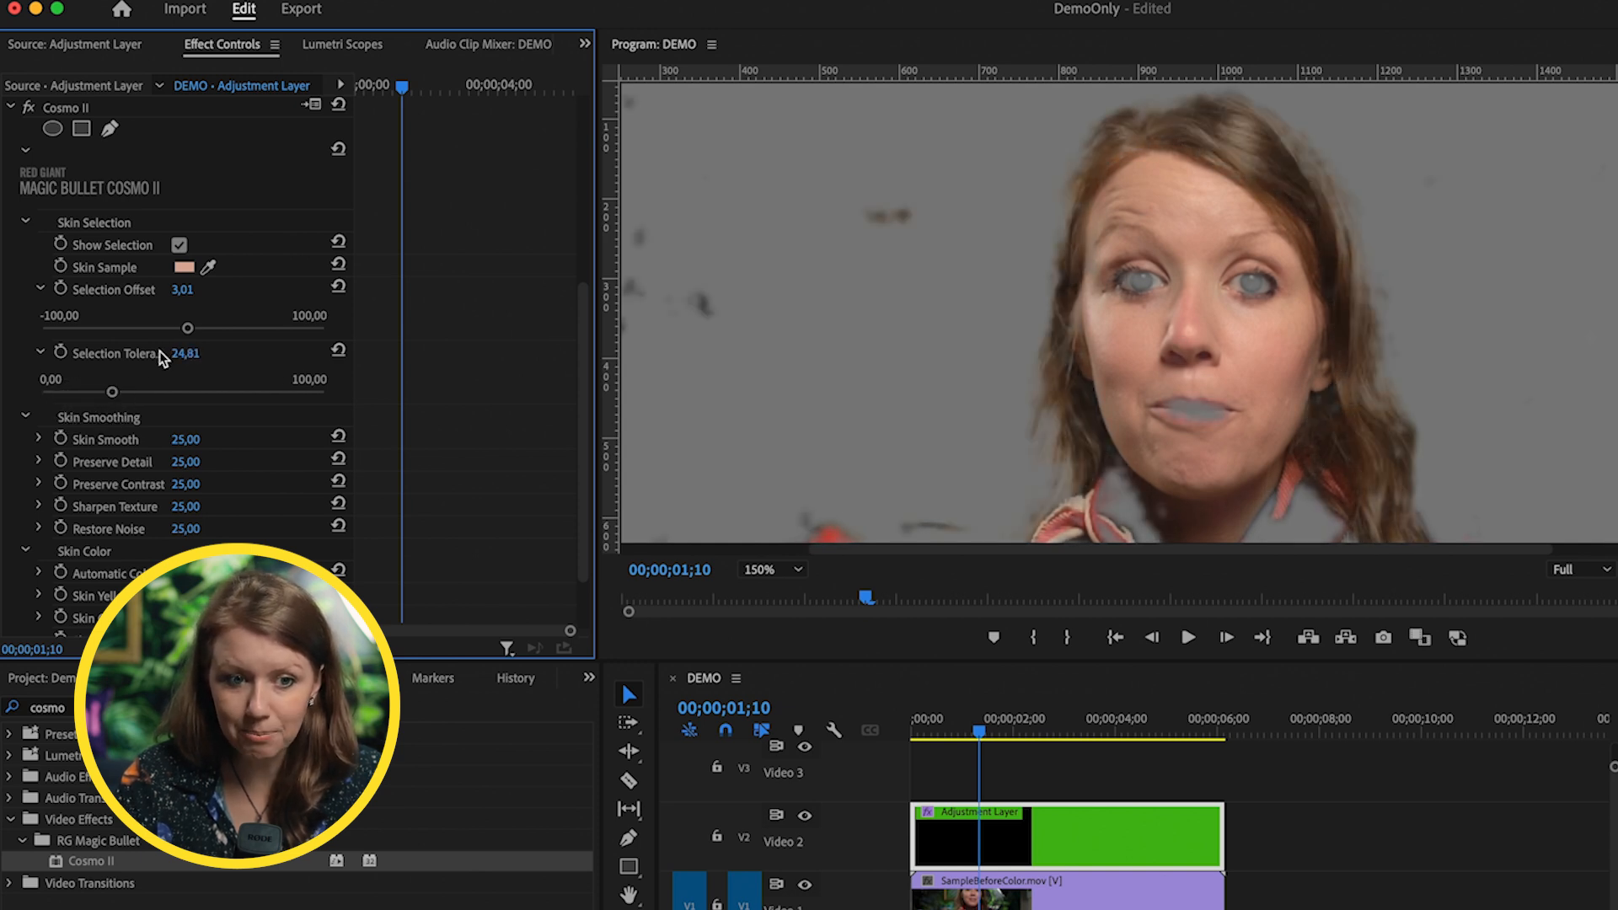
# Lower the skin Selection Offset to about -3.5
pyautogui.moveTo(189, 330)
pyautogui.mouseDown()
pyautogui.moveTo(165, 335)
pyautogui.moveTo(186, 333)
pyautogui.mouseUp()
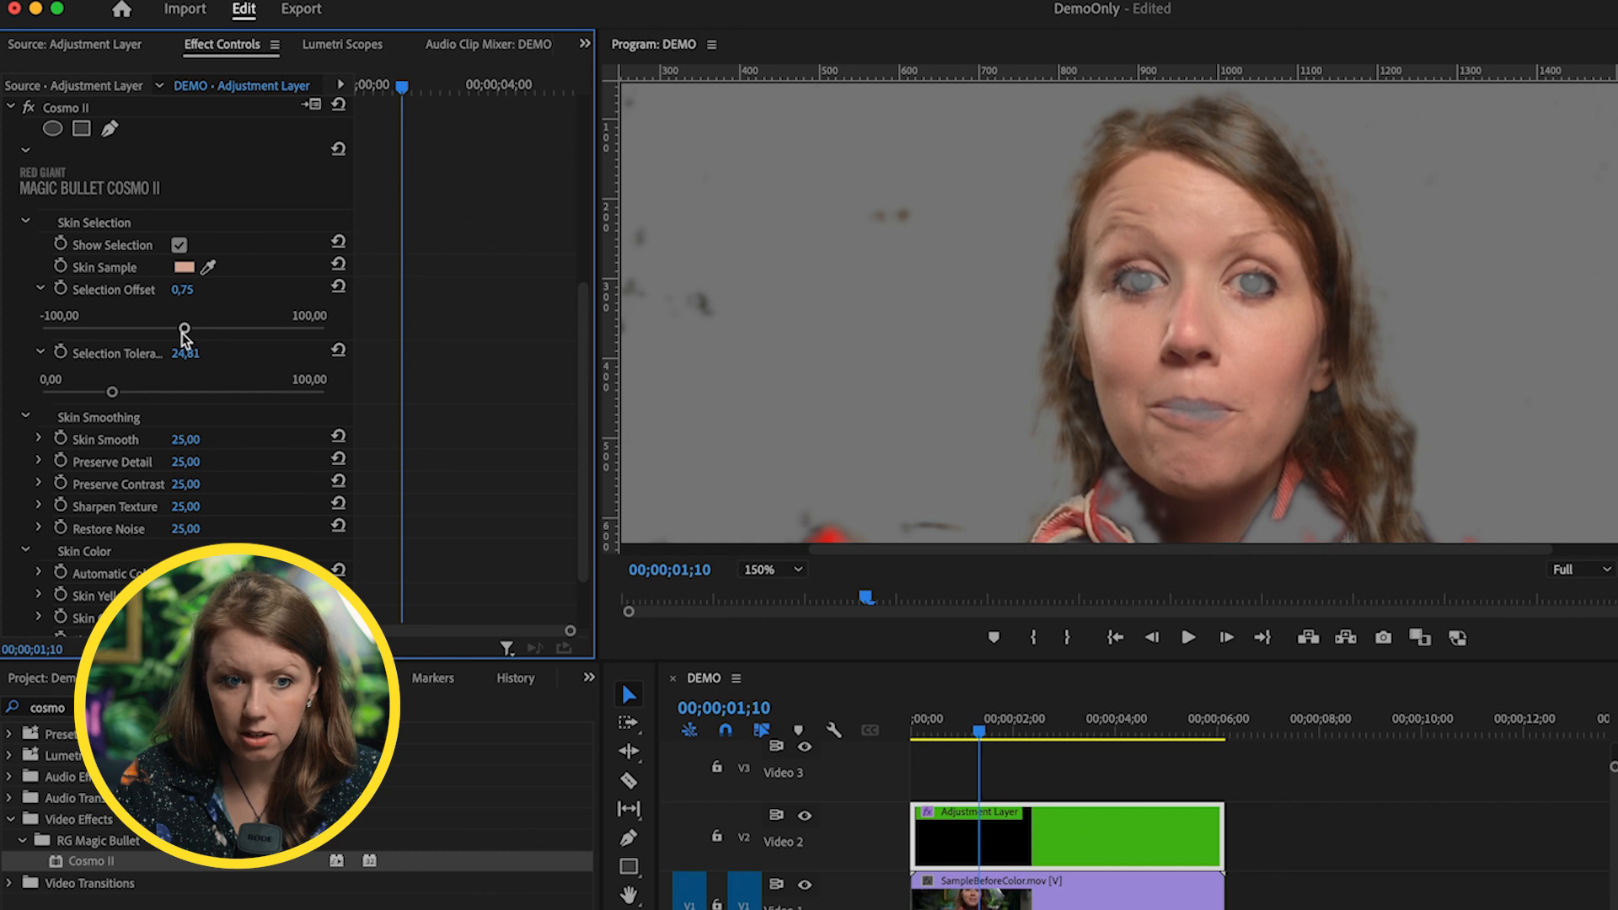
pyautogui.moveTo(184, 335); pyautogui.dragTo(181, 337)
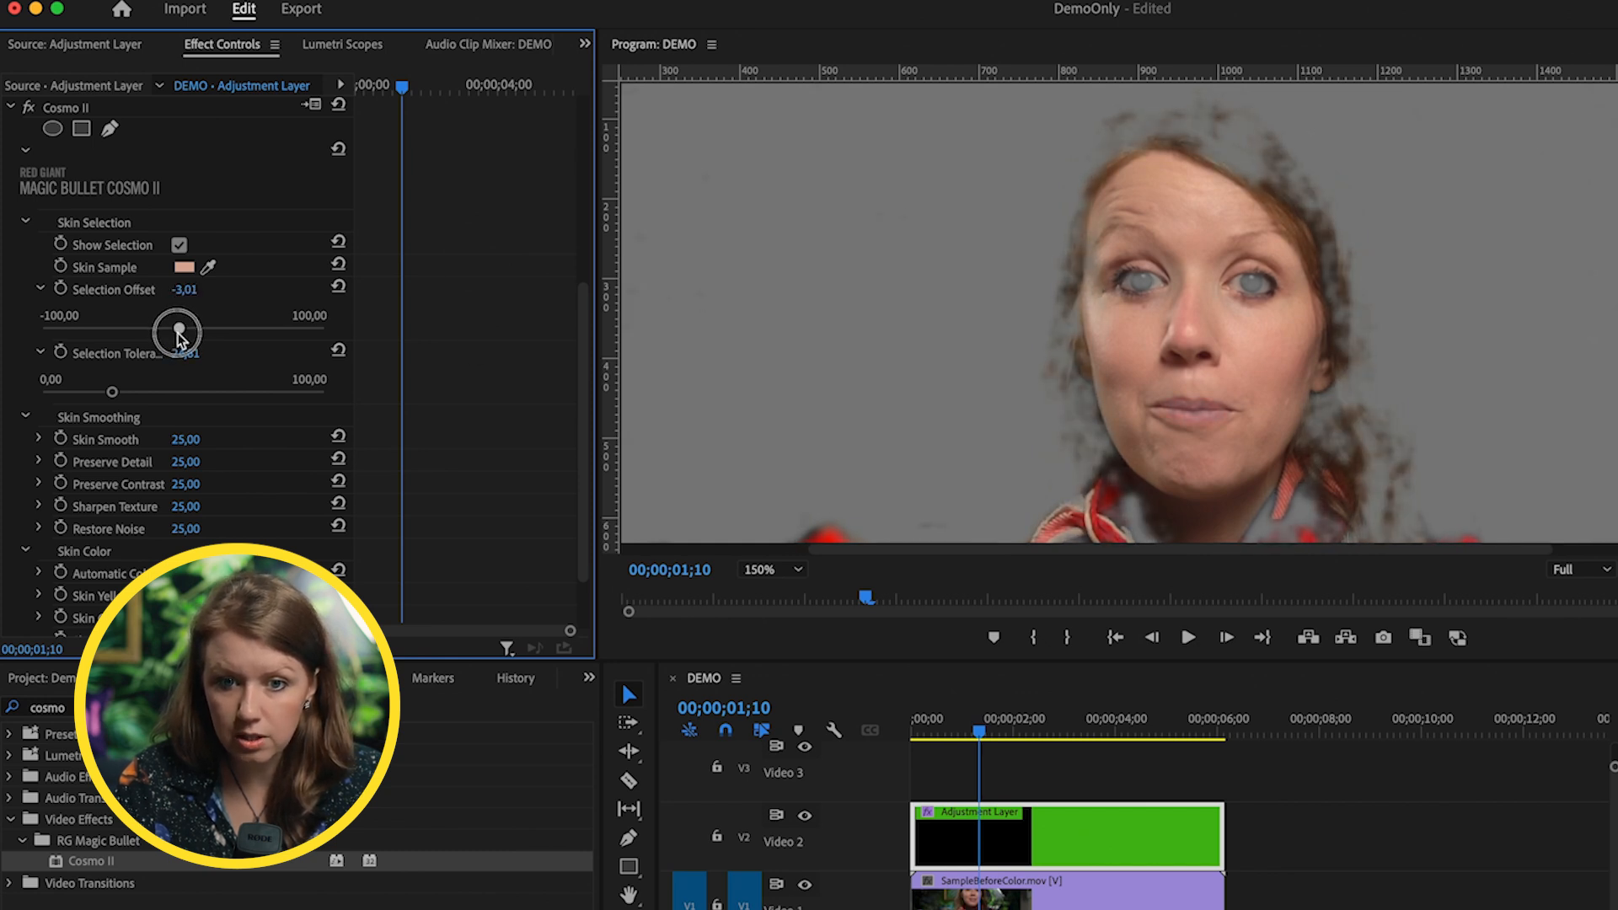
pyautogui.moveTo(180, 332); pyautogui.dragTo(178, 332)
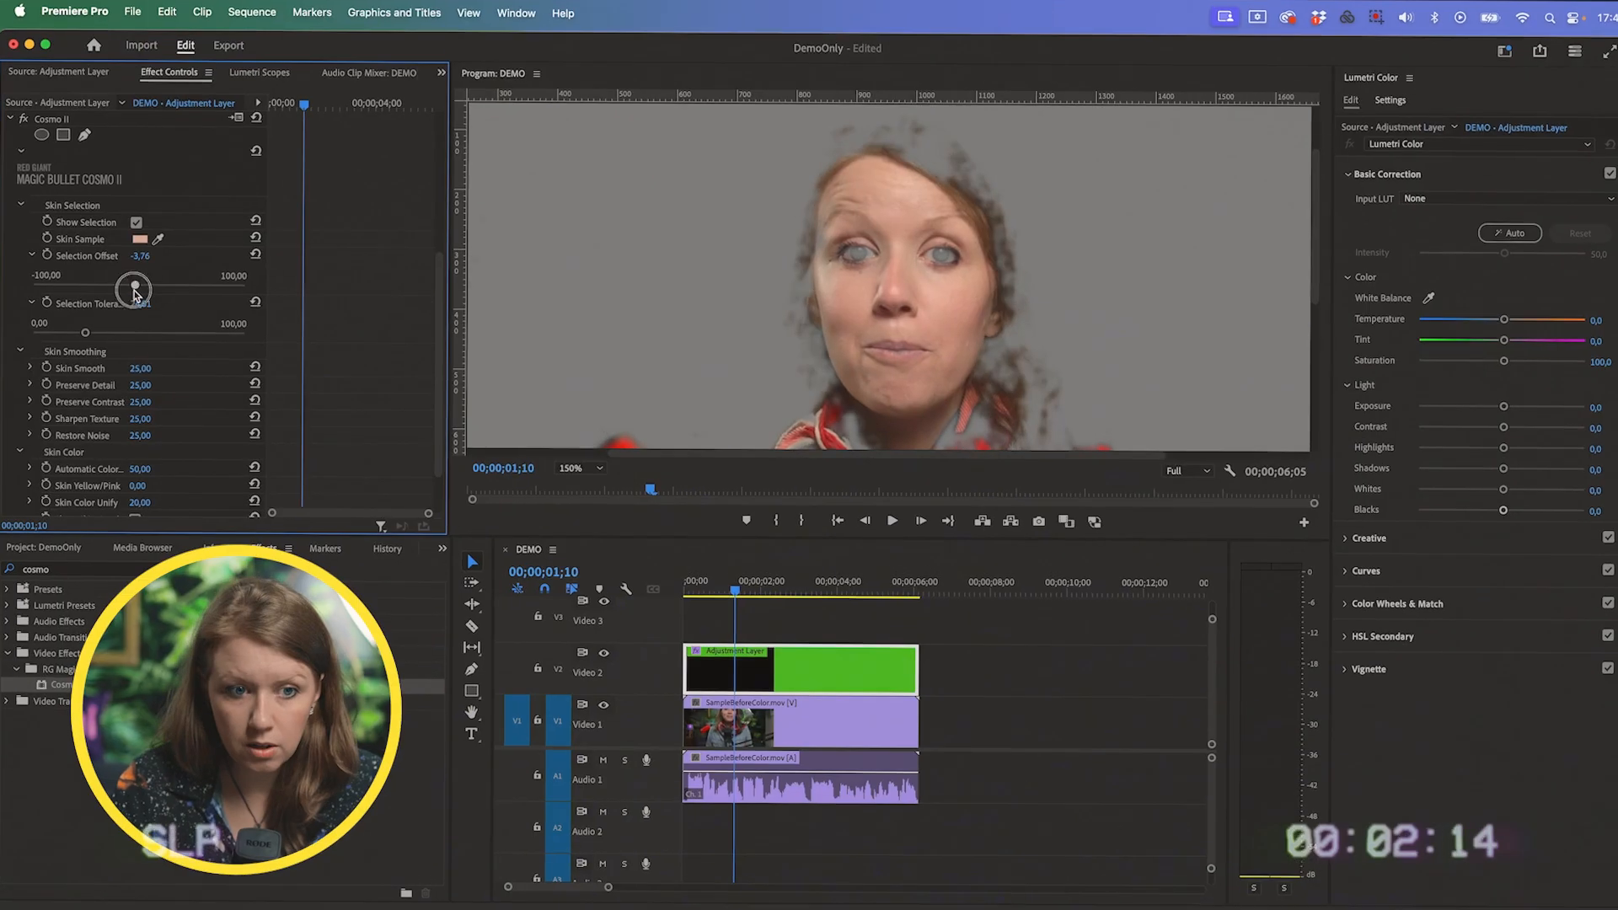
# Refine the skin selection to an offset of 4.51 and a tolerance of 6.02, and turn off Show Selection
pyautogui.moveTo(112, 395); pyautogui.dragTo(59, 396)
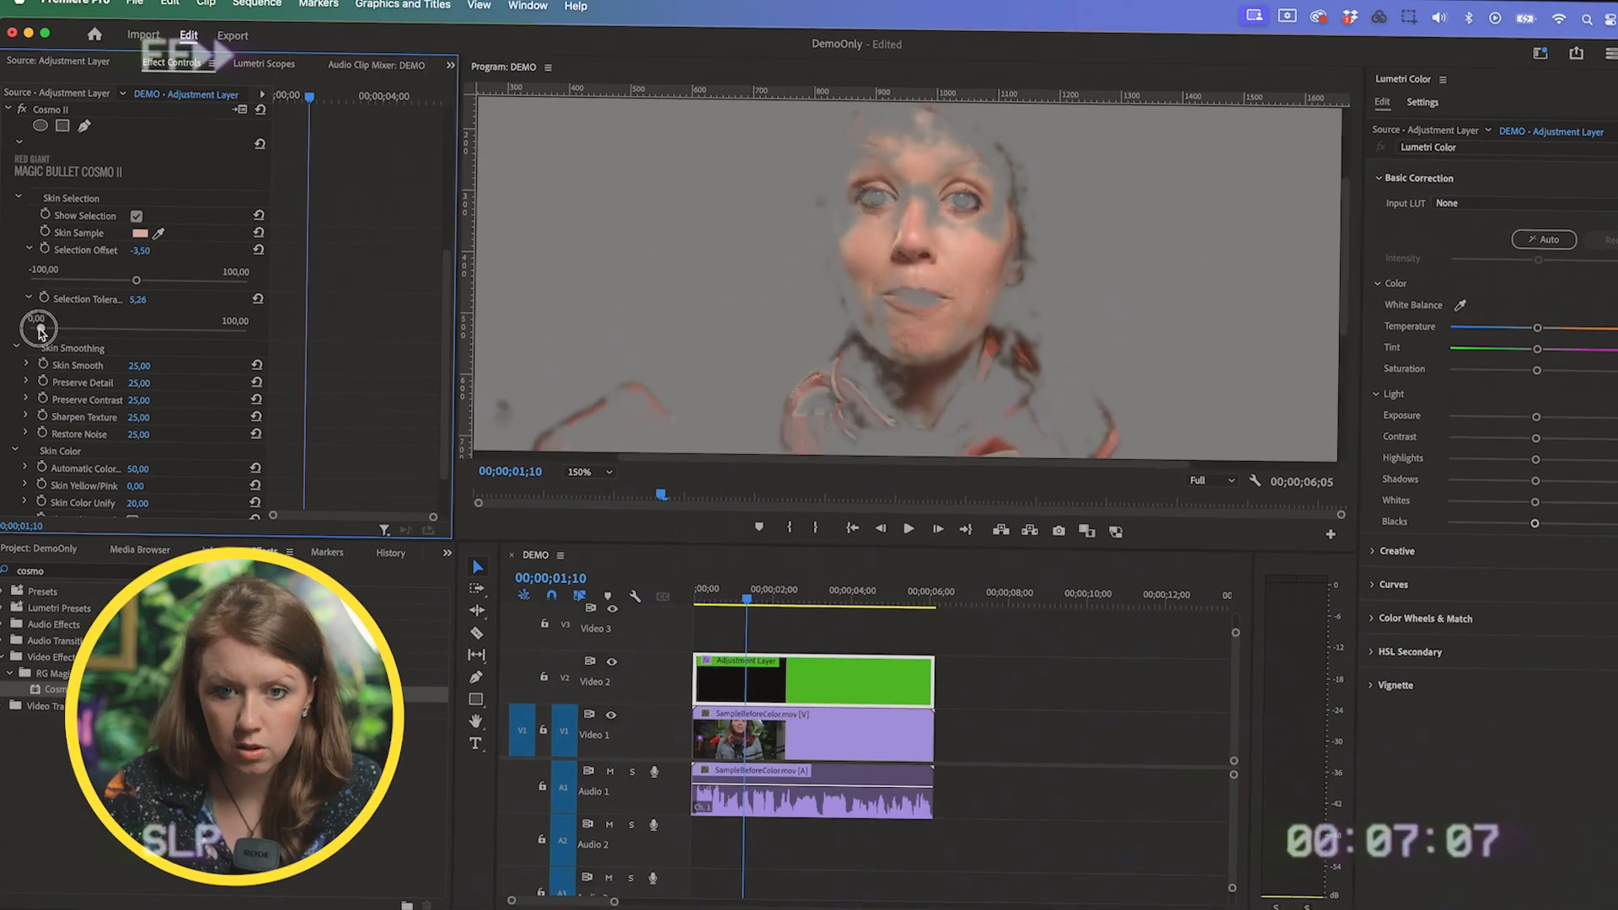
pyautogui.moveTo(135, 279); pyautogui.dragTo(148, 280)
pyautogui.moveTo(40, 329); pyautogui.dragTo(40, 328)
pyautogui.moveTo(148, 280); pyautogui.dragTo(143, 259)
pyautogui.moveTo(28, 308); pyautogui.dragTo(31, 308)
pyautogui.moveTo(142, 260); pyautogui.dragTo(144, 268)
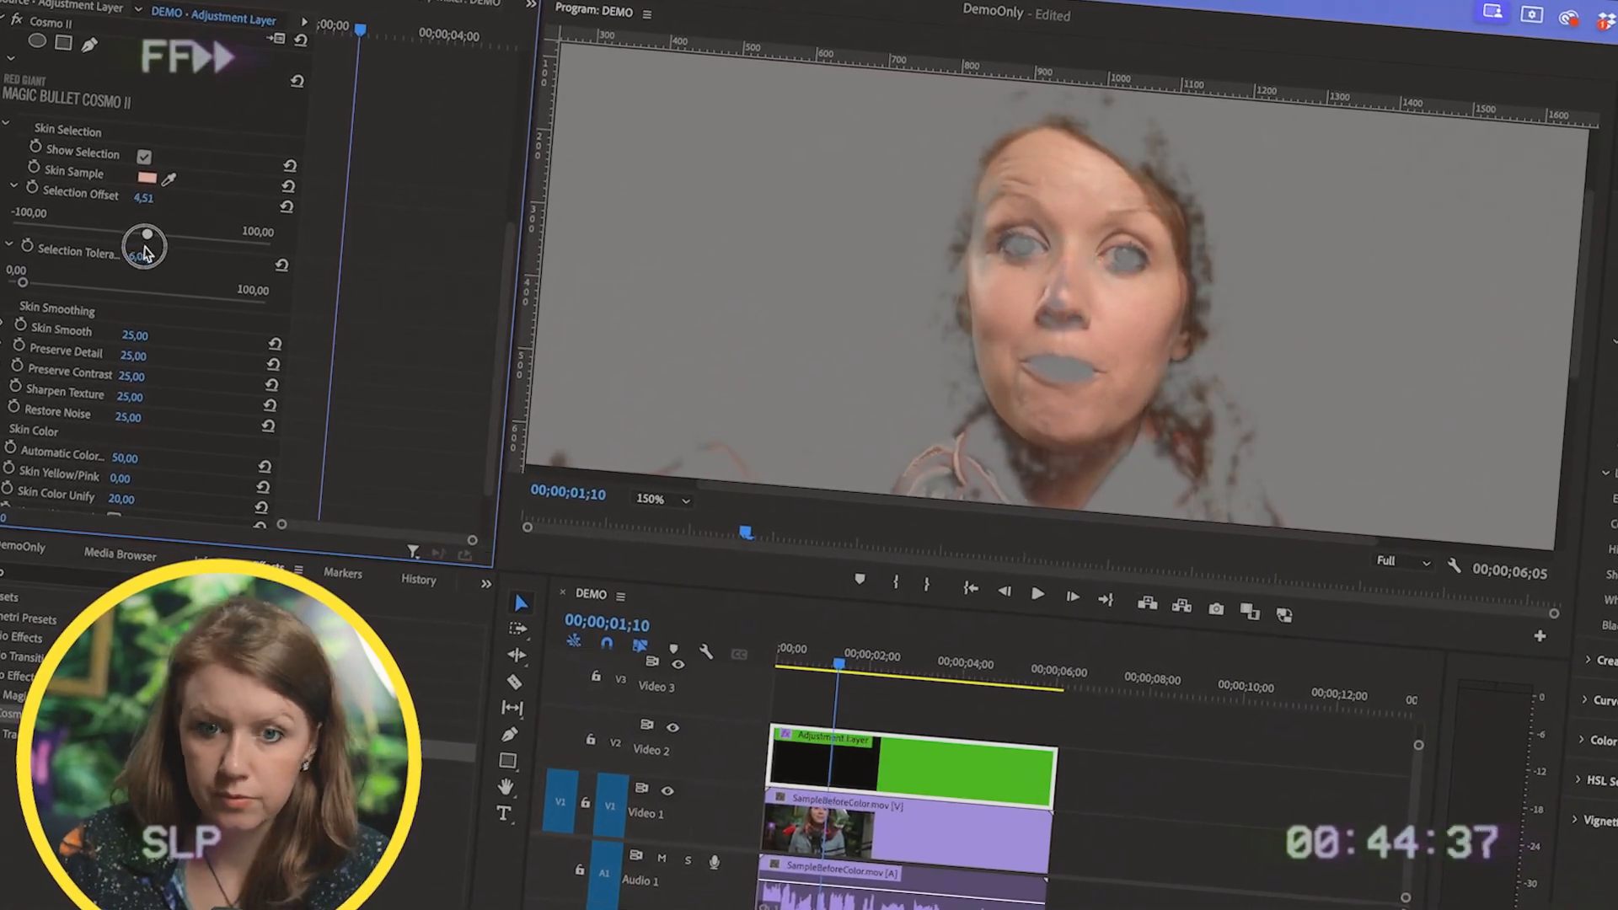
pyautogui.click(144, 156)
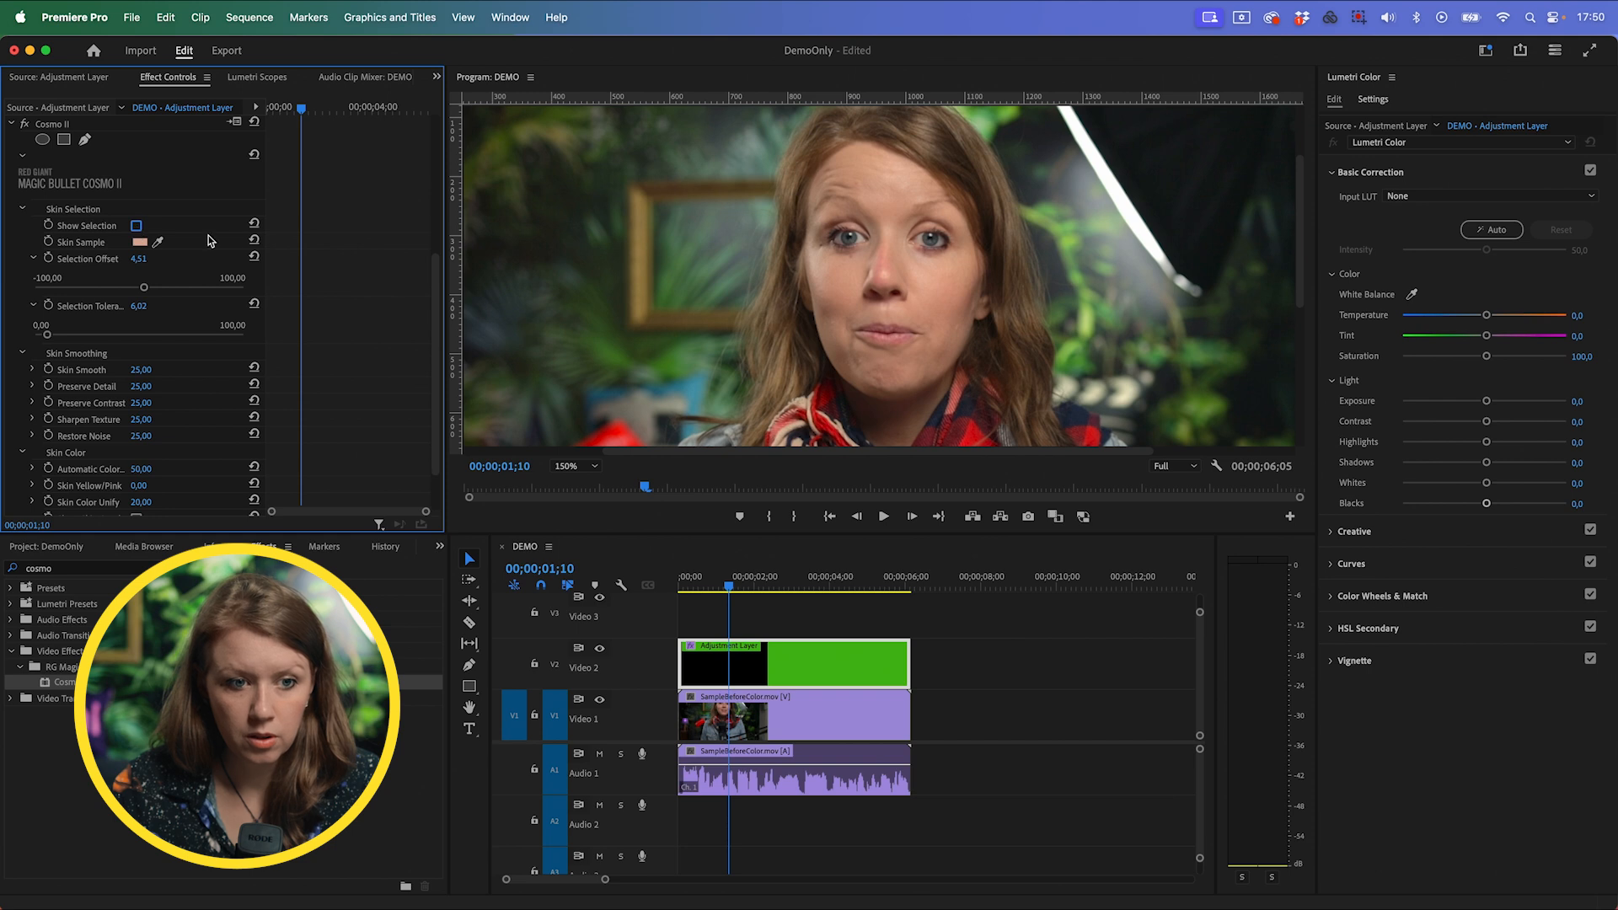
# Try different Skin Smooth strengths on the face and return the value to 25
pyautogui.click(31, 260)
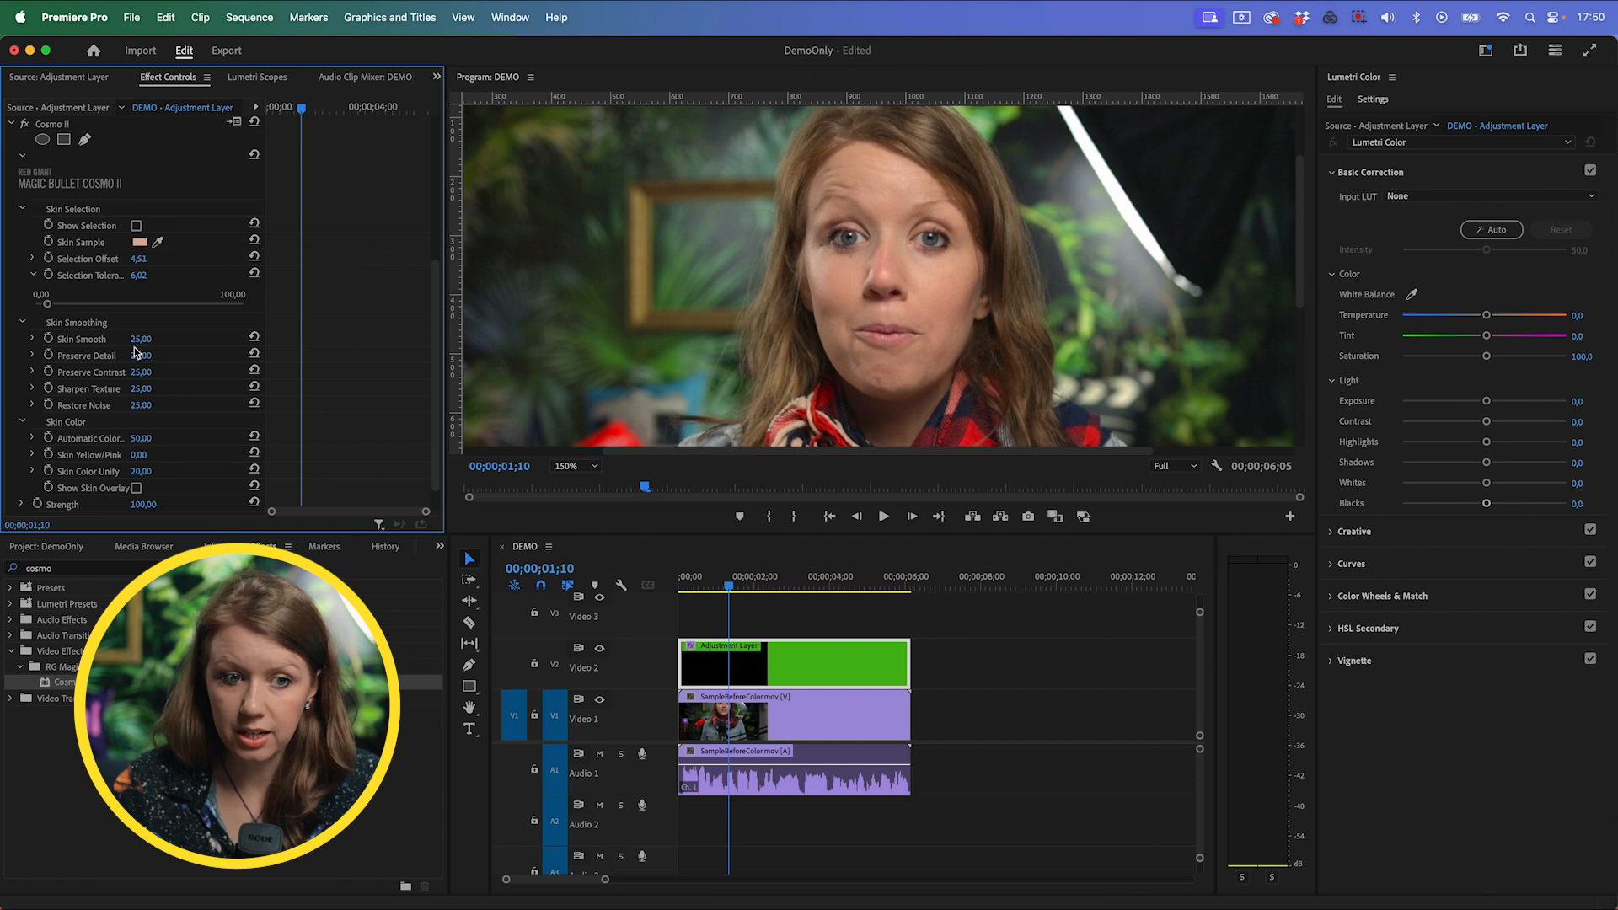
pyautogui.click(32, 339)
pyautogui.moveTo(90, 369); pyautogui.dragTo(250, 382)
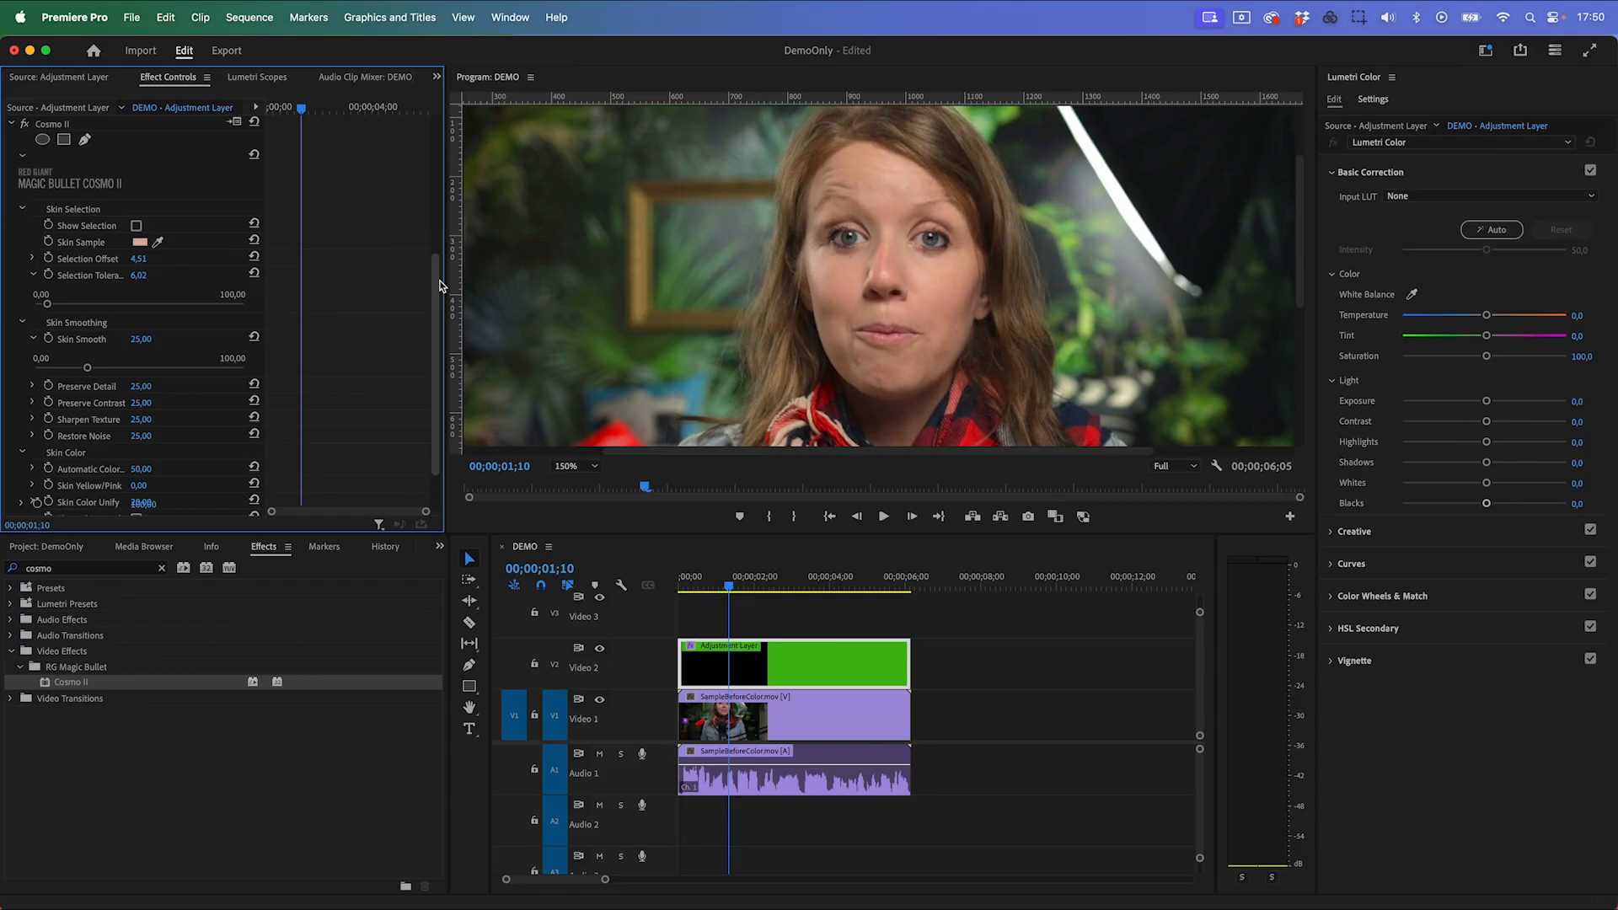
# Shift Cosmo II's Skin Yellow/Pink to 12.78
pyautogui.moveTo(439, 282); pyautogui.dragTo(435, 365)
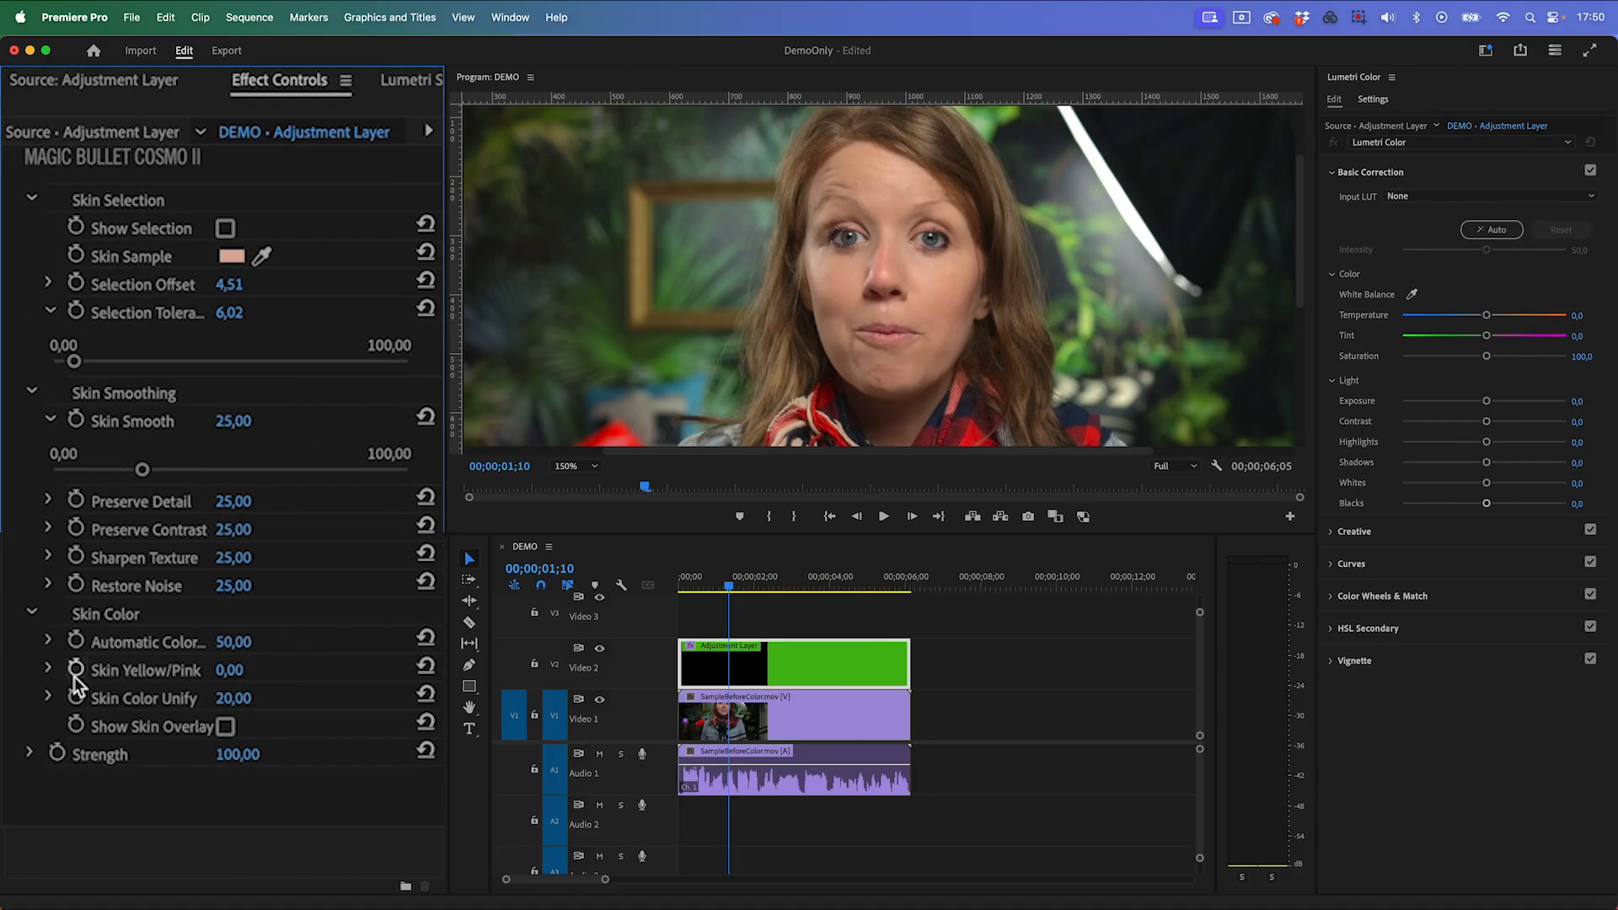
pyautogui.click(49, 671)
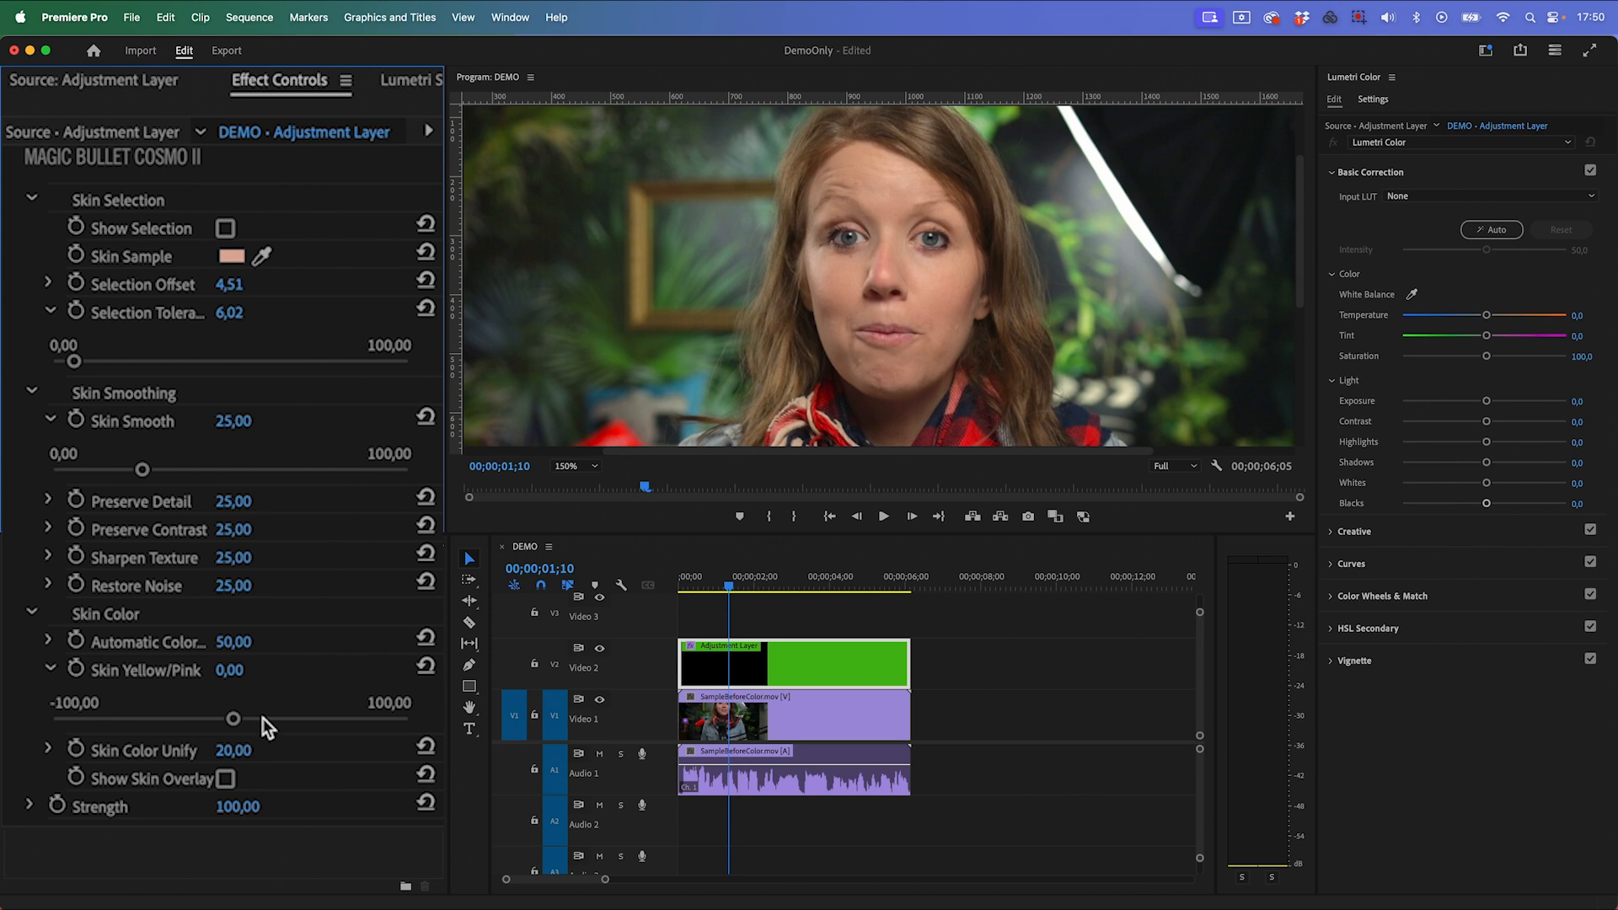
pyautogui.moveTo(233, 718)
pyautogui.mouseDown()
pyautogui.moveTo(94, 723)
pyautogui.moveTo(286, 726)
pyautogui.moveTo(251, 733)
pyautogui.mouseUp()
pyautogui.moveTo(249, 733); pyautogui.dragTo(250, 733)
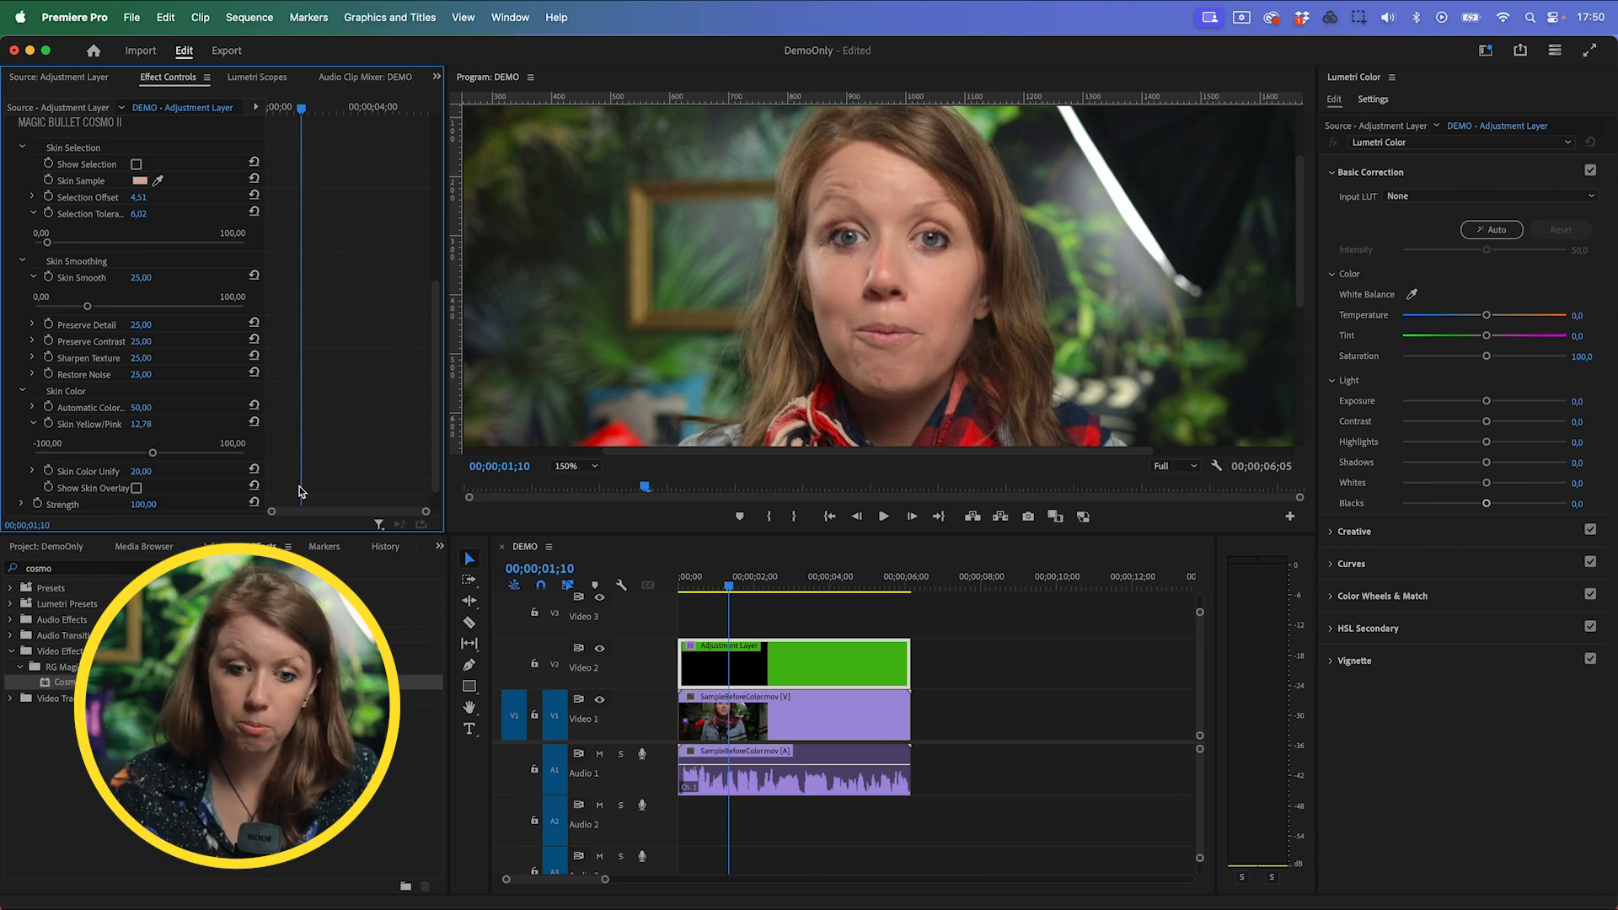
# Draw a small four-sided opacity mask over the cheek on the SampleBeforeColor.mov clip on Video 1
pyautogui.click(787, 715)
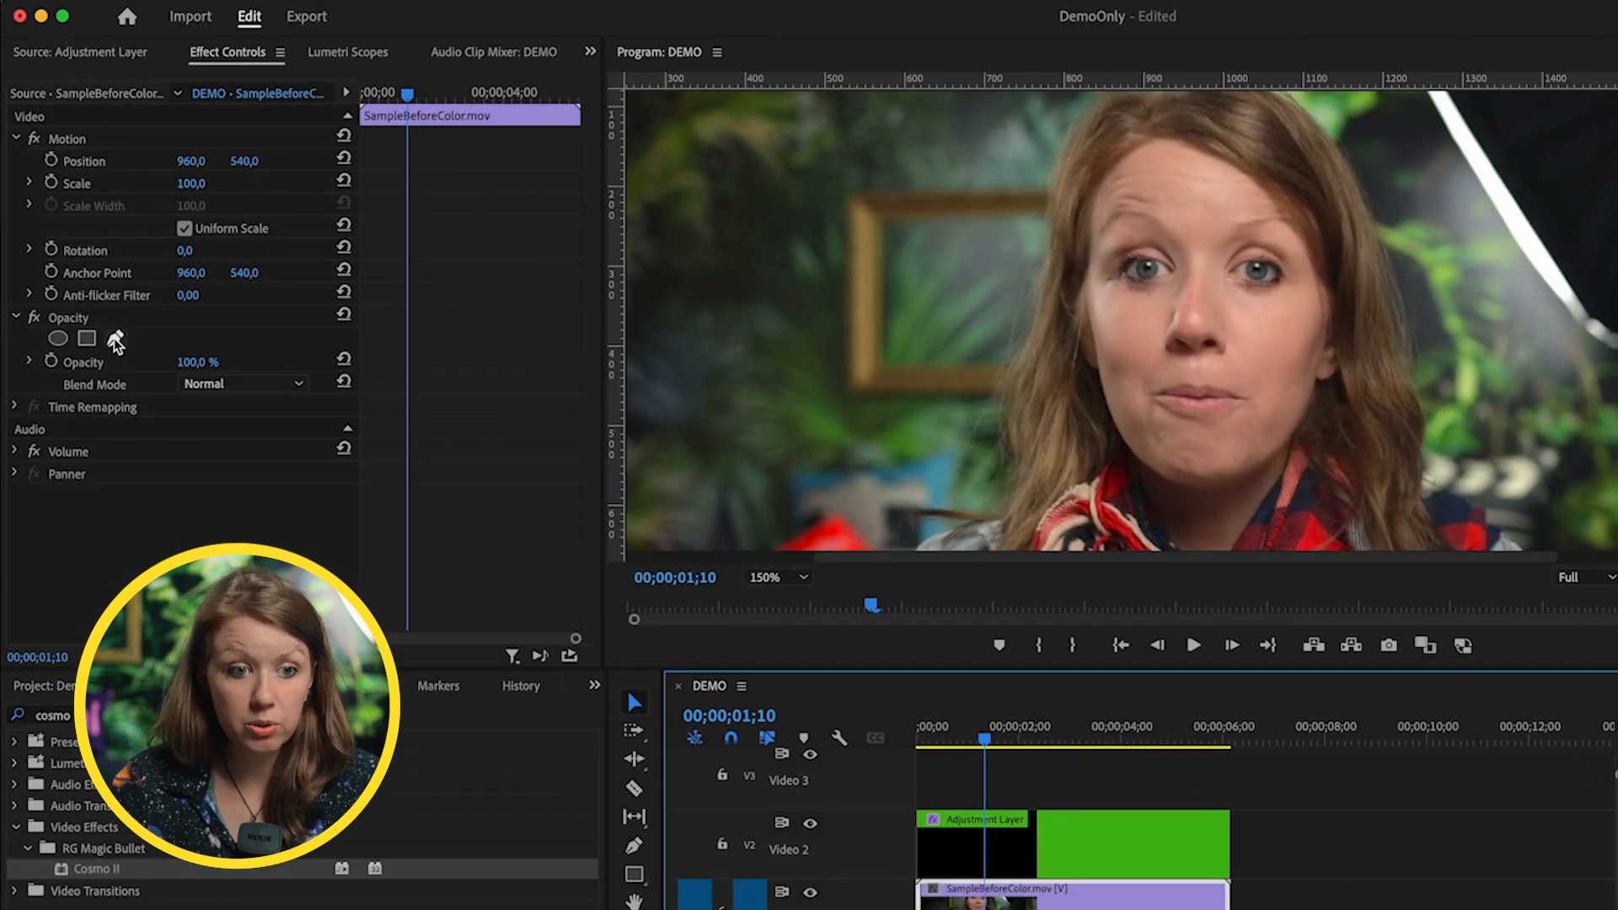
pyautogui.click(85, 289)
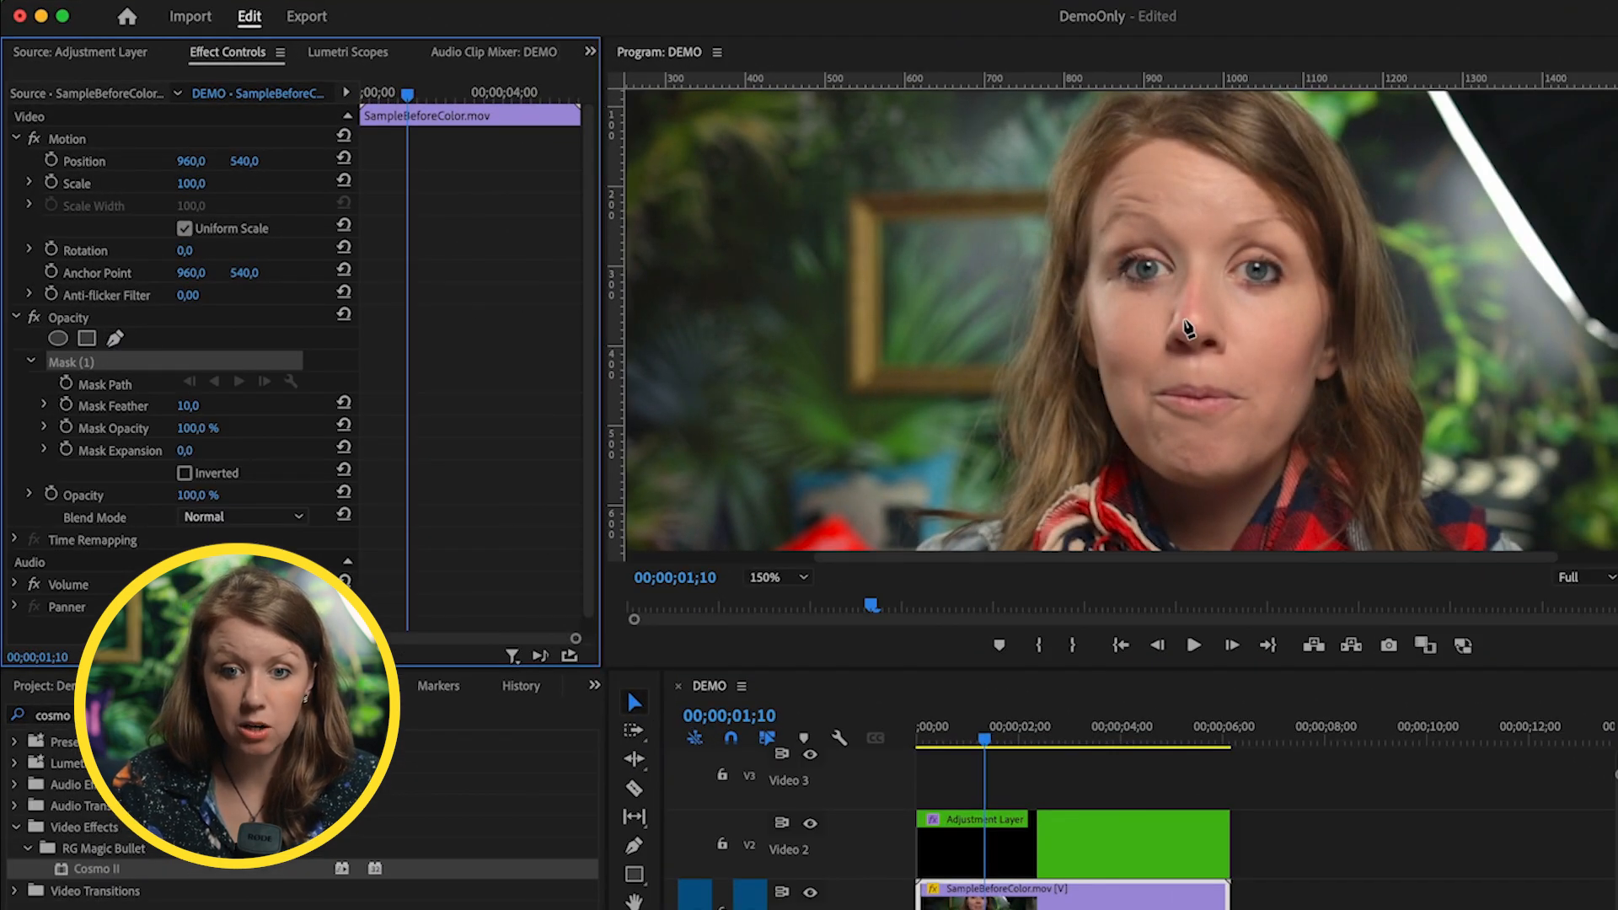
pyautogui.click(1244, 319)
pyautogui.click(1258, 430)
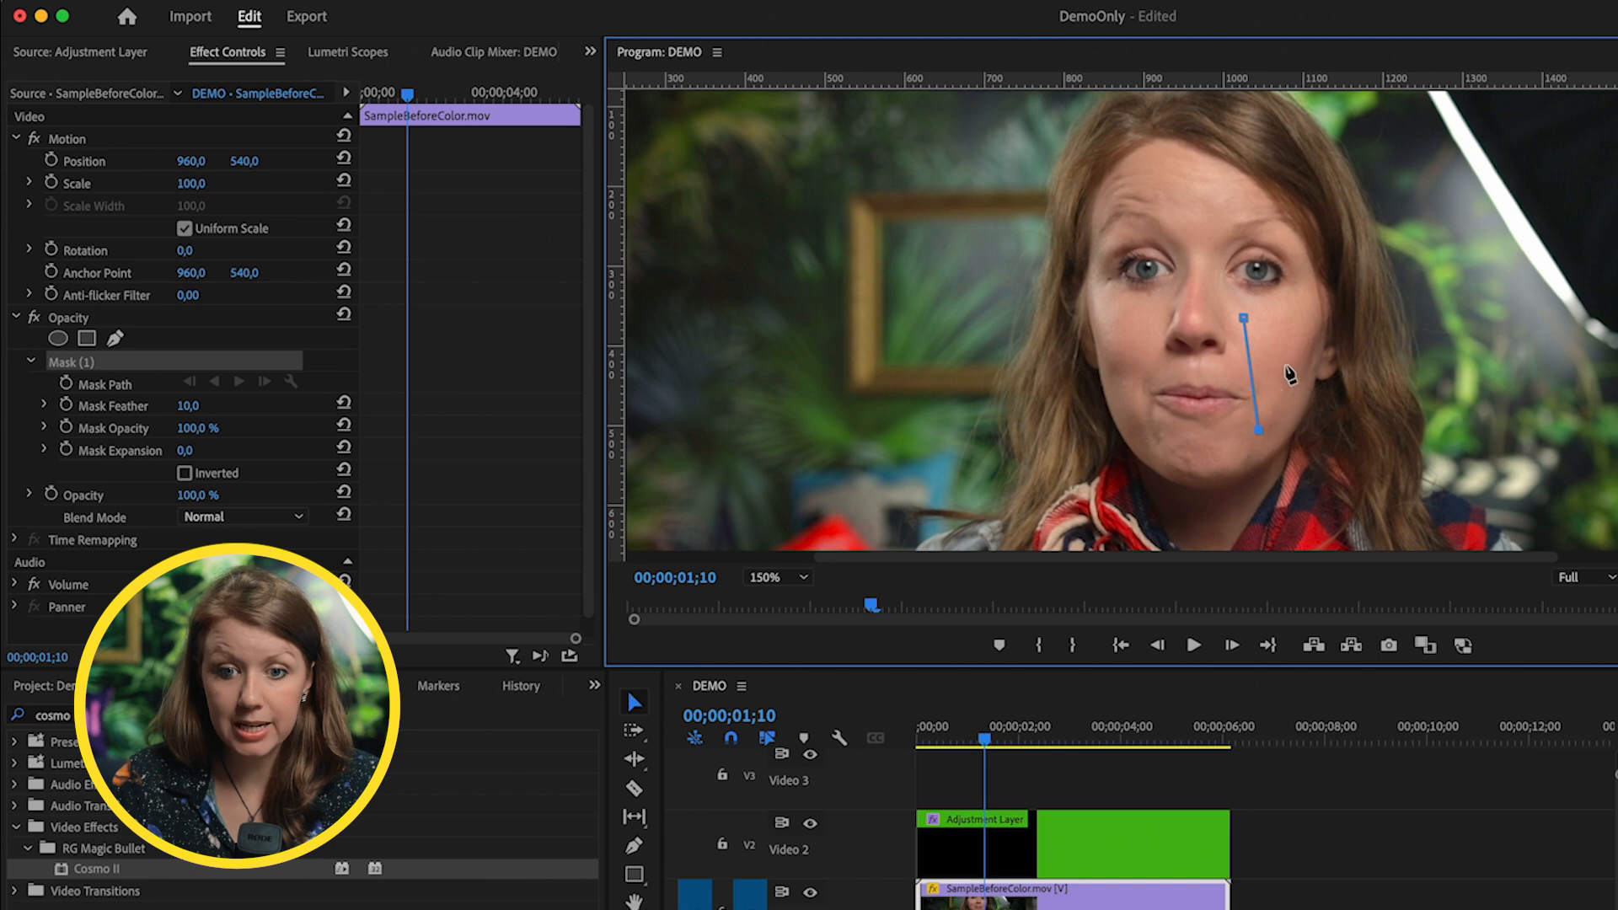
pyautogui.click(1244, 318)
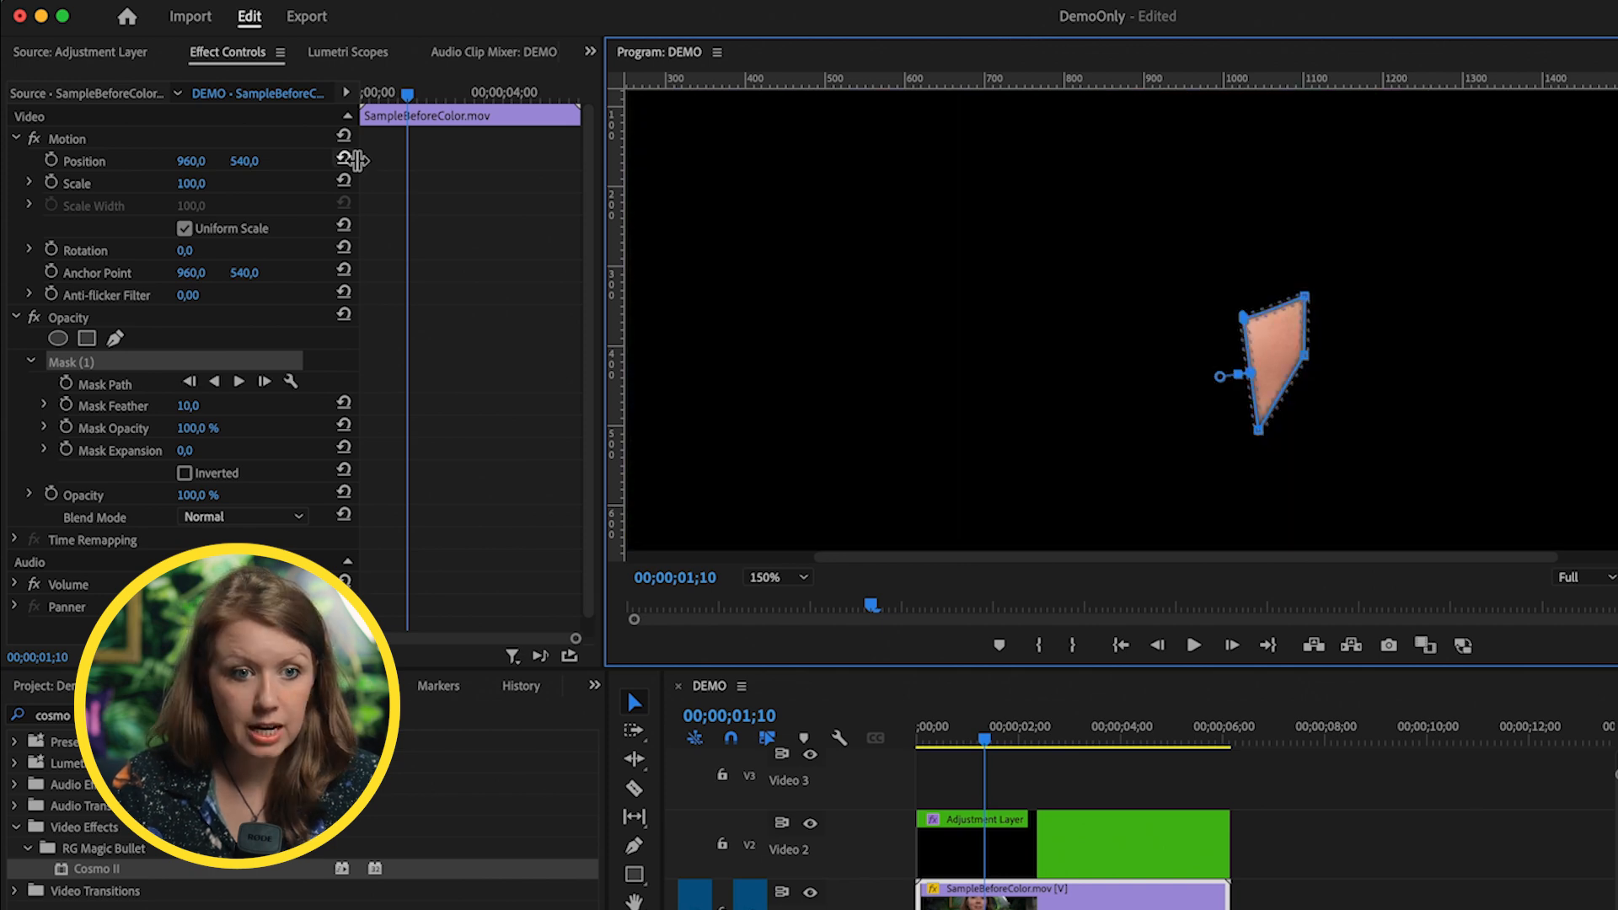
# Show only the Vectorscope YUV in Lumetri Scopes and dock the scopes beside the Effects and Project panels
pyautogui.click(345, 51)
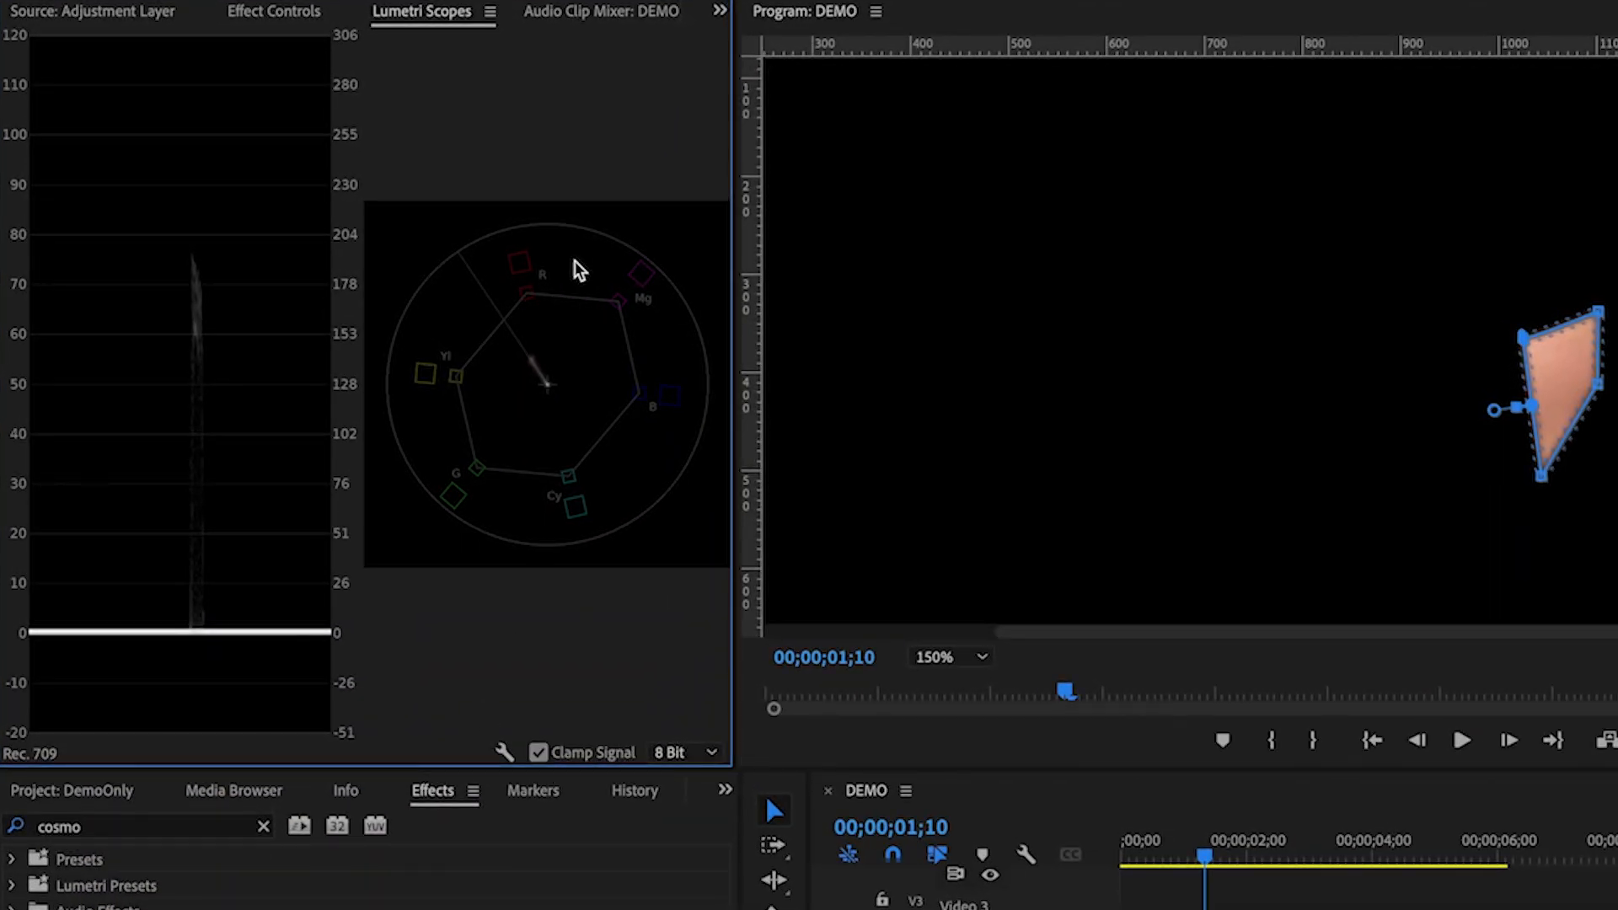
pyautogui.click(504, 752)
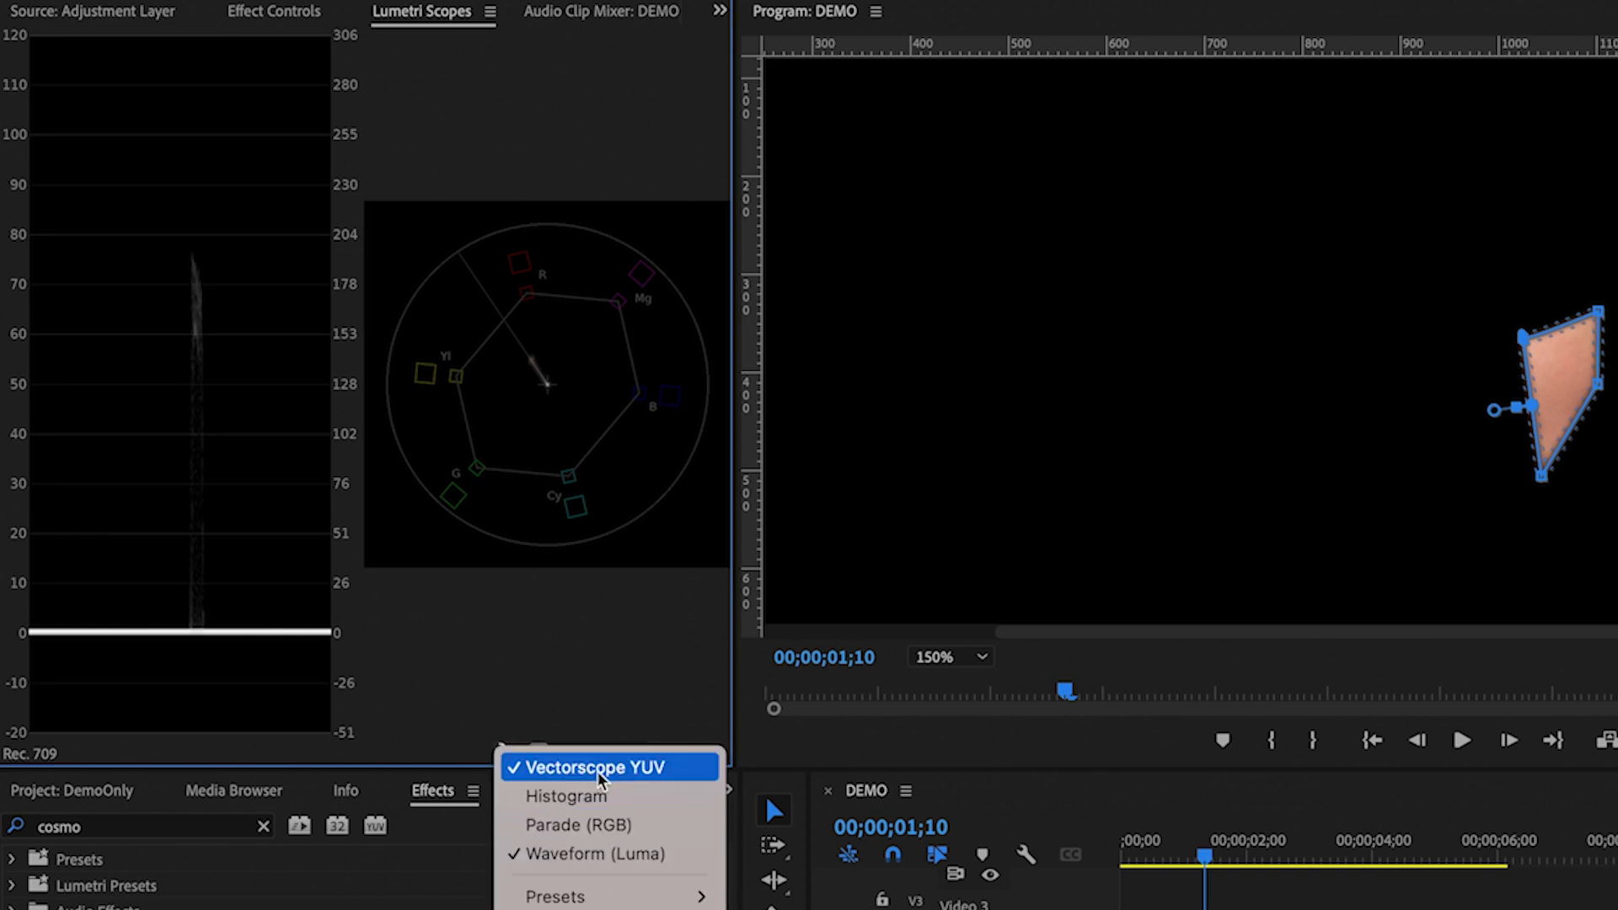
pyautogui.click(605, 858)
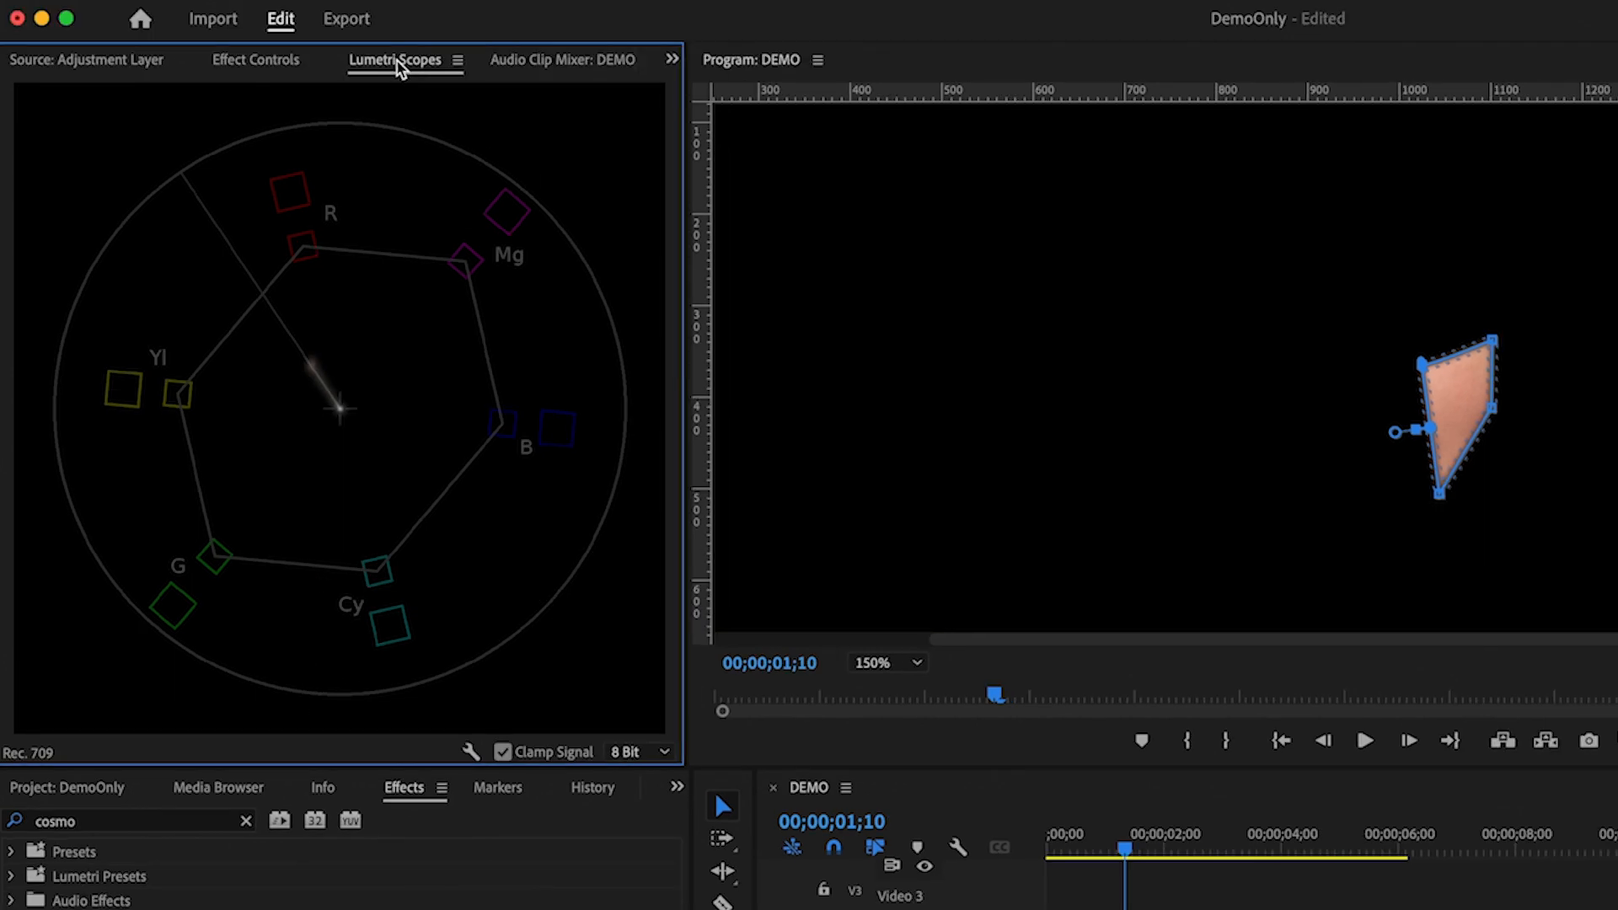
pyautogui.moveTo(403, 67); pyautogui.dragTo(335, 798)
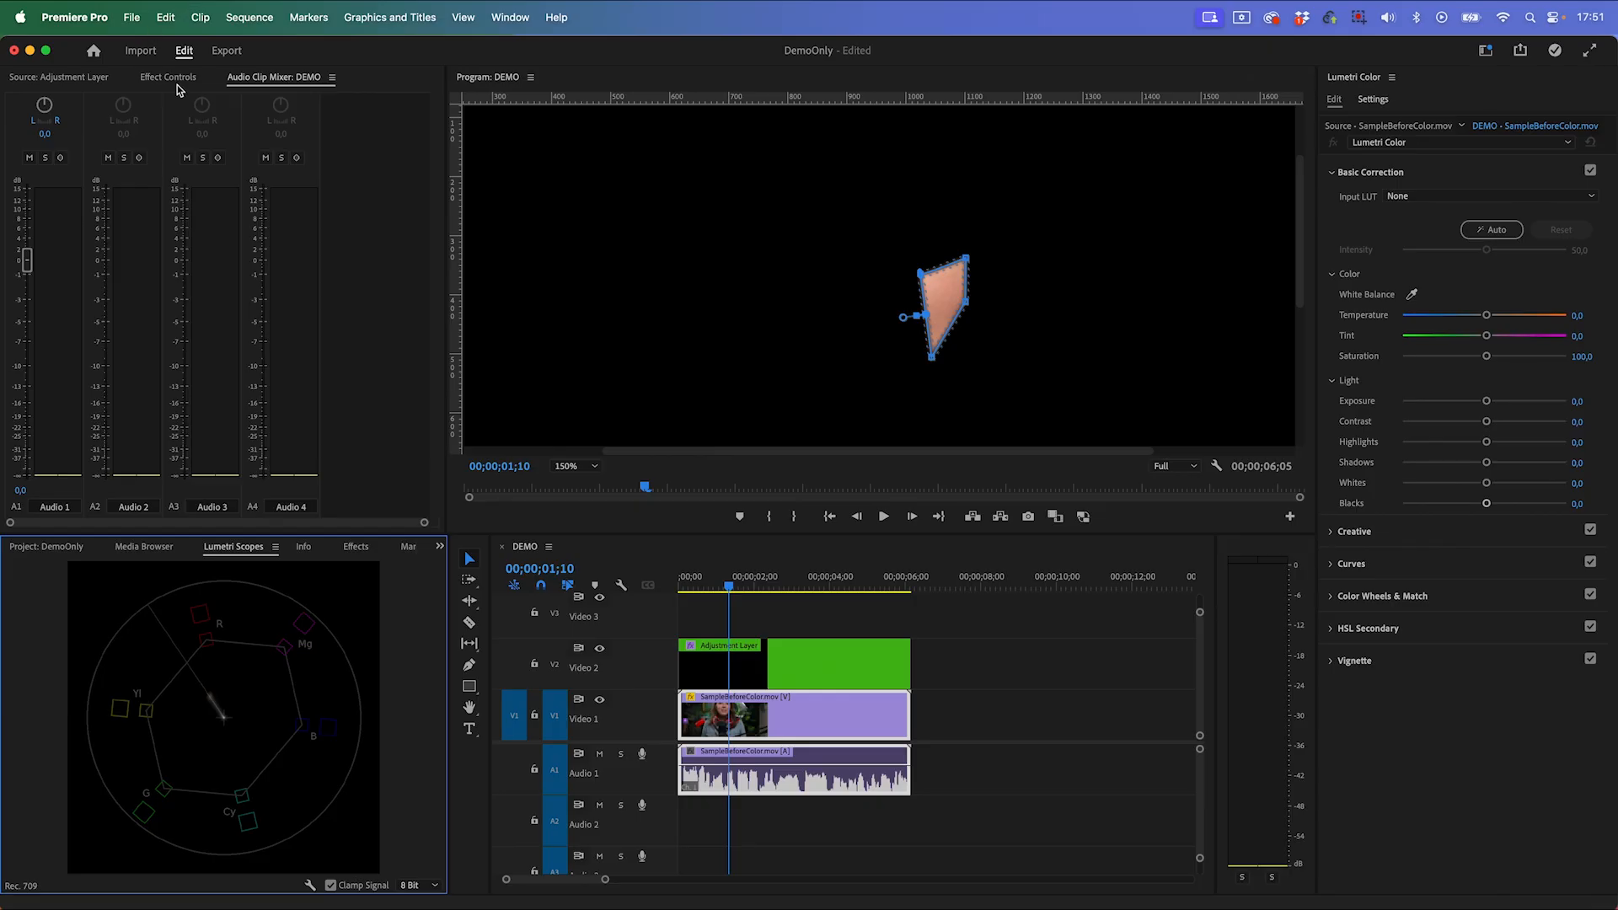
# Fine-tune the adjustment layer's Skin Yellow/Pink against the vectorscope's skin tone line and toggle Cosmo II to compare
pyautogui.click(178, 82)
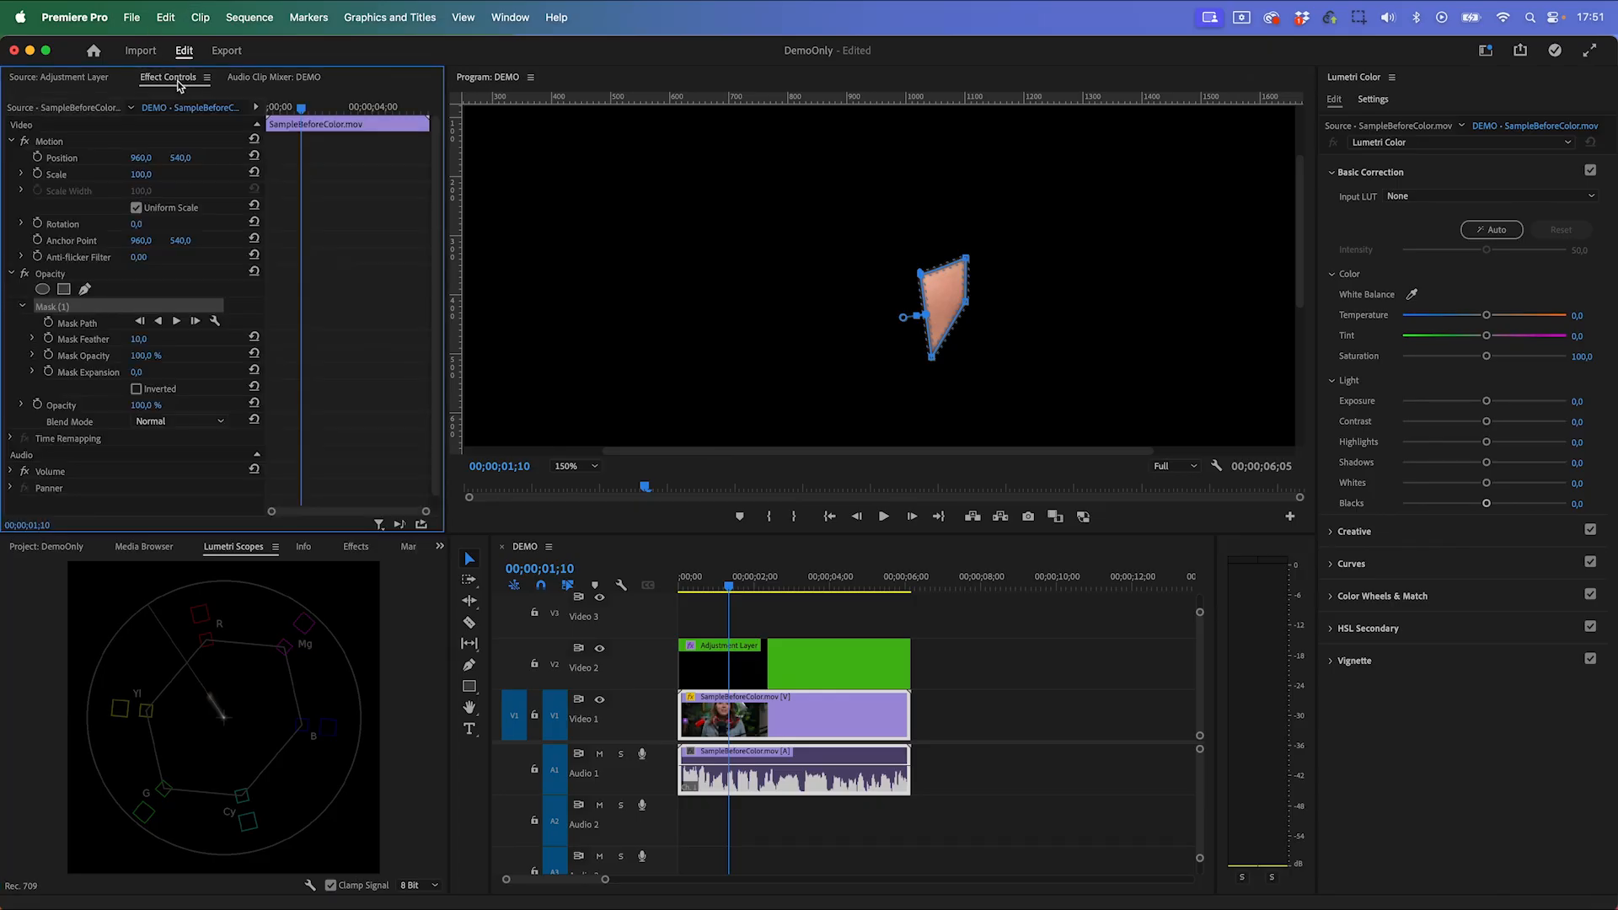
pyautogui.click(739, 679)
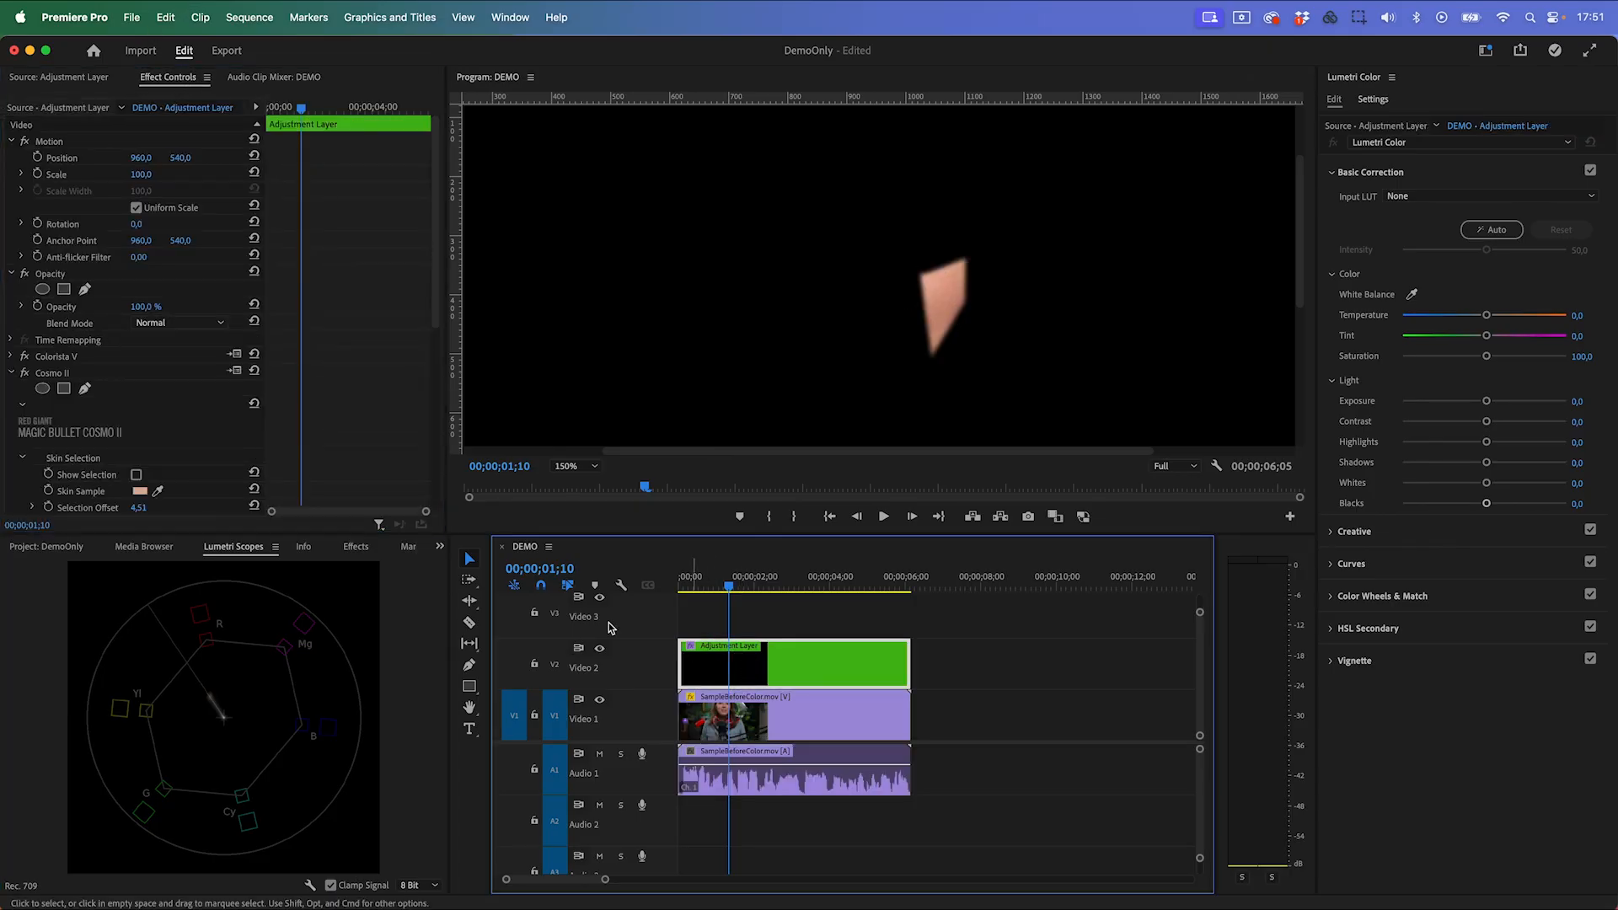
pyautogui.moveTo(435, 234); pyautogui.dragTo(434, 430)
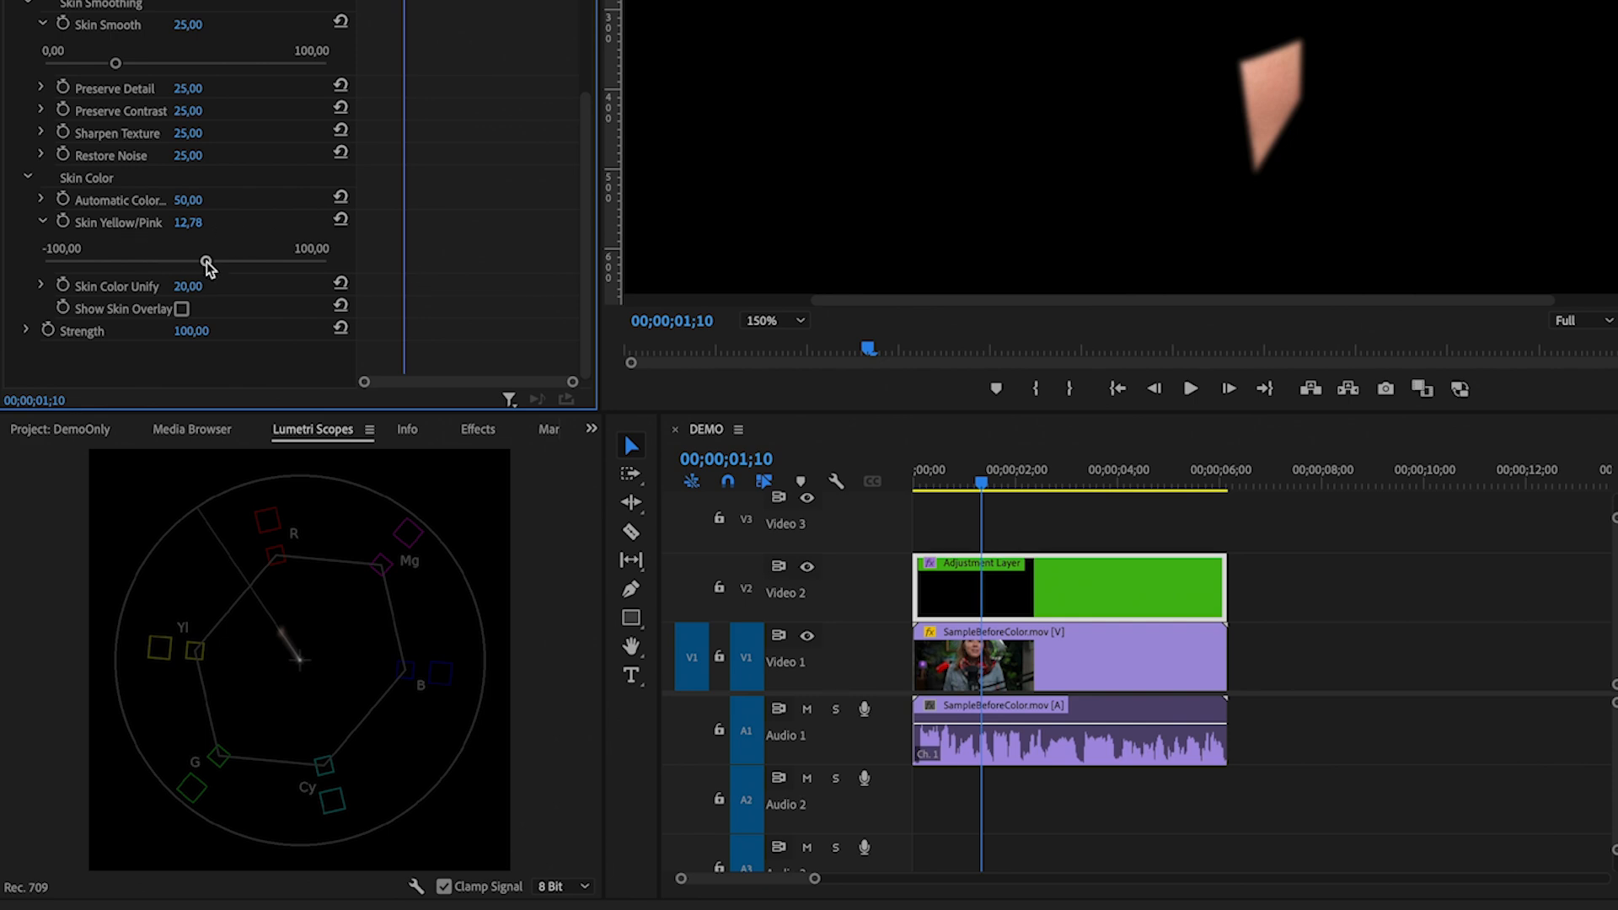
pyautogui.moveTo(208, 267)
pyautogui.mouseDown()
pyautogui.moveTo(119, 270)
pyautogui.moveTo(70, 295)
pyautogui.moveTo(118, 291)
pyautogui.moveTo(55, 302)
pyautogui.moveTo(216, 280)
pyautogui.moveTo(337, 301)
pyautogui.moveTo(196, 271)
pyautogui.moveTo(217, 282)
pyautogui.mouseUp()
pyautogui.moveTo(284, 99); pyautogui.dragTo(264, 98)
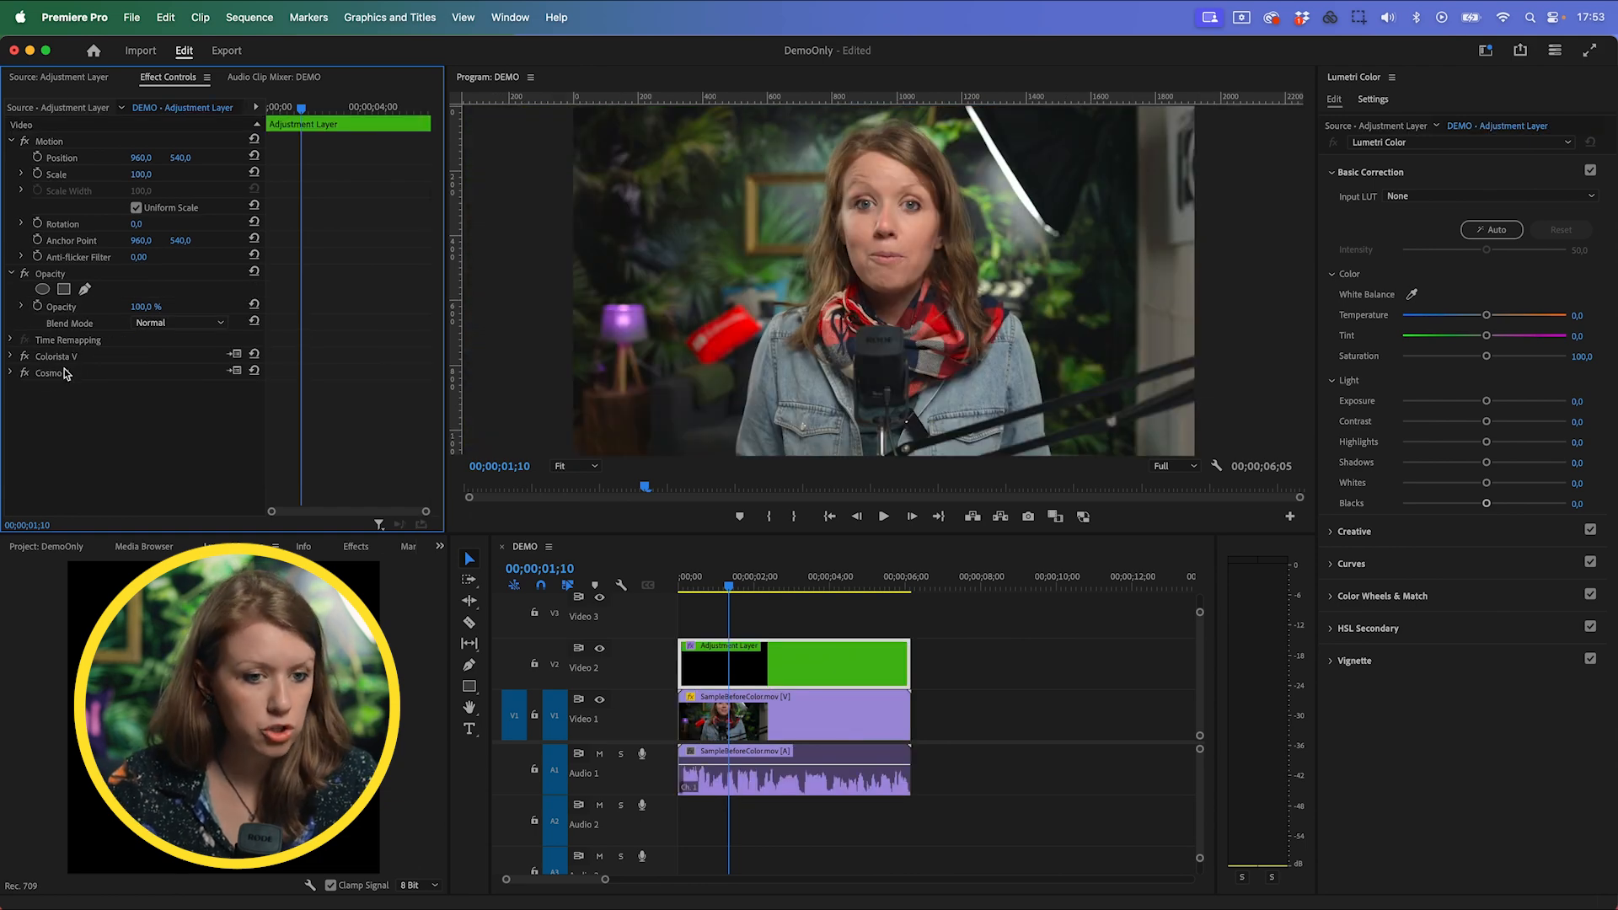
pyautogui.click(23, 374)
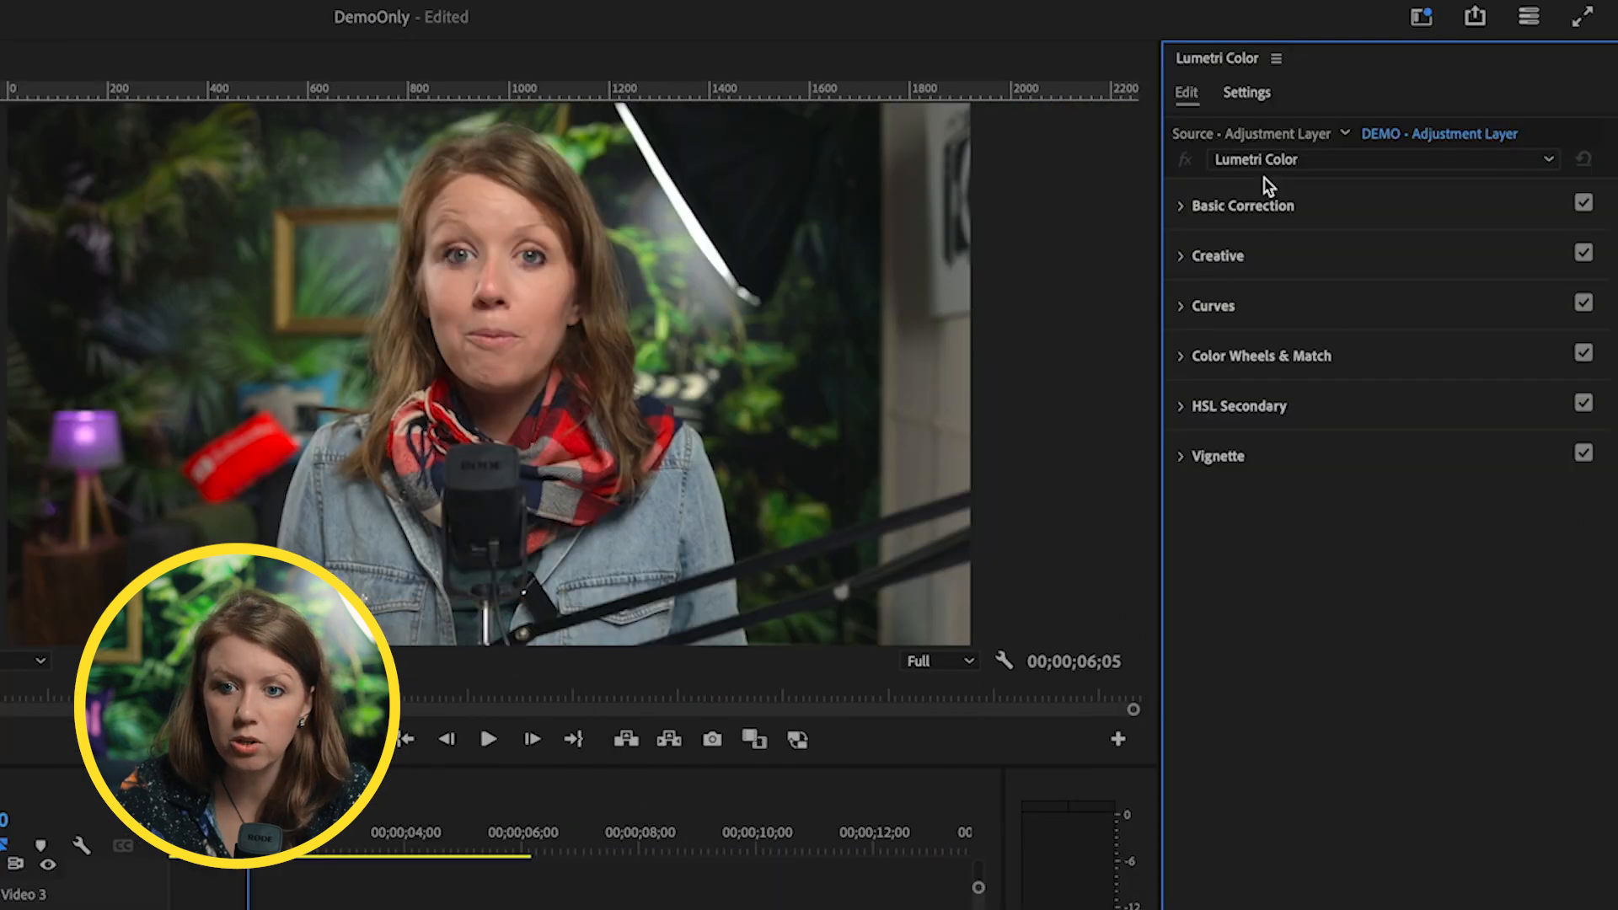
# Add a Lumetri Color effect to the adjustment layer and rename it LAMP
pyautogui.click(1264, 161)
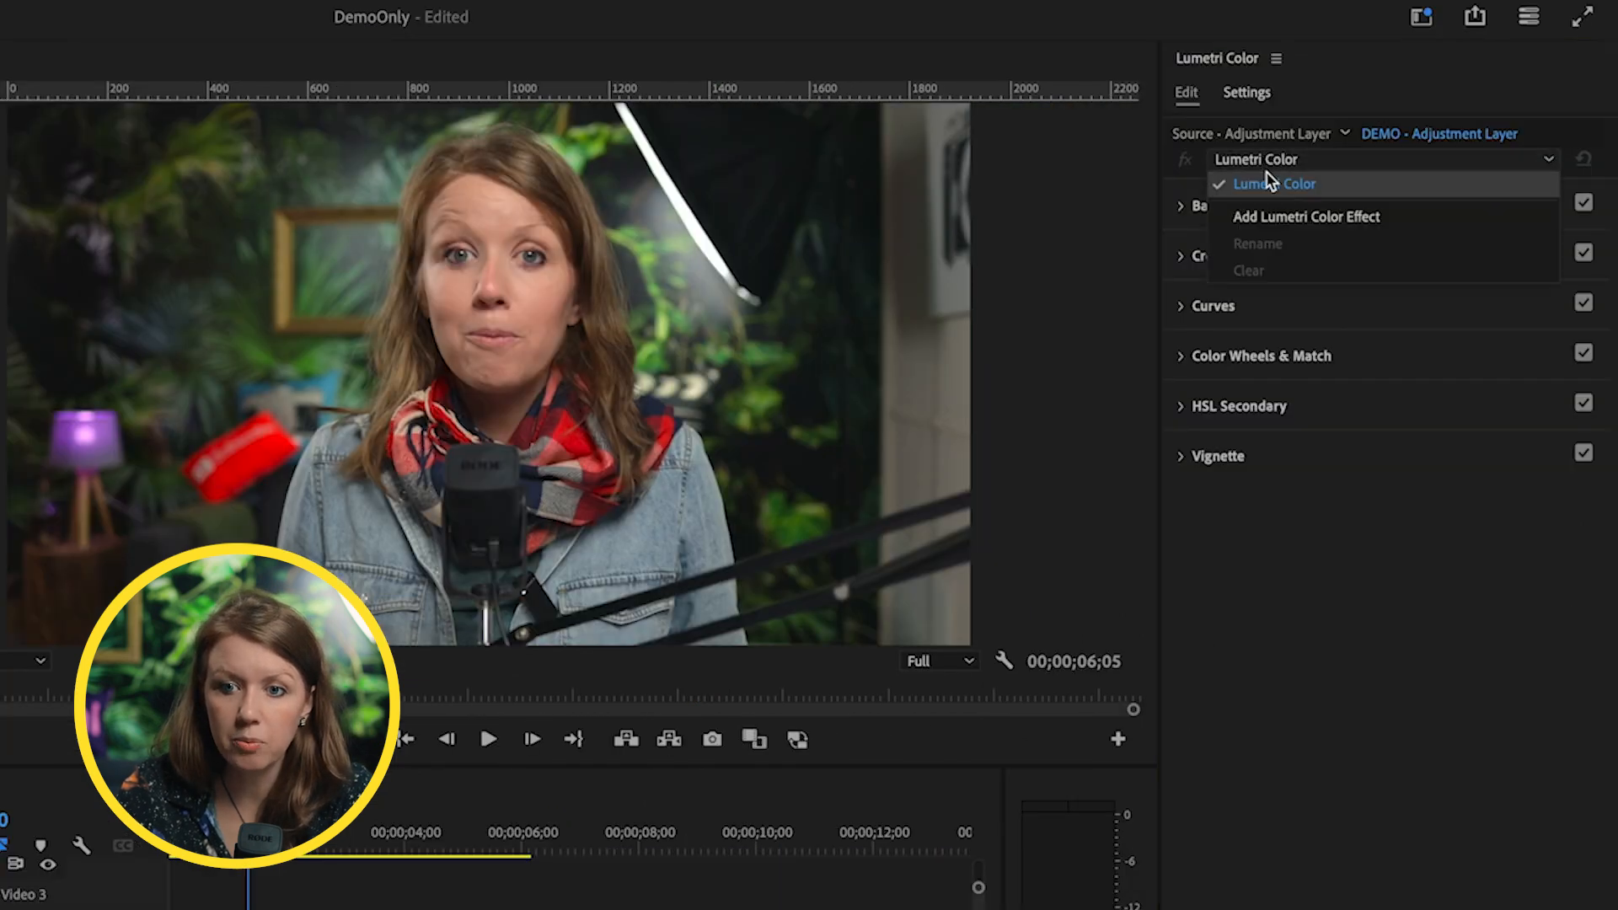
pyautogui.click(1276, 218)
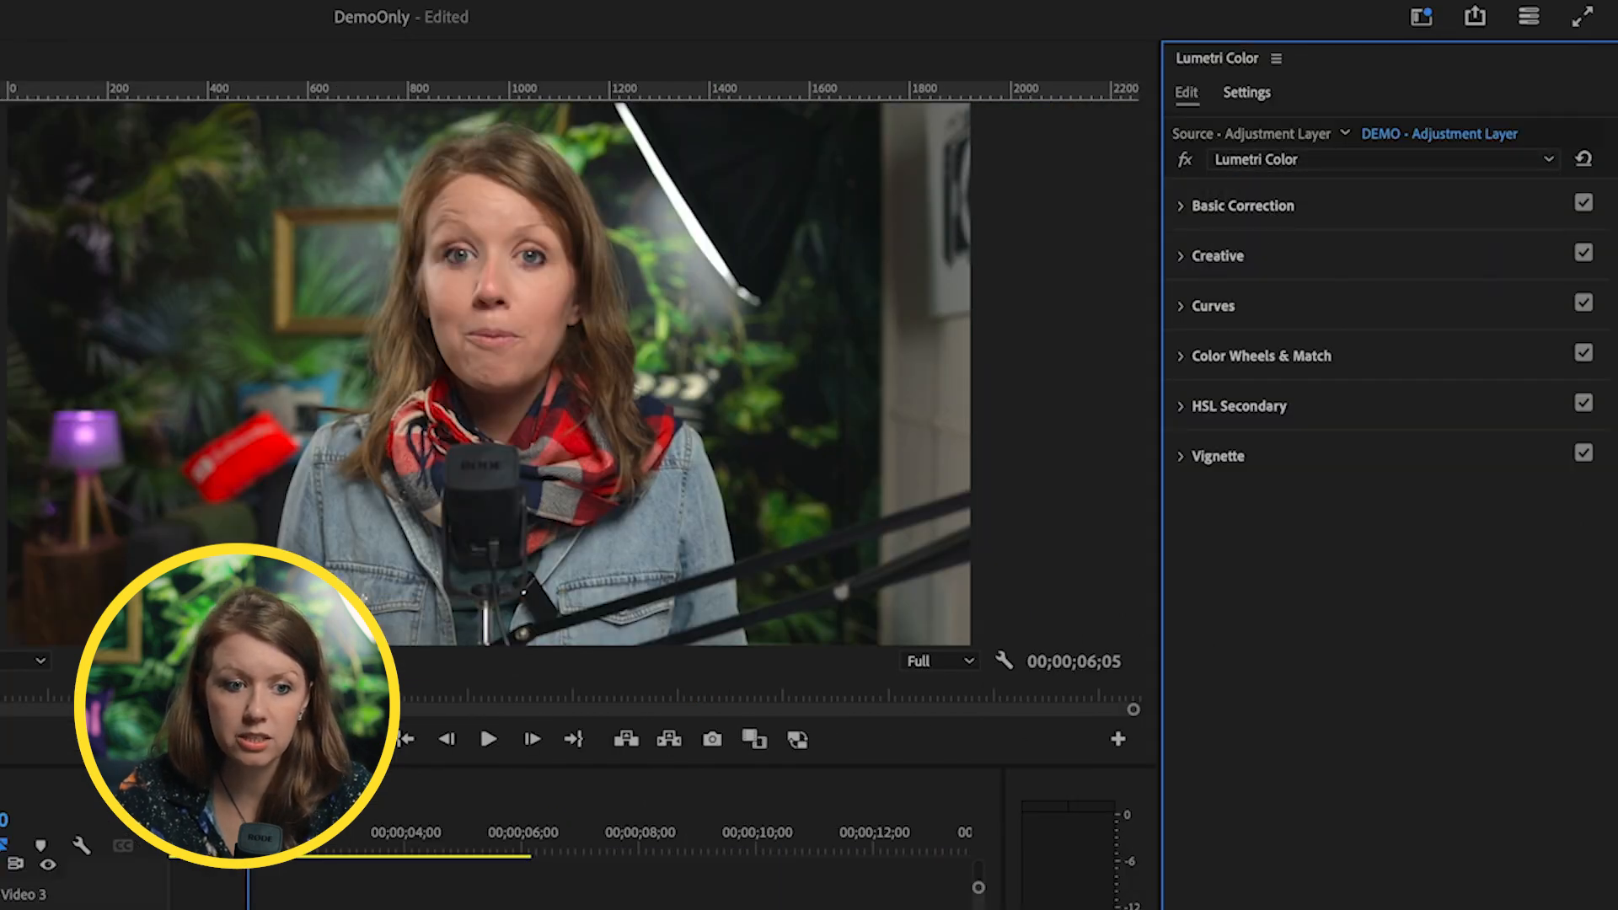
pyautogui.scroll(-2, 126, 379)
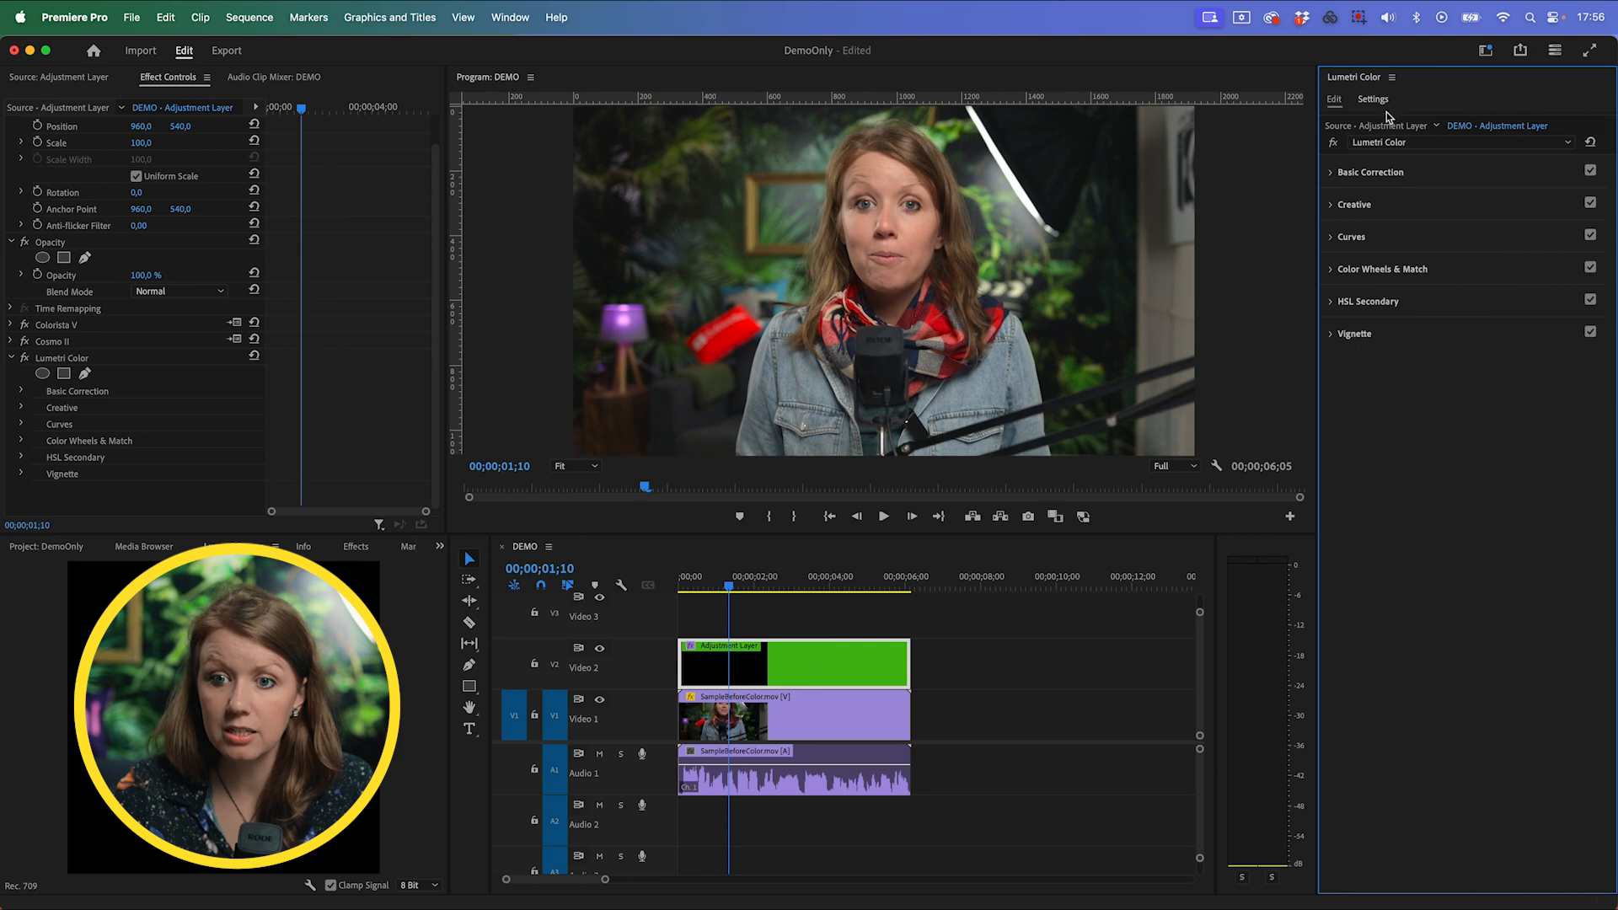
pyautogui.click(1395, 143)
pyautogui.click(1392, 190)
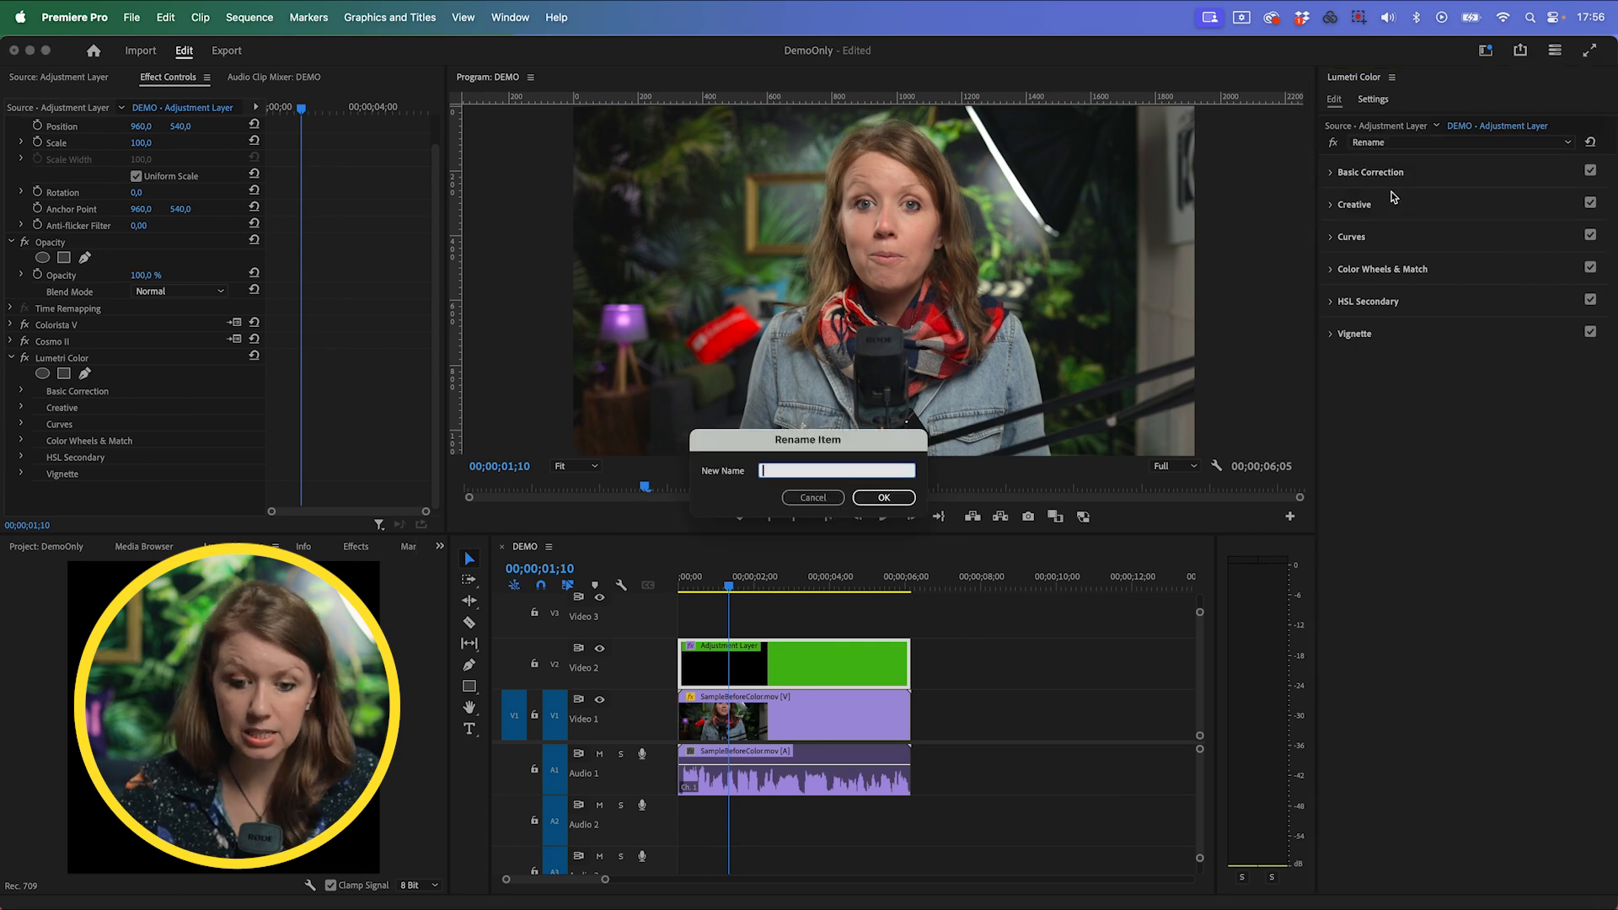
pyautogui.write('LAMP')
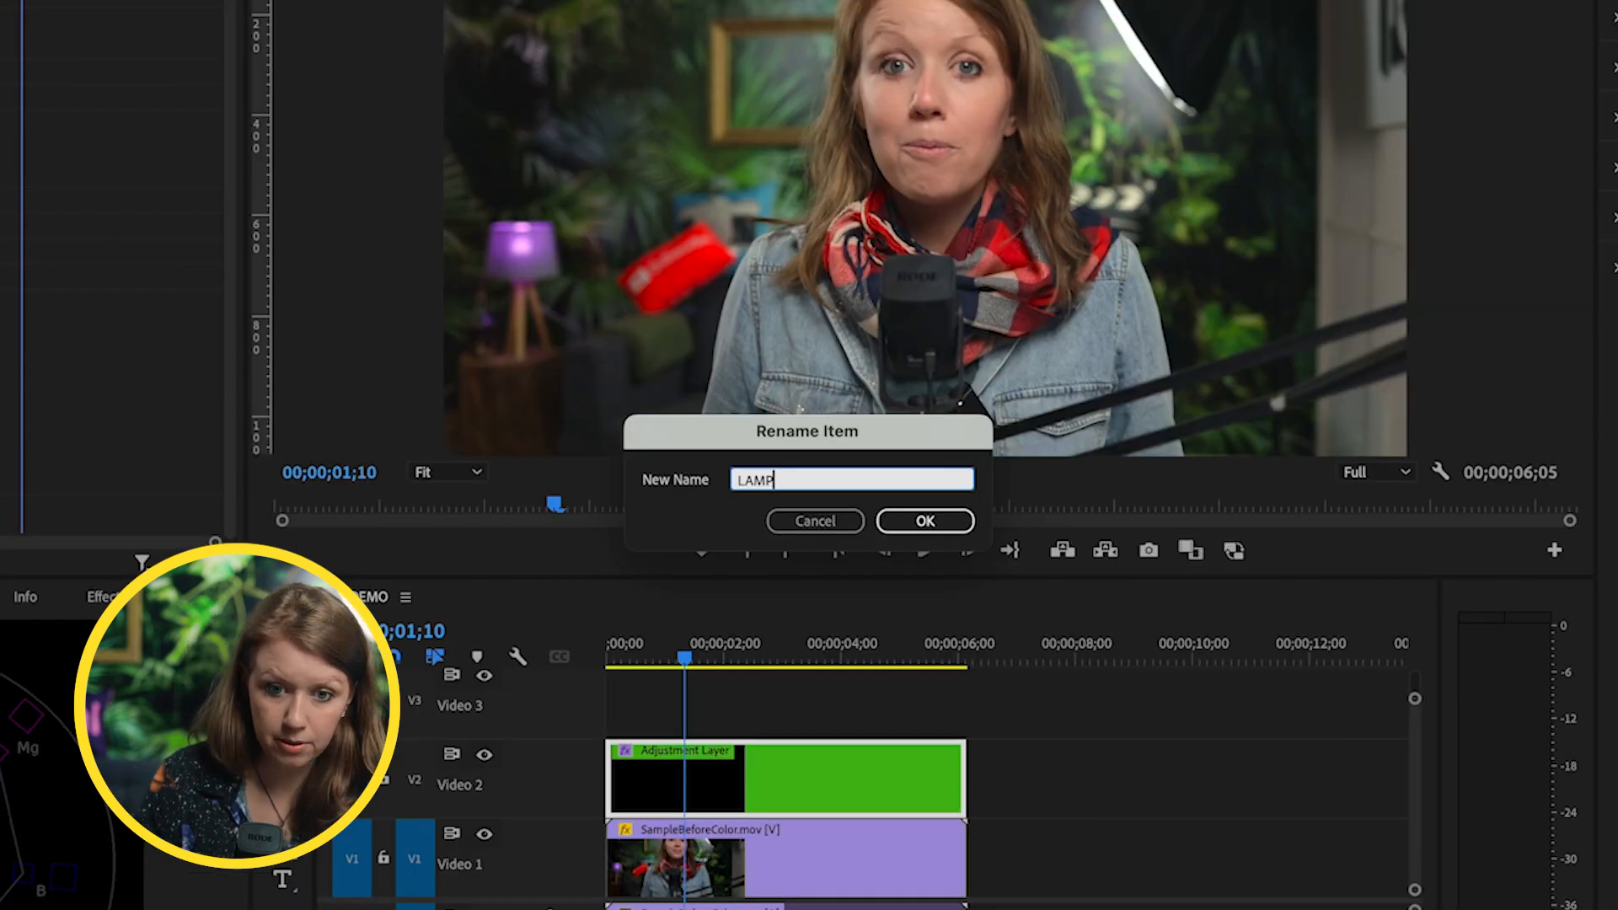
pyautogui.click(1251, 161)
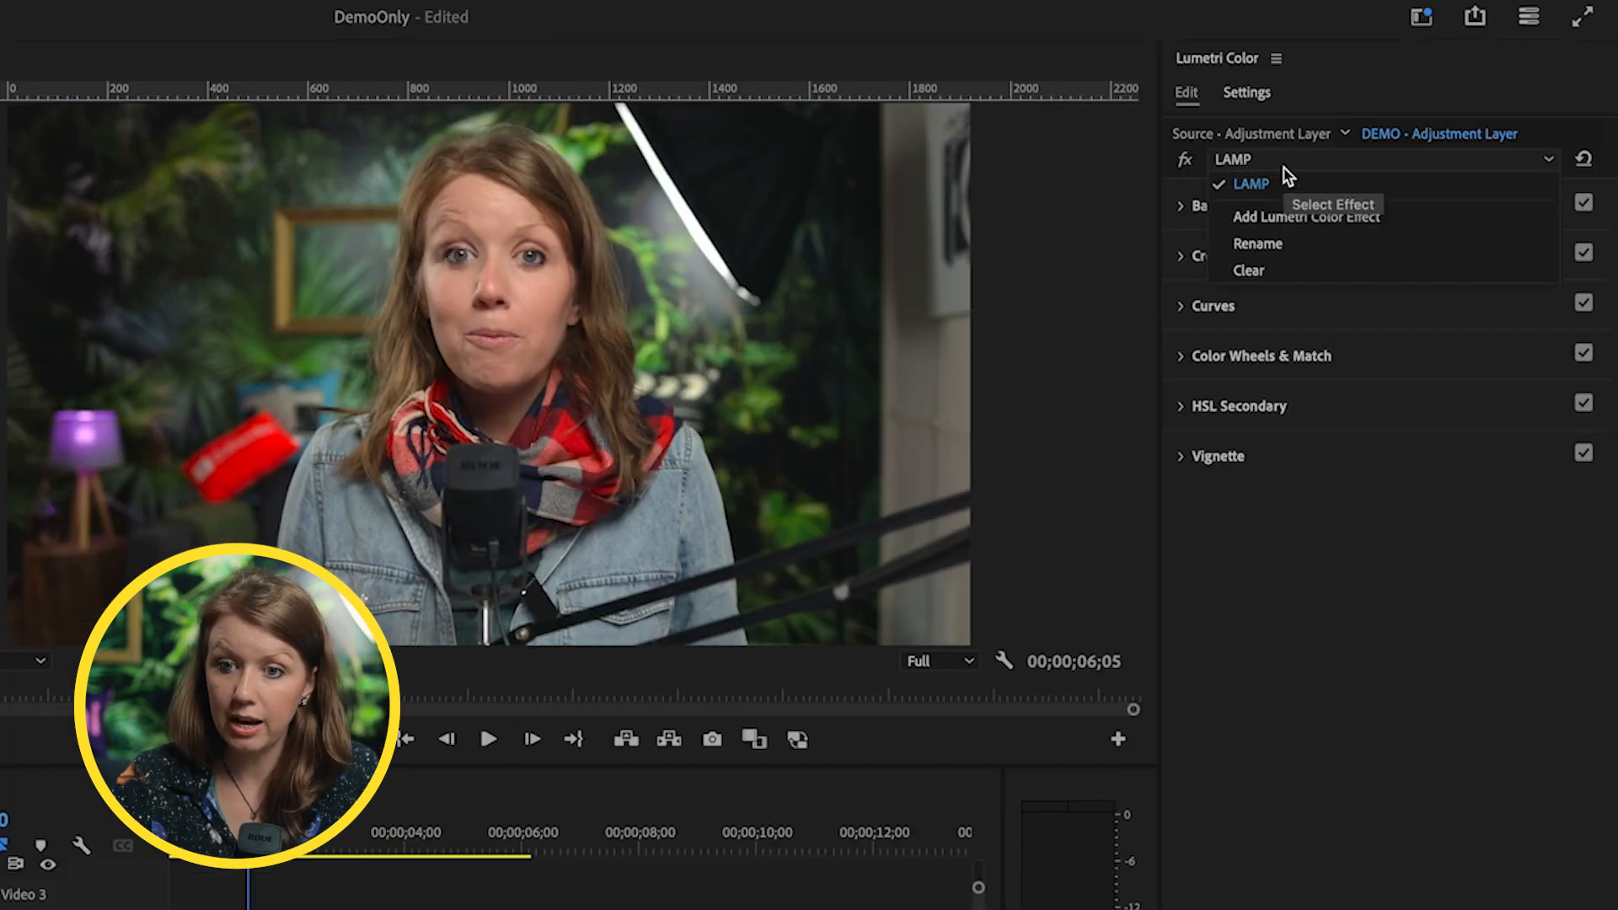
pyautogui.click(1279, 175)
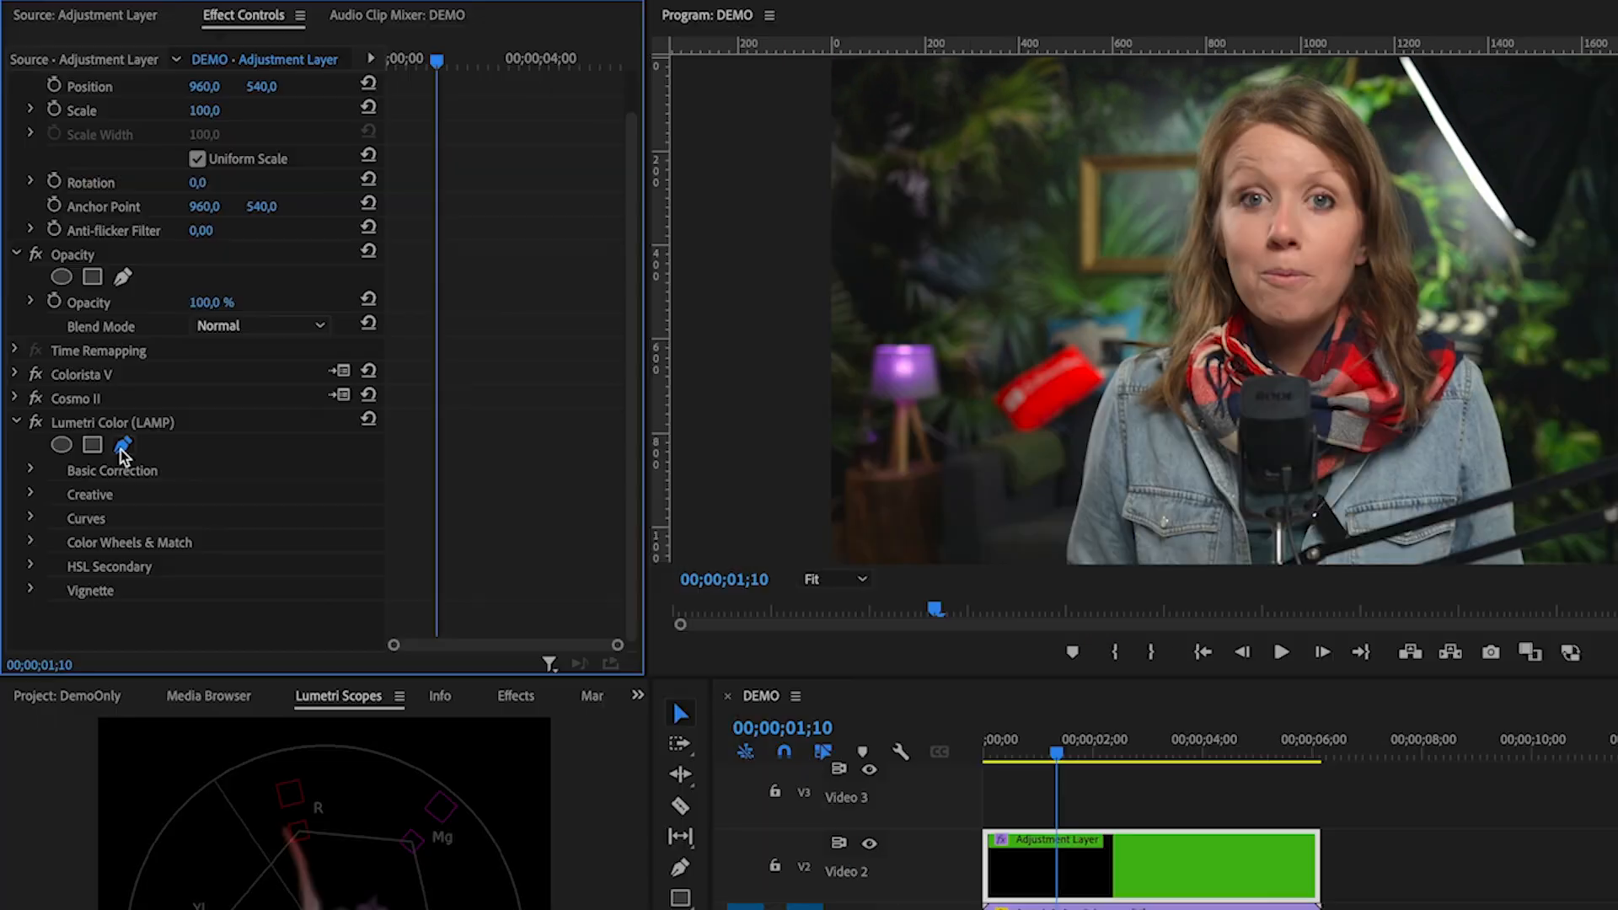
# Draw a closed freeform mask around the purple lamp on the Lumetri Color (LAMP) effect and widen its feather
pyautogui.click(122, 447)
pyautogui.click(853, 332)
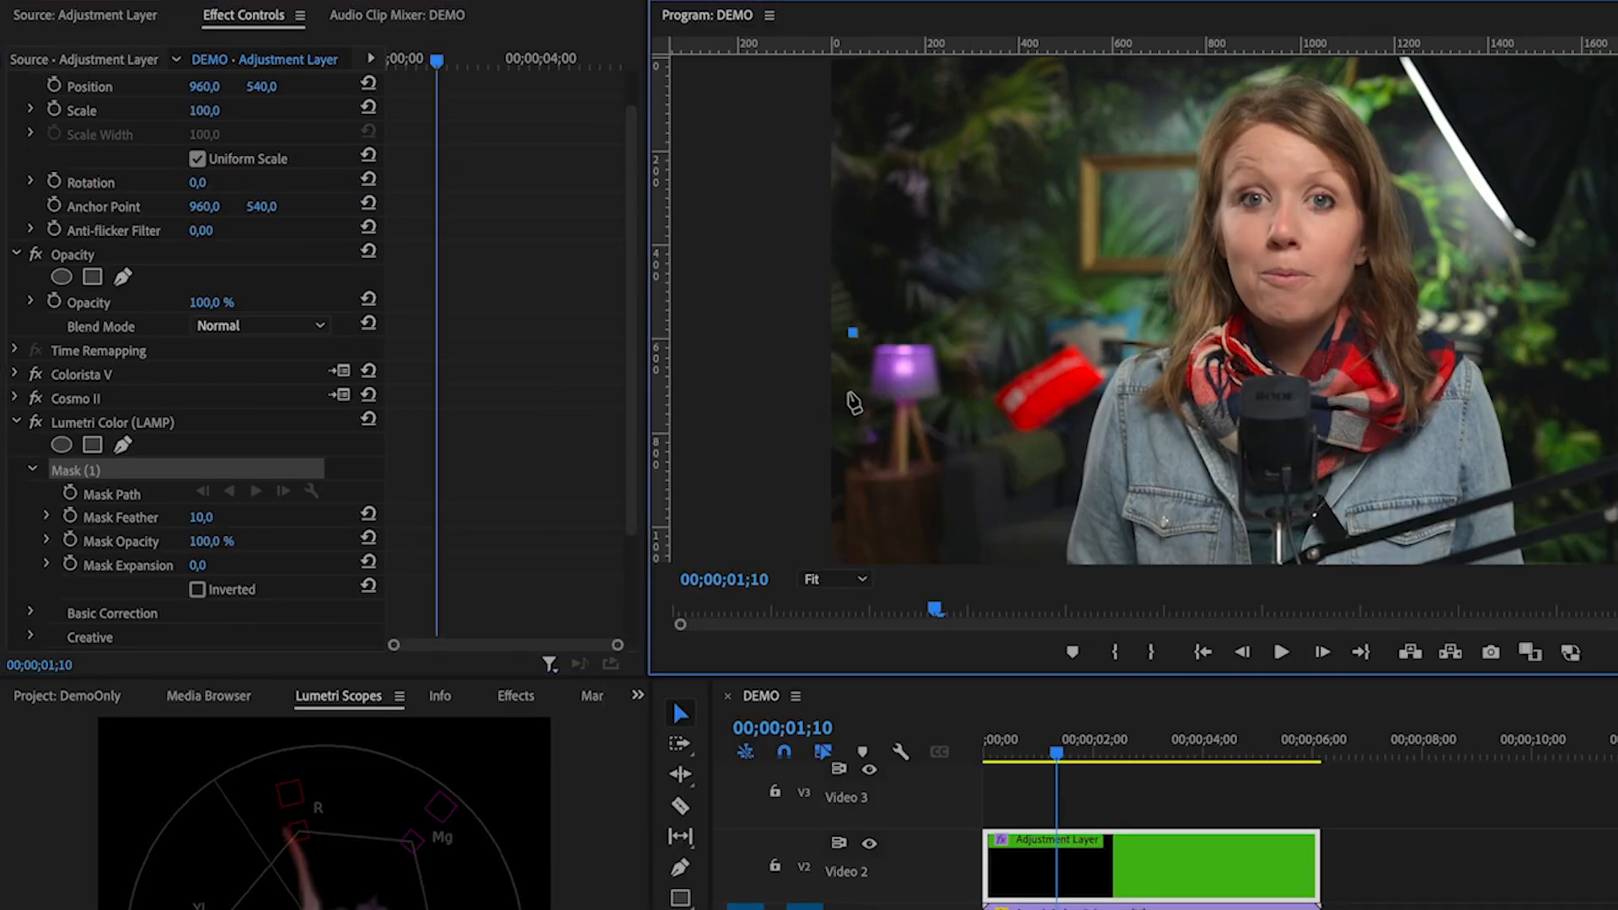
pyautogui.click(975, 340)
pyautogui.click(929, 302)
pyautogui.click(853, 333)
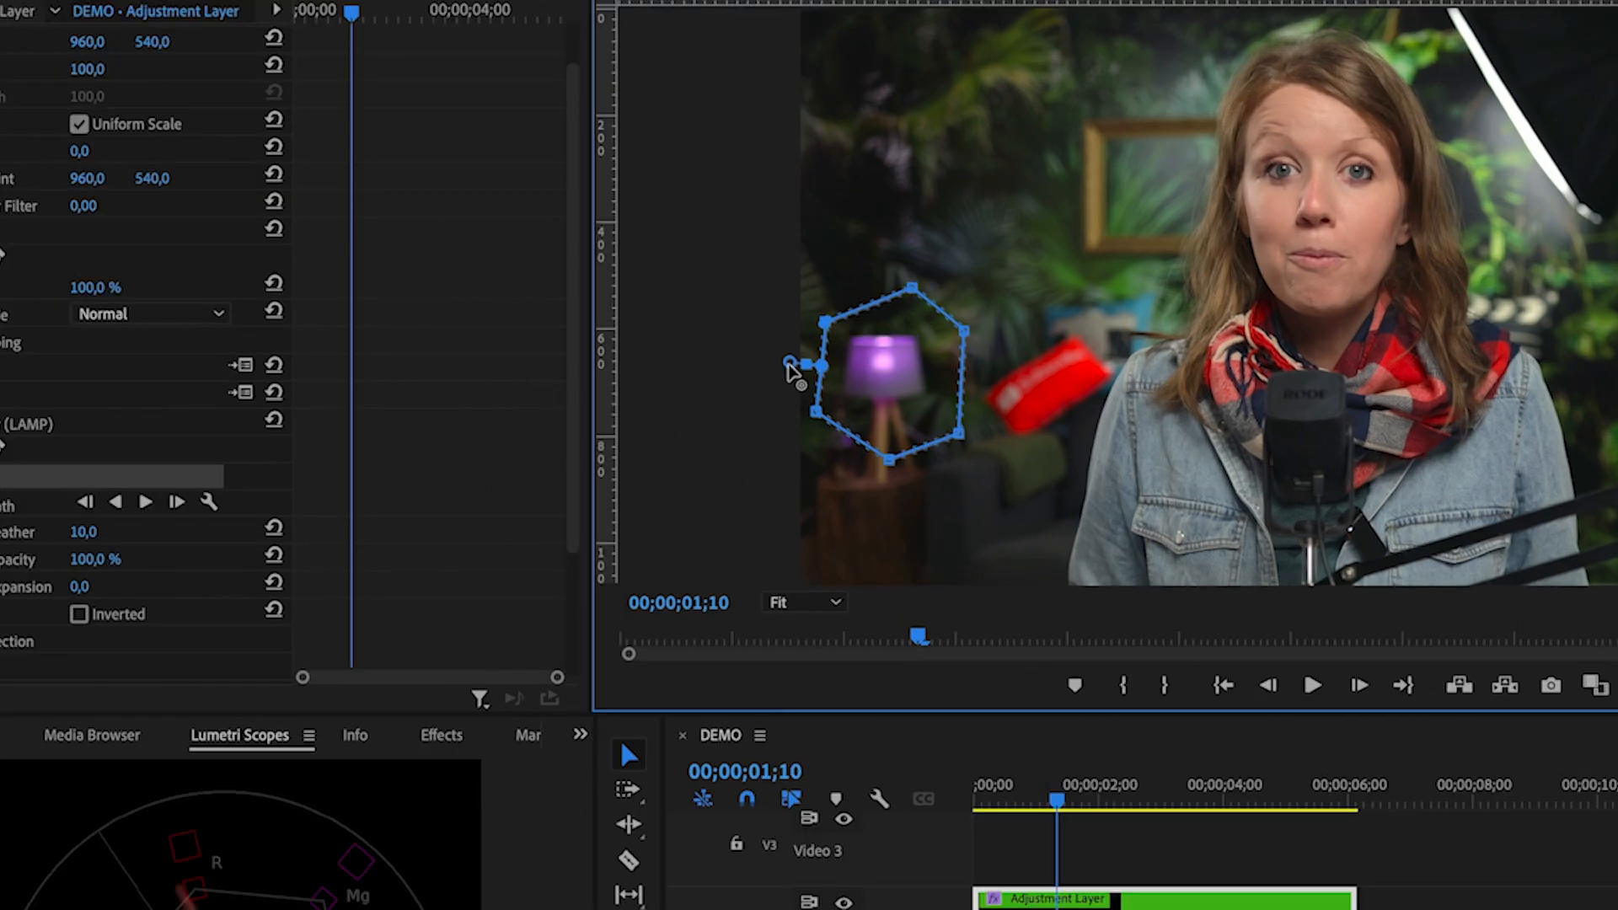
pyautogui.moveTo(791, 370); pyautogui.dragTo(779, 369)
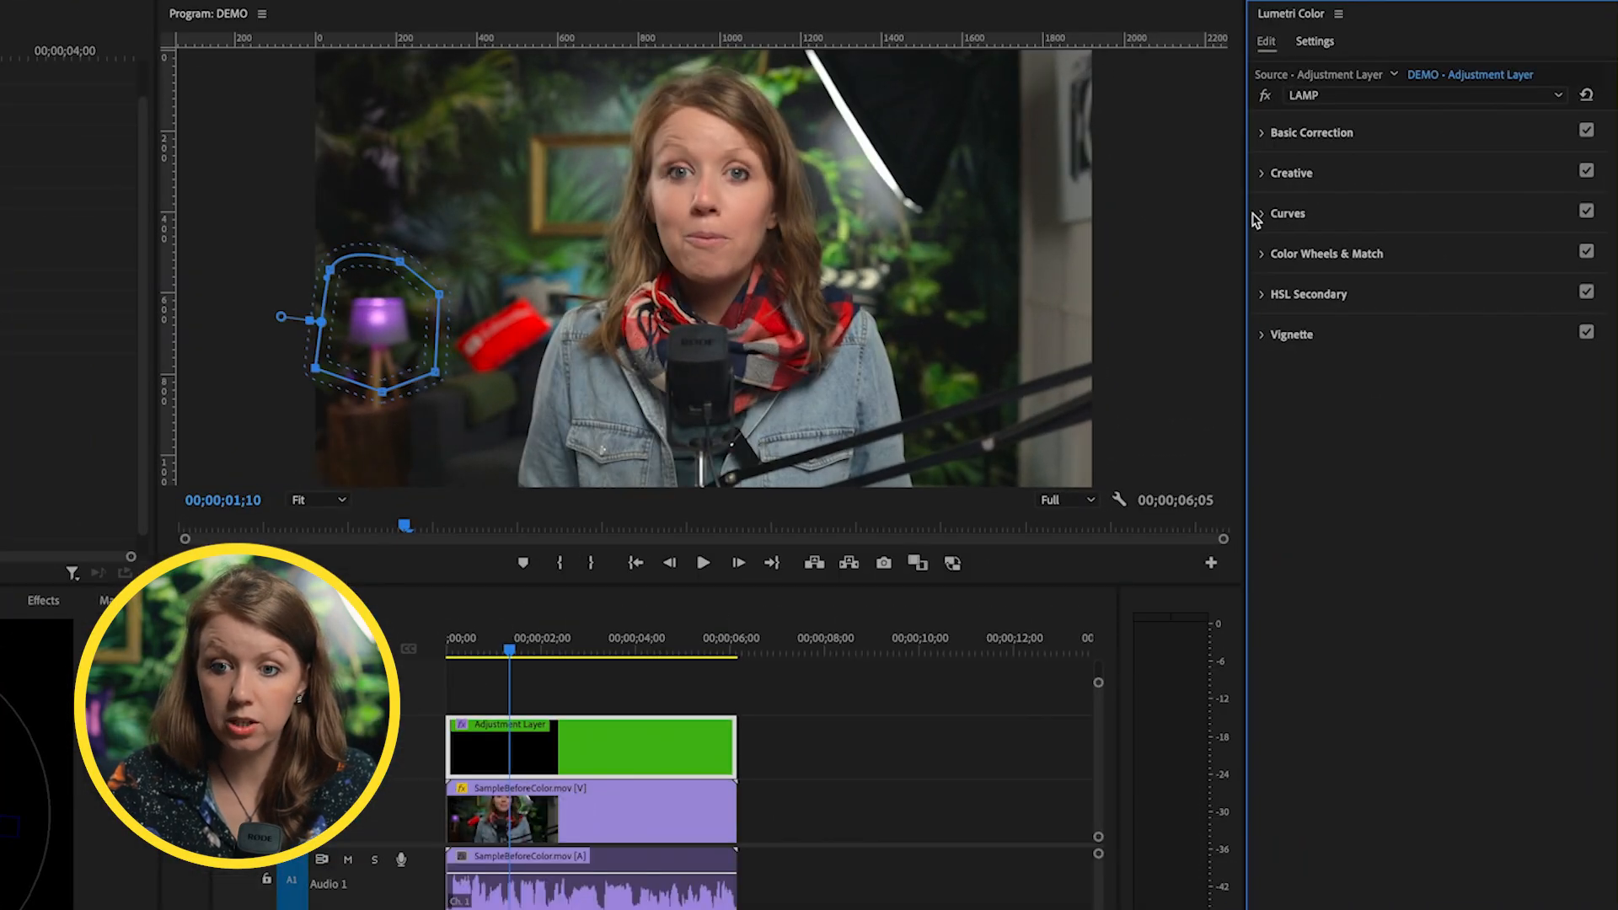
# Raise the purple range in the LAMP effect's Hue vs Sat curve to boost the lamp's saturation
pyautogui.click(1331, 237)
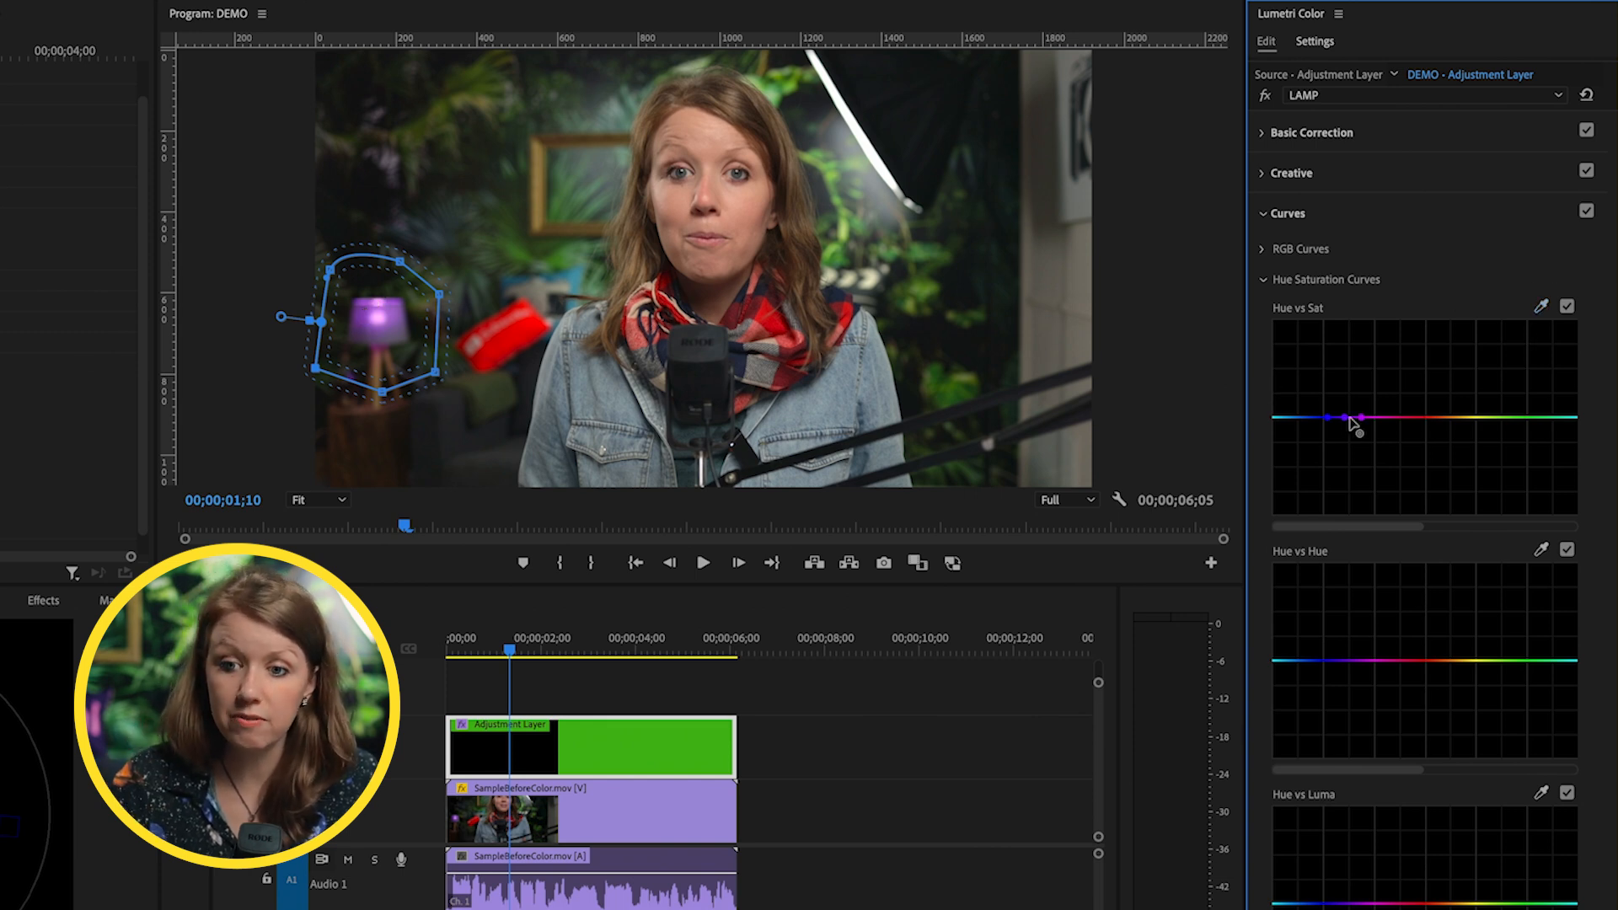
pyautogui.moveTo(1365, 421); pyautogui.dragTo(1329, 376)
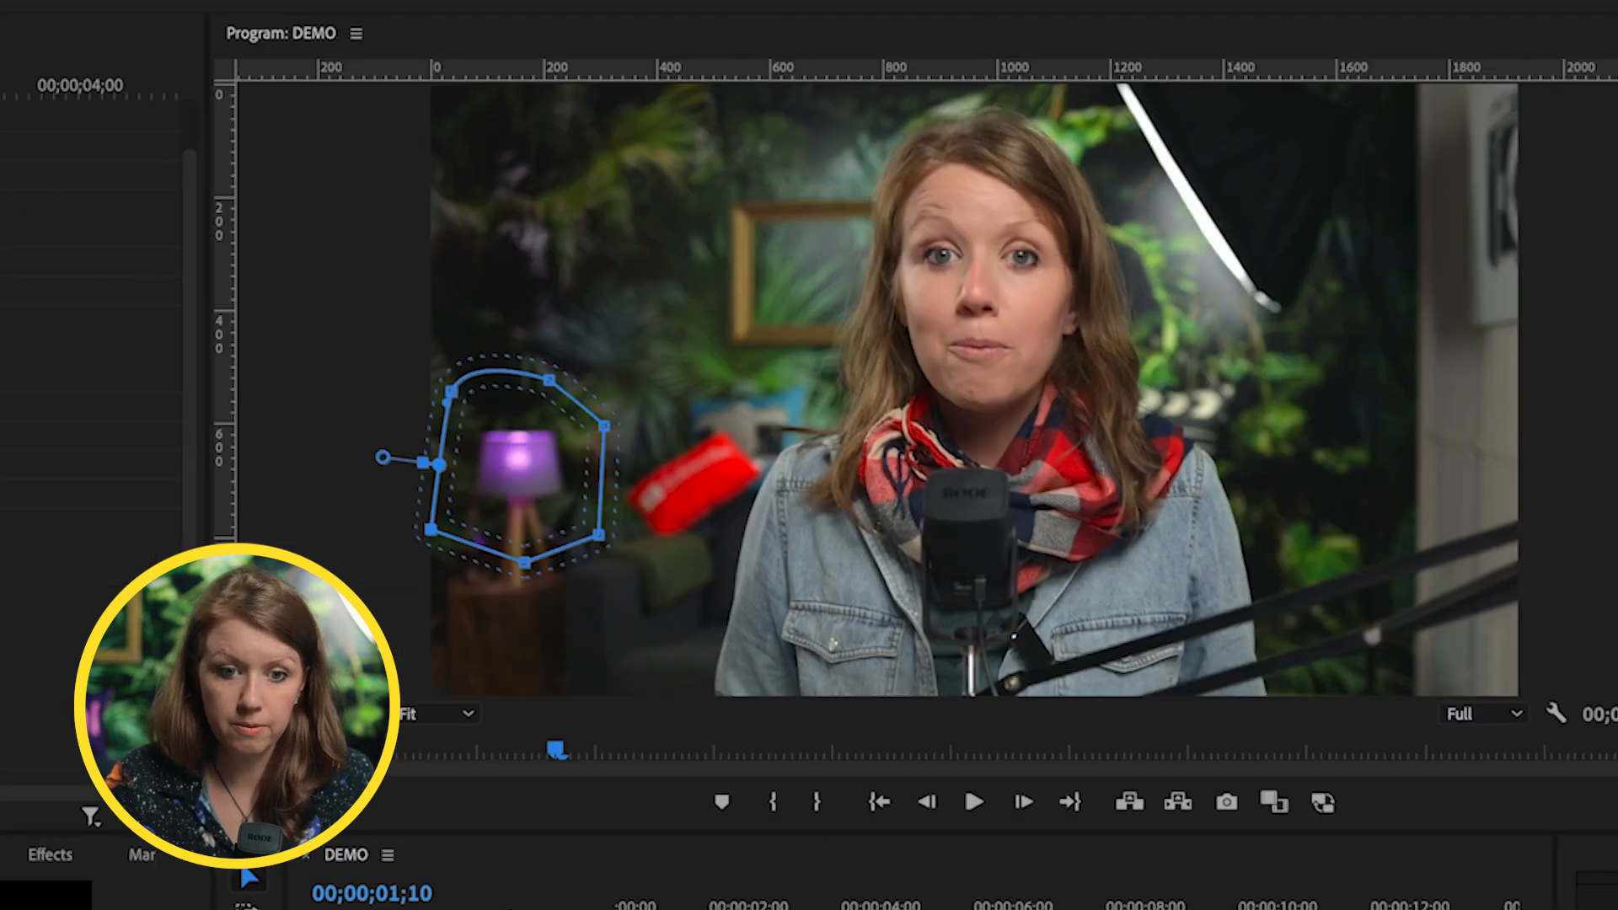
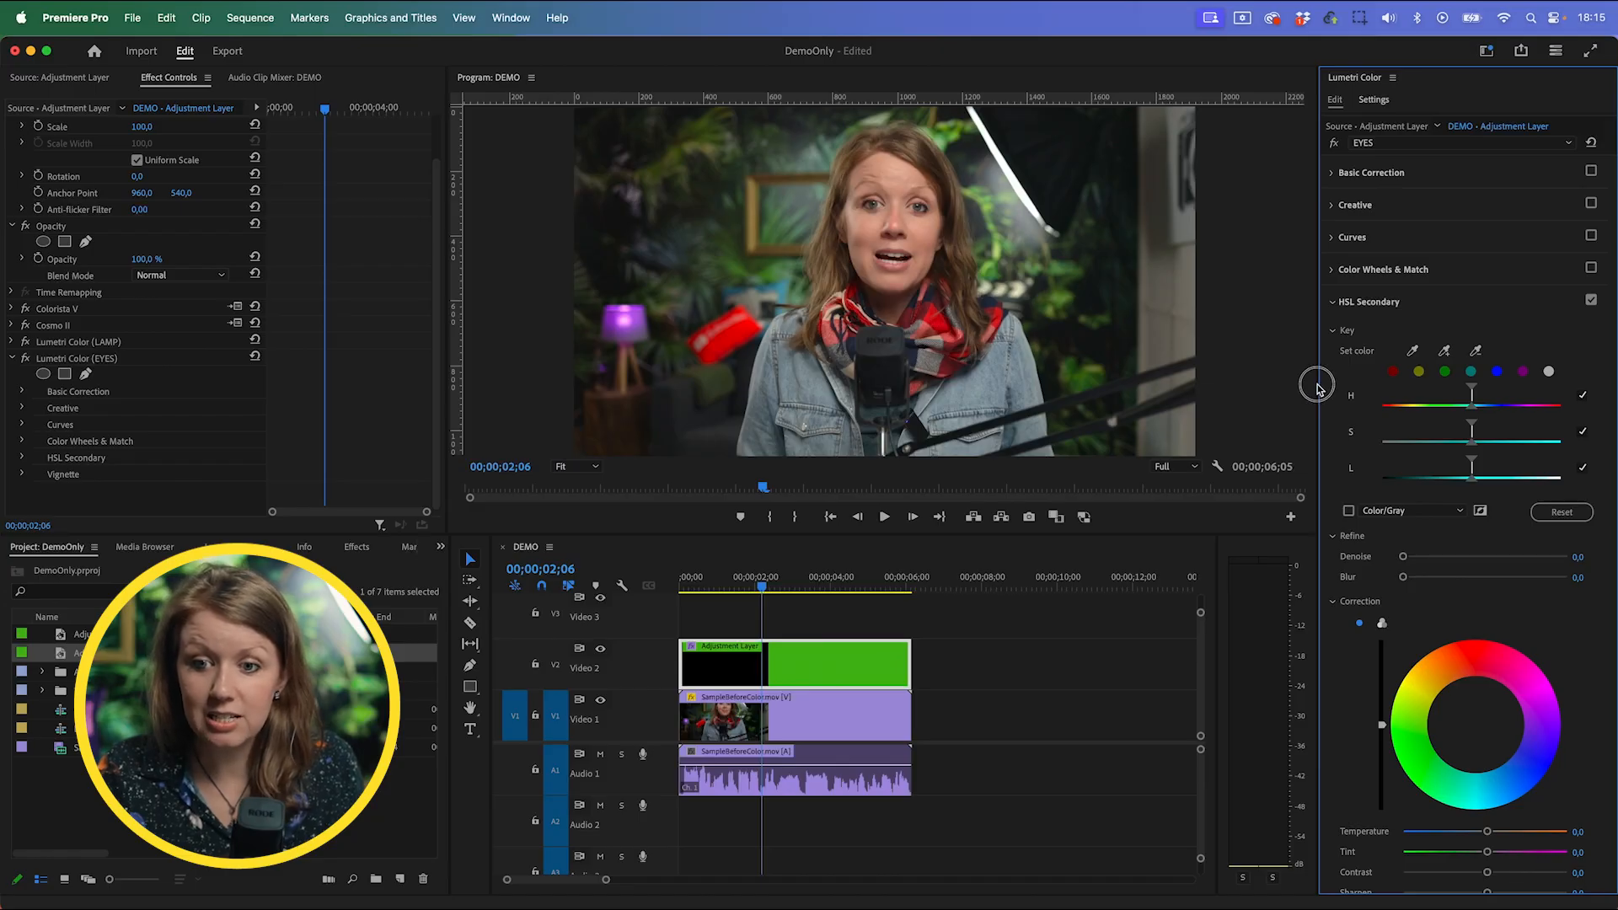
# Widen the Lumetri Color area, zoom the Program monitor to 400%, and try sampling the iris for the EYES HSL key
pyautogui.moveTo(1319, 388); pyautogui.dragTo(1270, 396)
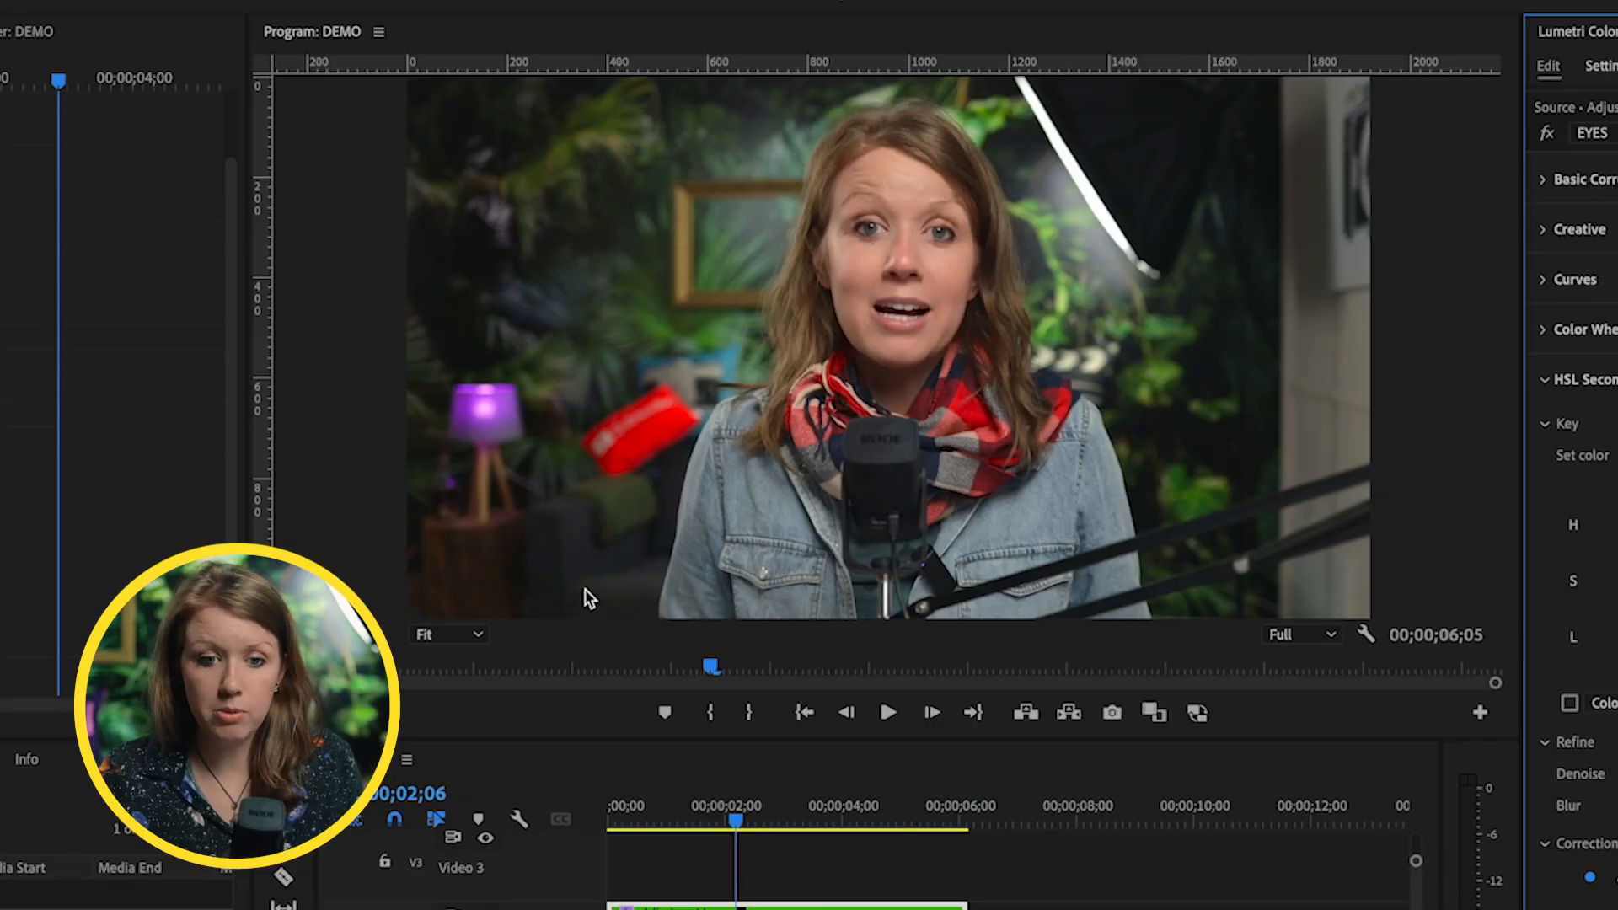
pyautogui.click(471, 636)
pyautogui.click(483, 877)
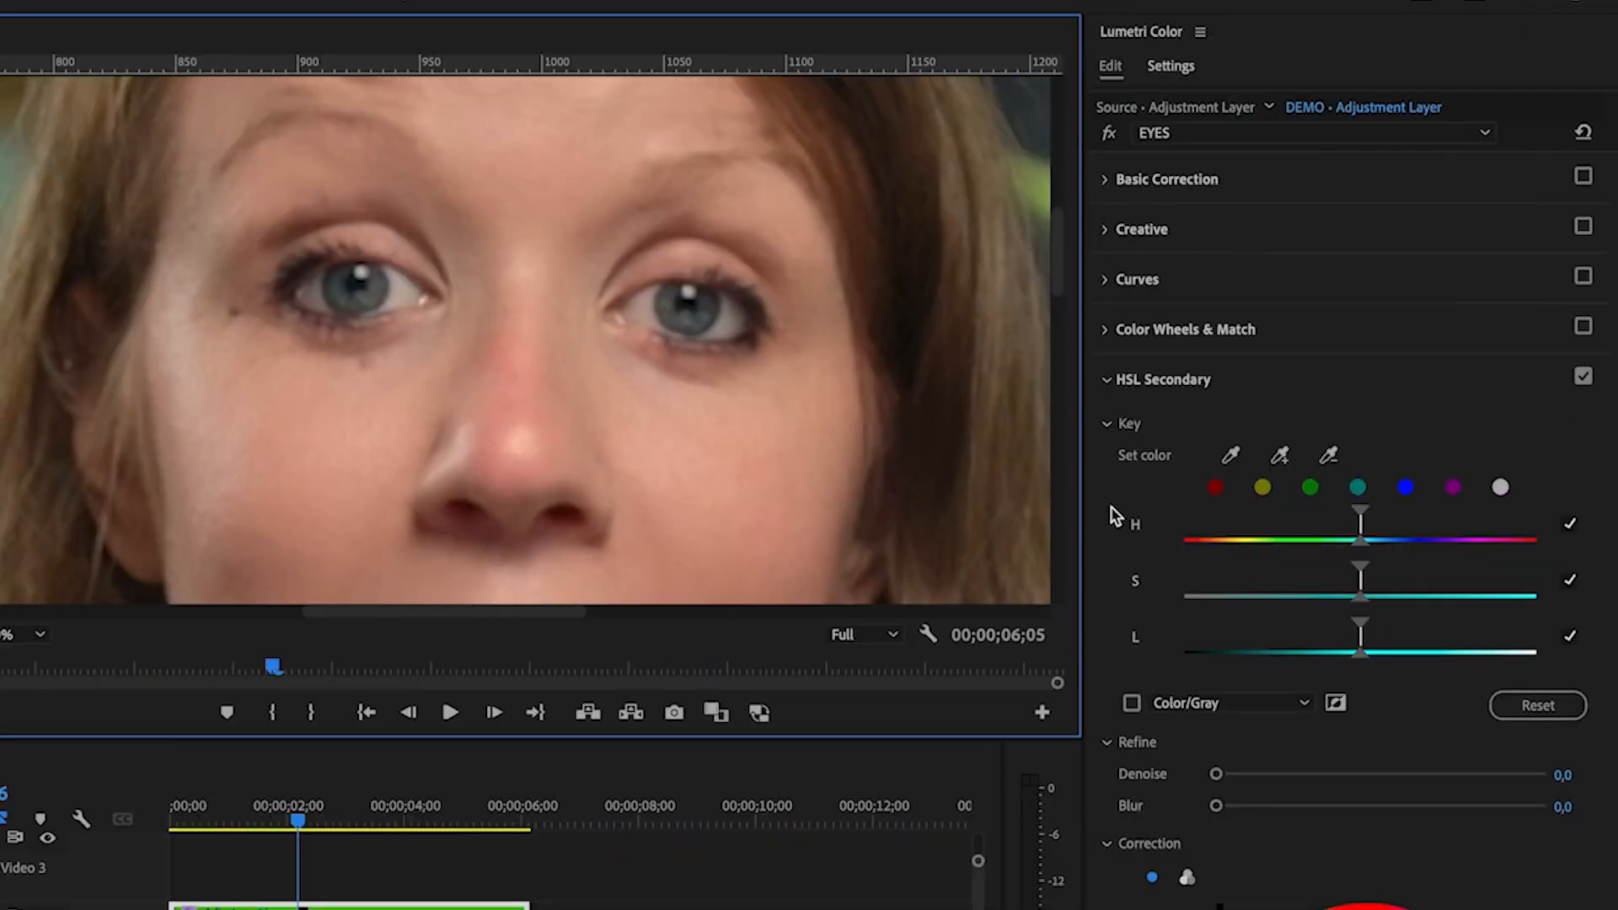
pyautogui.click(1231, 457)
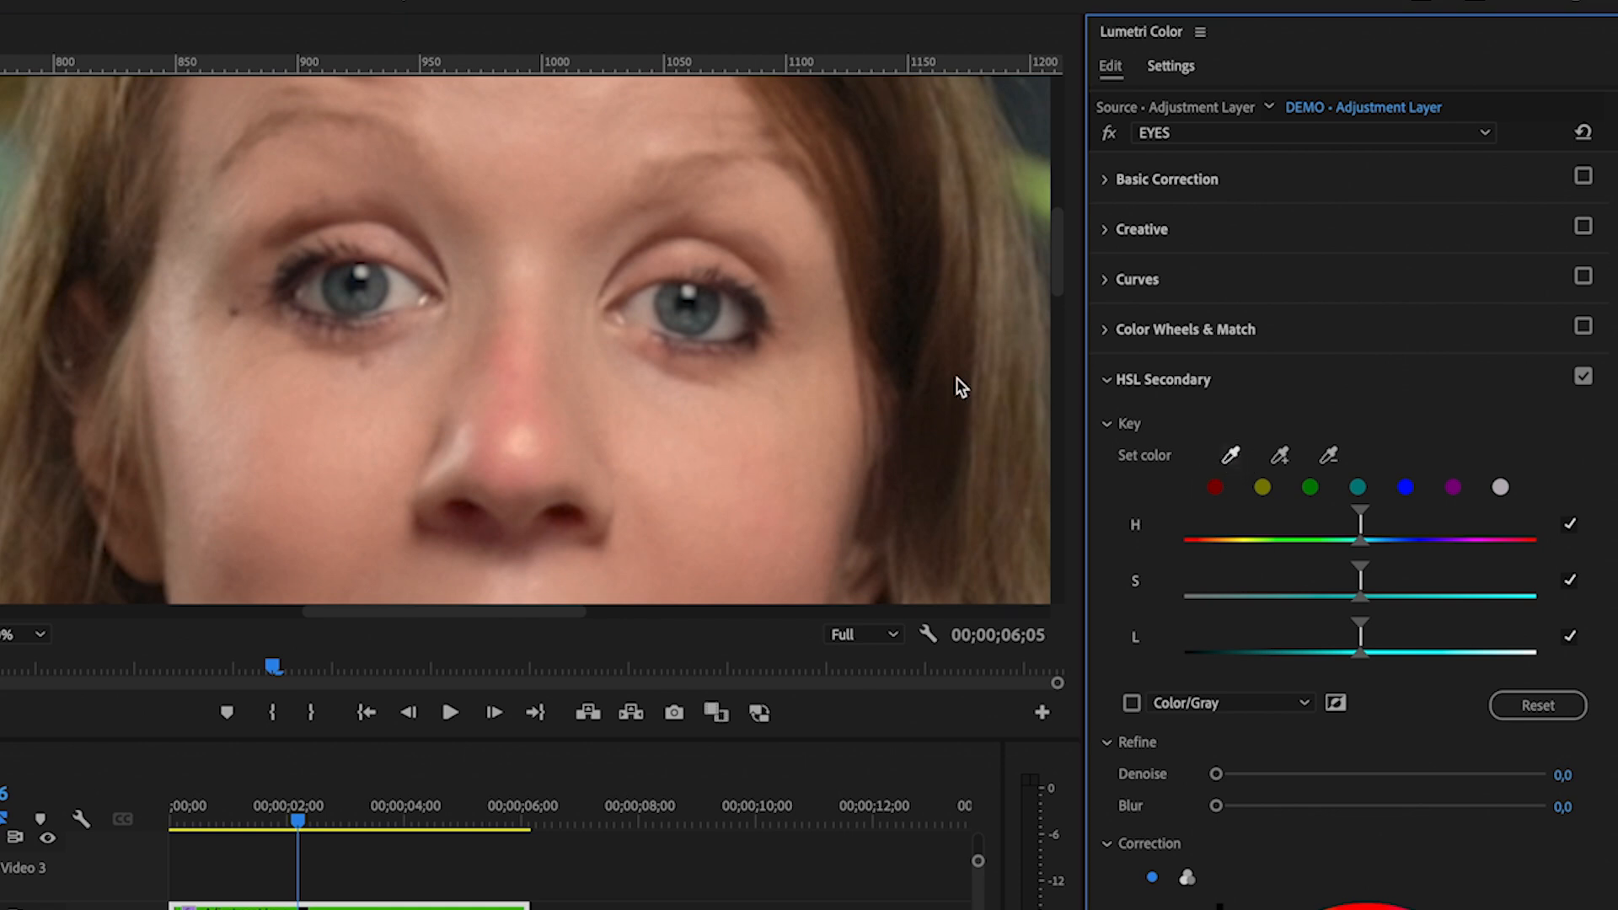
pyautogui.click(708, 313)
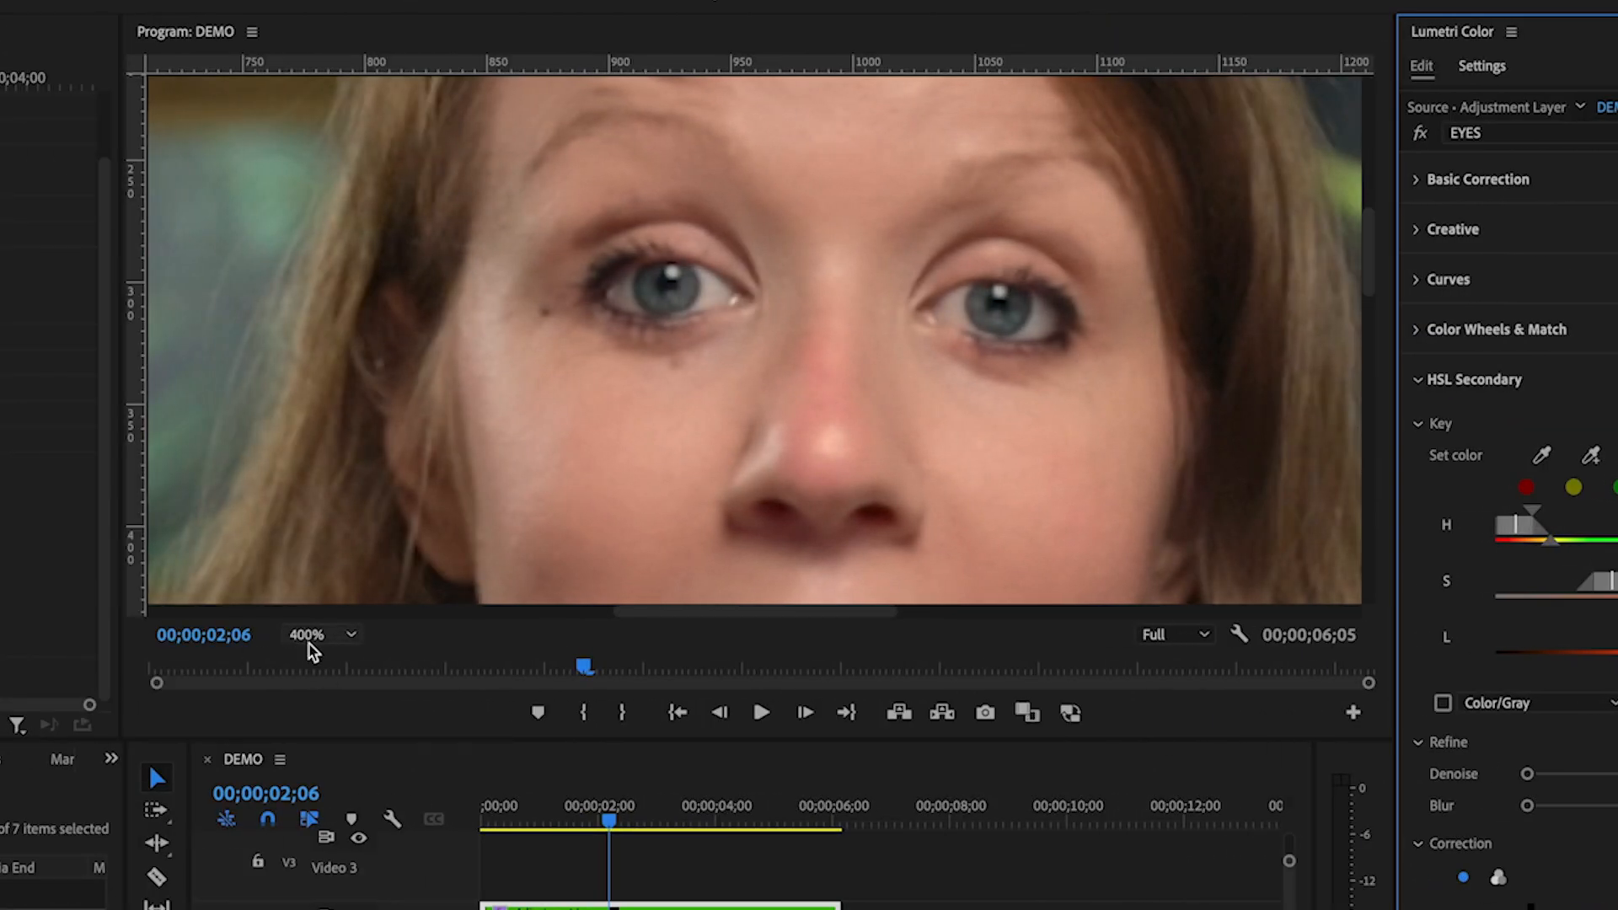
# Set the Program monitor zoom to 100% and sample the iris as the EYES effect's HSL Secondary key color
pyautogui.click(319, 646)
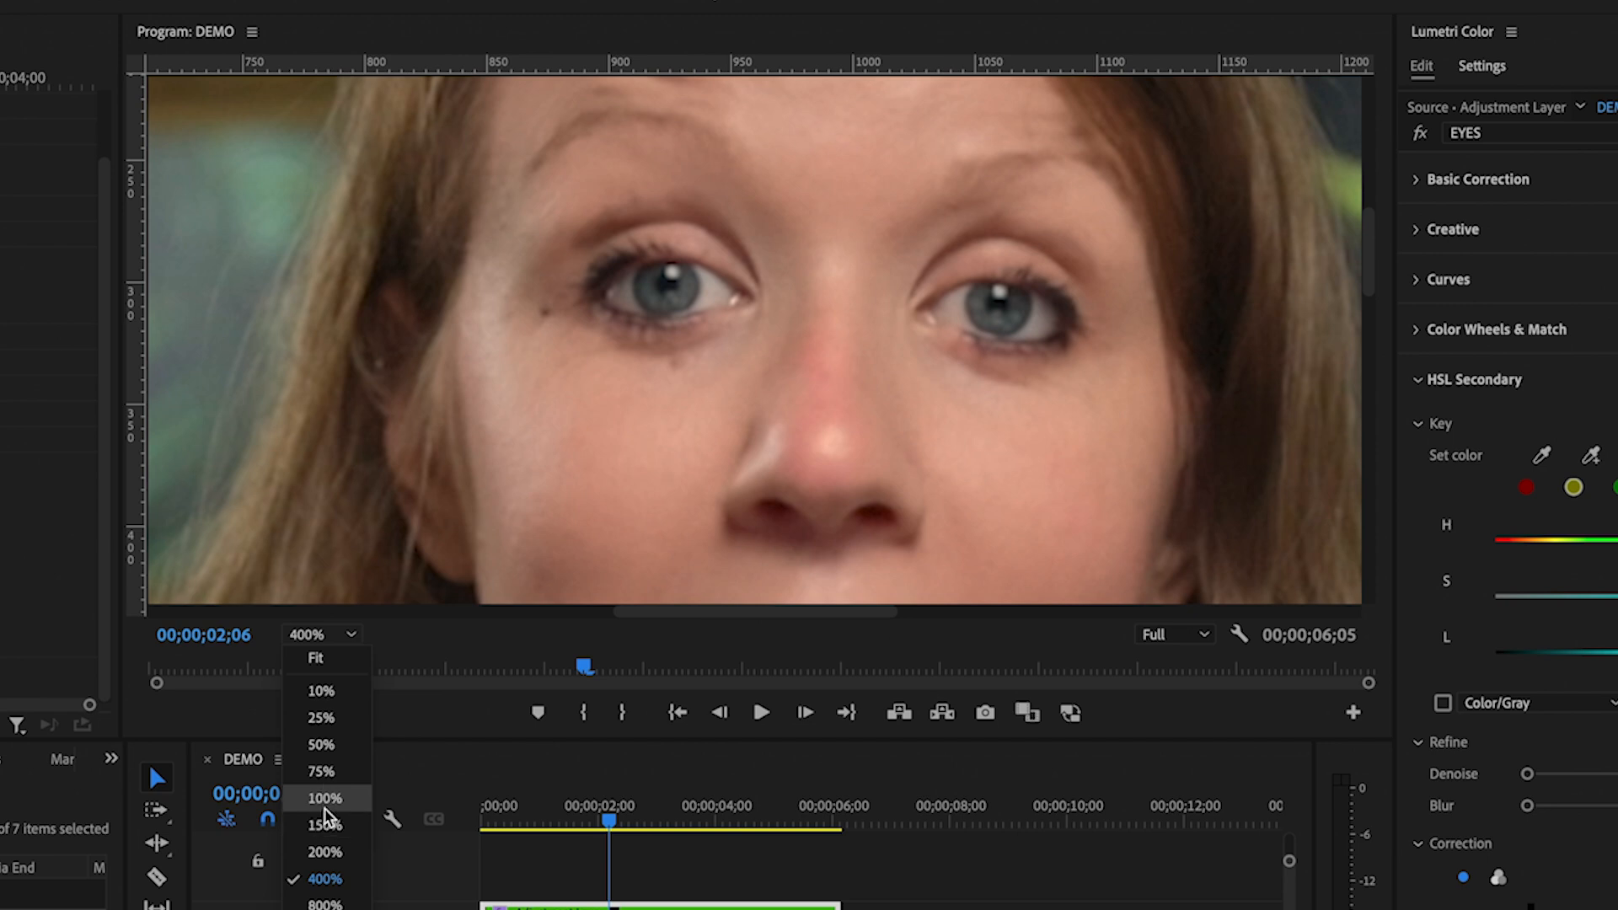
pyautogui.click(324, 805)
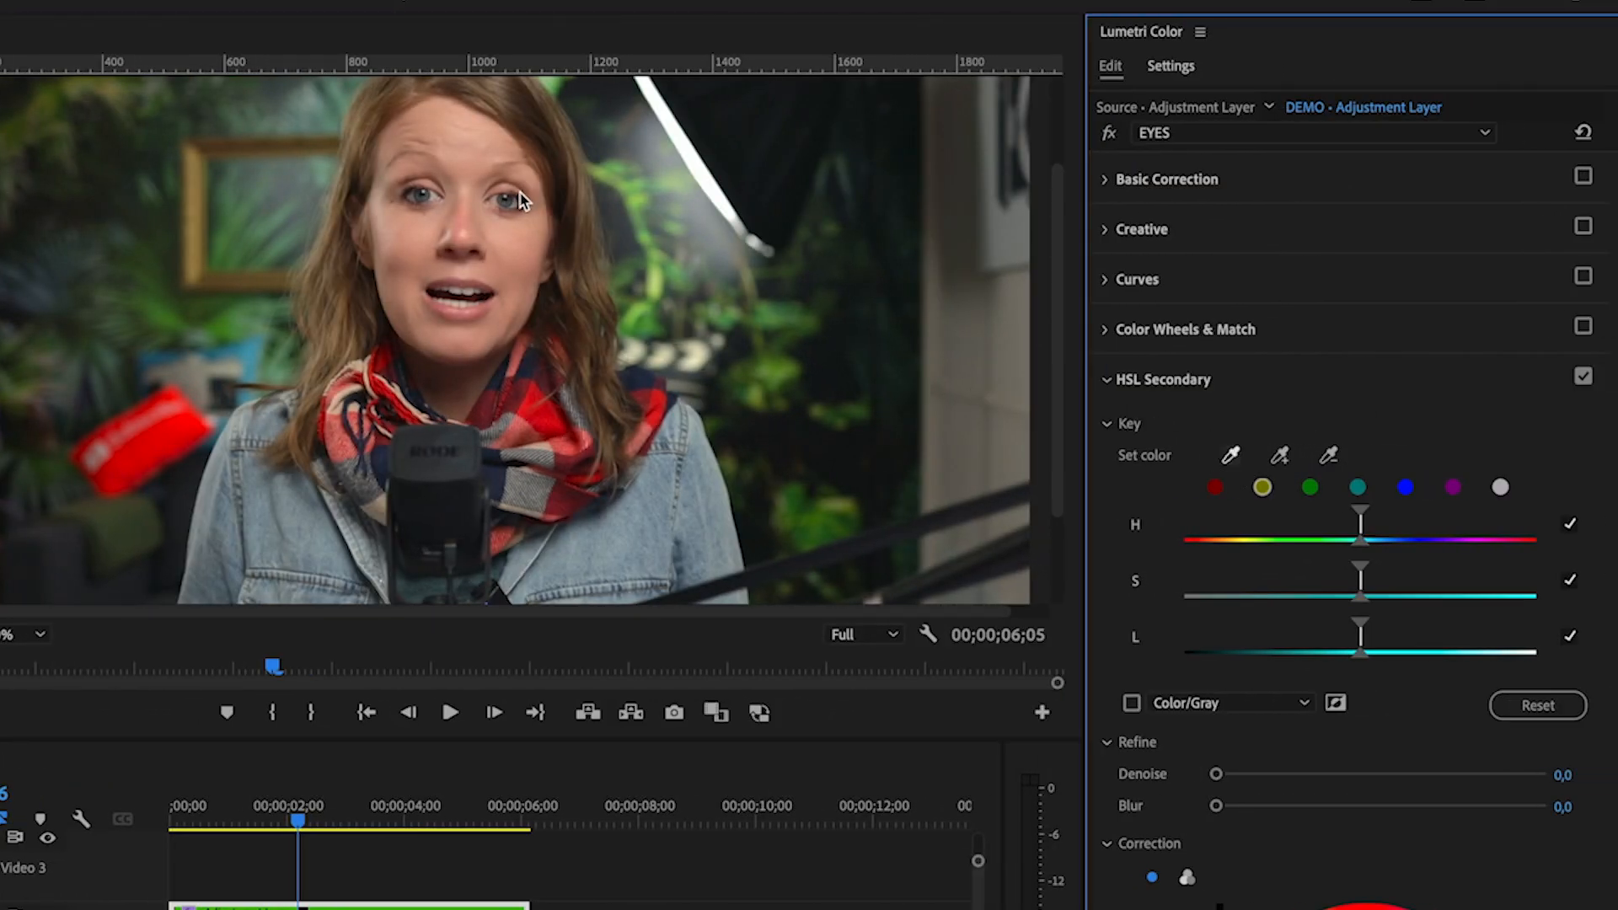
pyautogui.click(509, 206)
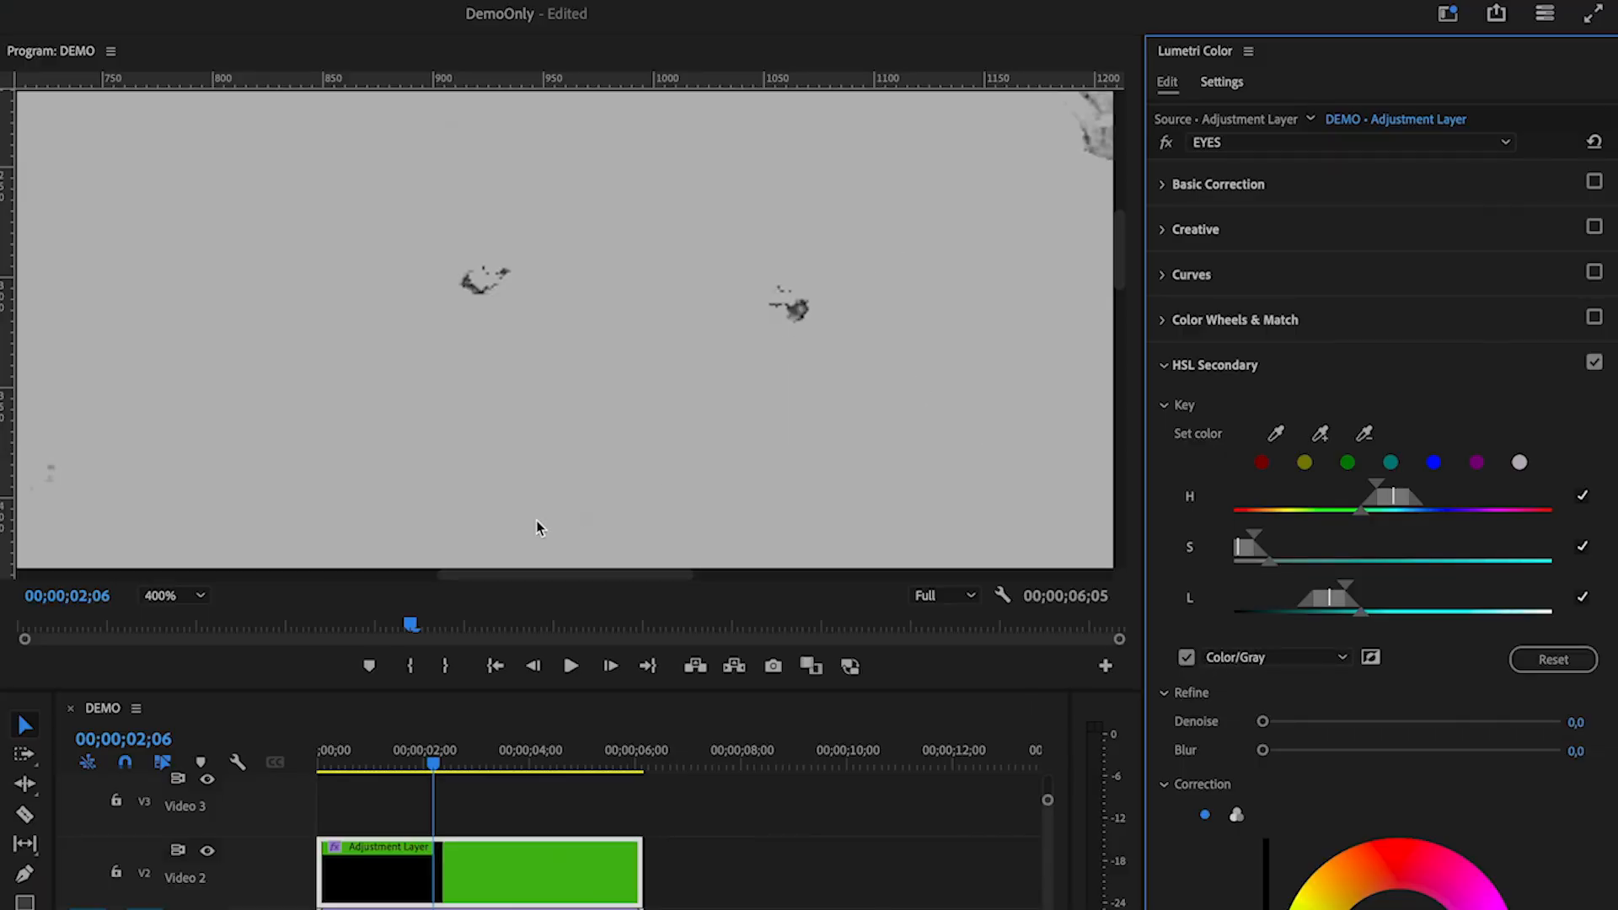
# Try widening the hue range and softness of the EYES key while checking the eyes in the Color/Gray matte
pyautogui.moveTo(1121, 274)
pyautogui.mouseDown()
pyautogui.moveTo(1127, 151)
pyautogui.moveTo(1129, 253)
pyautogui.mouseUp()
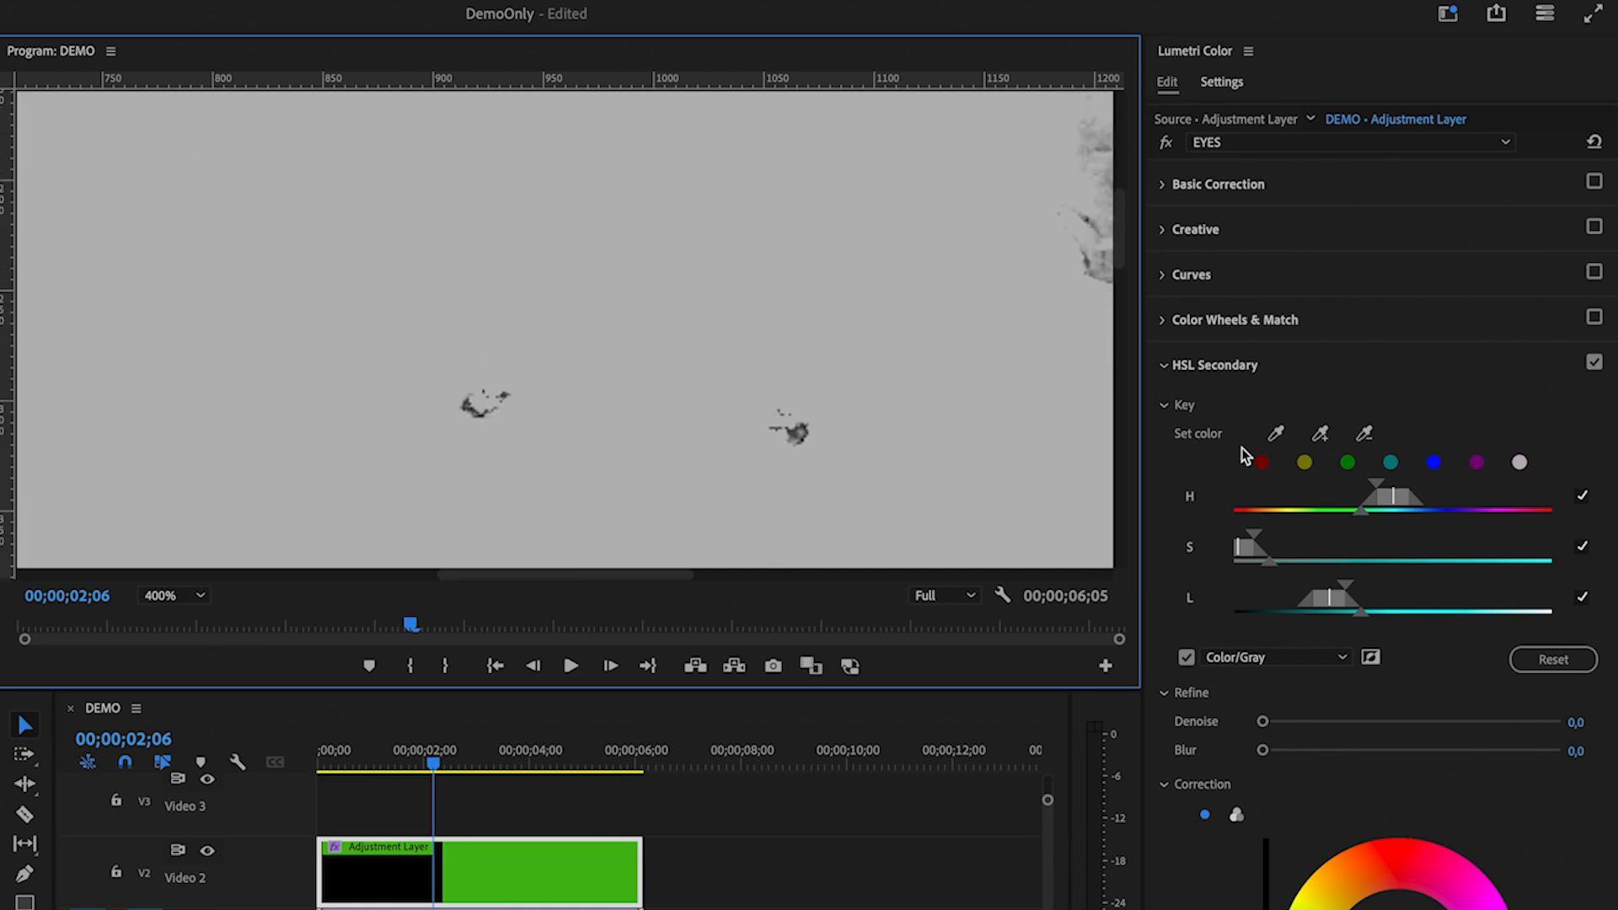
pyautogui.click(1320, 438)
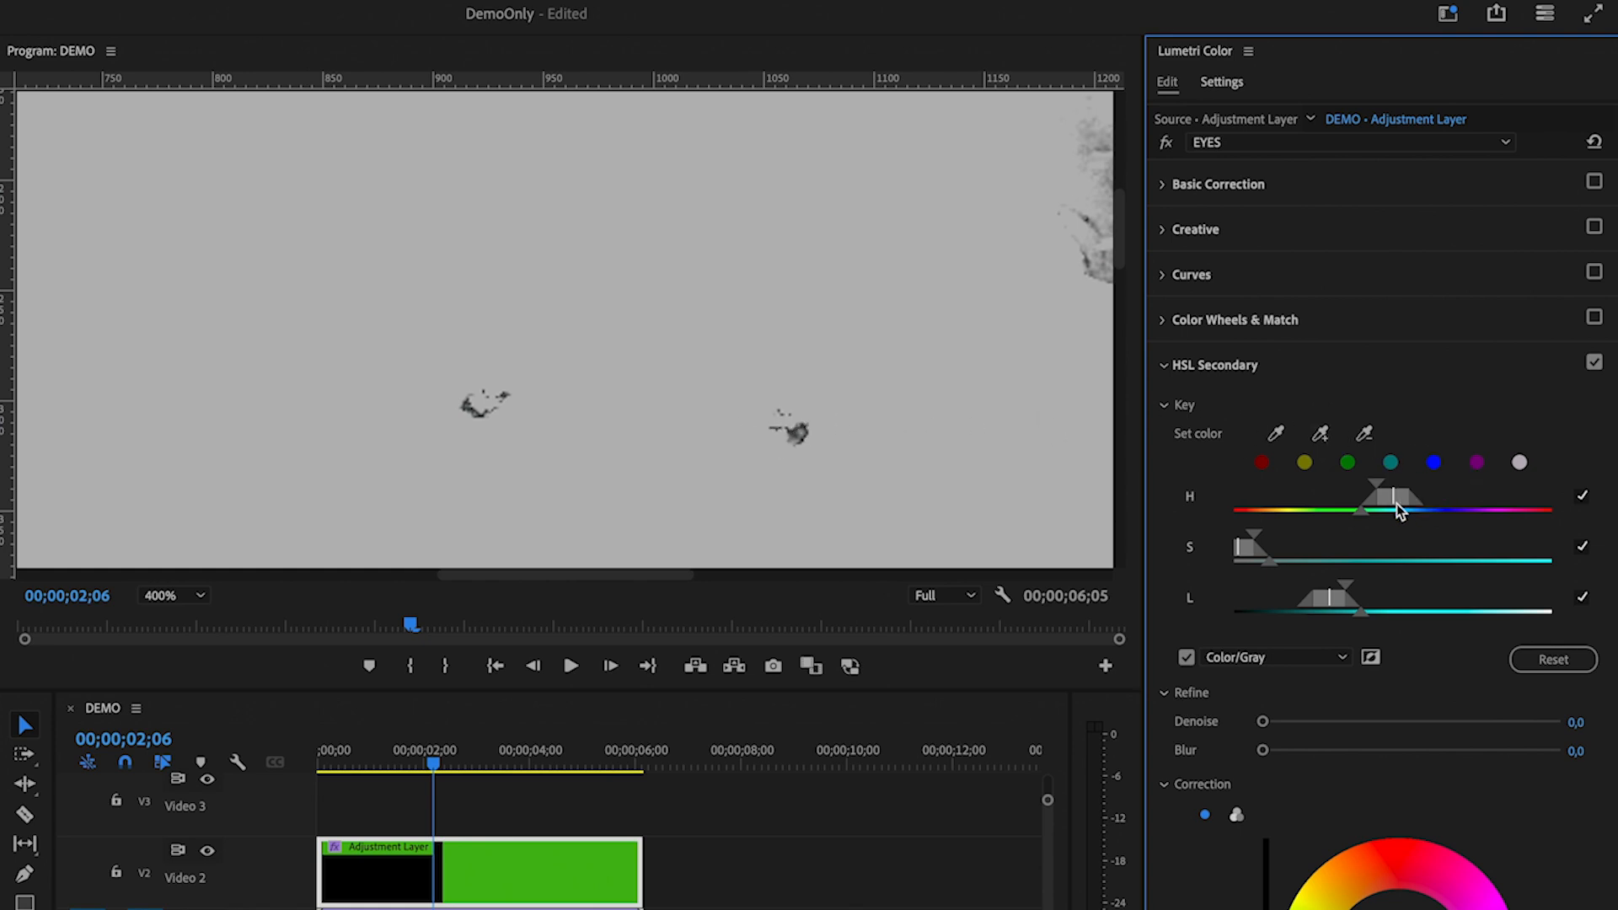
pyautogui.click(1365, 511)
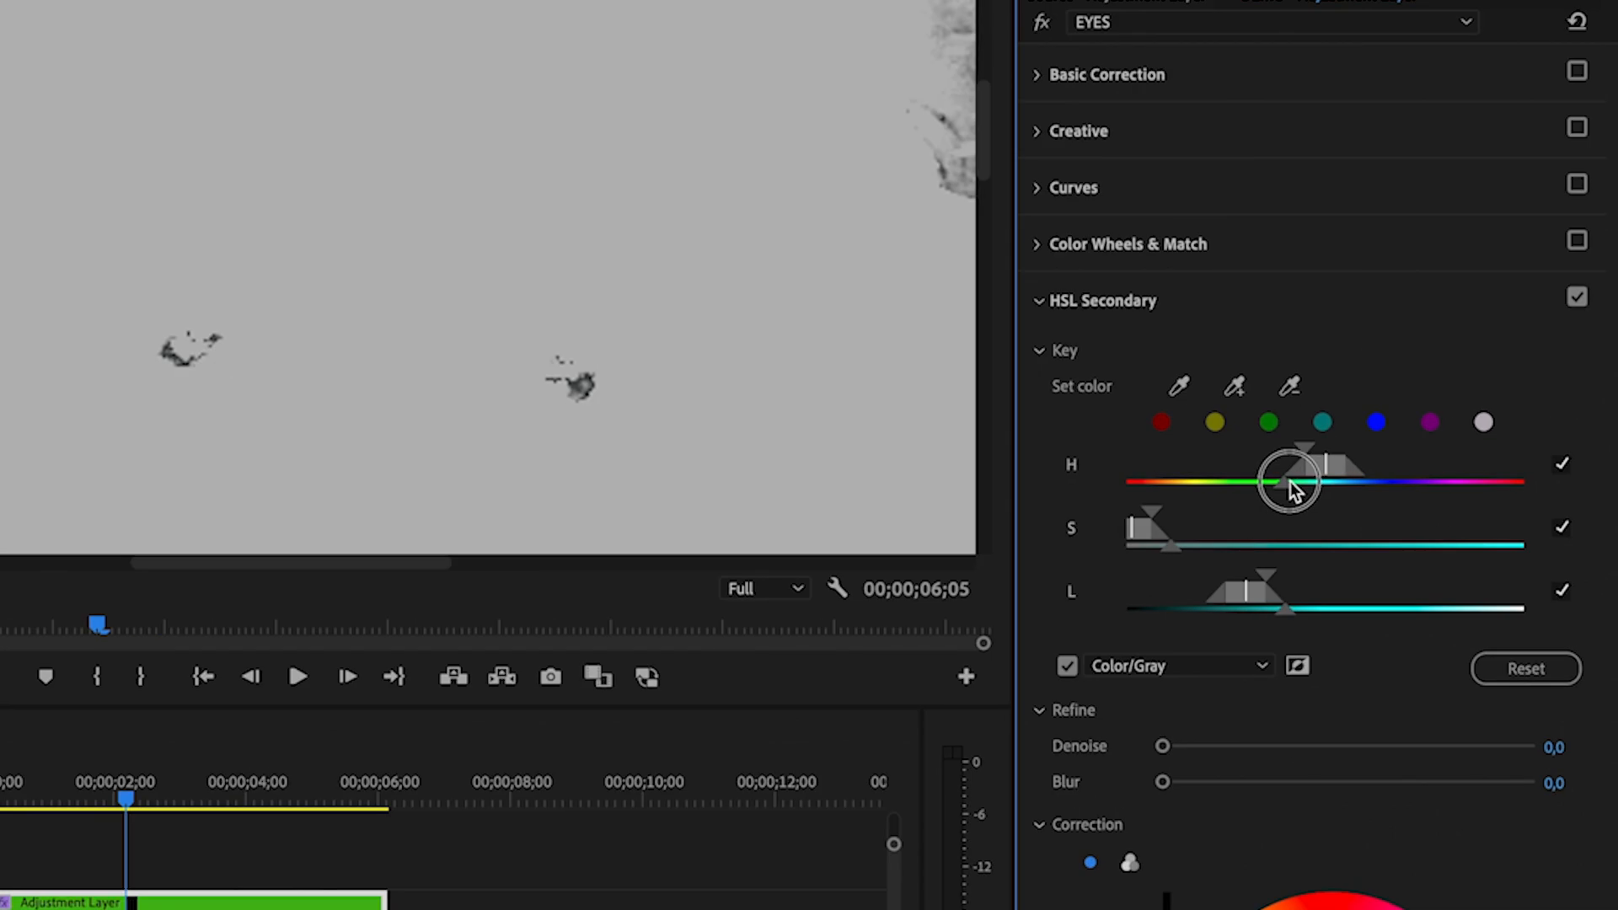
pyautogui.moveTo(1284, 489)
pyautogui.mouseDown()
pyautogui.moveTo(1249, 487)
pyautogui.moveTo(1273, 493)
pyautogui.moveTo(1264, 482)
pyautogui.mouseUp()
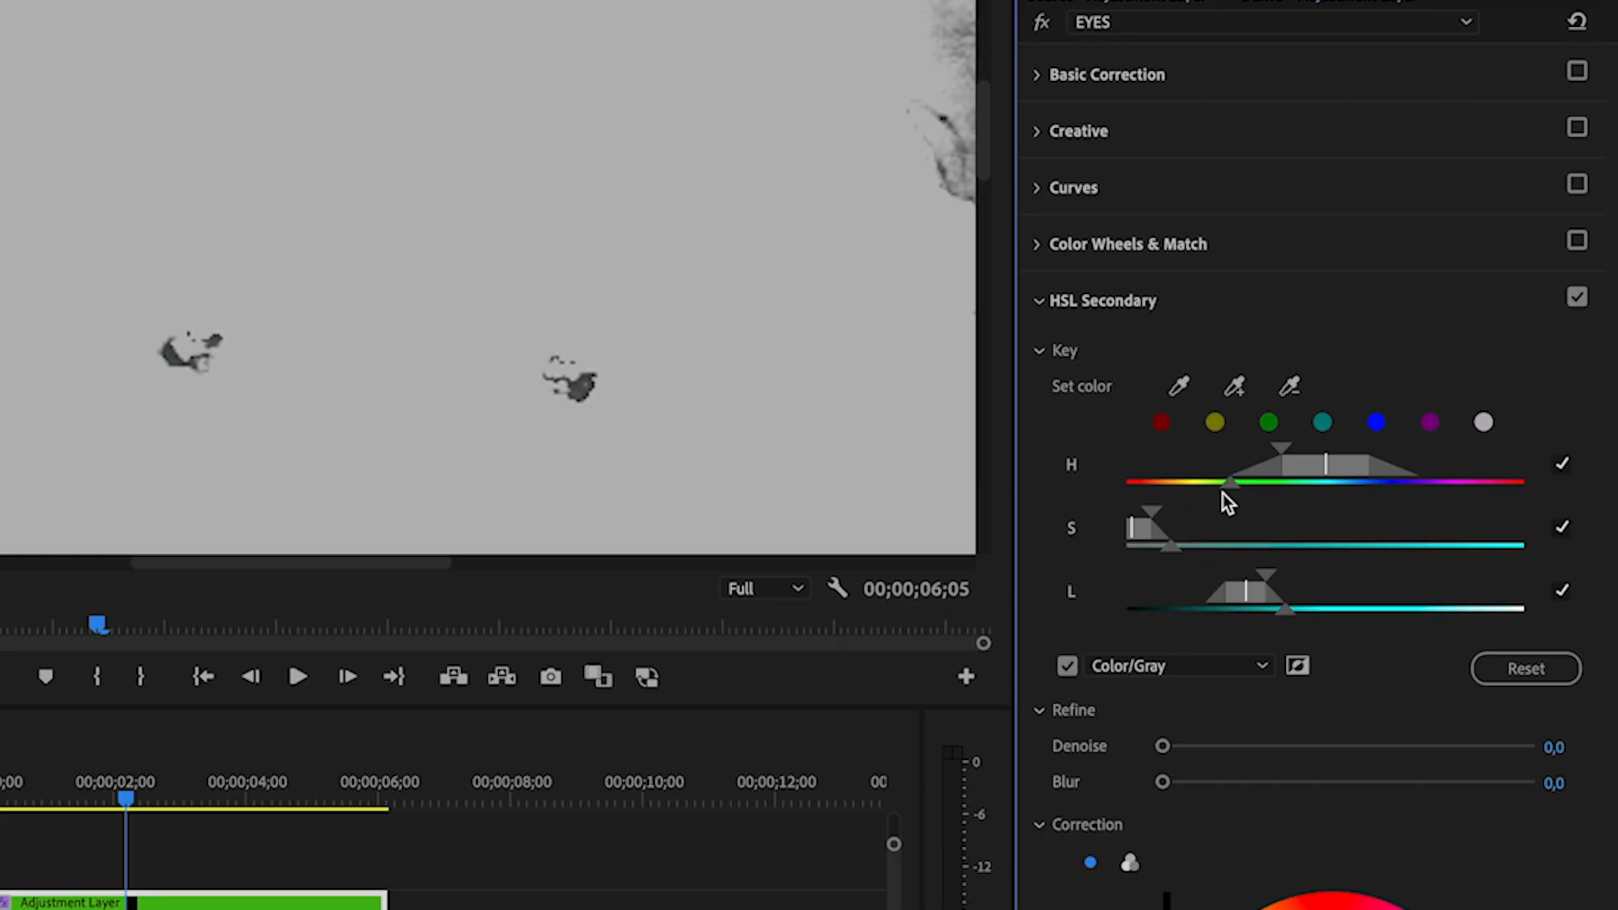
pyautogui.click(1235, 489)
pyautogui.moveTo(1239, 487); pyautogui.dragTo(1323, 472)
pyautogui.click(1284, 455)
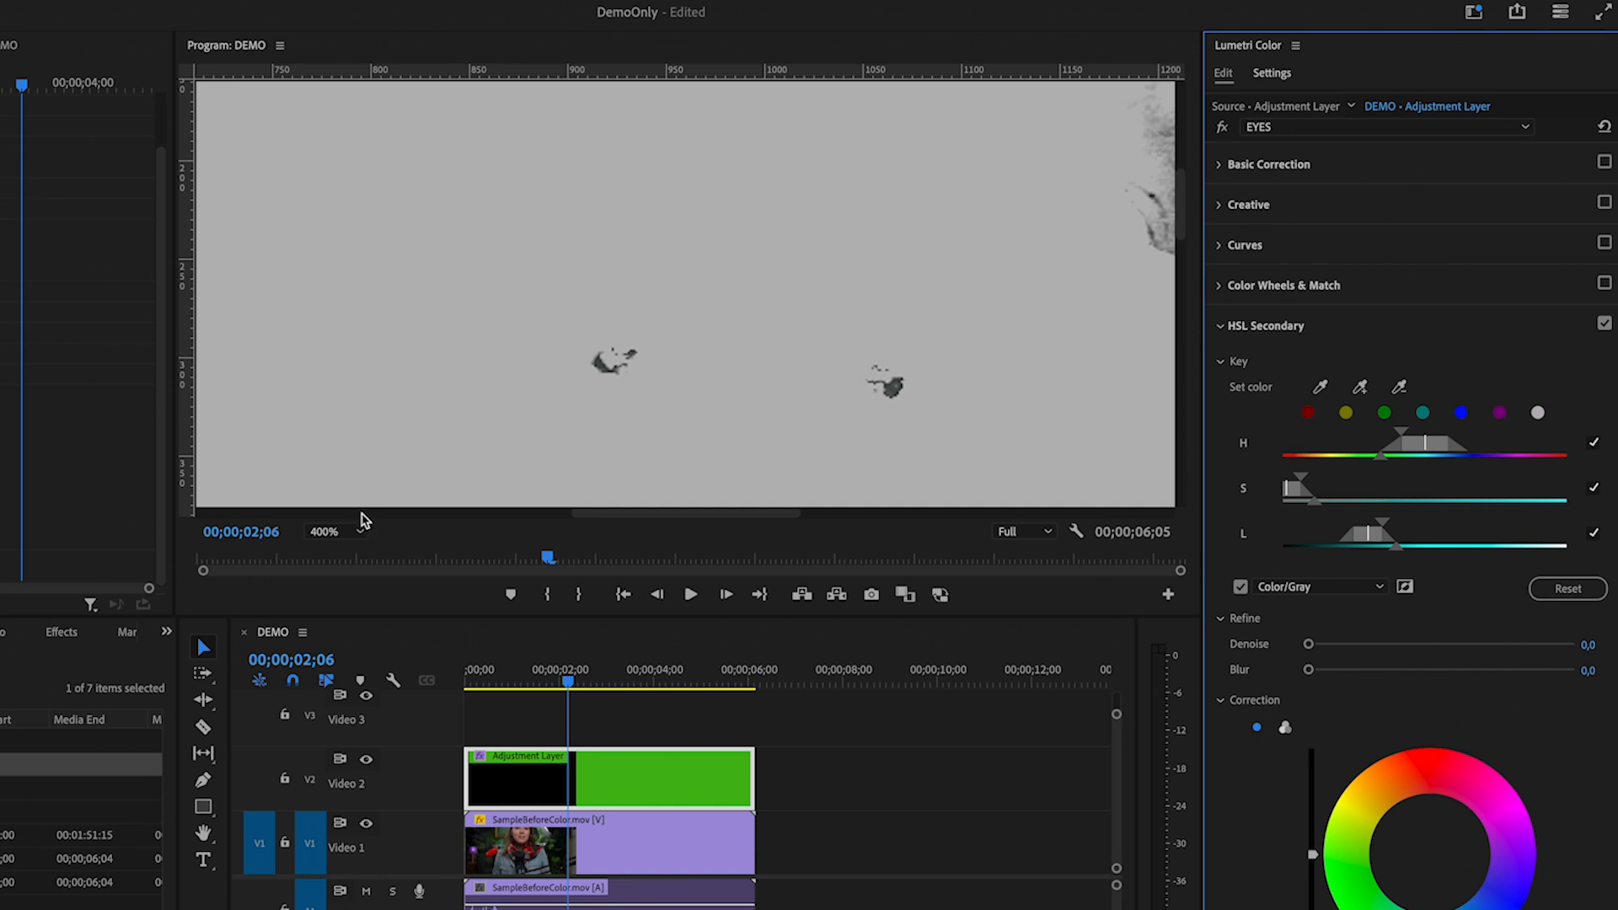
# Adjust the hue range of the EYES key while checking the matte across the whole frame at Fit zoom
pyautogui.click(359, 534)
pyautogui.click(331, 550)
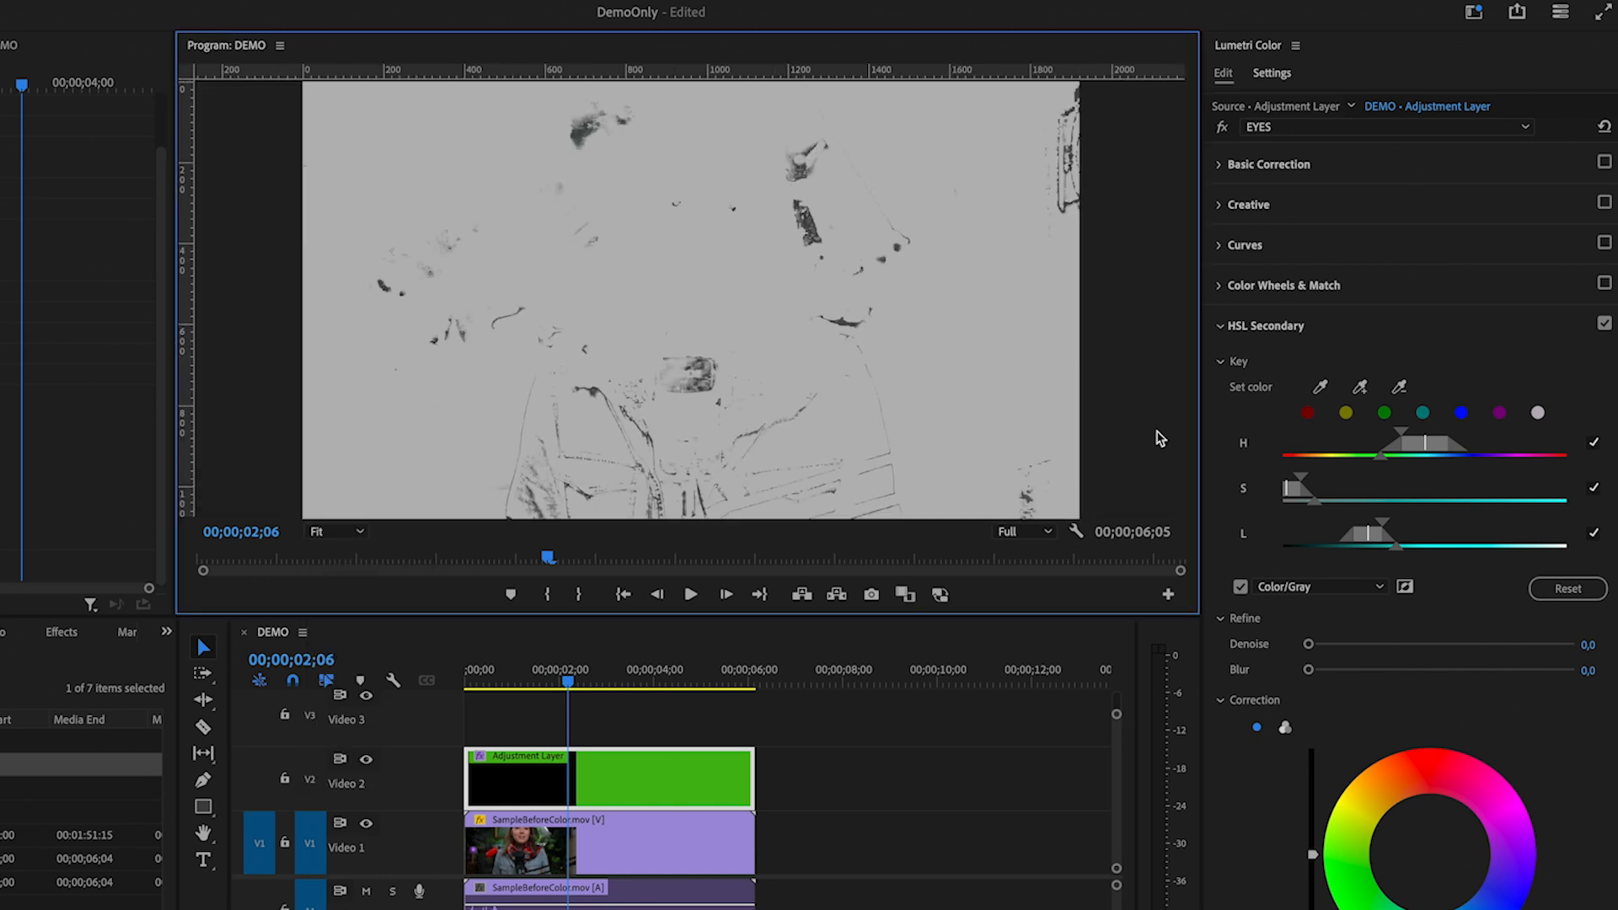
pyautogui.click(1385, 464)
pyautogui.moveTo(1359, 461); pyautogui.dragTo(1399, 440)
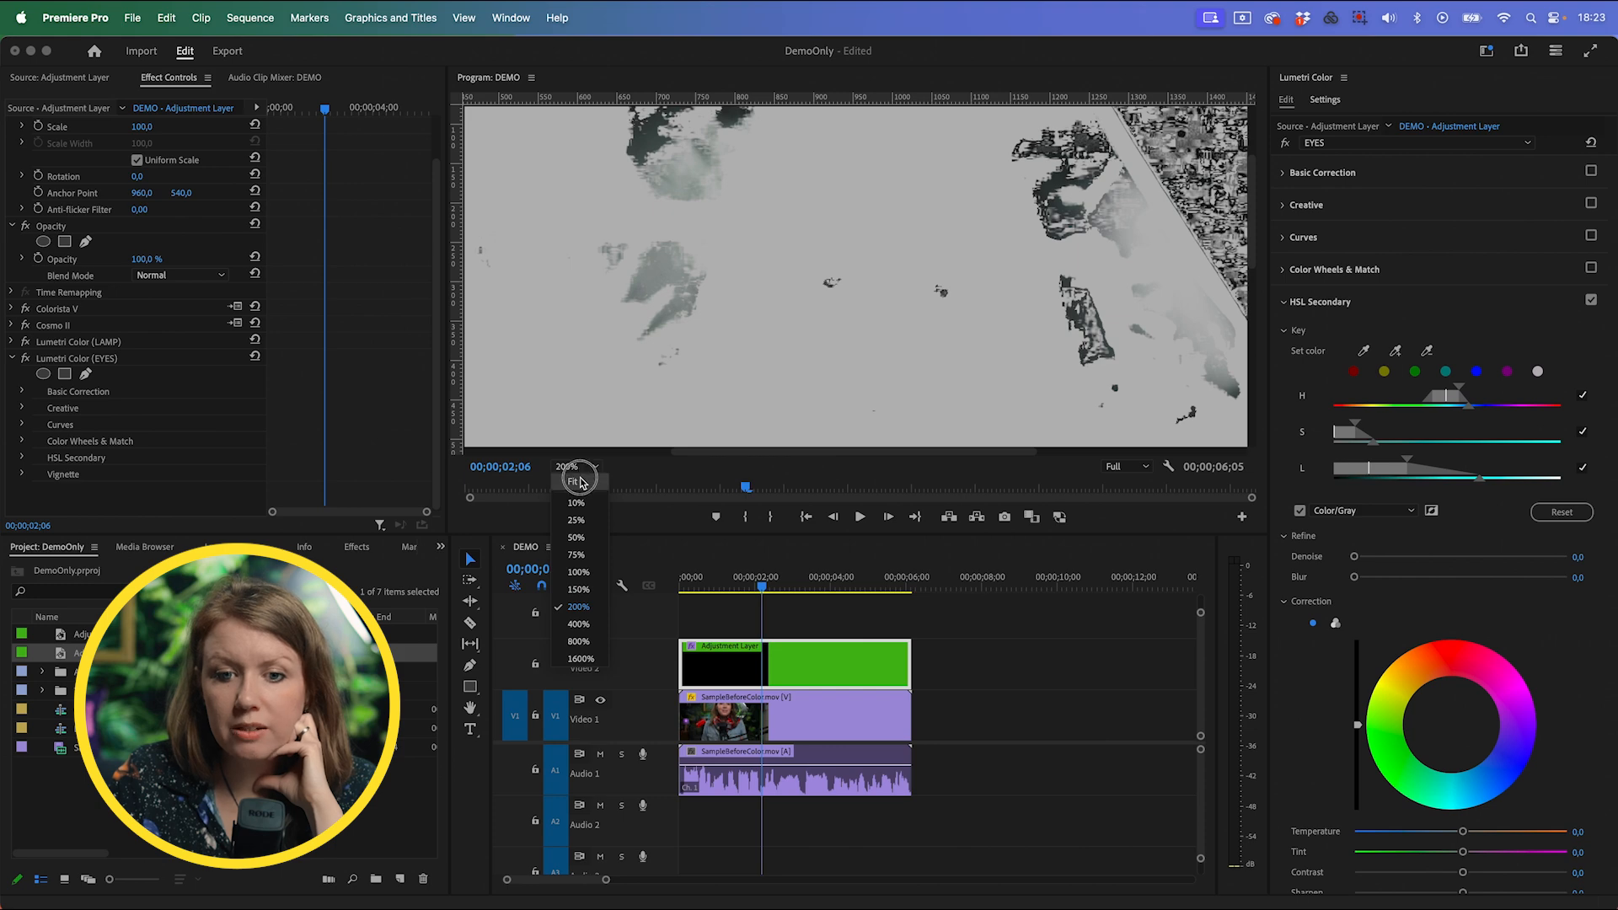
pyautogui.click(580, 482)
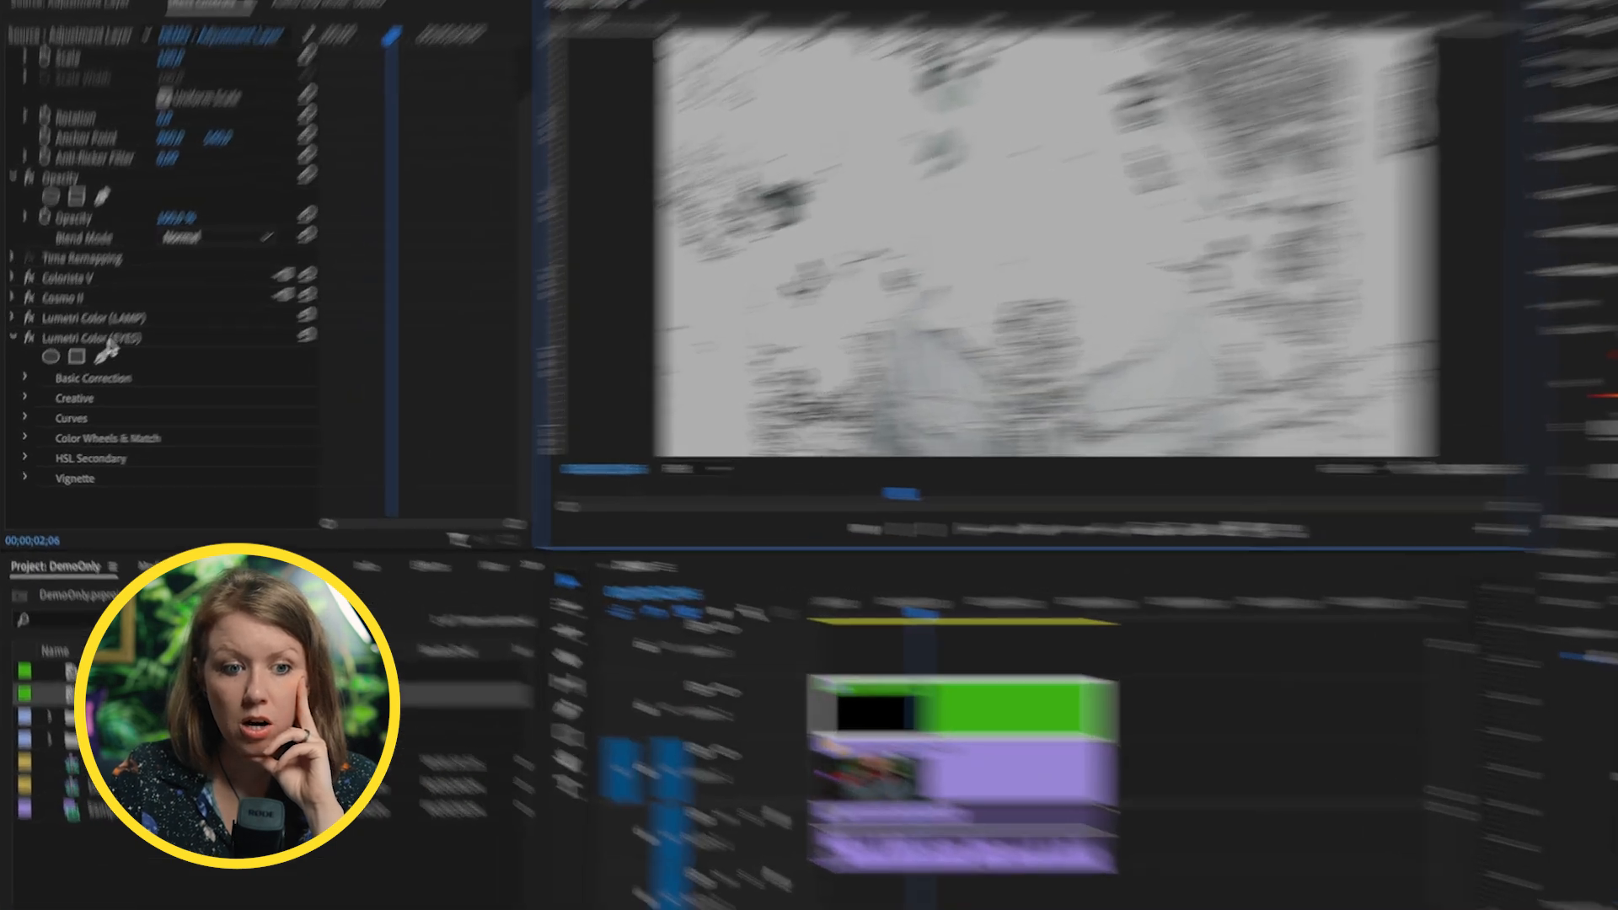
# Add an ellipse mask to Lumetri Color (EYES) and shape it into a flat oval over both eyes
pyautogui.click(110, 360)
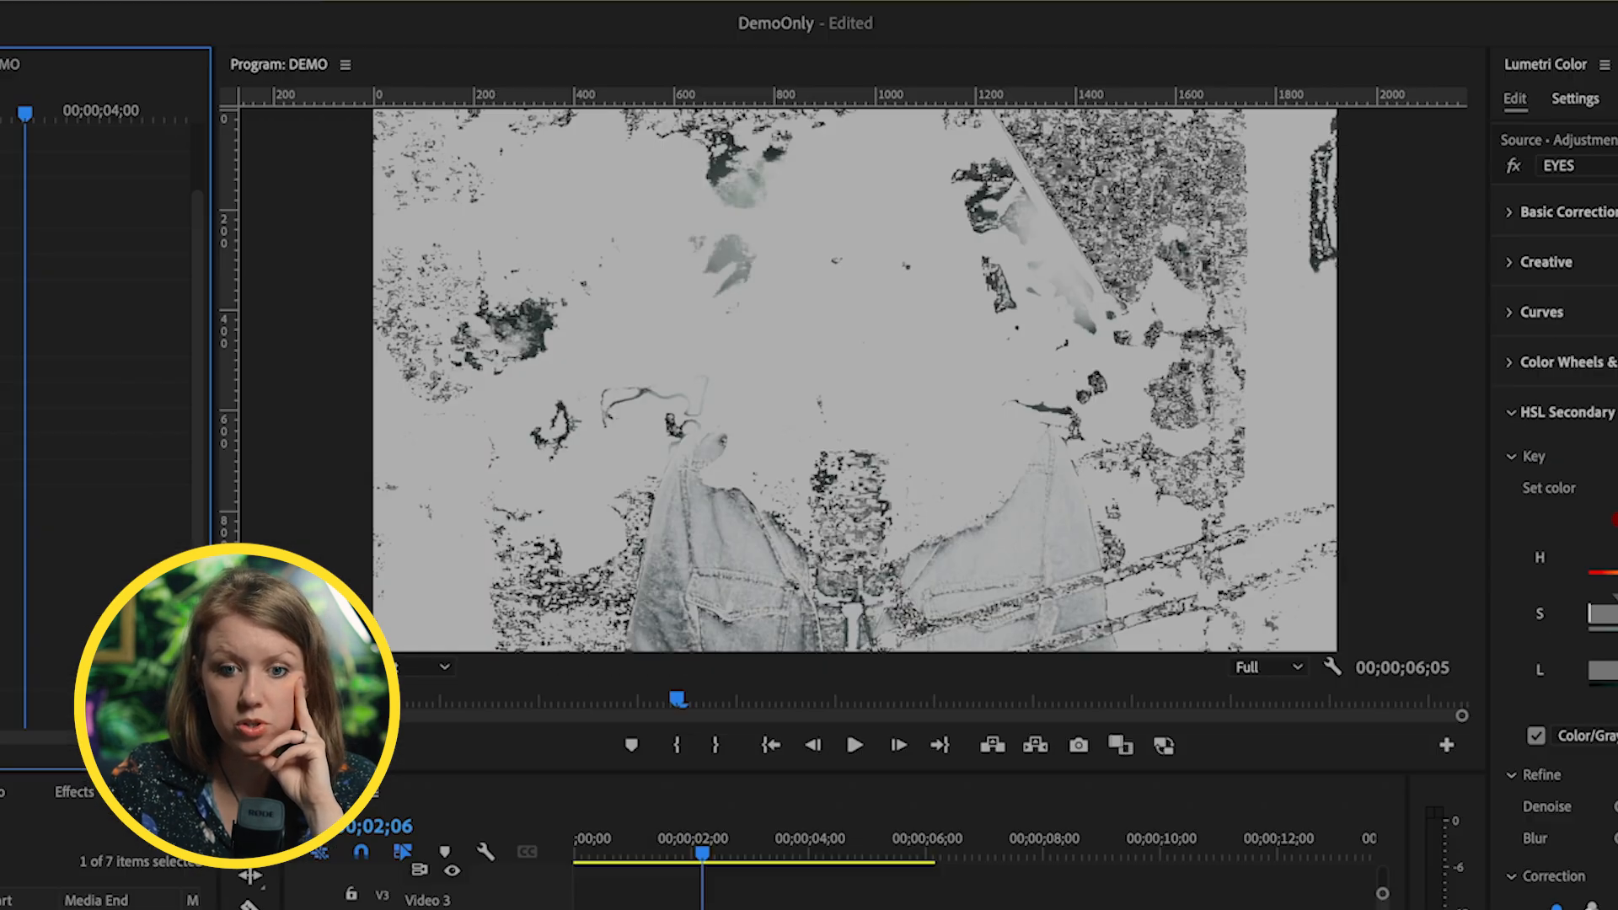
pyautogui.click(64, 329)
pyautogui.moveTo(867, 395); pyautogui.dragTo(879, 299)
pyautogui.moveTo(870, 421); pyautogui.dragTo(871, 319)
pyautogui.moveTo(878, 235); pyautogui.dragTo(873, 354)
pyautogui.moveTo(882, 292); pyautogui.dragTo(887, 229)
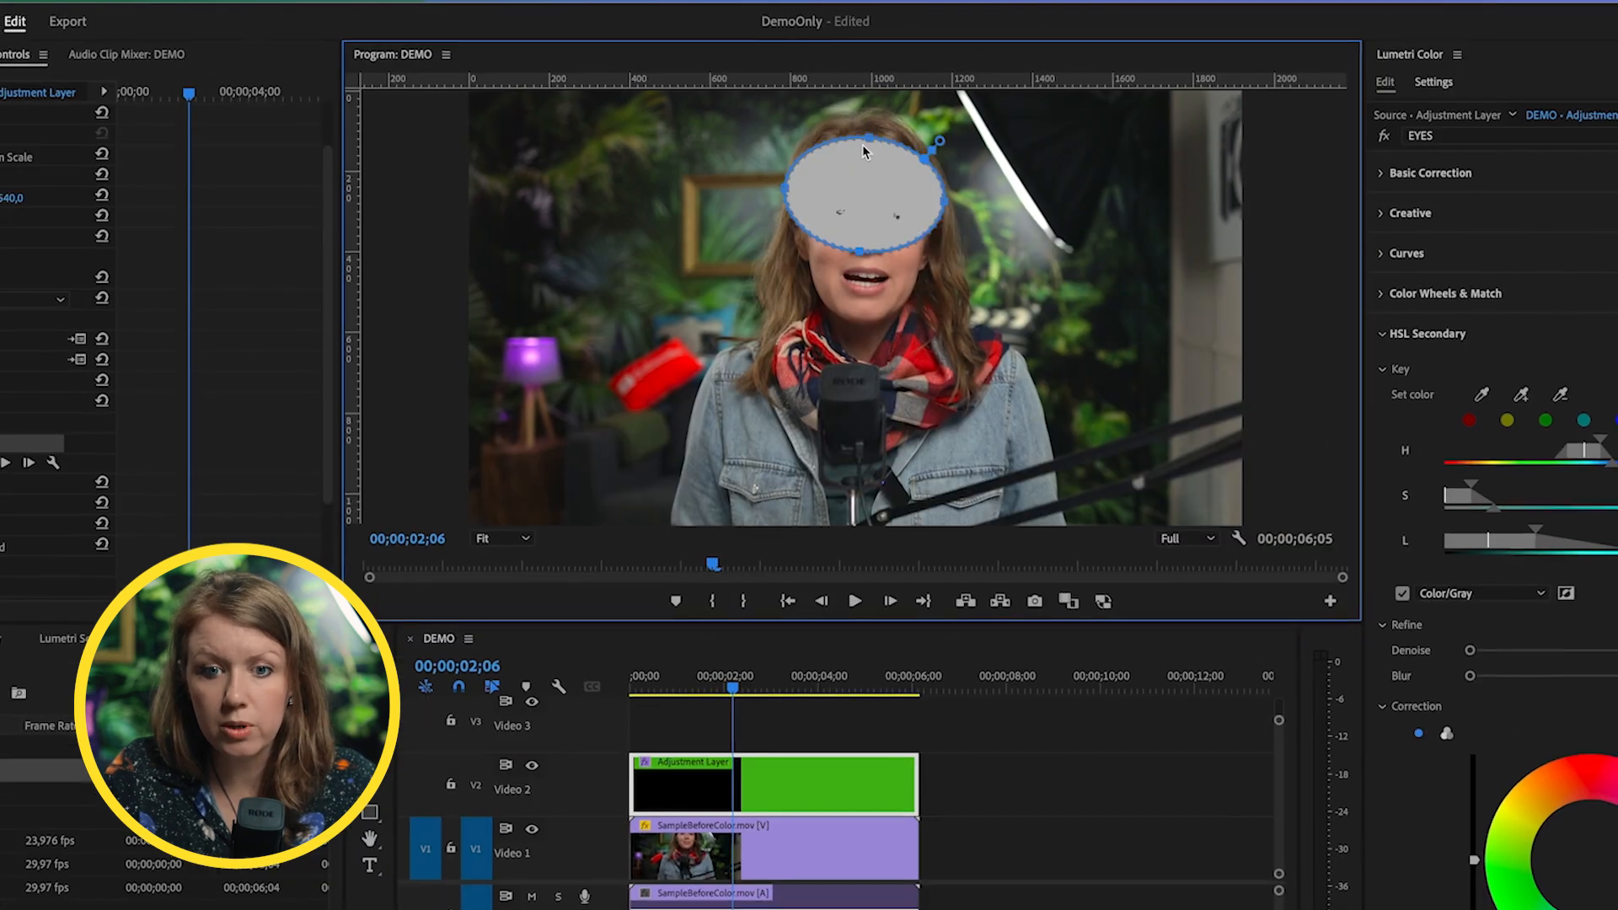
pyautogui.moveTo(868, 177); pyautogui.dragTo(868, 237)
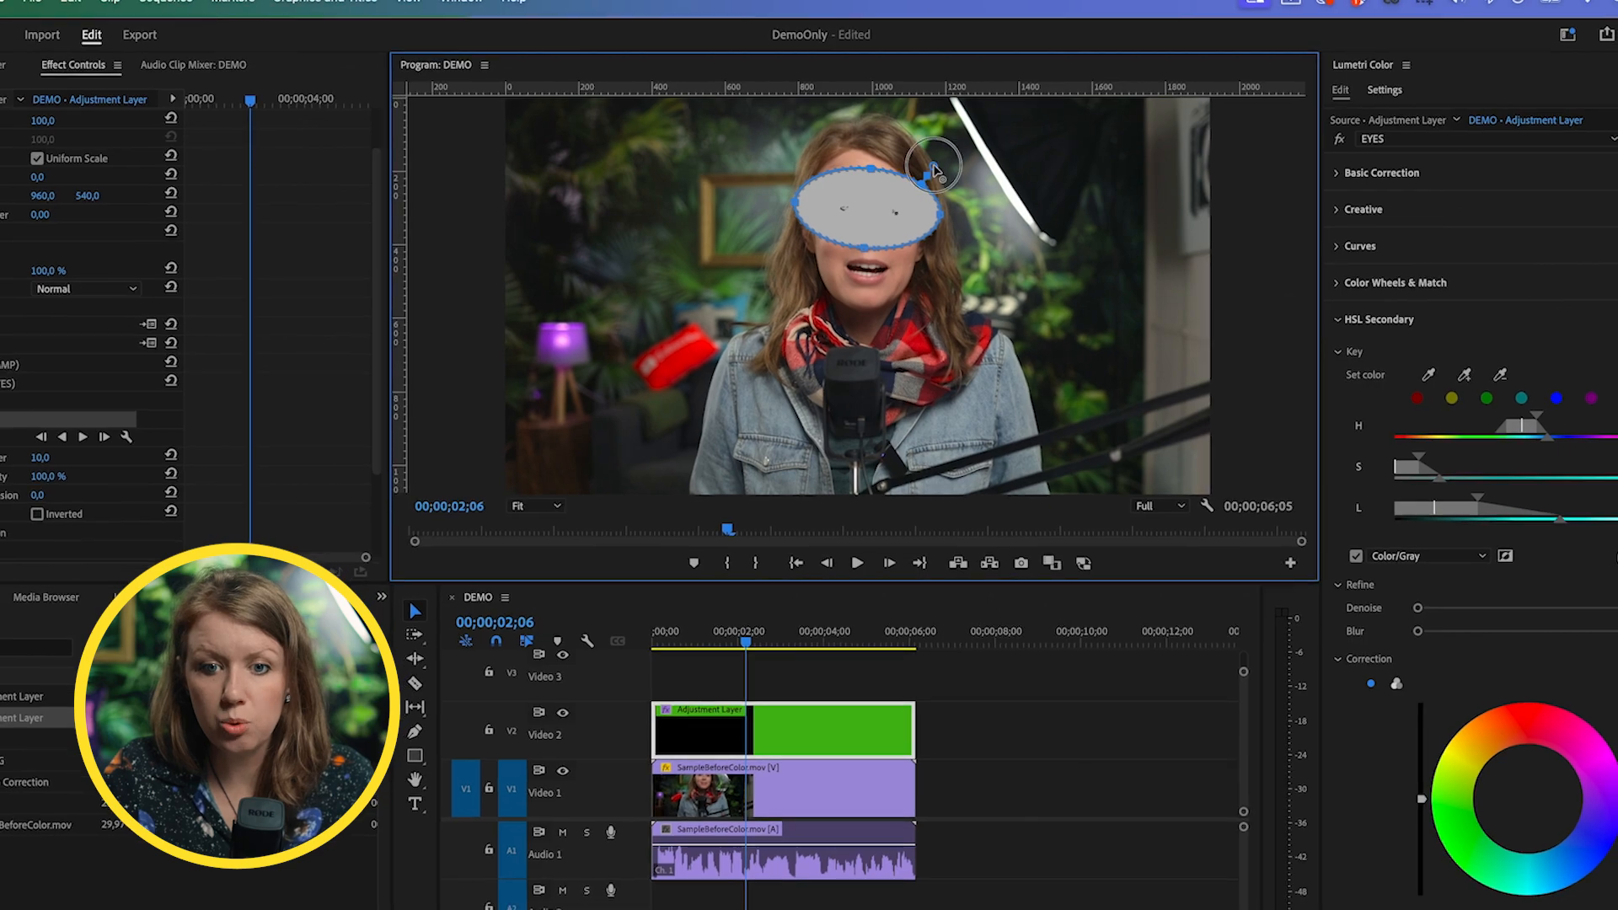
pyautogui.moveTo(932, 164); pyautogui.dragTo(937, 161)
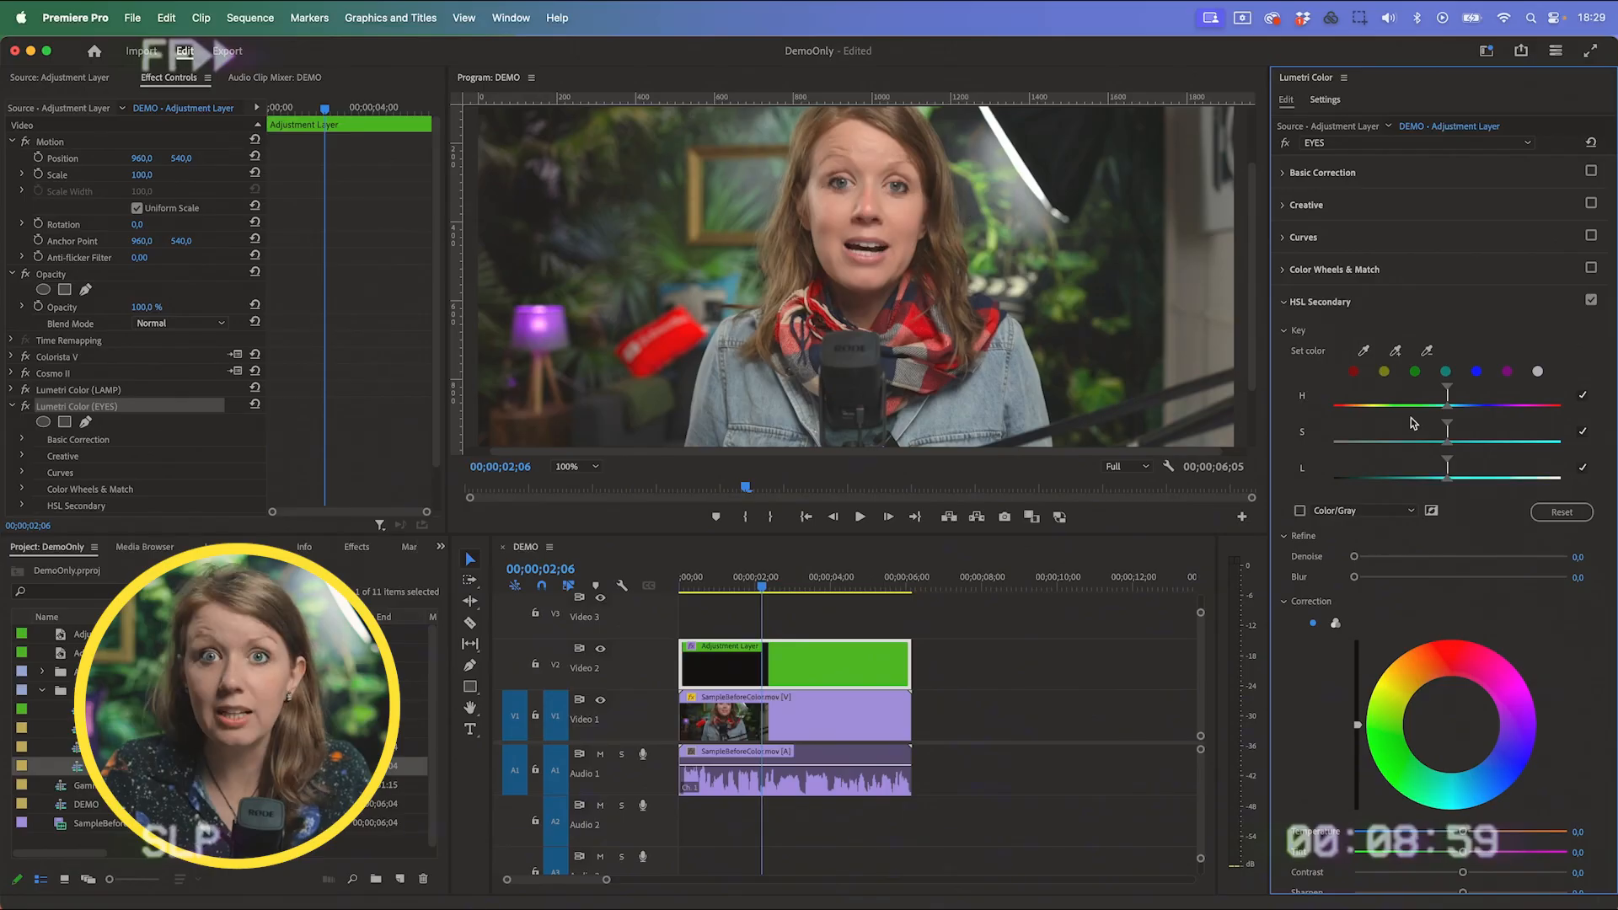
# Key the EYES effect from the blue preset with the Color/Gray matte on, and place an ellipse mask over the eyes
pyautogui.click(1475, 371)
pyautogui.click(1299, 511)
pyautogui.click(577, 466)
pyautogui.click(43, 422)
pyautogui.moveTo(874, 175); pyautogui.dragTo(873, 147)
# Adjust the hue, saturation and luminance ranges of the EYES key to isolate the irises inside the mask
pyautogui.moveTo(1445, 388); pyautogui.dragTo(1333, 433)
pyautogui.moveTo(1447, 423); pyautogui.dragTo(1402, 469)
pyautogui.moveTo(1516, 460); pyautogui.dragTo(1499, 460)
pyautogui.moveTo(1499, 478); pyautogui.dragTo(1544, 478)
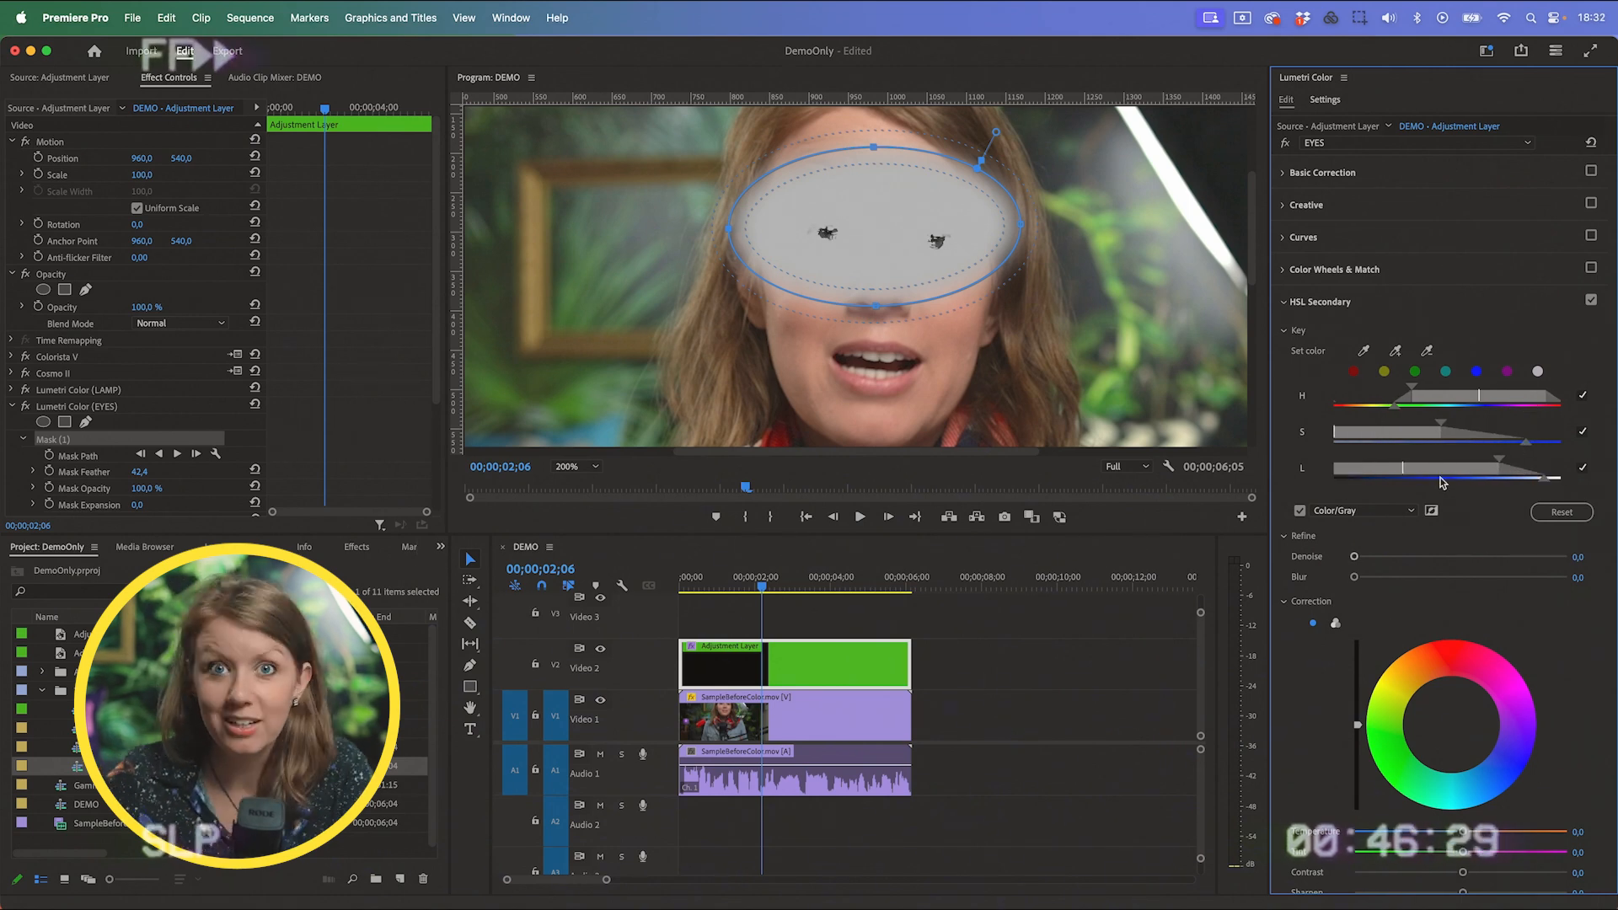
pyautogui.moveTo(1334, 461); pyautogui.dragTo(1354, 462)
# Refine the EYES key with Denoise 18.5 and Blur 2.3, and switch off the Color/Gray matte
pyautogui.click(1299, 510)
pyautogui.click(1299, 510)
pyautogui.moveTo(1354, 557); pyautogui.dragTo(1393, 557)
pyautogui.moveTo(1354, 577); pyautogui.dragTo(1370, 577)
pyautogui.click(1299, 511)
# Brighten the keyed eyes with the HSL Secondary correction's luminance slider, and raise Sharpen and Saturation slightly
pyautogui.scroll(-4, 1432, 606)
pyautogui.moveTo(1358, 630); pyautogui.dragTo(1357, 714)
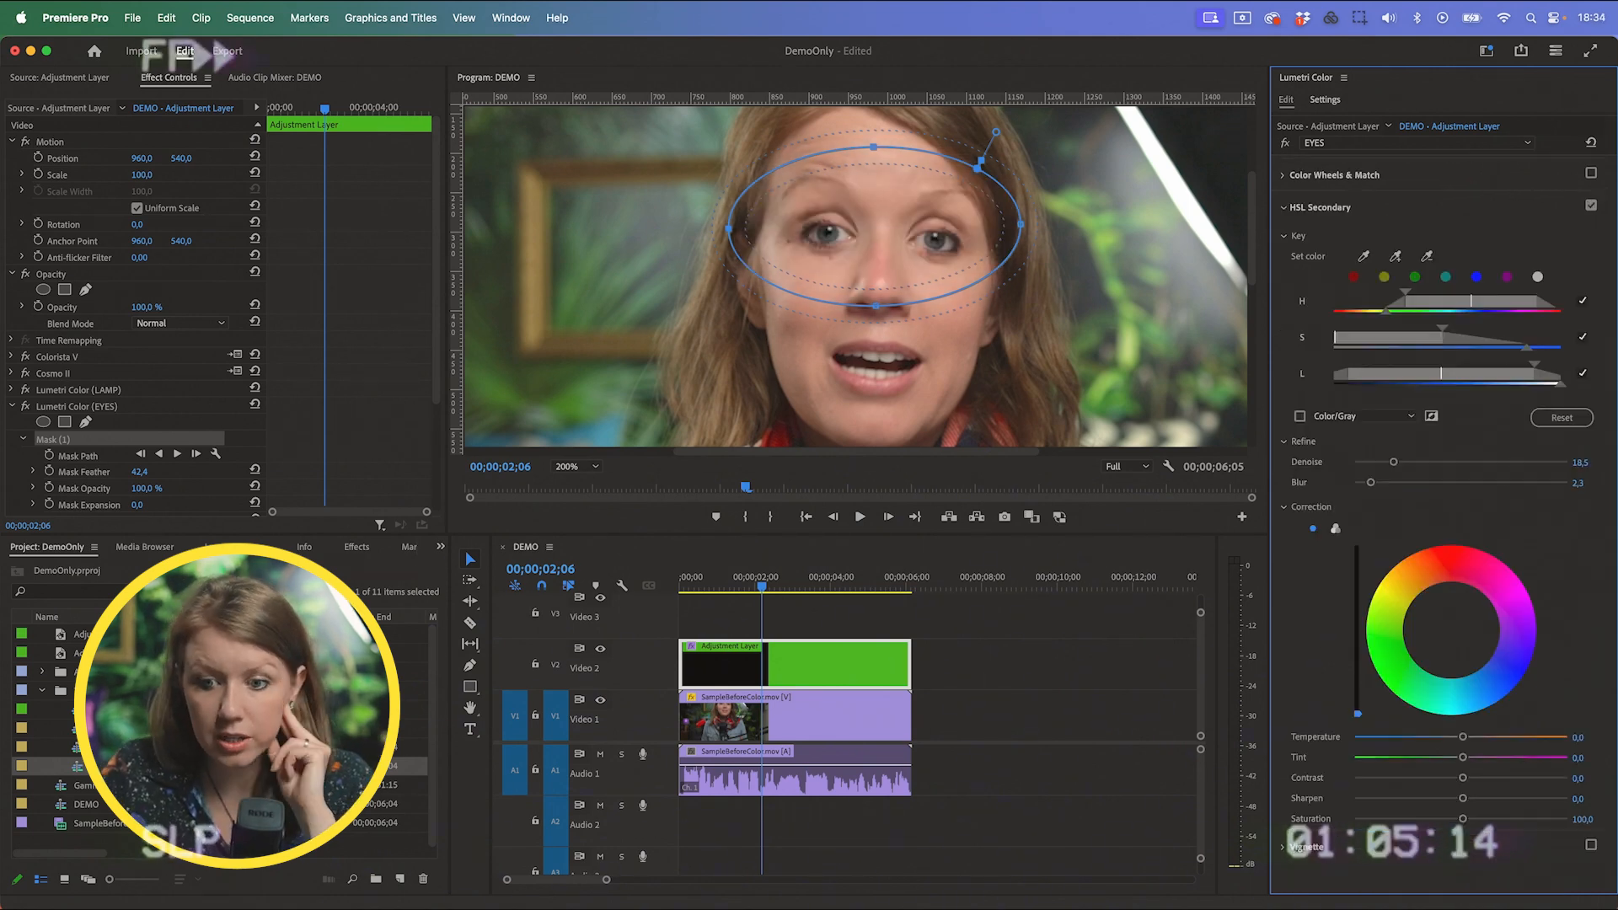
pyautogui.moveTo(1534, 366); pyautogui.dragTo(1542, 366)
pyautogui.moveTo(1358, 713); pyautogui.dragTo(1357, 627)
pyautogui.moveTo(1462, 798); pyautogui.dragTo(1478, 792)
pyautogui.moveTo(1462, 818); pyautogui.dragTo(1480, 813)
# Shift the EYES correction color wheel slightly toward blue and refine the key's hue range against the Color/Gray matte
pyautogui.click(577, 466)
pyautogui.moveTo(1451, 625); pyautogui.dragTo(1461, 638)
pyautogui.moveTo(1404, 288); pyautogui.dragTo(1441, 324)
pyautogui.click(1300, 411)
pyautogui.click(1300, 410)
# Recheck the EYES matte, and slightly lower the correction's Temperature and Contrast
pyautogui.click(77, 406)
pyautogui.click(1300, 441)
pyautogui.moveTo(1252, 206); pyautogui.dragTo(1252, 228)
pyautogui.click(1299, 442)
pyautogui.moveTo(1461, 762); pyautogui.dragTo(1451, 763)
pyautogui.moveTo(1462, 804); pyautogui.dragTo(1440, 803)
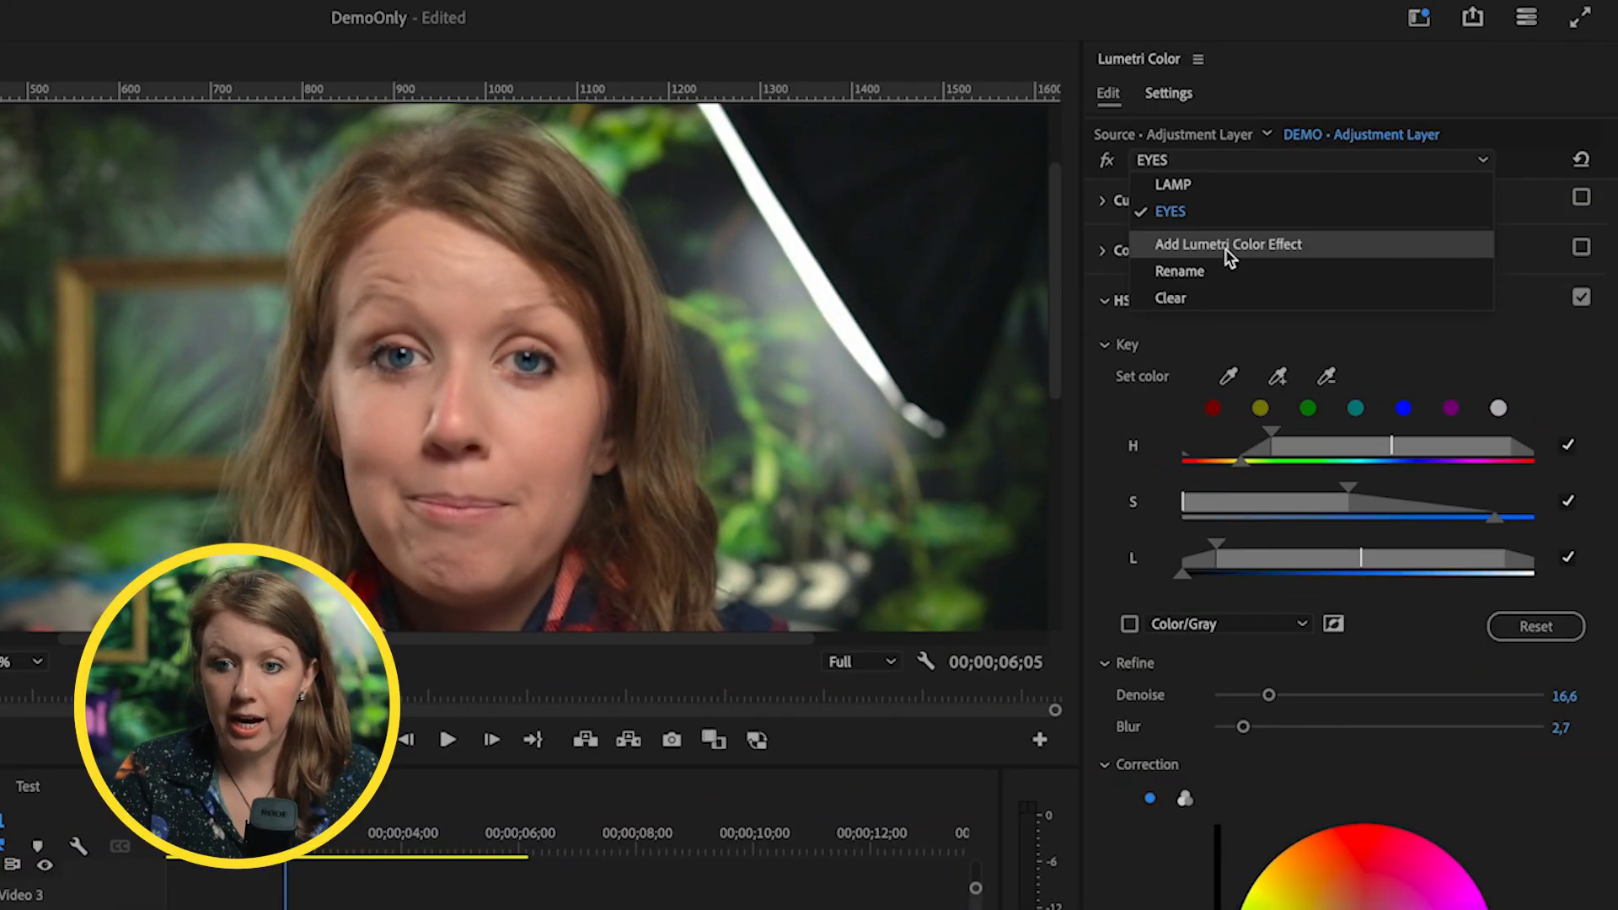
# Add another Lumetri Color effect to the adjustment layer and name it LIPS
pyautogui.click(1228, 251)
pyautogui.write('L')
pyautogui.write('IP')
pyautogui.write('S')
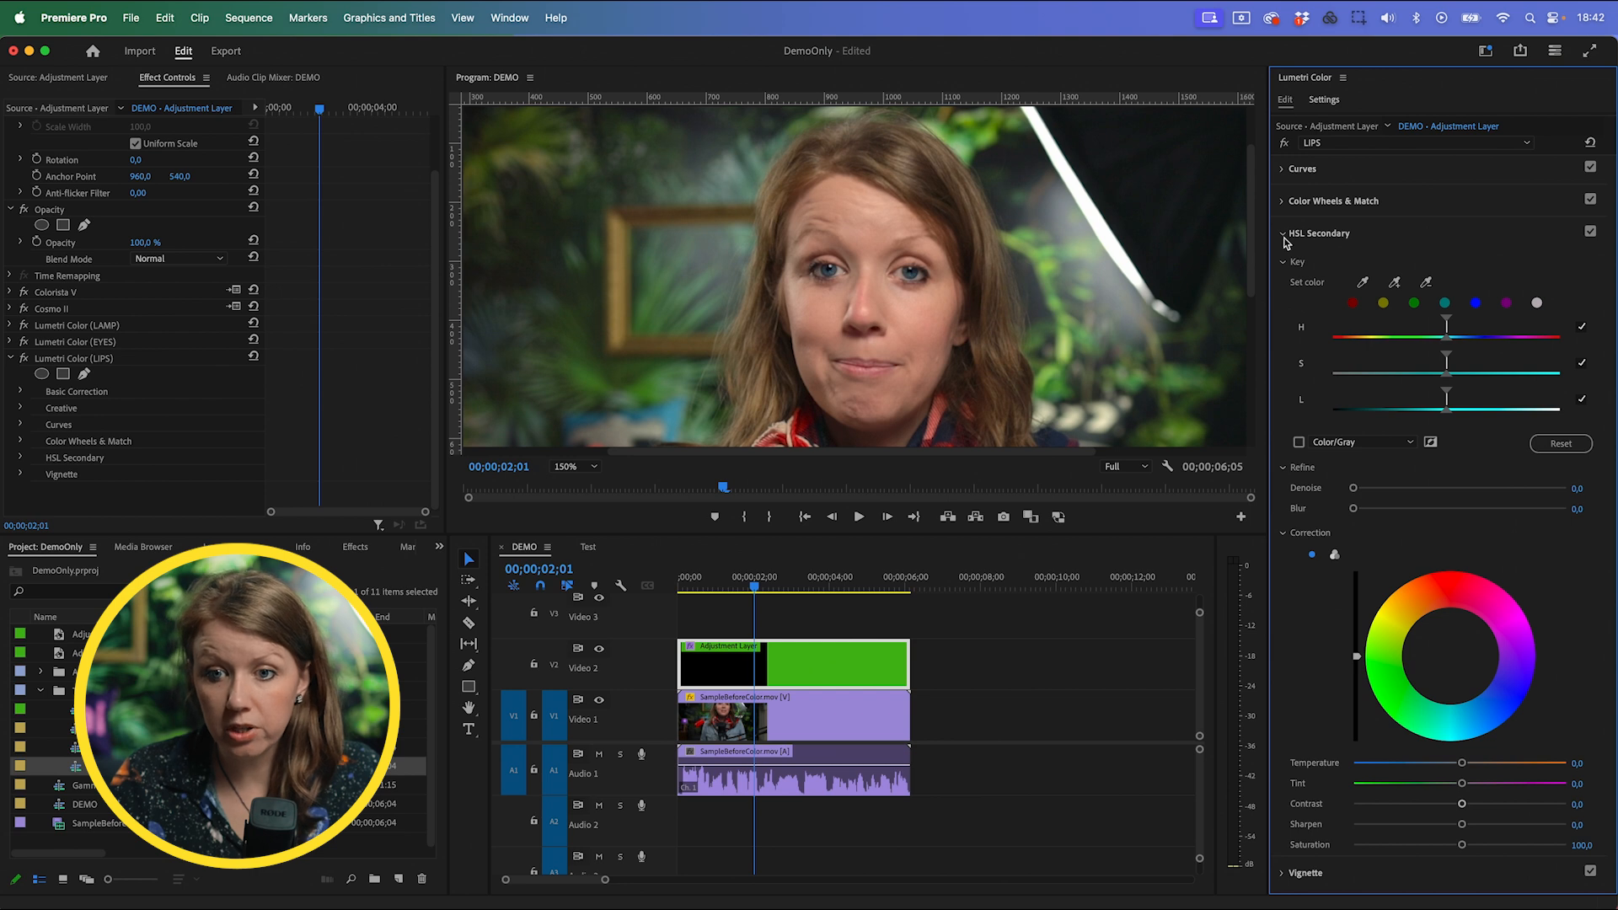
# Try boosting the reds in the LIPS effect's Hue vs Sat curve
pyautogui.click(1285, 236)
pyautogui.click(1282, 238)
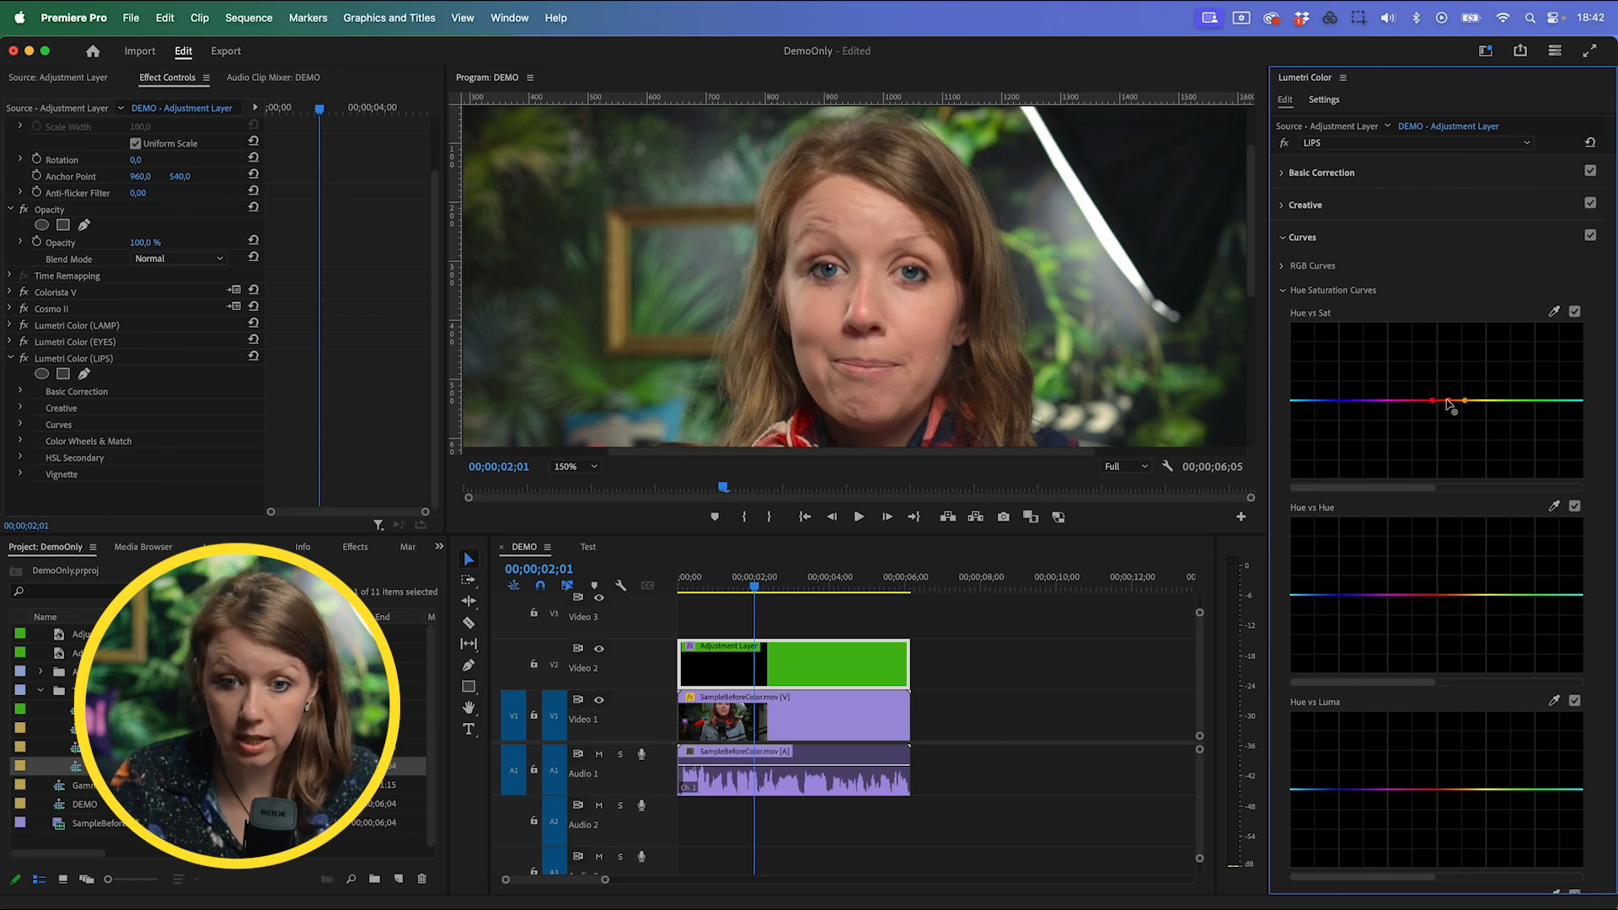
pyautogui.moveTo(1447, 401); pyautogui.dragTo(1445, 375)
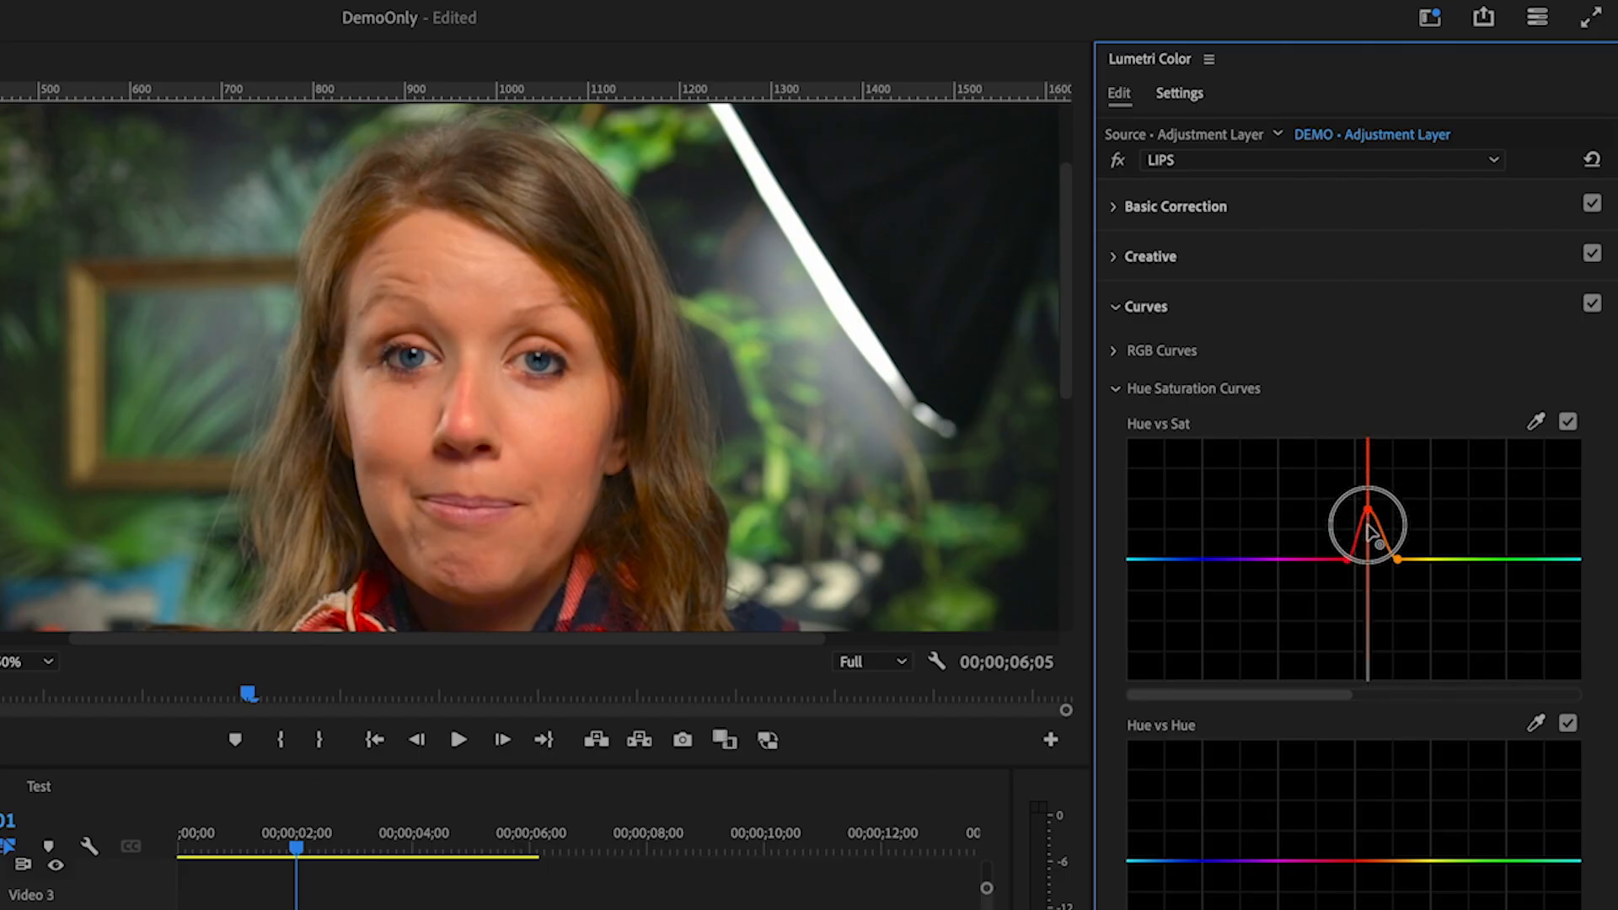
pyautogui.moveTo(1367, 524); pyautogui.dragTo(1366, 541)
pyautogui.moveTo(1367, 541); pyautogui.dragTo(1367, 529)
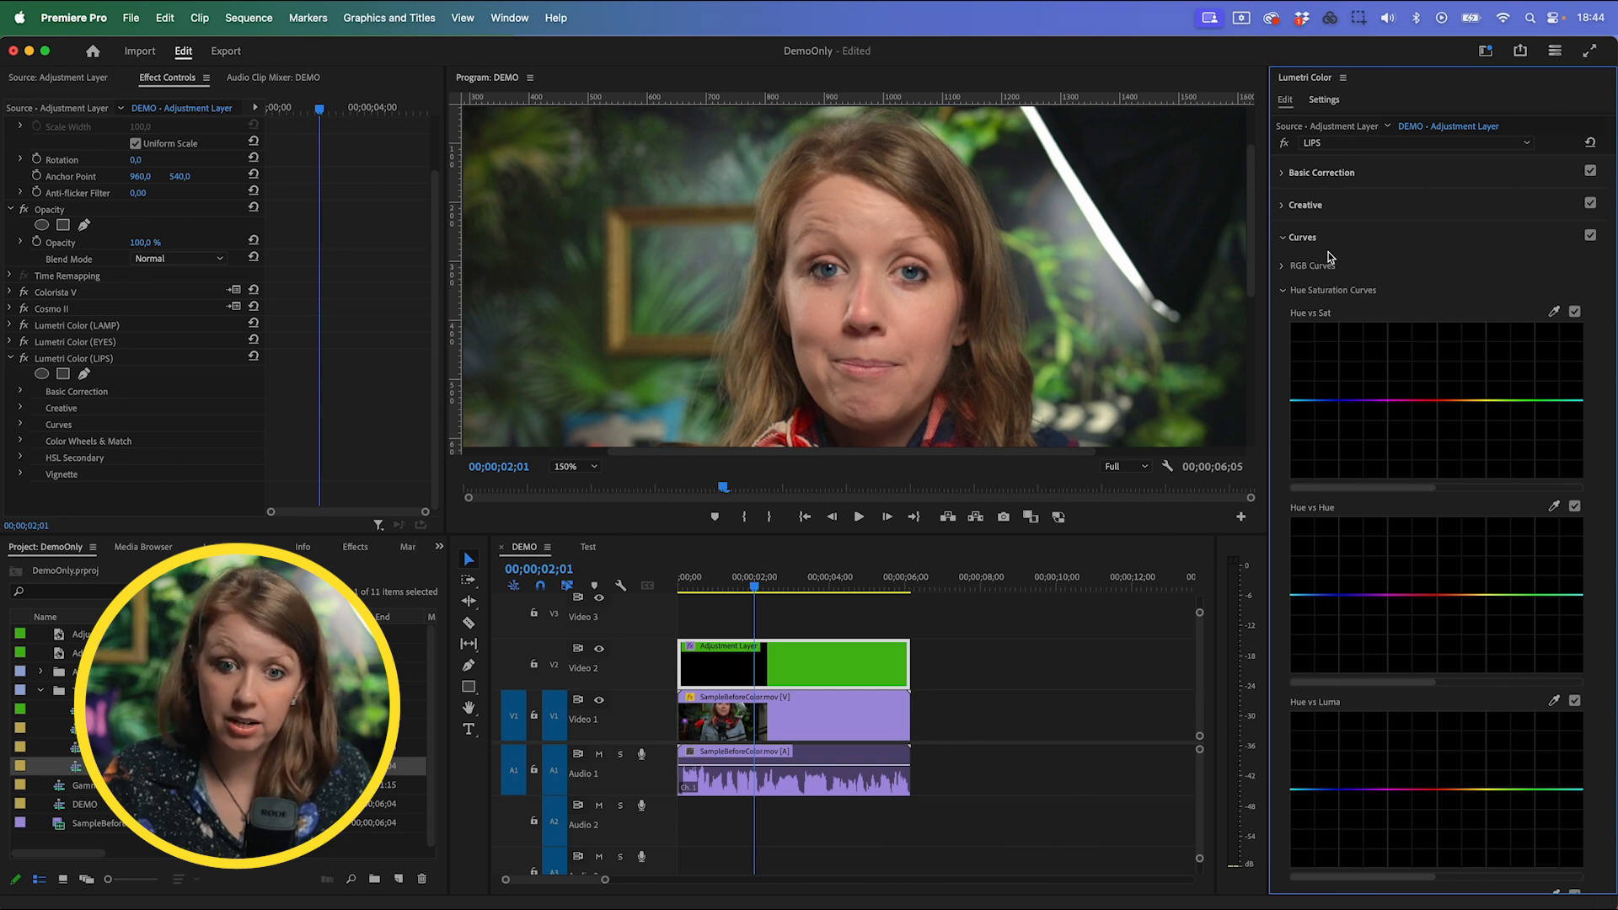
# Set the LIPS effect's HSL Secondary key to the red preset color
pyautogui.click(1280, 292)
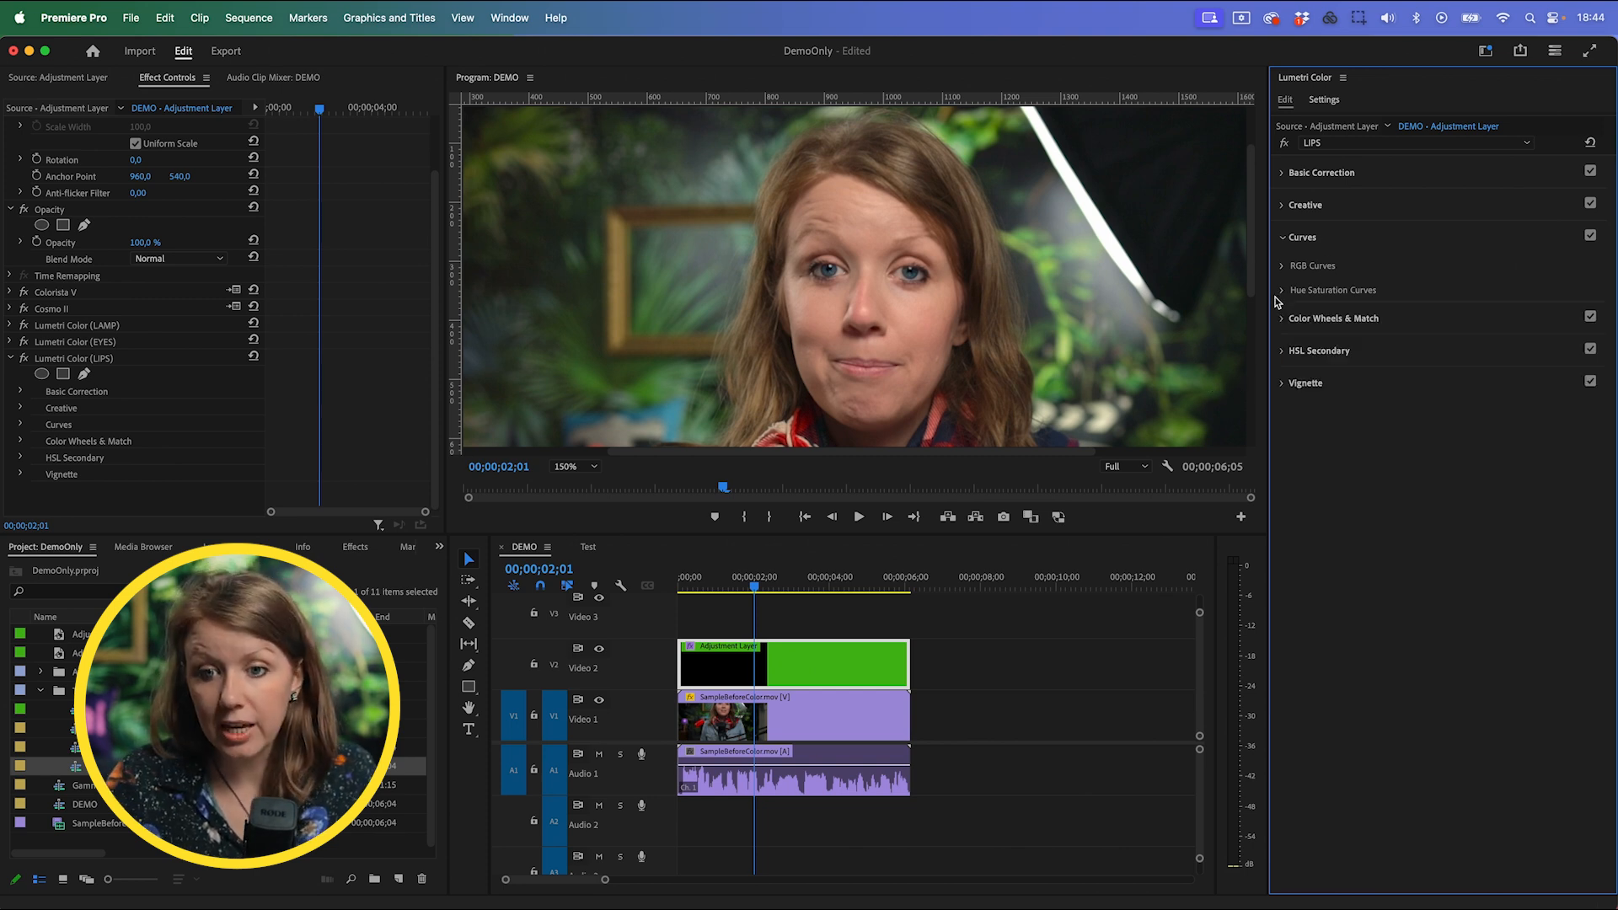
pyautogui.click(1281, 350)
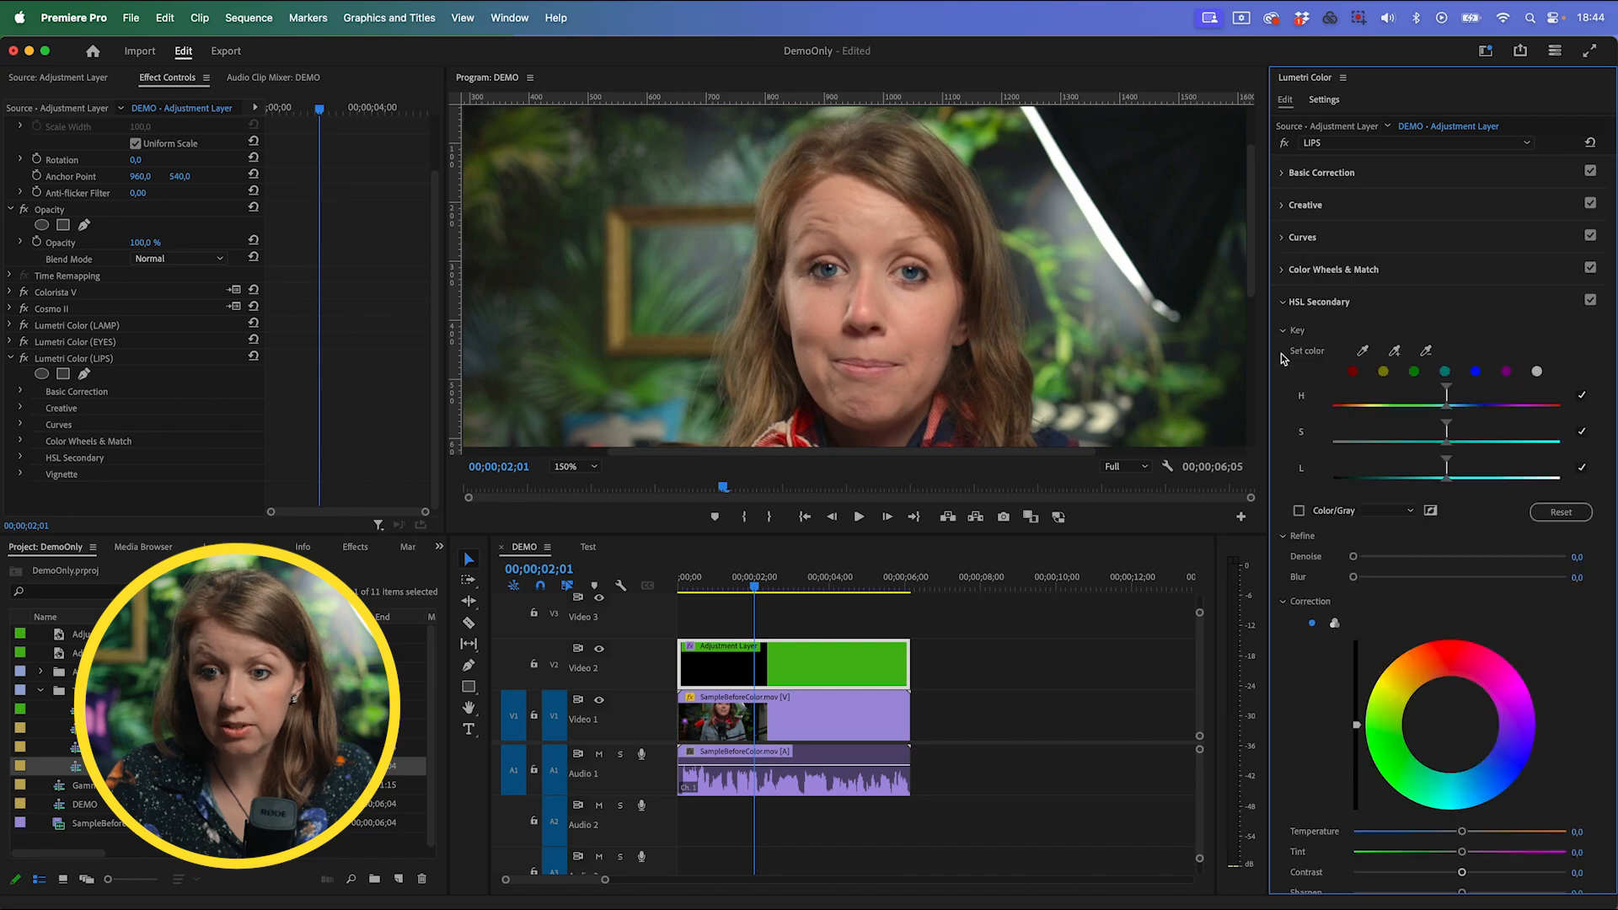
pyautogui.click(1352, 371)
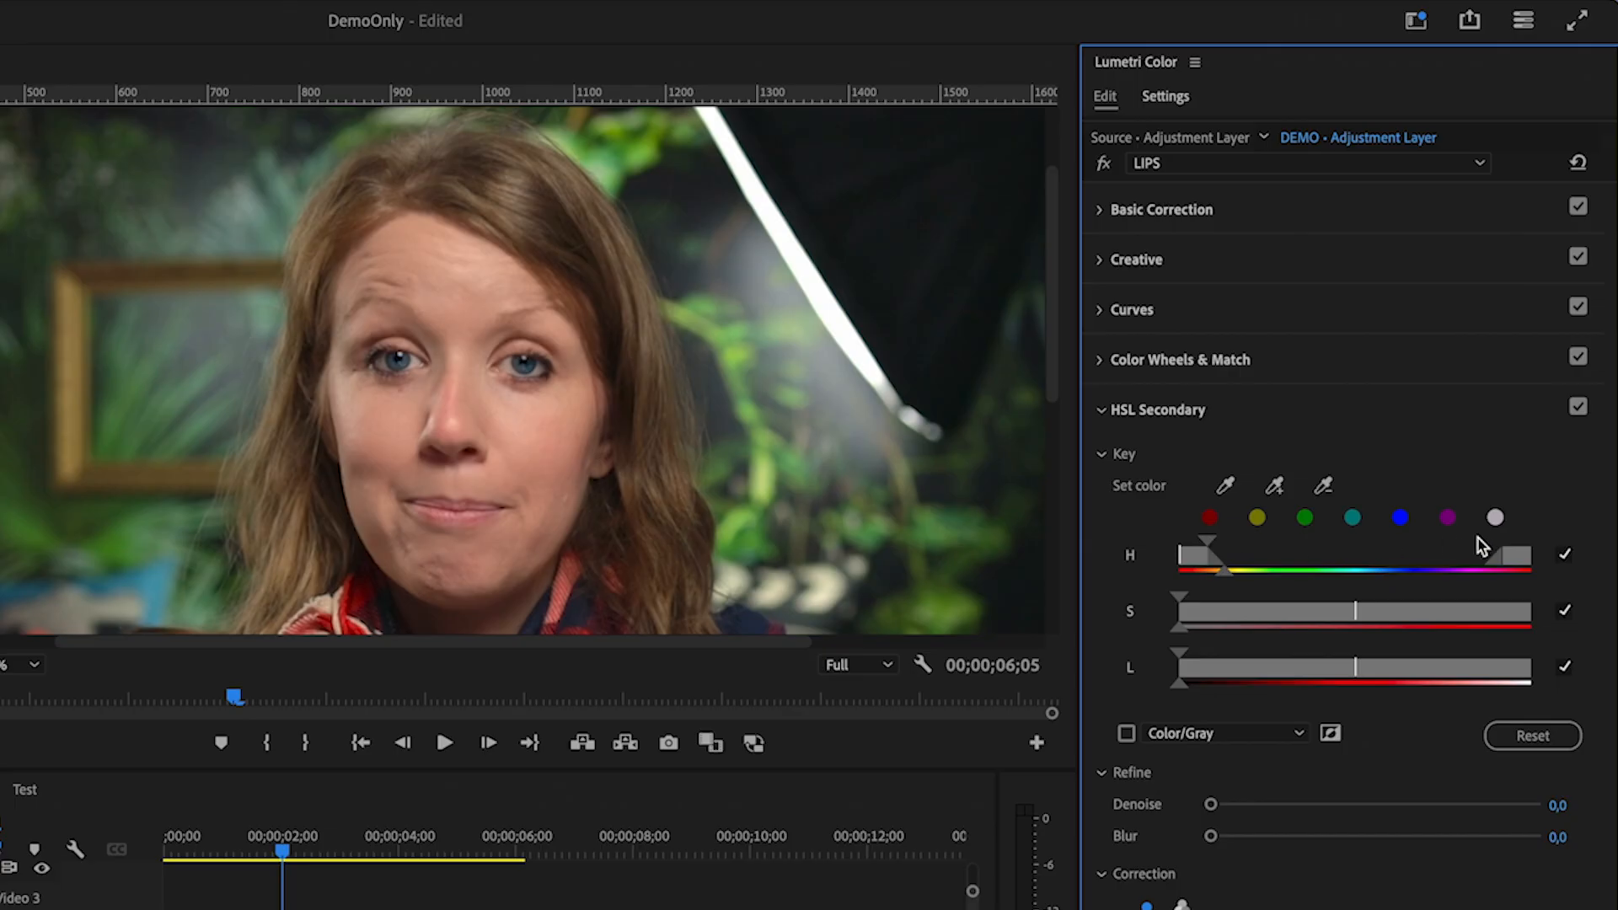
# Show the LIPS key matte as Color/Gray and narrow its hue, saturation and luminance ranges toward the pinkish lip tones
pyautogui.click(1125, 734)
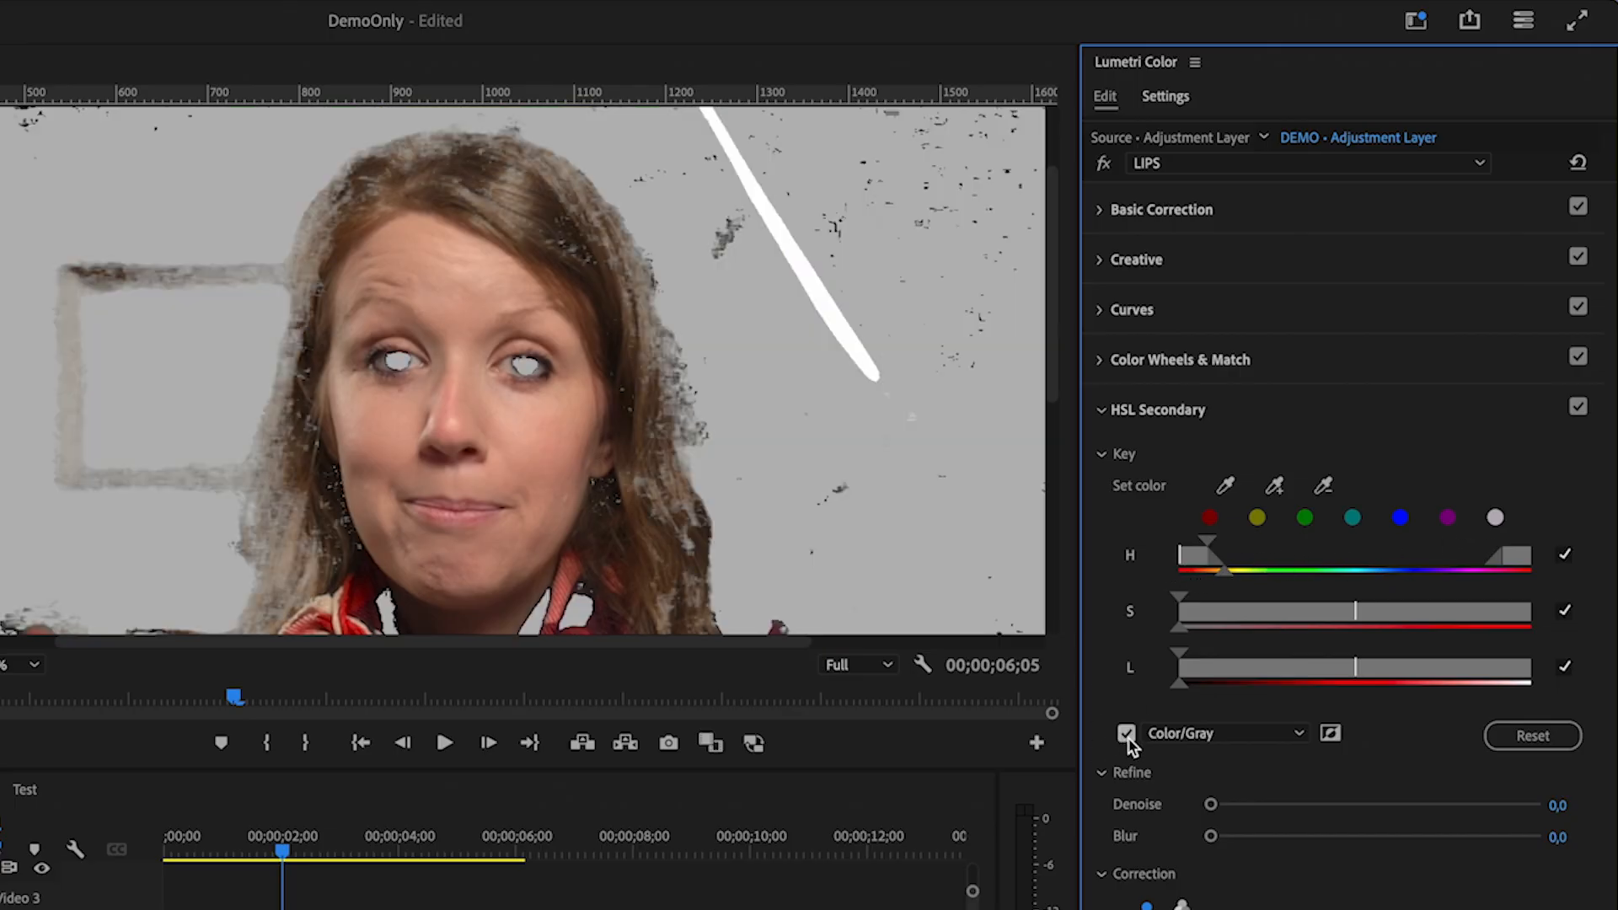
pyautogui.moveTo(1226, 563); pyautogui.dragTo(1133, 573)
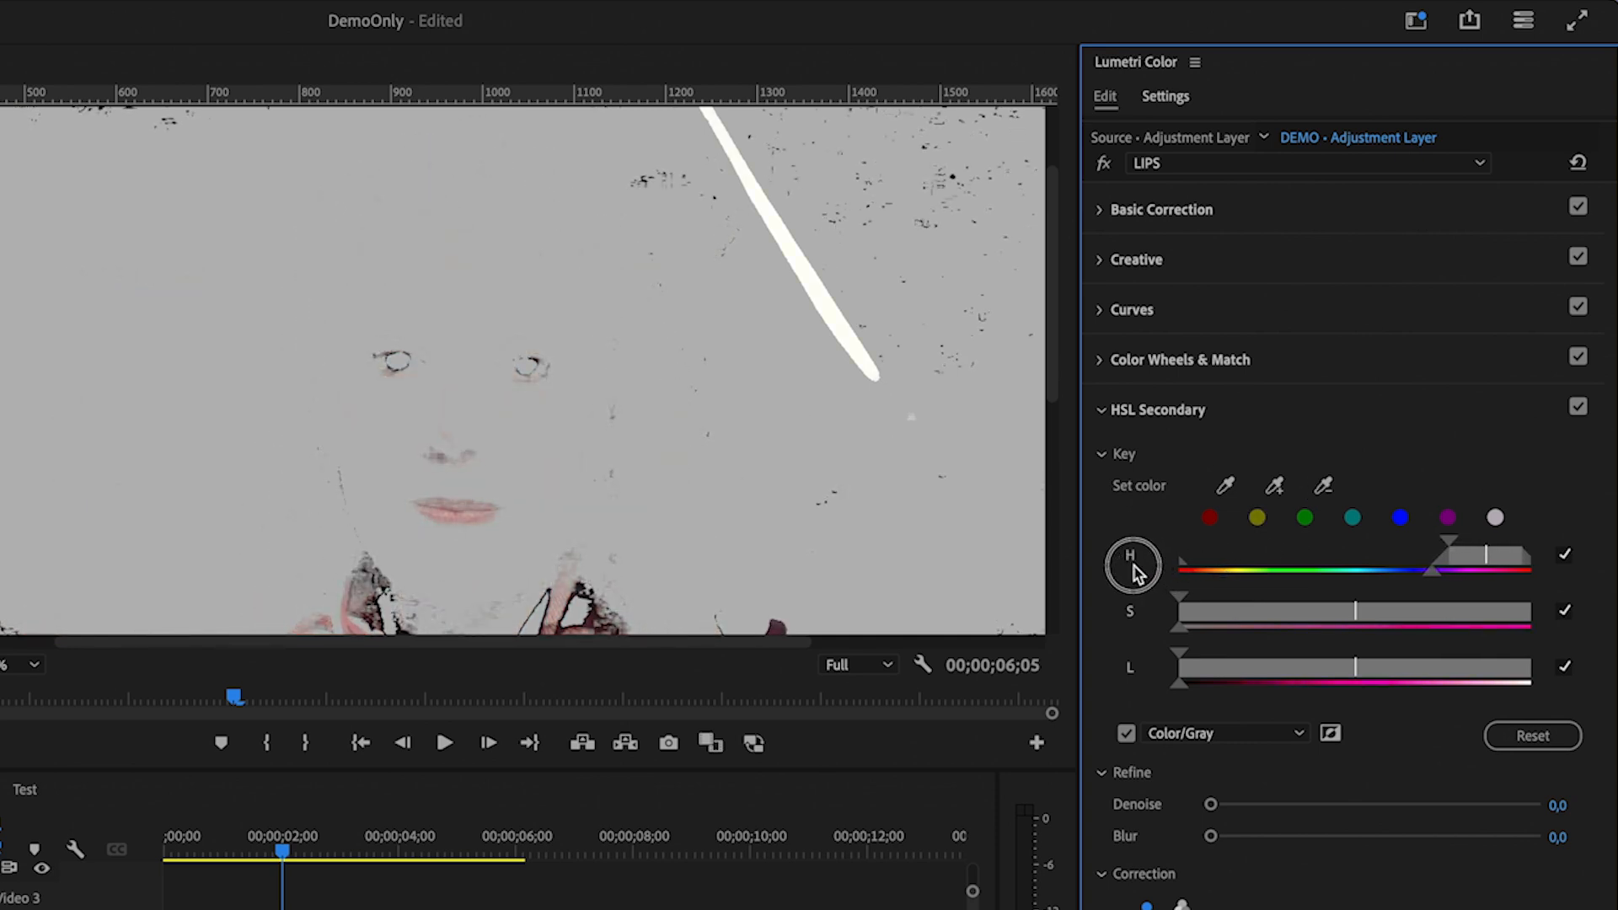
pyautogui.moveTo(1435, 576); pyautogui.dragTo(1431, 578)
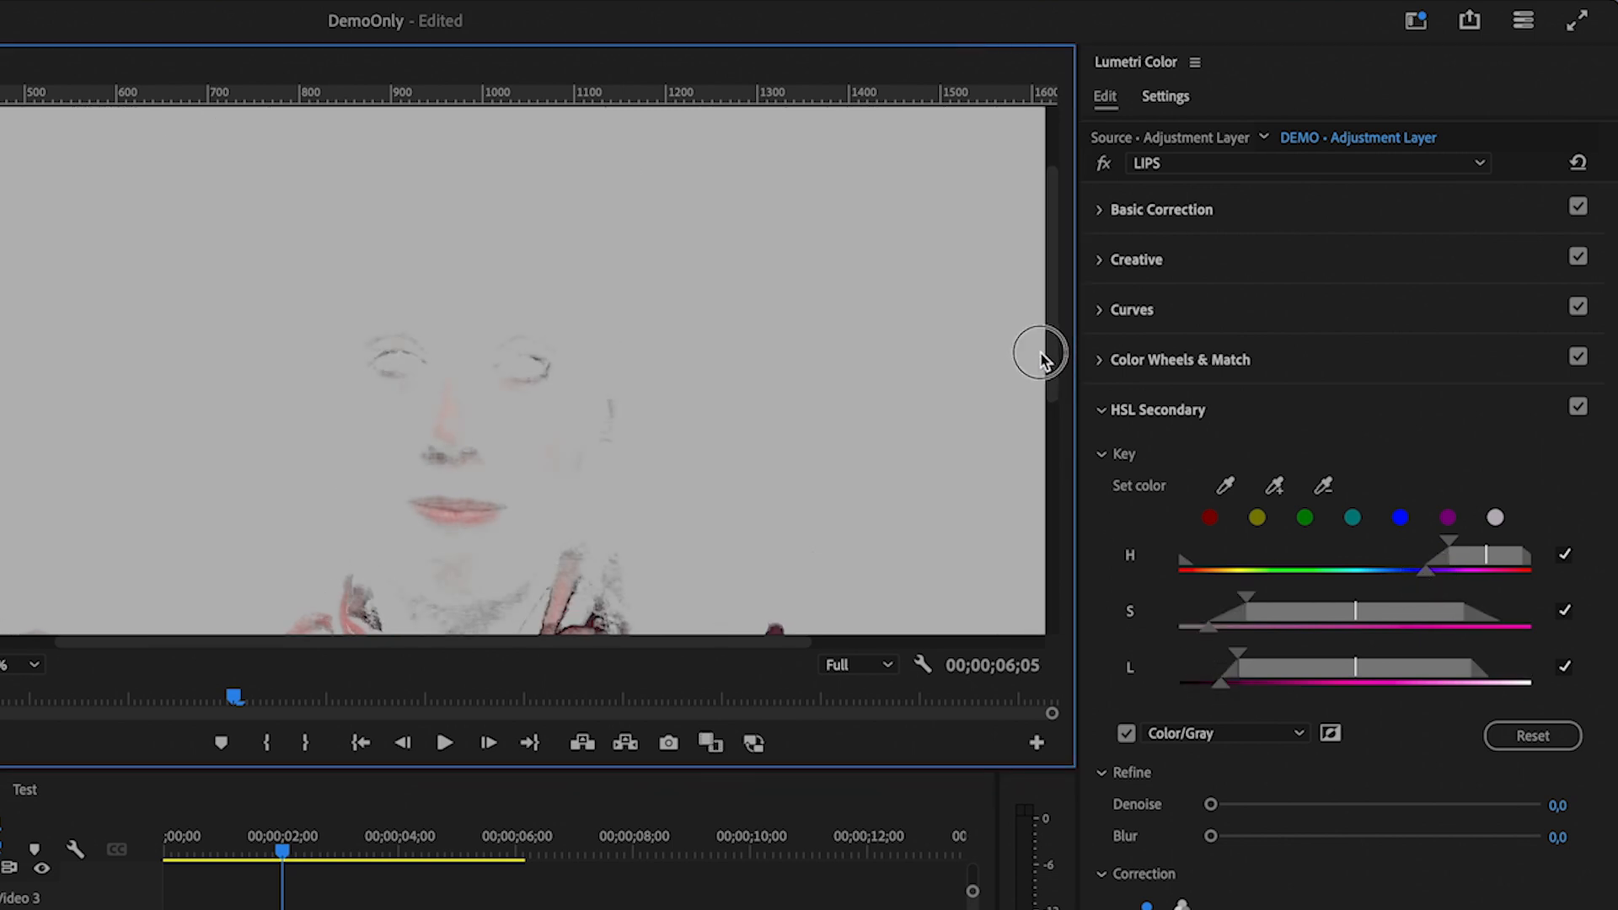
pyautogui.moveTo(1051, 351)
pyautogui.mouseDown()
pyautogui.moveTo(1068, 553)
pyautogui.moveTo(1047, 371)
pyautogui.mouseUp()
pyautogui.moveTo(1450, 543); pyautogui.dragTo(1446, 545)
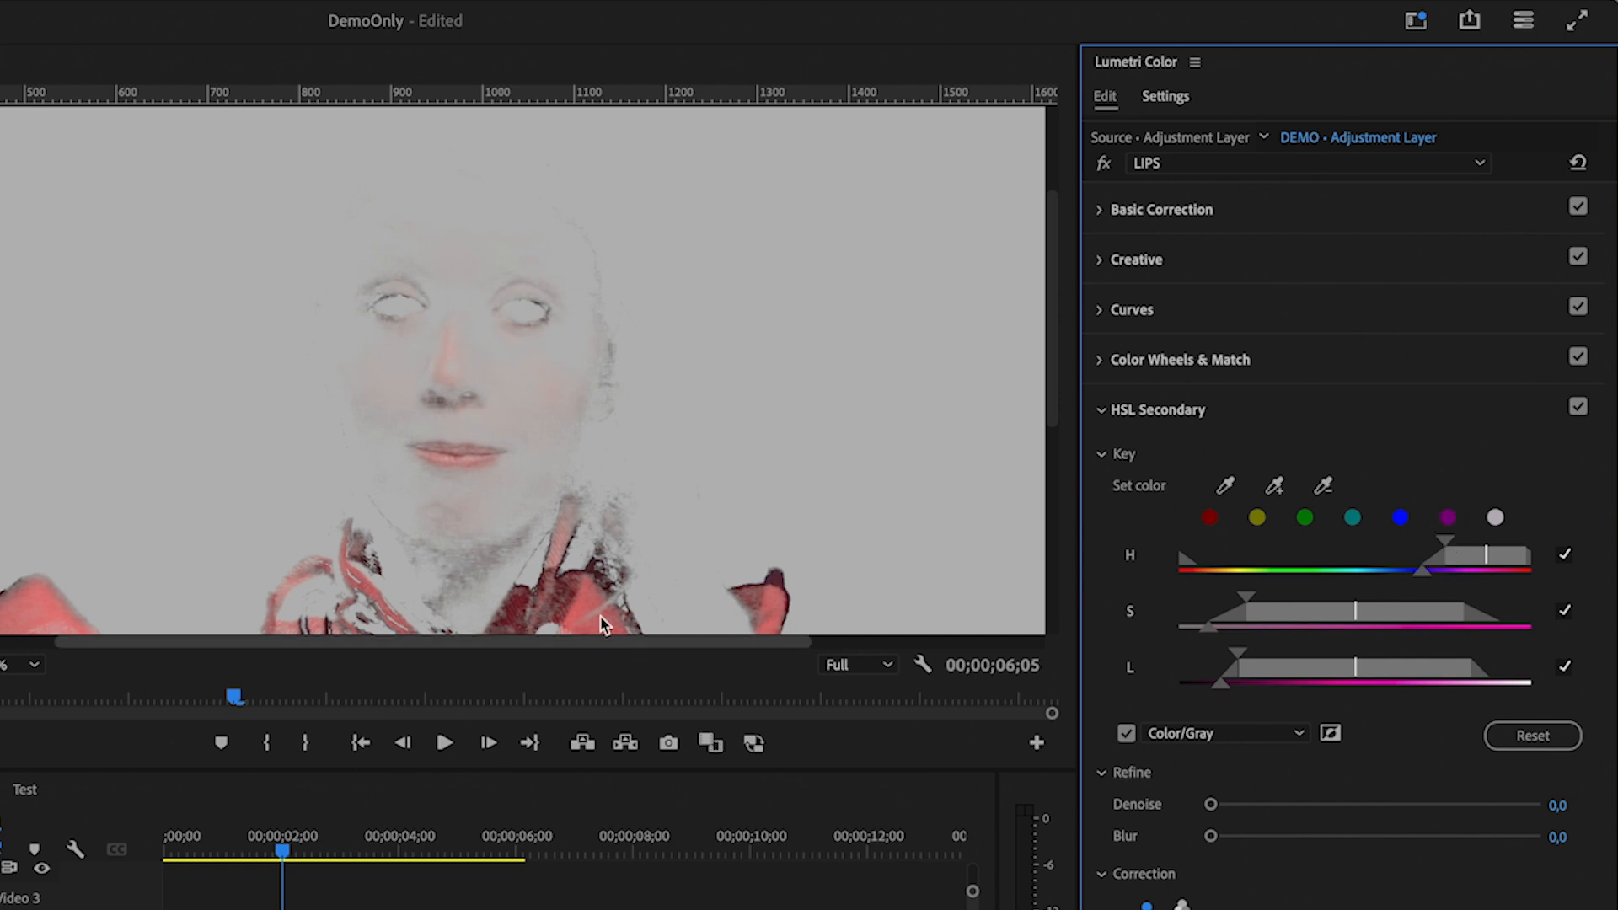
# Draw a feathered freeform mask around the mouth and refine the LIPS key with Denoise 10.3 and Blur 1.1
pyautogui.click(554, 412)
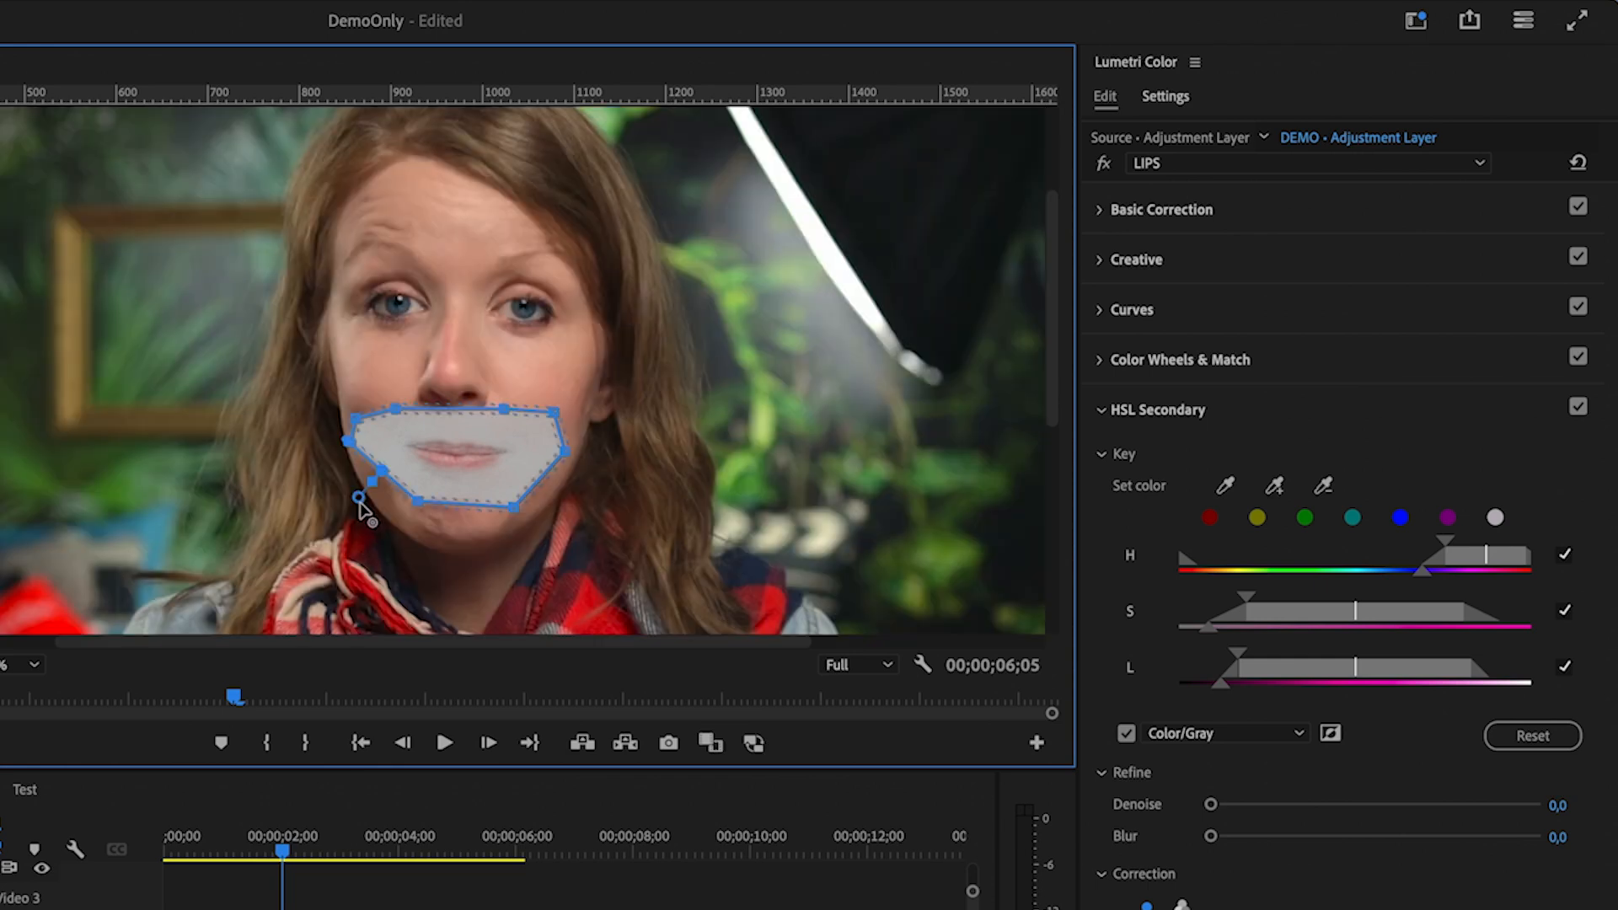
pyautogui.moveTo(358, 501); pyautogui.dragTo(350, 510)
pyautogui.moveTo(1205, 629); pyautogui.dragTo(1236, 603)
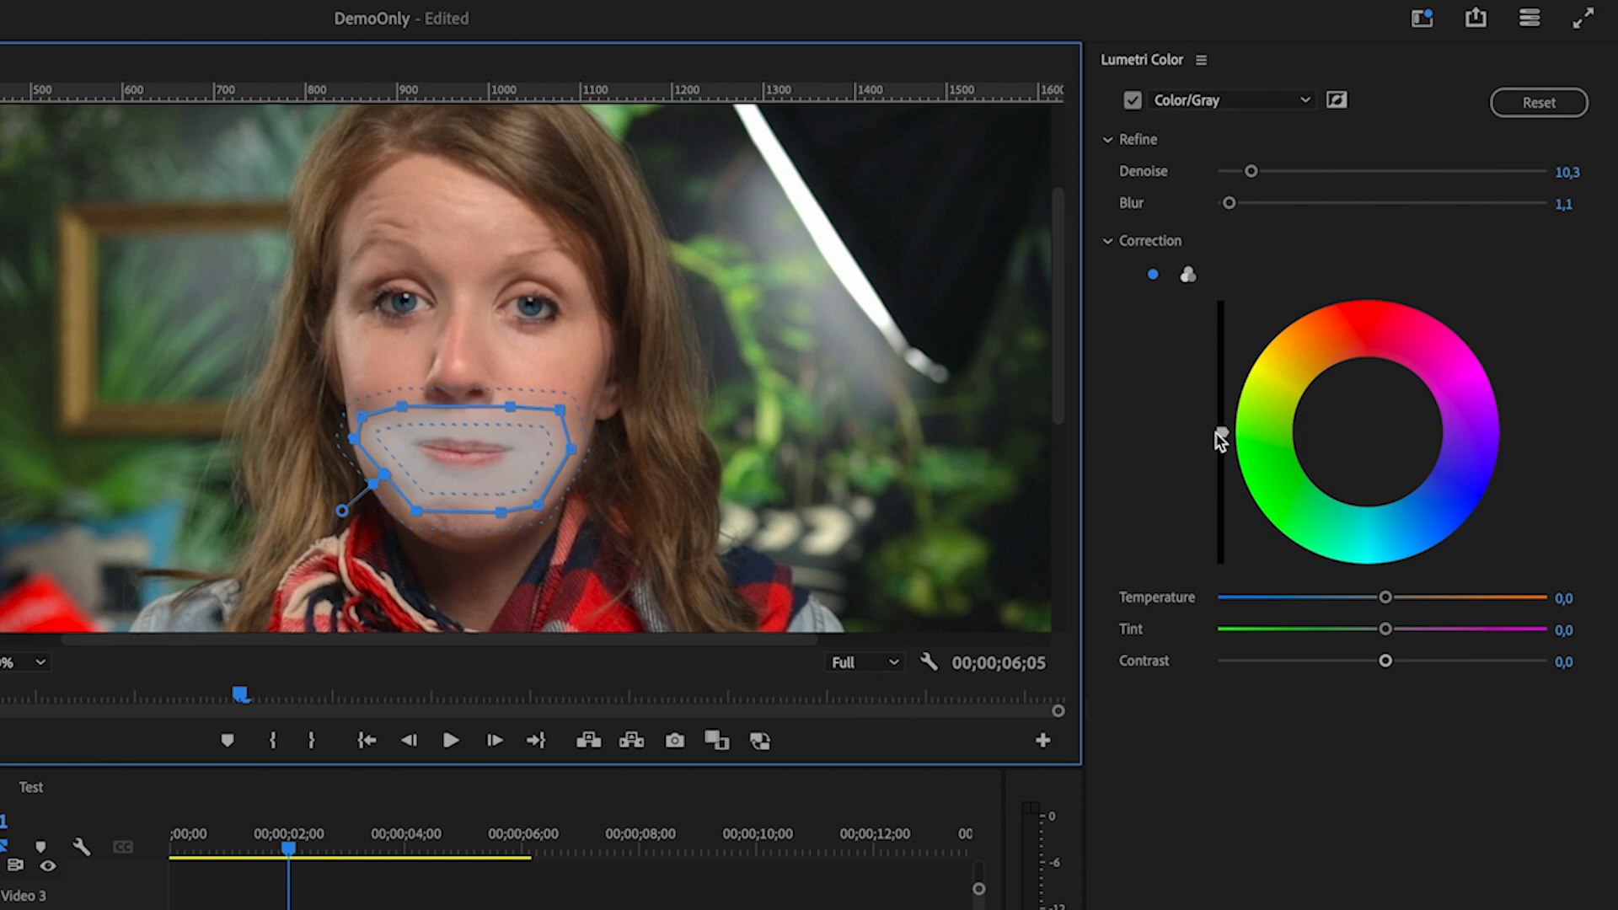
# Hide the matte and set the LIPS correction's Temperature to 16.6 and Tint to 4.1
pyautogui.click(1219, 373)
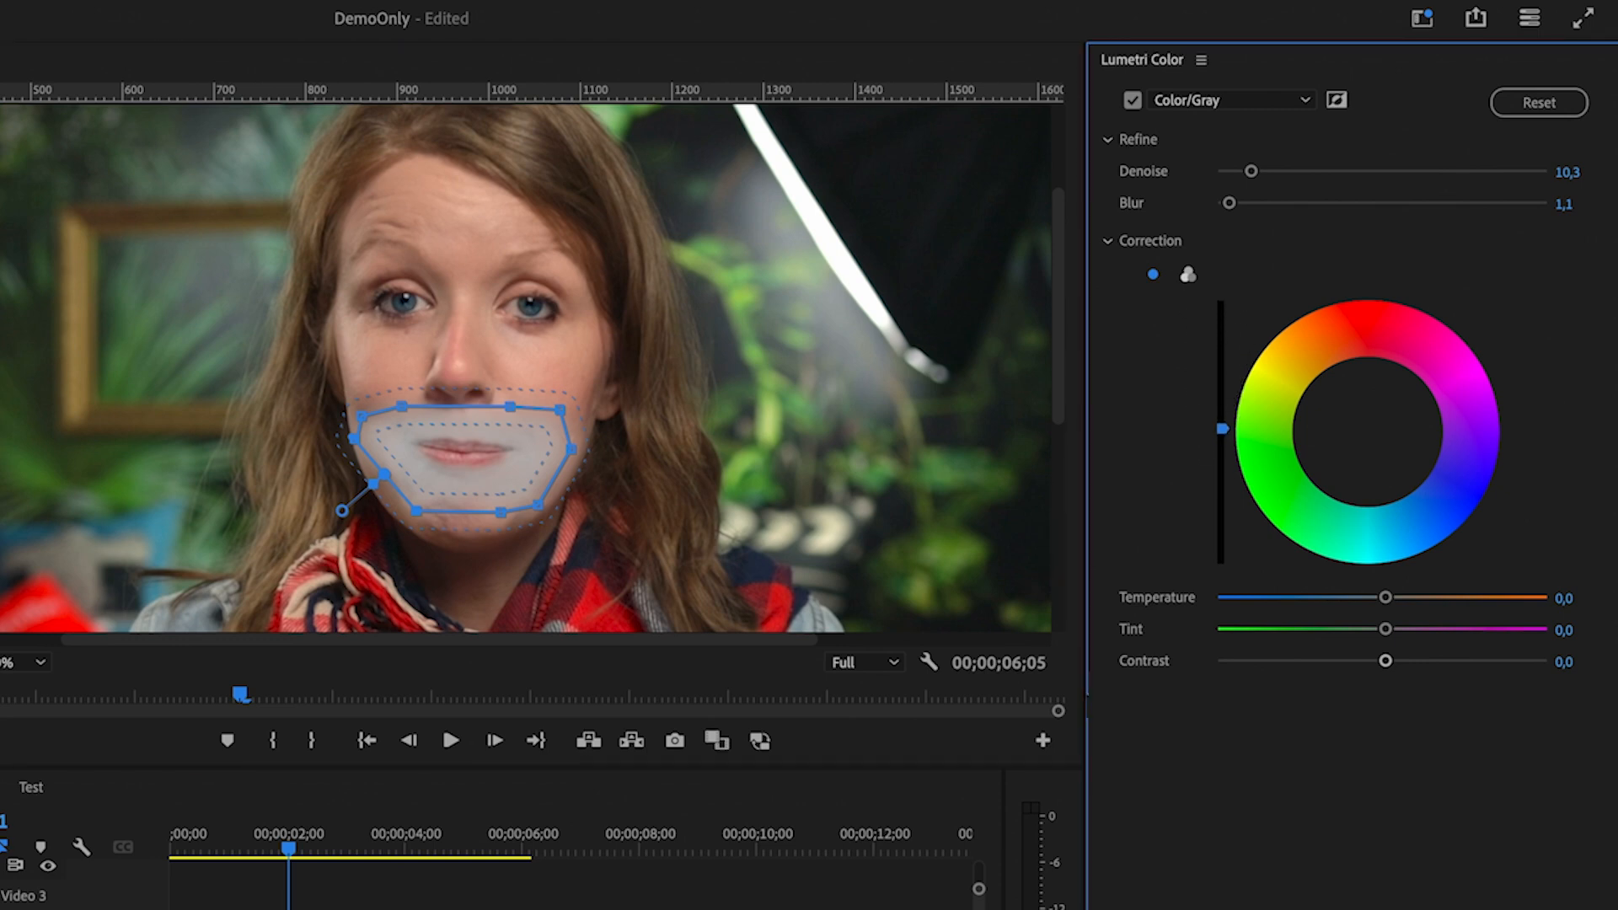
pyautogui.moveTo(1222, 404)
pyautogui.mouseDown()
pyautogui.moveTo(1222, 311)
pyautogui.moveTo(1221, 433)
pyautogui.mouseUp()
pyautogui.scroll(-3, 1492, 519)
pyautogui.moveTo(1389, 514)
pyautogui.mouseDown()
pyautogui.moveTo(1422, 513)
pyautogui.moveTo(1396, 518)
pyautogui.mouseUp()
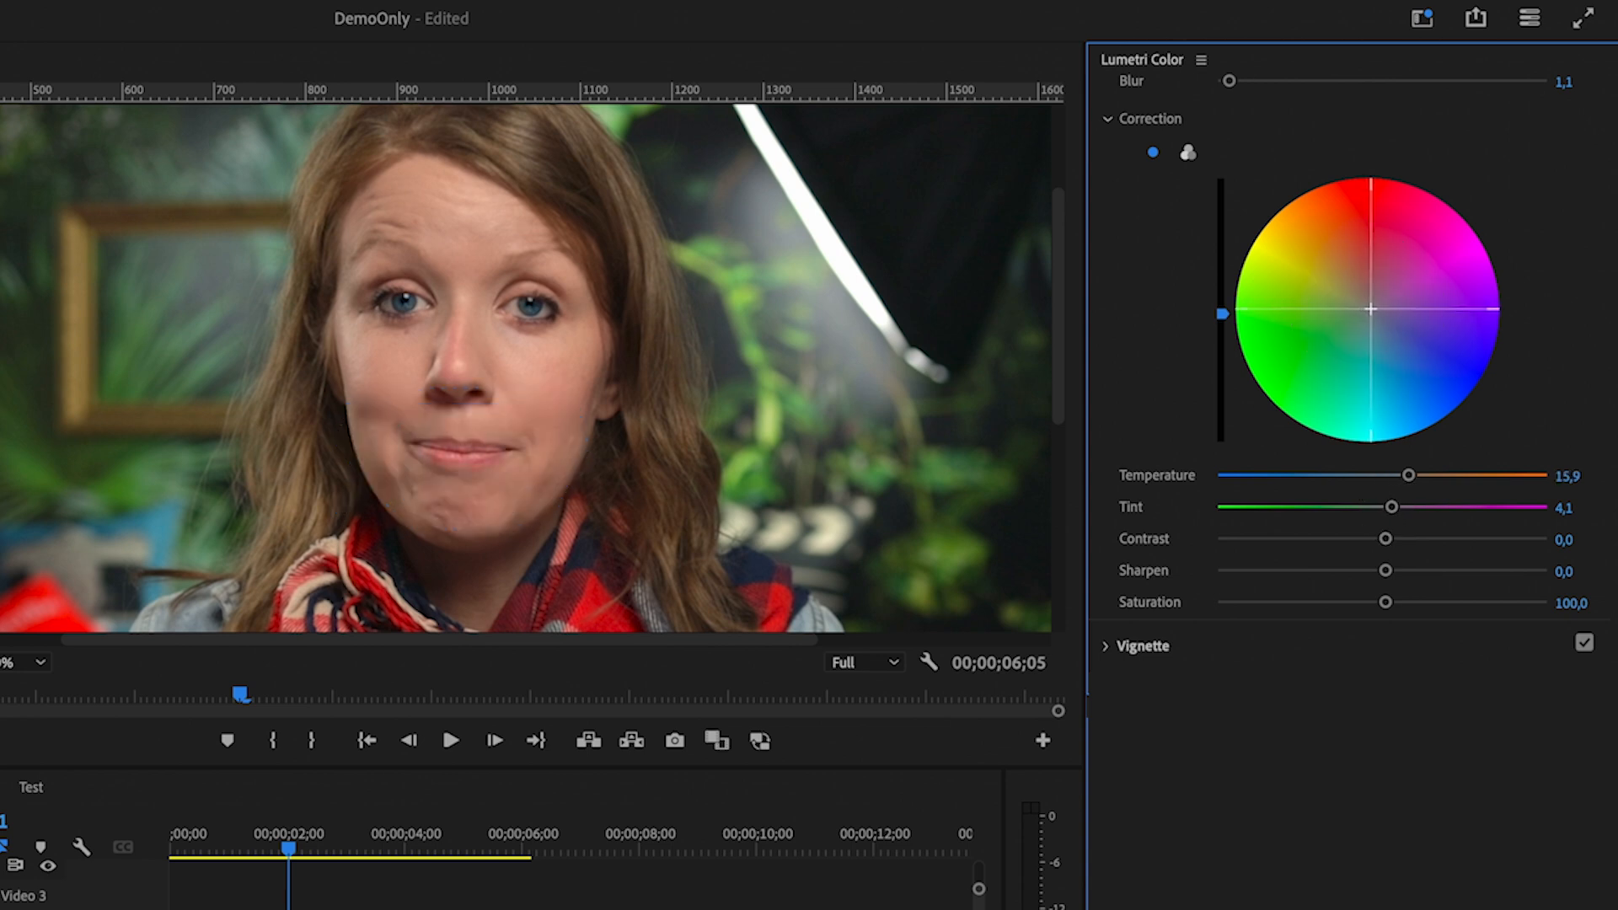
pyautogui.moveTo(1411, 477); pyautogui.dragTo(1301, 492)
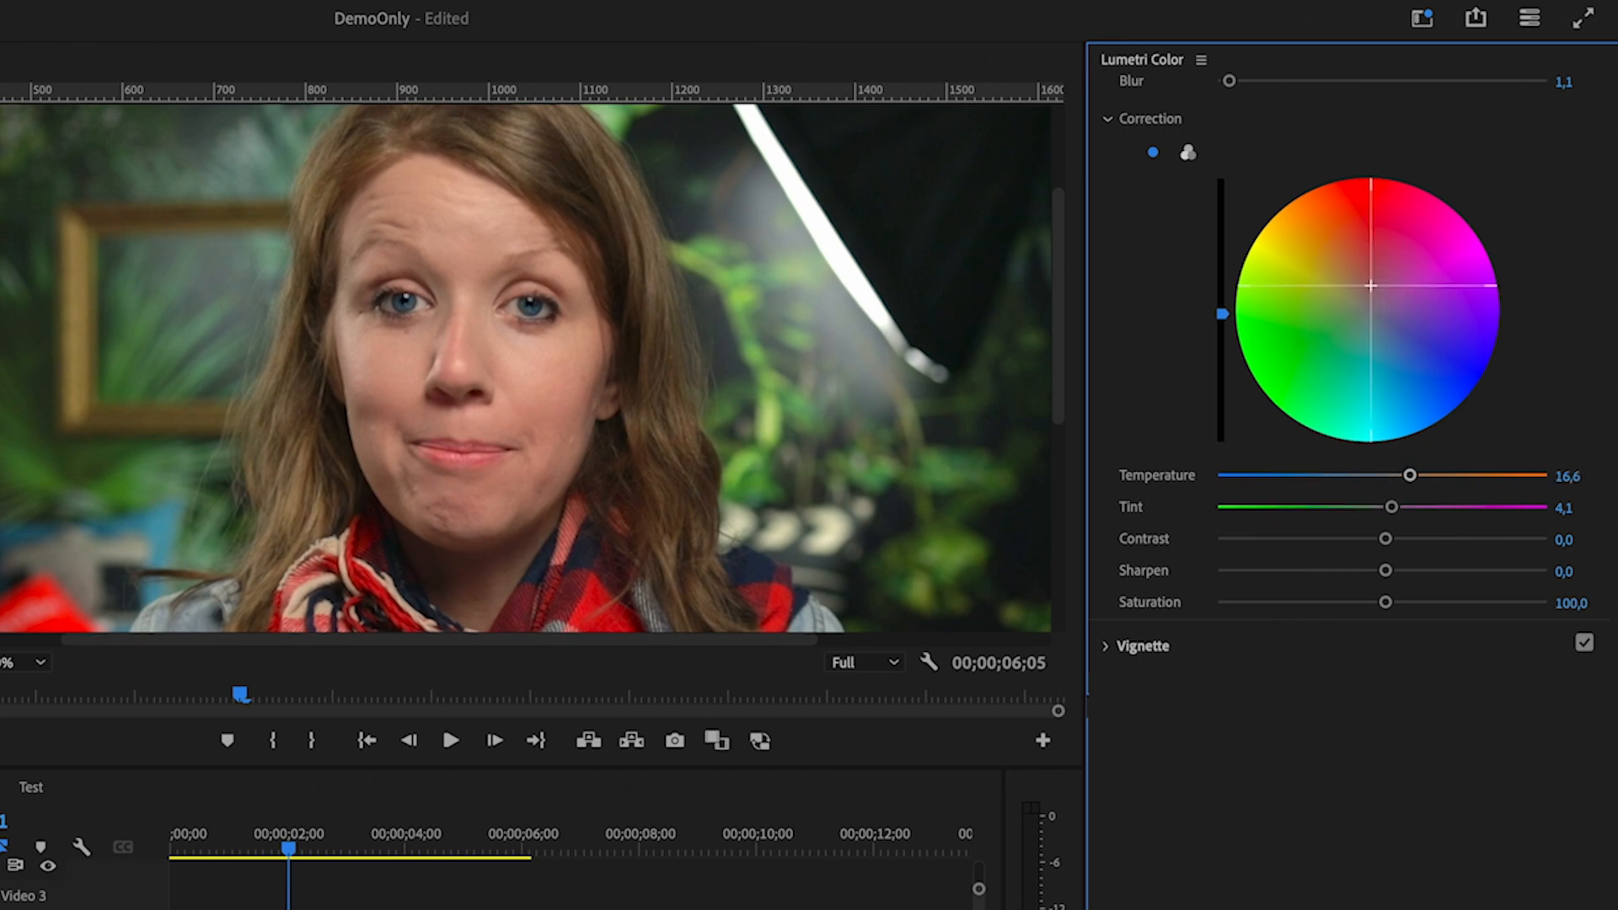
# Test strong red on the LIPS correction's color wheel and settle on a moderate shift toward red
pyautogui.moveTo(1369, 275); pyautogui.dragTo(1376, 179)
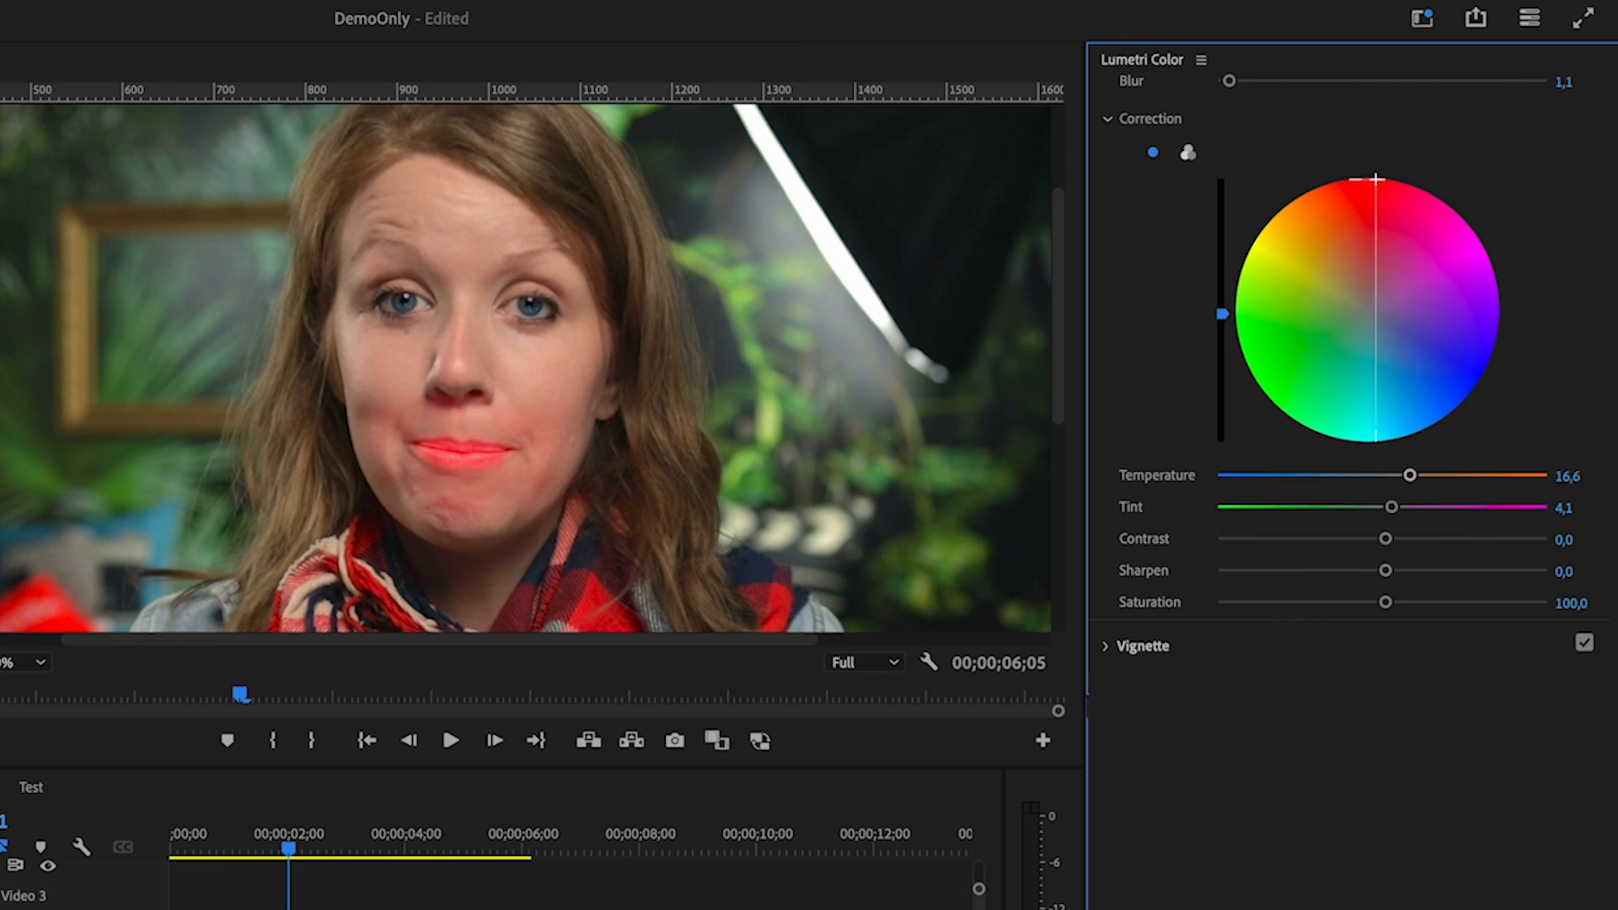
pyautogui.moveTo(1377, 242); pyautogui.dragTo(1380, 179)
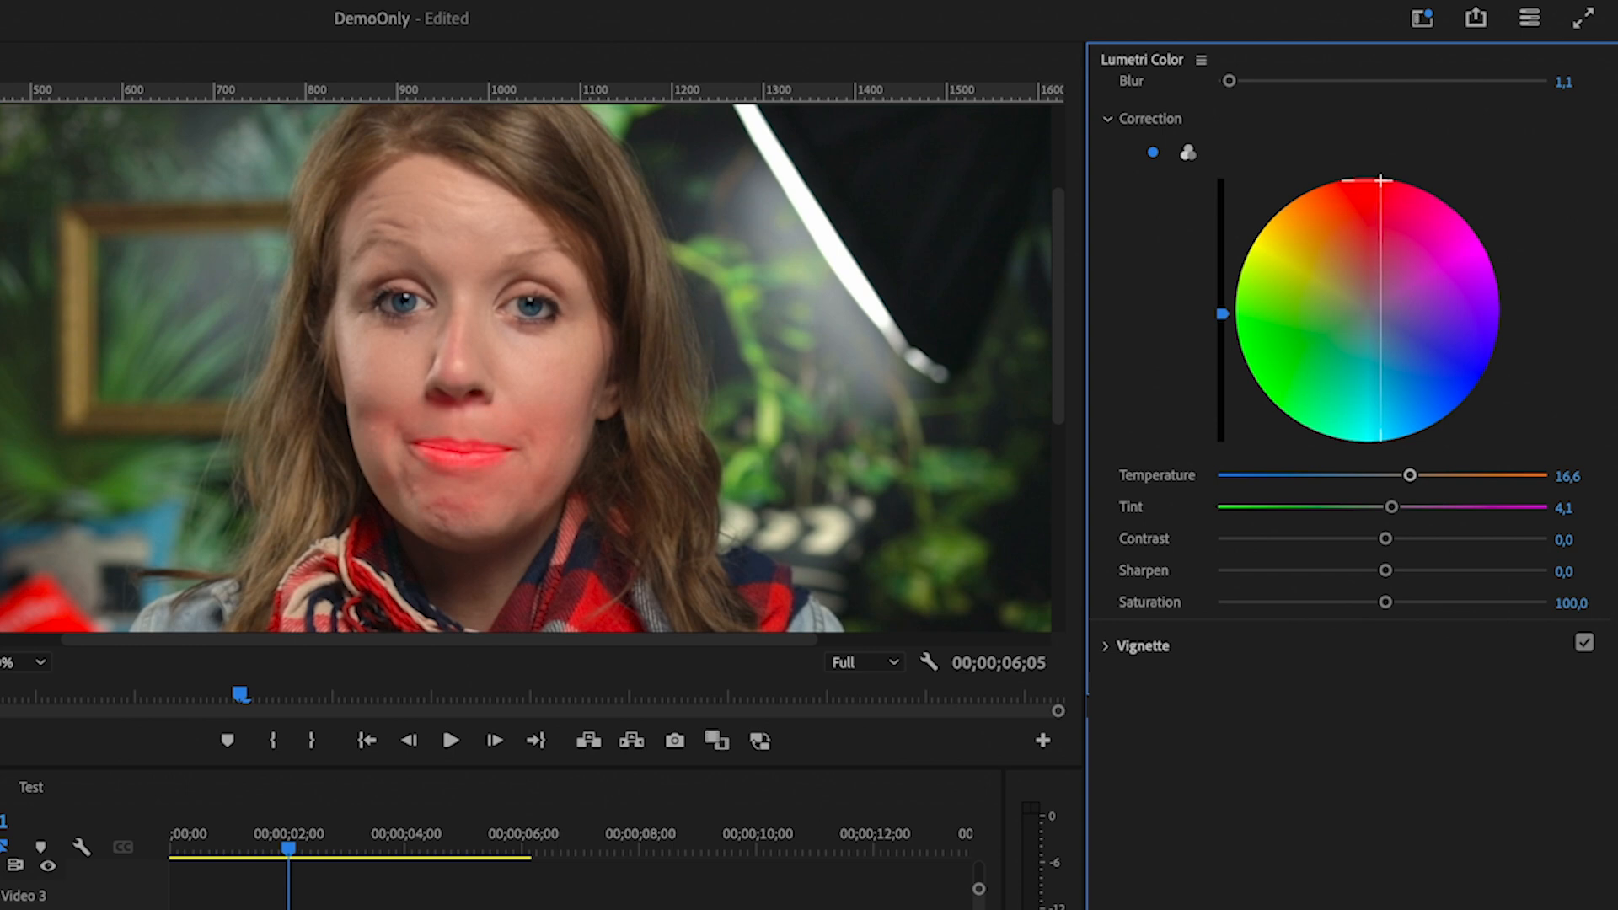
pyautogui.moveTo(1379, 200); pyautogui.dragTo(1371, 268)
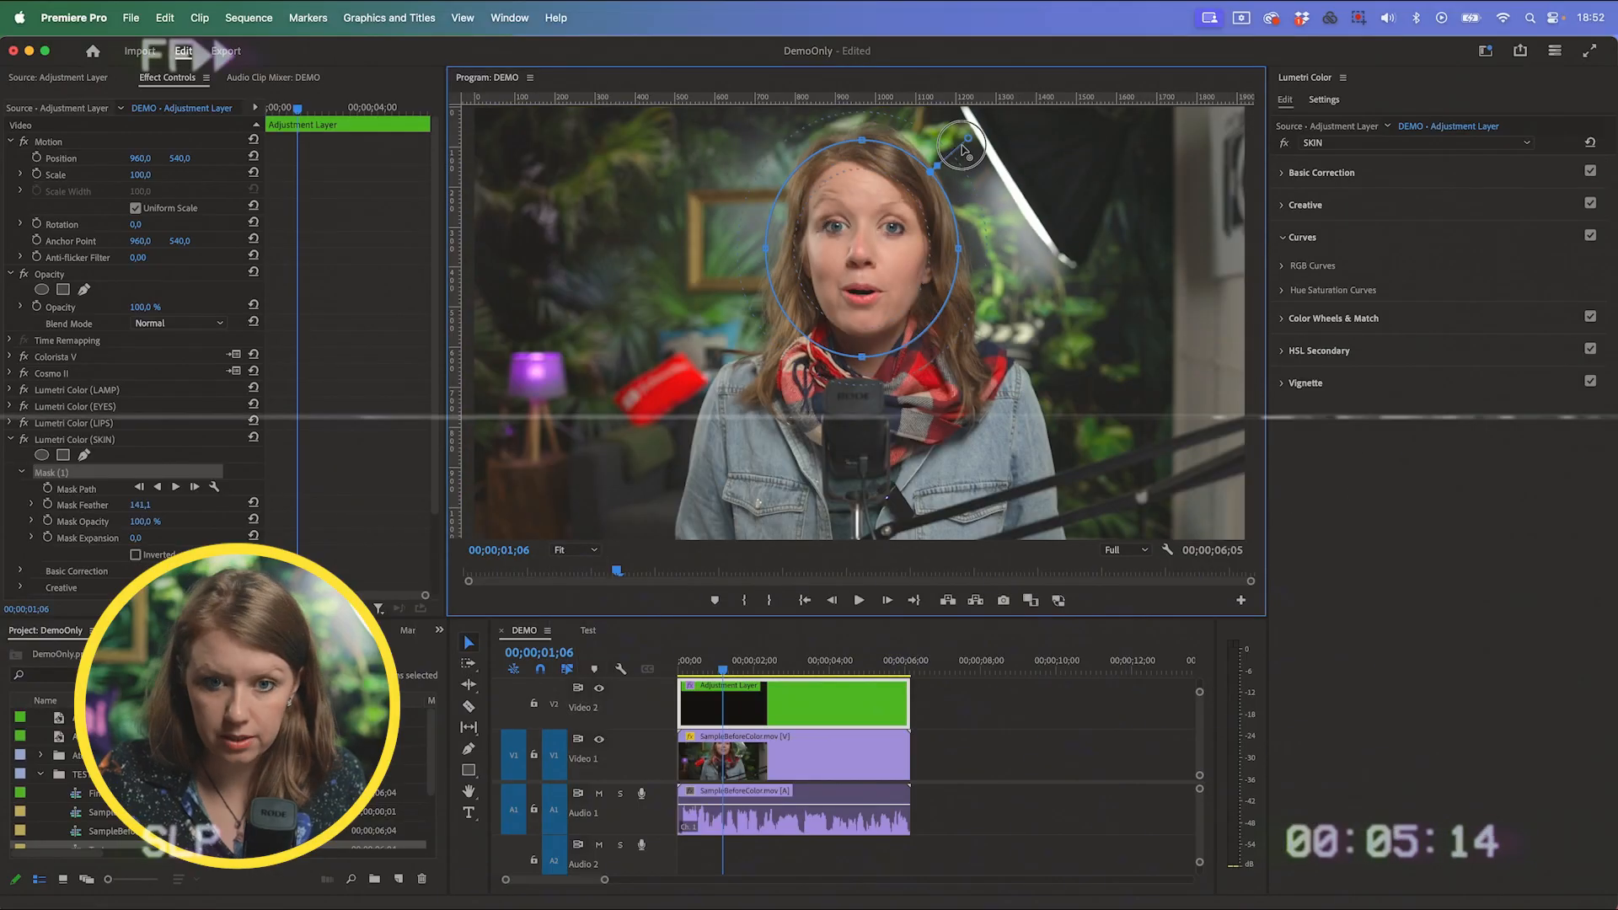
# Feather the SKIN effect's oval face mask and adjust the skin tones in the Hue vs Sat curve, comparing with the curve switched off
pyautogui.moveTo(961, 146); pyautogui.dragTo(960, 145)
pyautogui.click(1281, 266)
pyautogui.click(1281, 536)
pyautogui.moveTo(1445, 647); pyautogui.dragTo(1451, 595)
pyautogui.click(1574, 560)
pyautogui.click(1574, 559)
# Fine-tune the skin tones in the SKIN effect's remaining hue curves and raise the brighter tones' saturation in Luma vs Sat
pyautogui.scroll(-10, 1516, 559)
pyautogui.click(1574, 504)
pyautogui.click(1574, 504)
pyautogui.click(1480, 593)
pyautogui.scroll(3, 1450, 595)
pyautogui.moveTo(1445, 333); pyautogui.dragTo(1455, 336)
pyautogui.scroll(-10, 1459, 621)
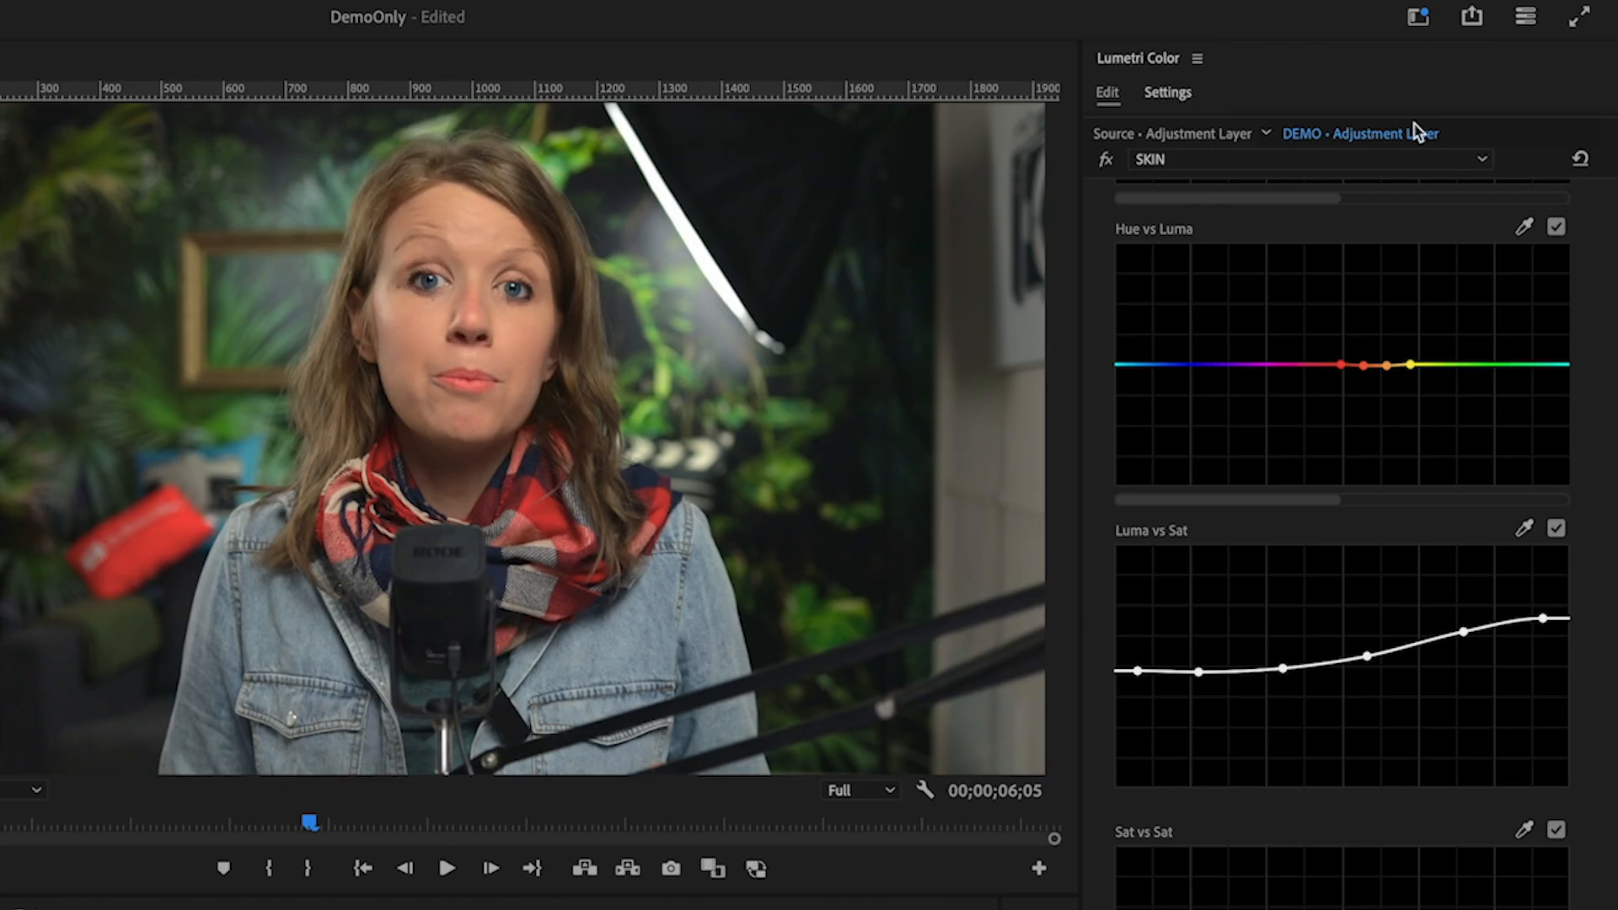
# Add a BACKGROUND Lumetri Color effect and draw a closed mask around the background, tracing around the woman and beyond the frame edges
pyautogui.click(1266, 135)
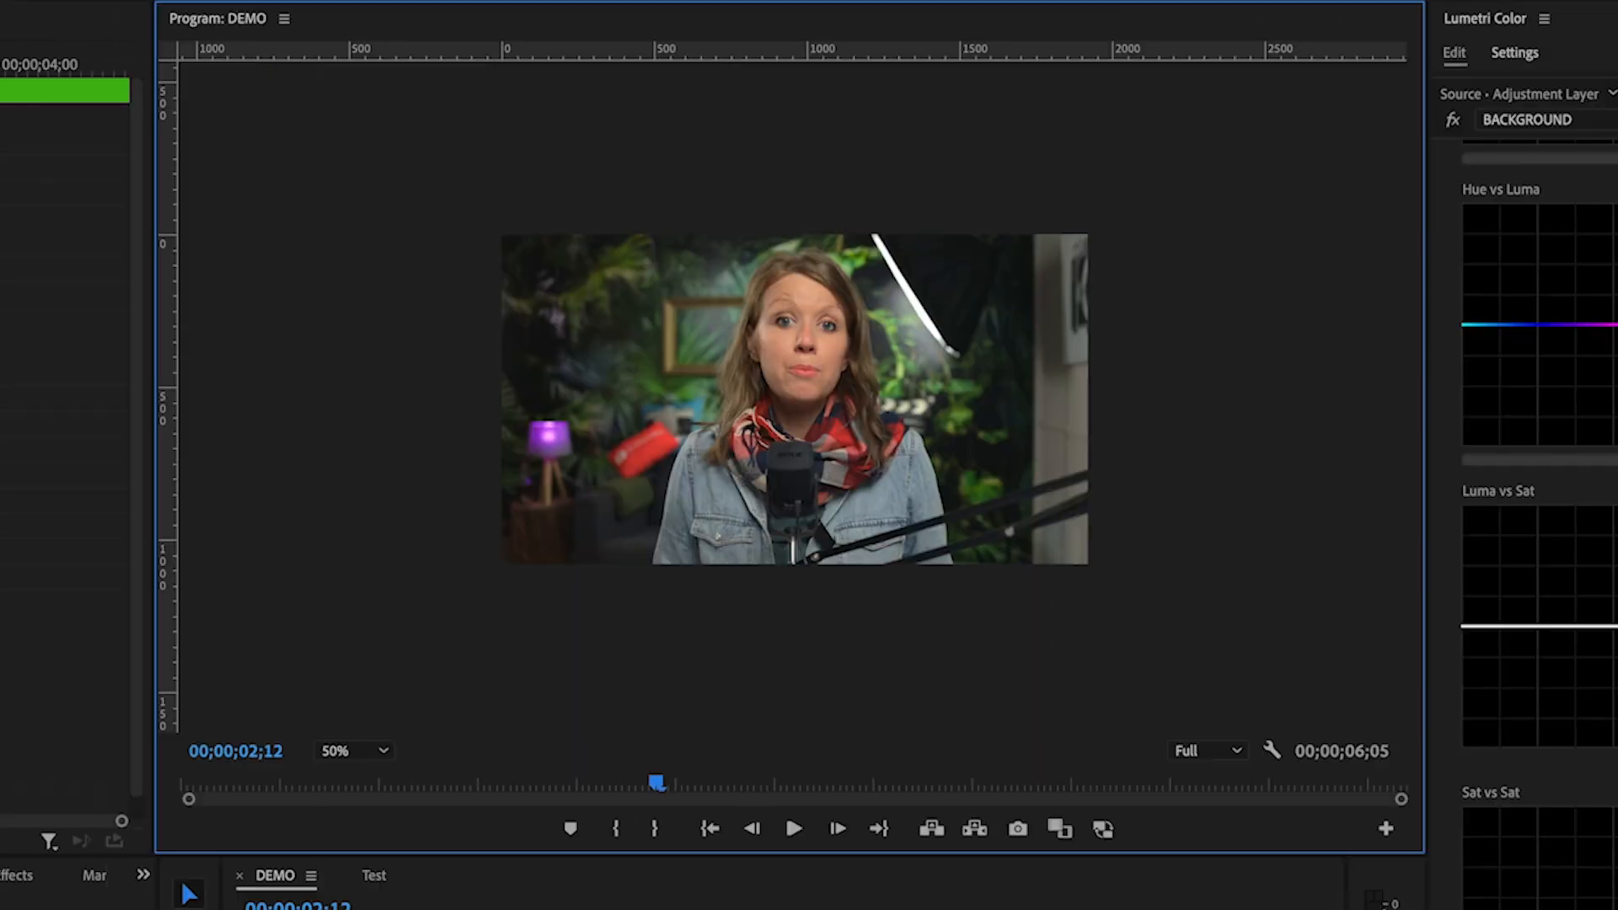
pyautogui.click(629, 571)
pyautogui.click(649, 450)
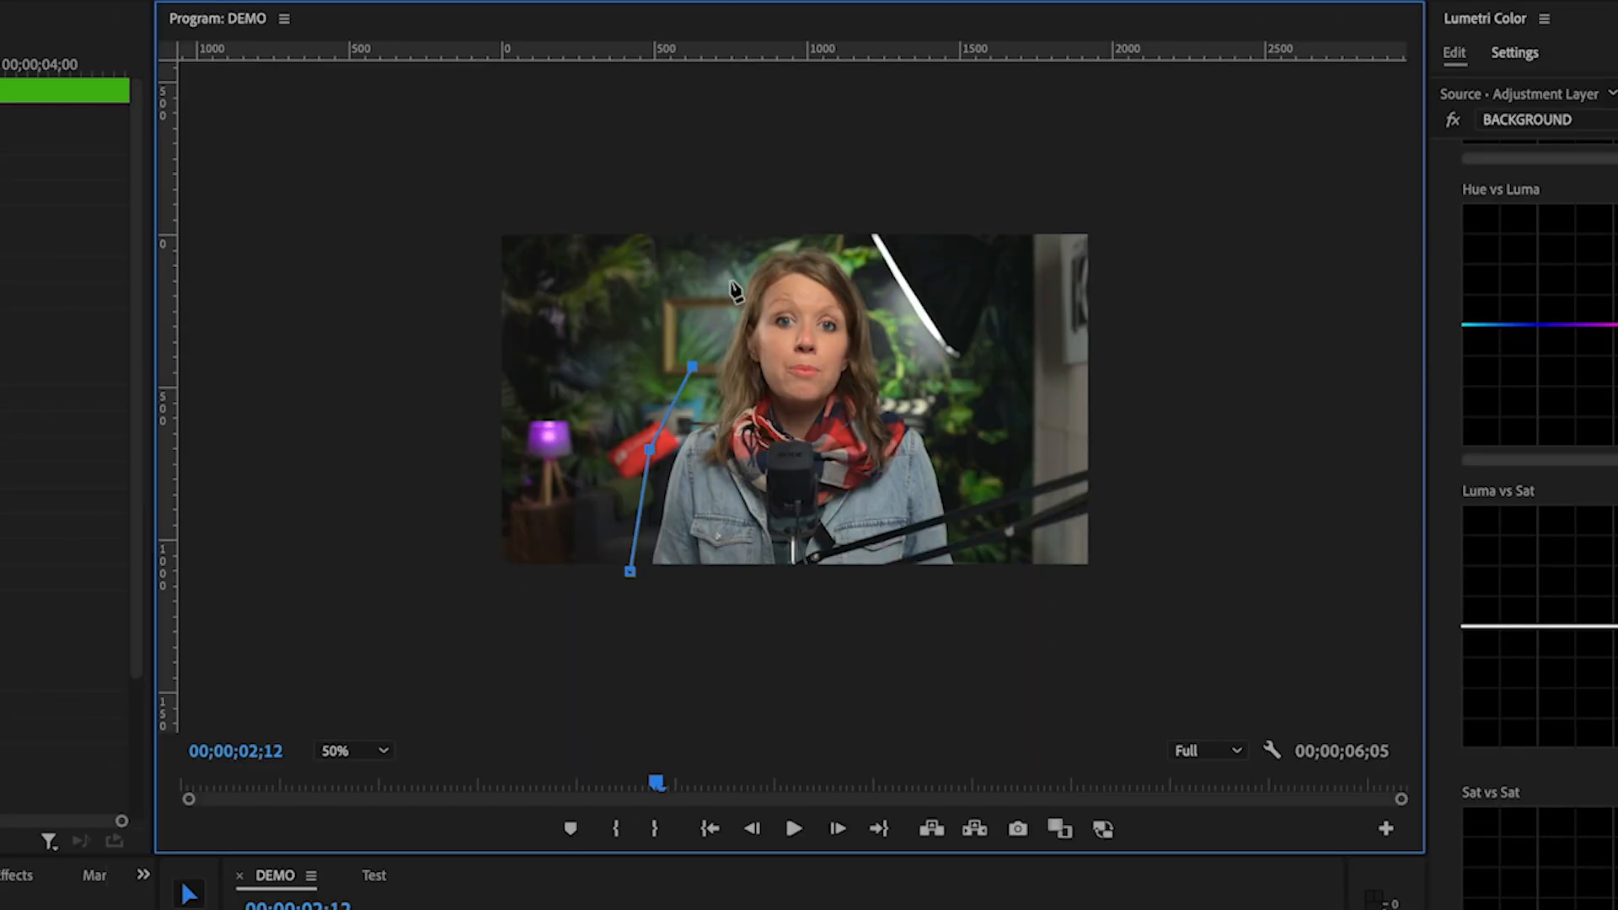
pyautogui.moveTo(918, 420); pyautogui.dragTo(906, 380)
pyautogui.click(952, 429)
pyautogui.click(945, 565)
pyautogui.moveTo(947, 570); pyautogui.dragTo(954, 580)
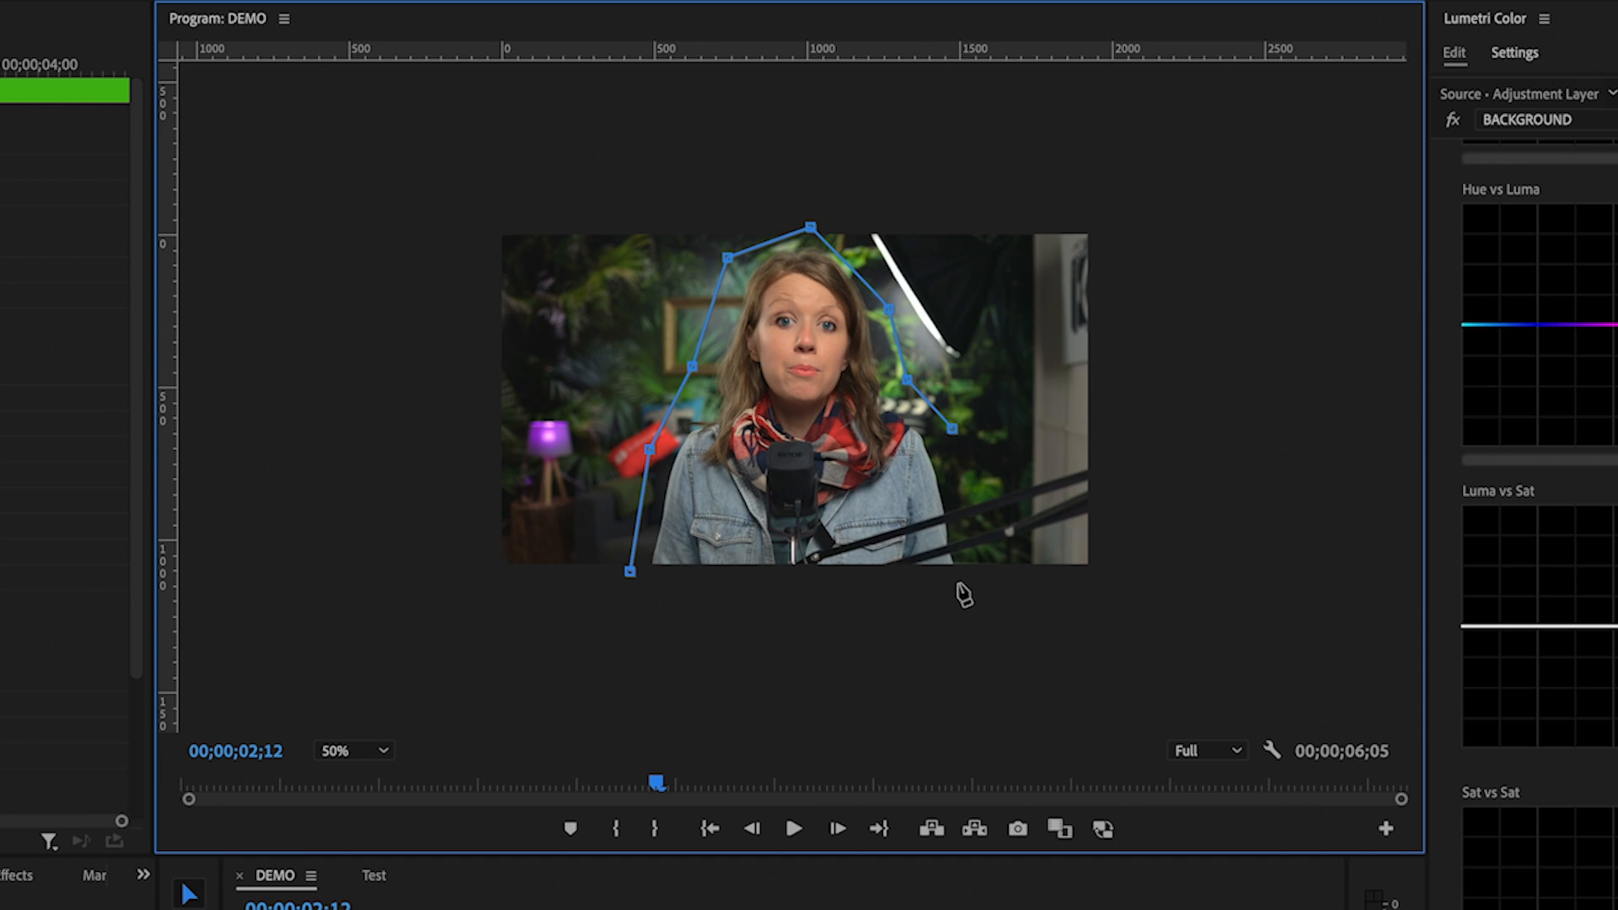
pyautogui.click(1145, 586)
pyautogui.click(1116, 194)
pyautogui.click(445, 168)
pyautogui.click(446, 588)
pyautogui.click(630, 571)
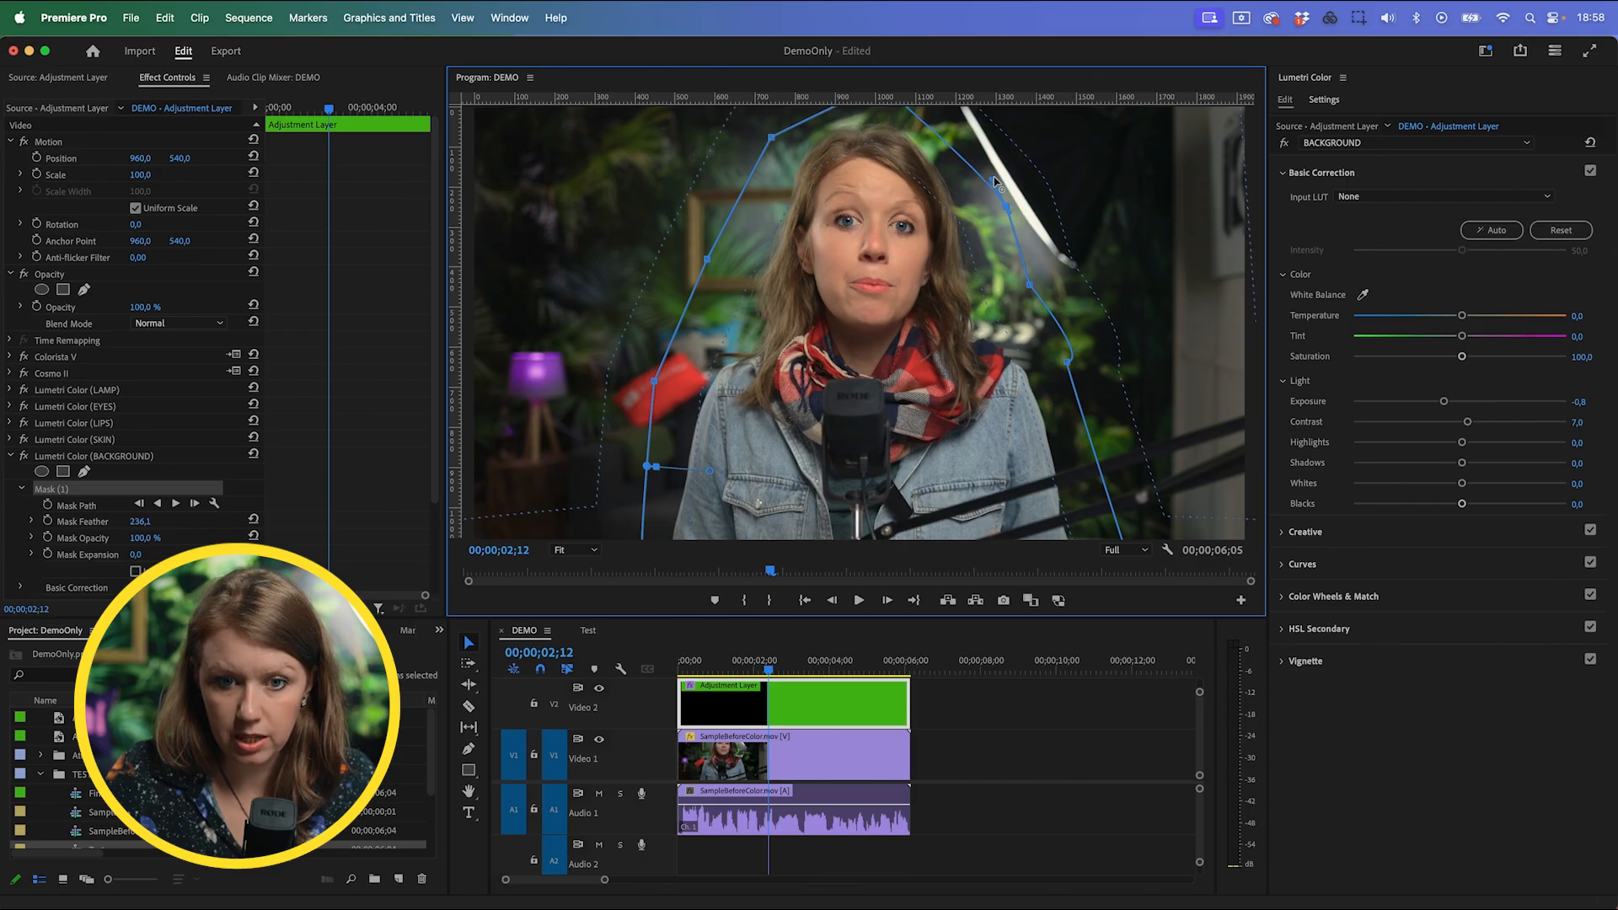
# Reshape the BACKGROUND mask's outline beside the light and fine-tune the effect's Contrast
pyautogui.moveTo(992, 179); pyautogui.dragTo(1028, 184)
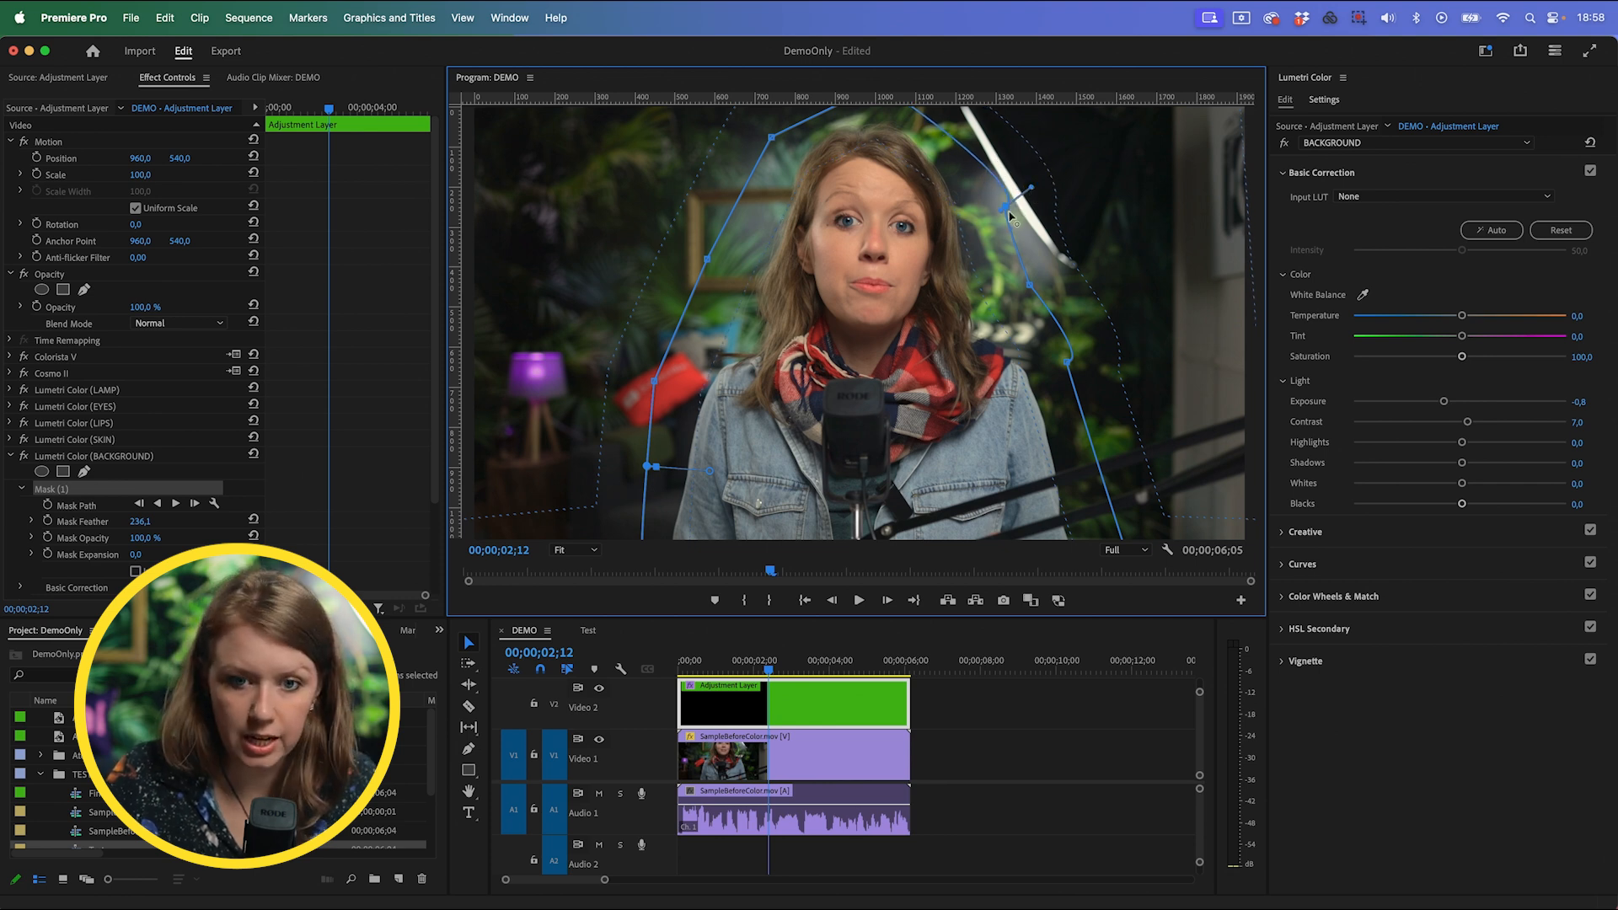
pyautogui.moveTo(1465, 425)
pyautogui.mouseDown()
pyautogui.moveTo(1484, 419)
pyautogui.moveTo(1419, 406)
pyautogui.moveTo(1462, 403)
pyautogui.mouseUp()
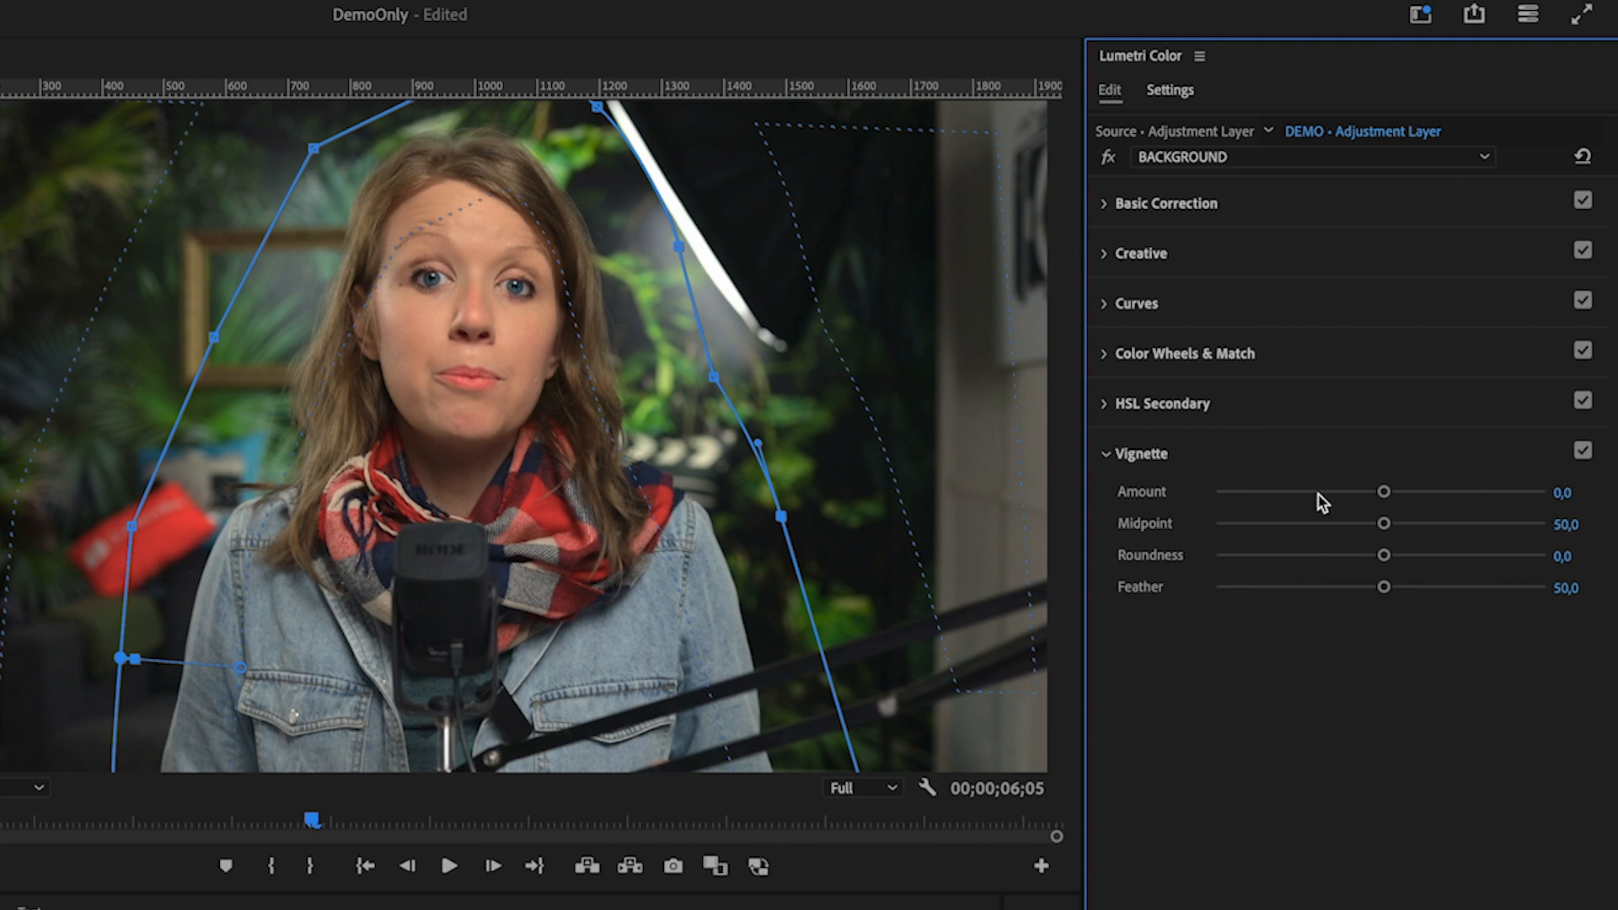
# Try darkening and brightening the frame edges with the BACKGROUND effect's Vignette Amount
pyautogui.moveTo(1324, 493); pyautogui.dragTo(1611, 484)
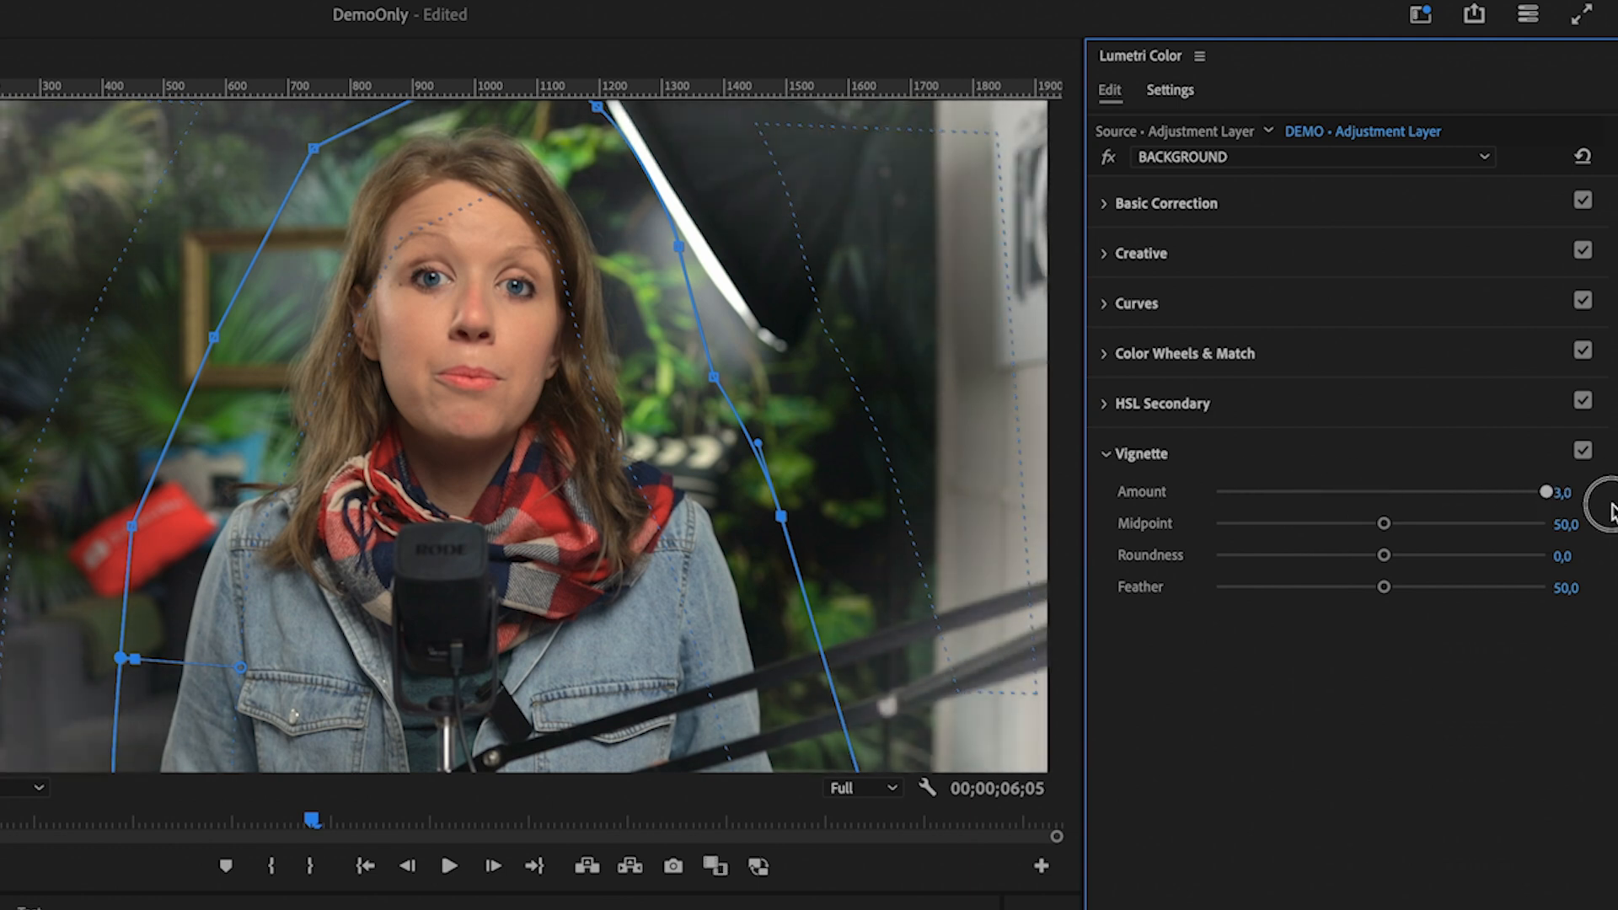
pyautogui.moveTo(1601, 510); pyautogui.dragTo(1396, 493)
pyautogui.click(1583, 451)
pyautogui.click(1106, 206)
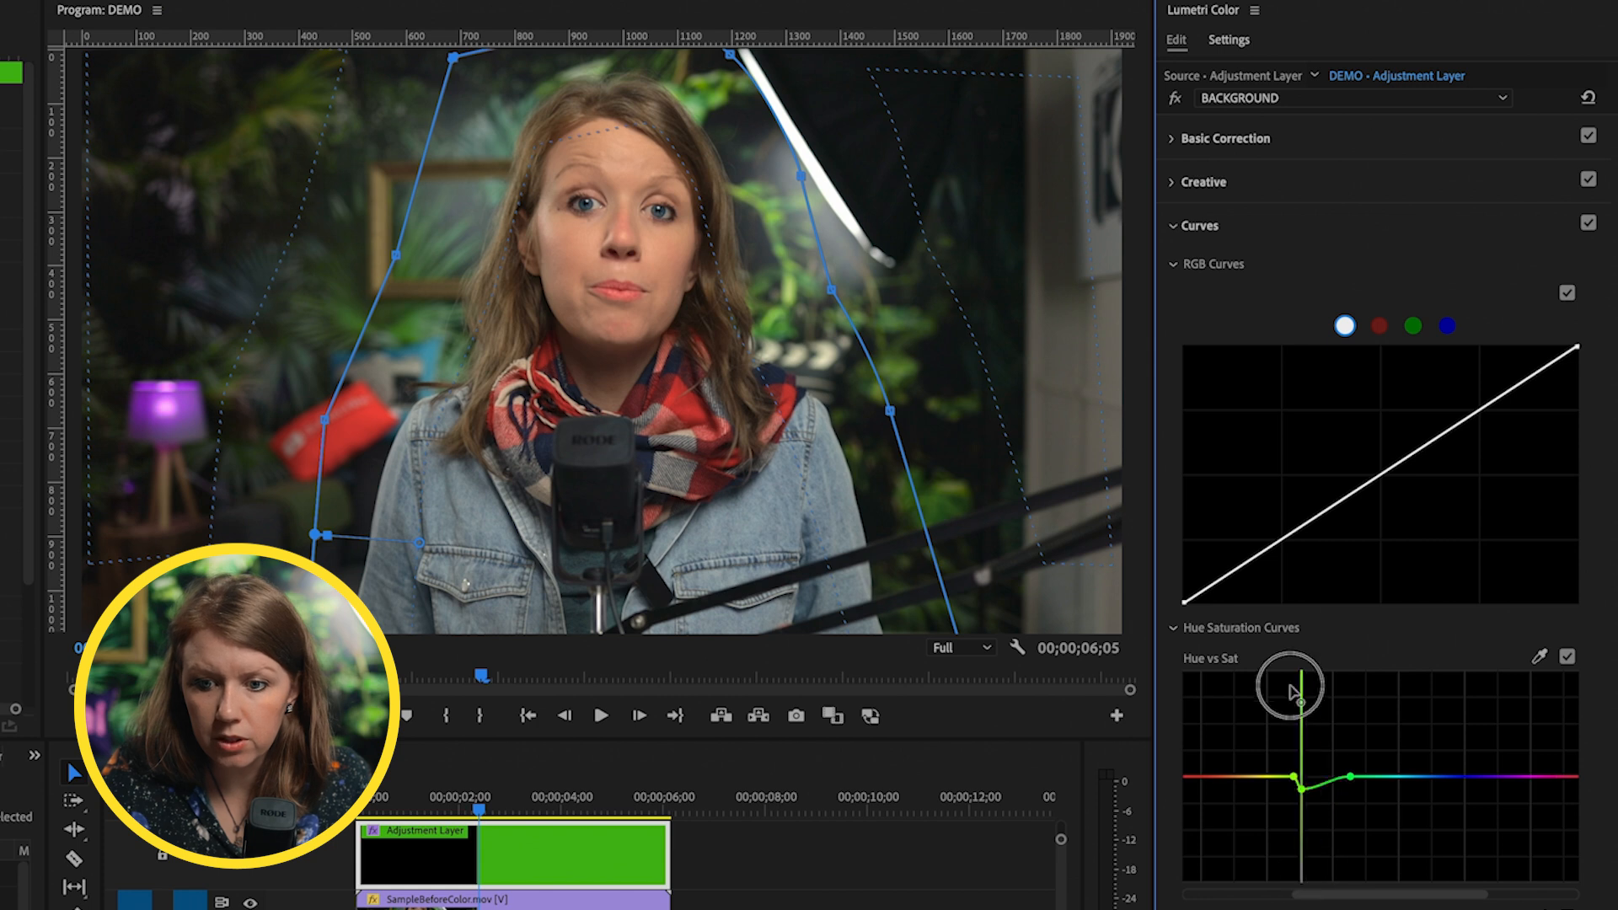
# Slightly raise the saturation of the greens in the BACKGROUND effect's Hue vs Sat curve
pyautogui.moveTo(1292, 680); pyautogui.dragTo(1319, 723)
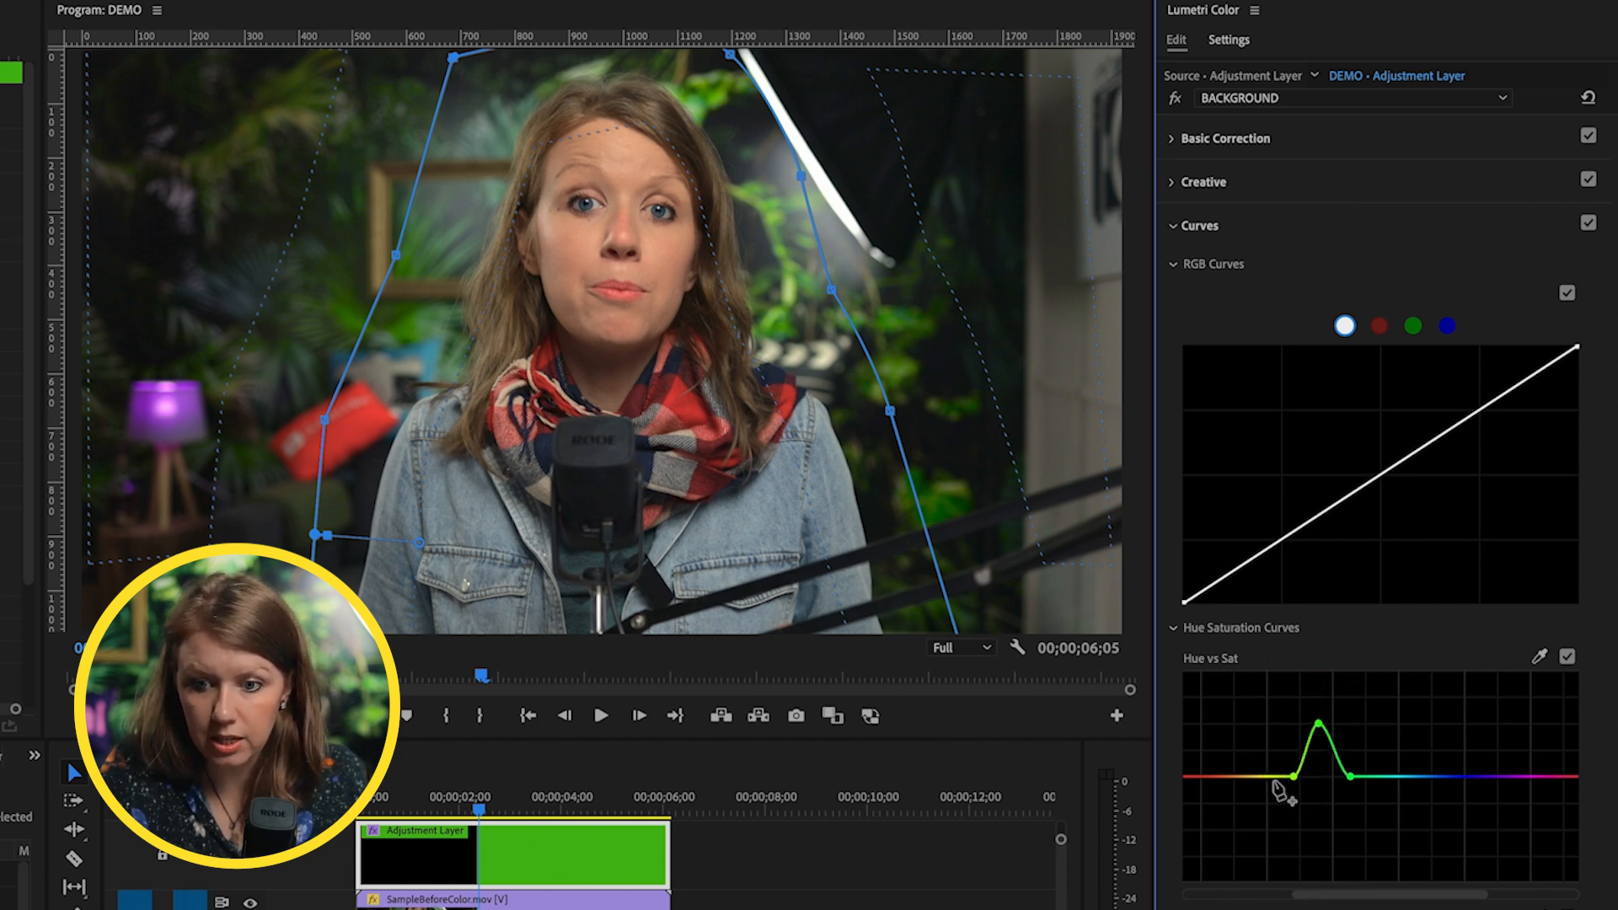
pyautogui.moveTo(1290, 779)
pyautogui.mouseDown()
pyautogui.moveTo(1290, 741)
pyautogui.moveTo(1289, 759)
pyautogui.moveTo(1321, 741)
pyautogui.moveTo(1320, 767)
pyautogui.moveTo(1296, 772)
pyautogui.mouseUp()
pyautogui.moveTo(1296, 772); pyautogui.dragTo(1295, 771)
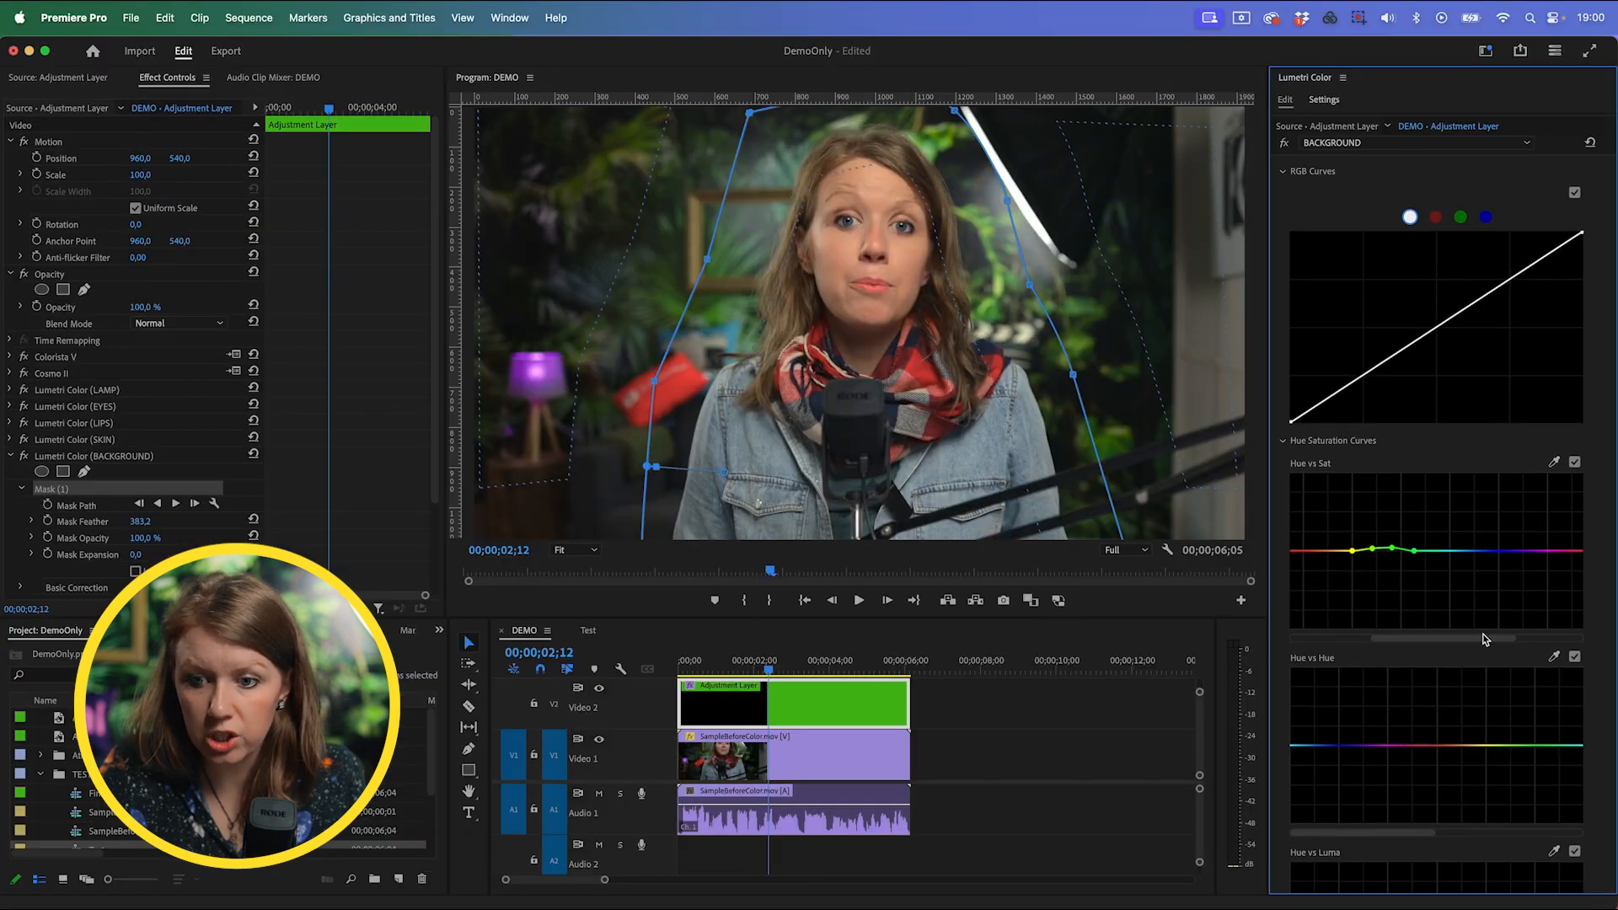
# Shift the hue of the yellow-green foliage with points in the BACKGROUND effect's Hue vs Hue curve
pyautogui.moveTo(1396, 834); pyautogui.dragTo(1476, 834)
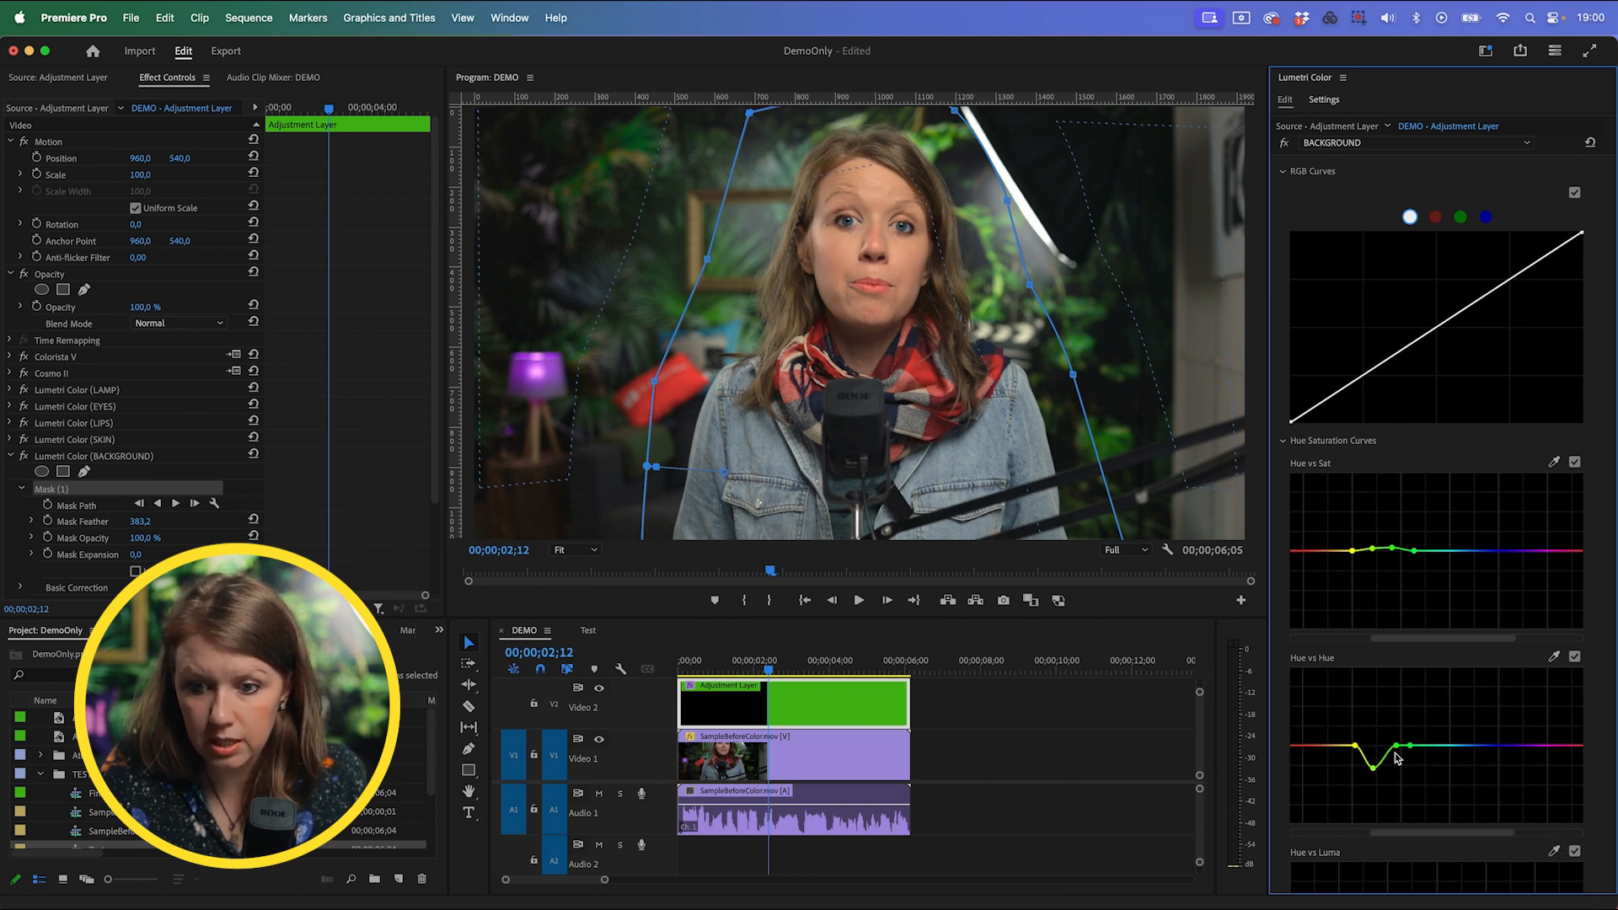
pyautogui.moveTo(1397, 757)
pyautogui.mouseDown()
pyautogui.moveTo(1375, 777)
pyautogui.moveTo(1396, 786)
pyautogui.moveTo(1359, 773)
pyautogui.moveTo(1366, 756)
pyautogui.mouseUp()
pyautogui.moveTo(1388, 758); pyautogui.dragTo(1391, 756)
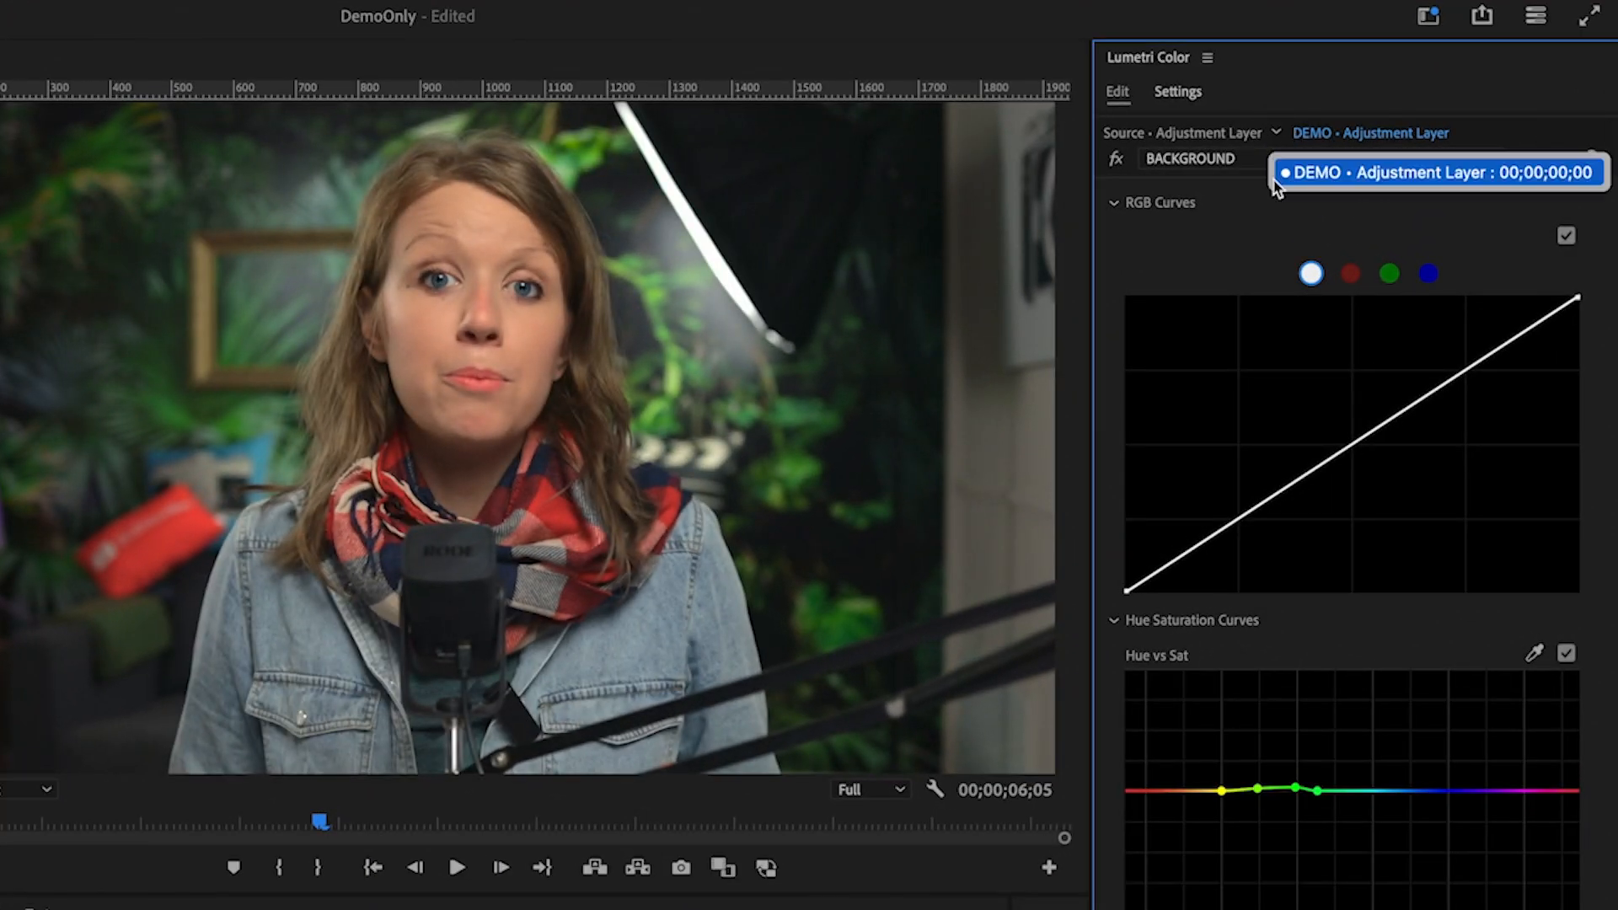
# Add another Lumetri Color effect to the adjustment layer and name it MASTER
pyautogui.click(1216, 158)
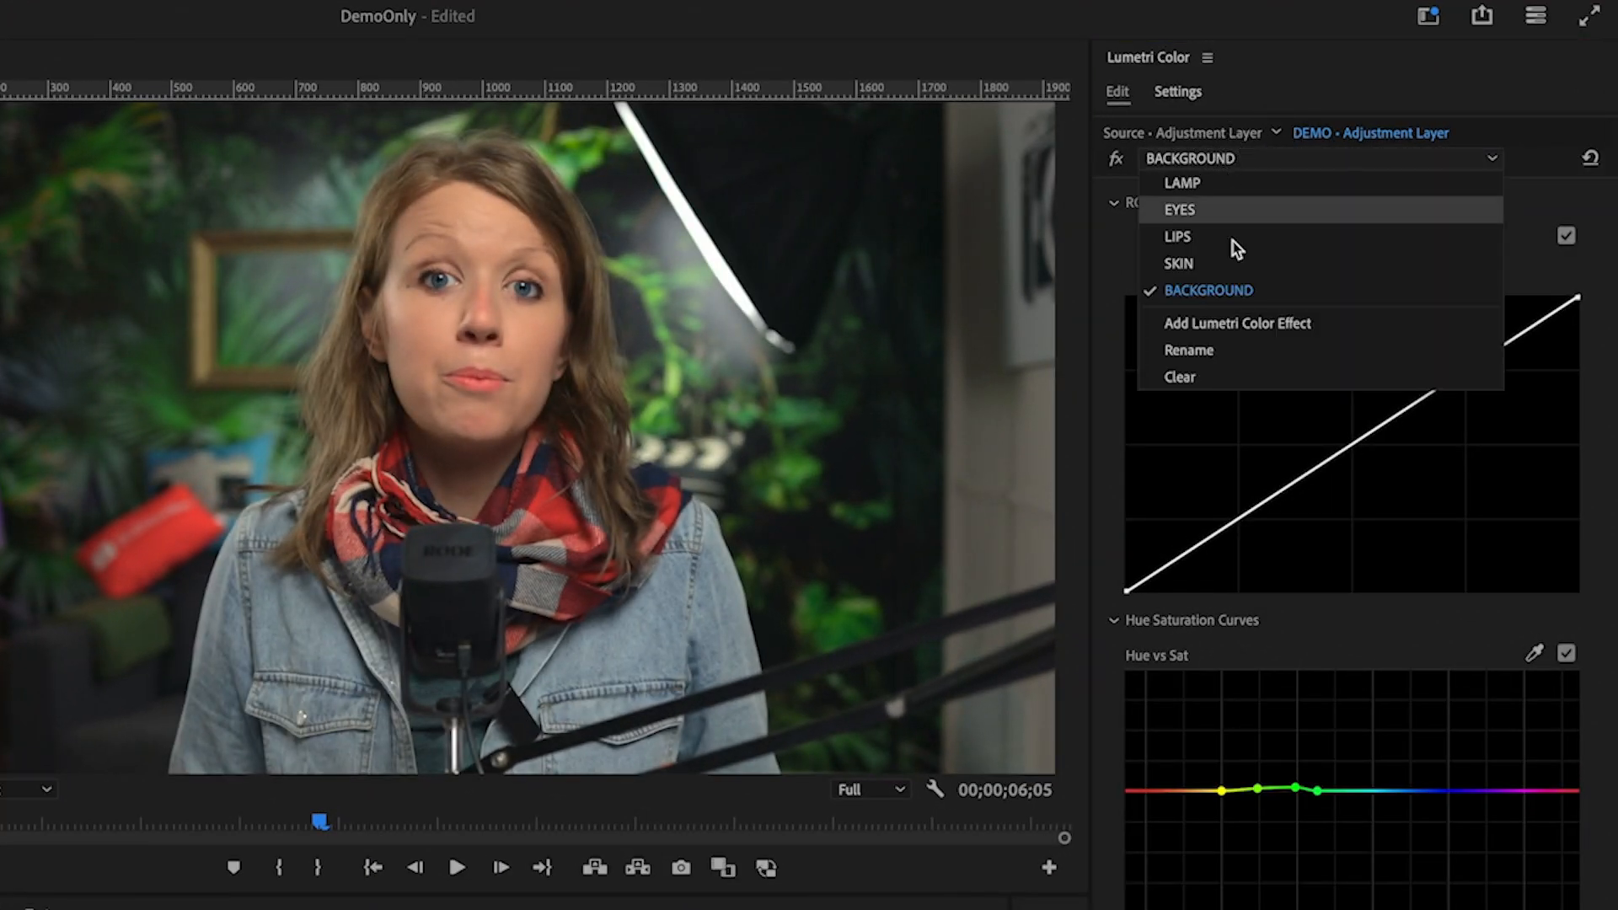
pyautogui.click(1245, 326)
pyautogui.click(1282, 161)
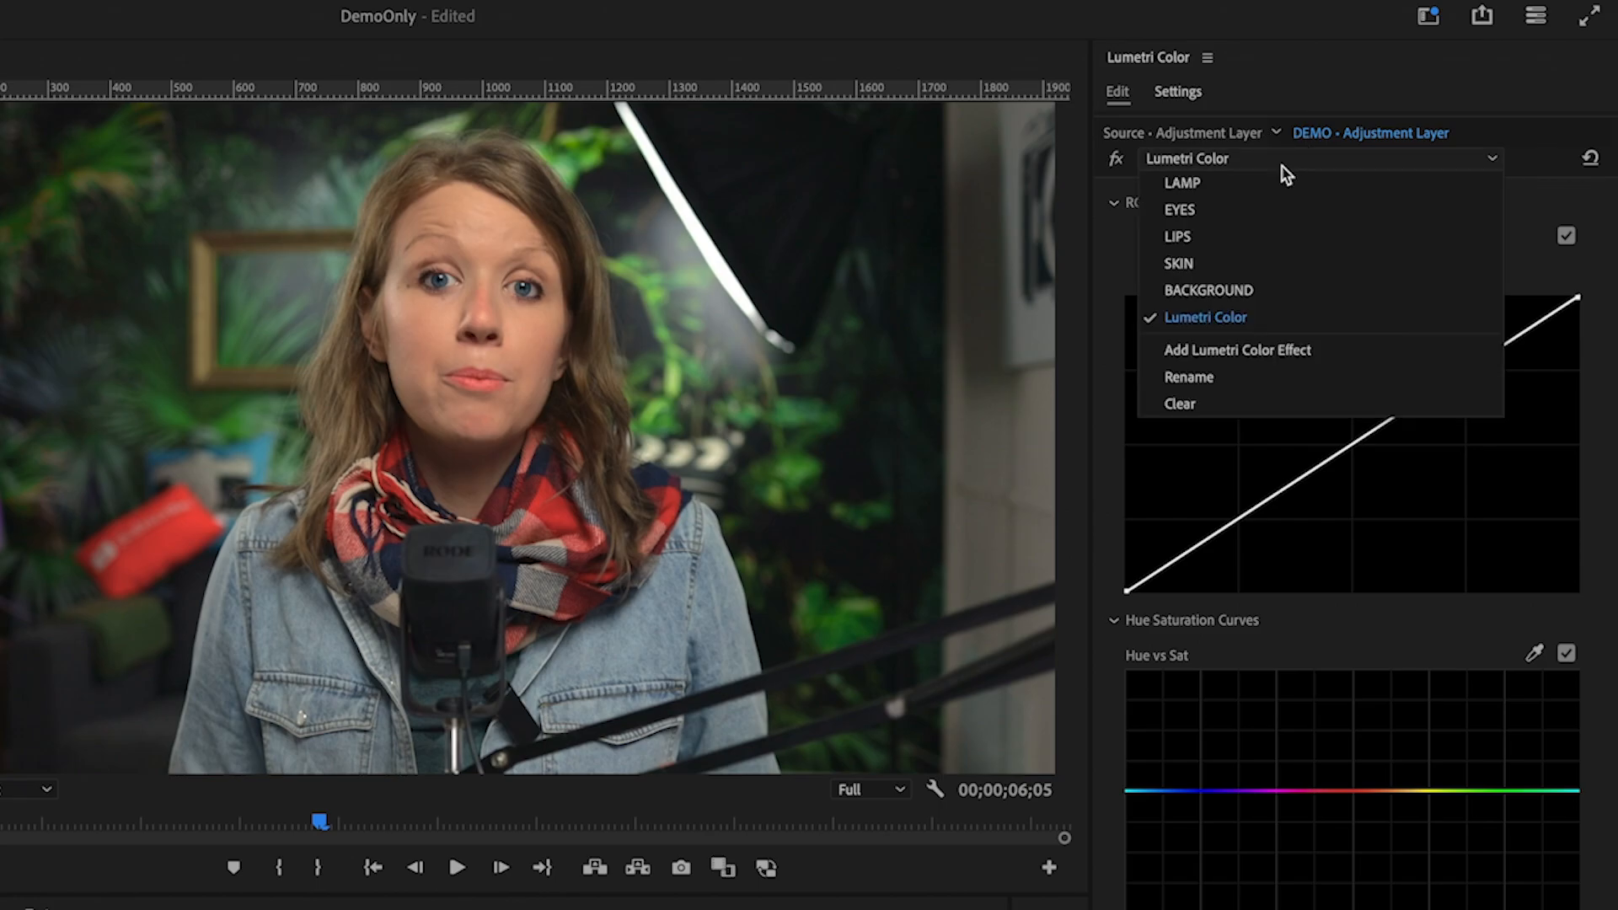
pyautogui.click(1224, 374)
pyautogui.write('MAST')
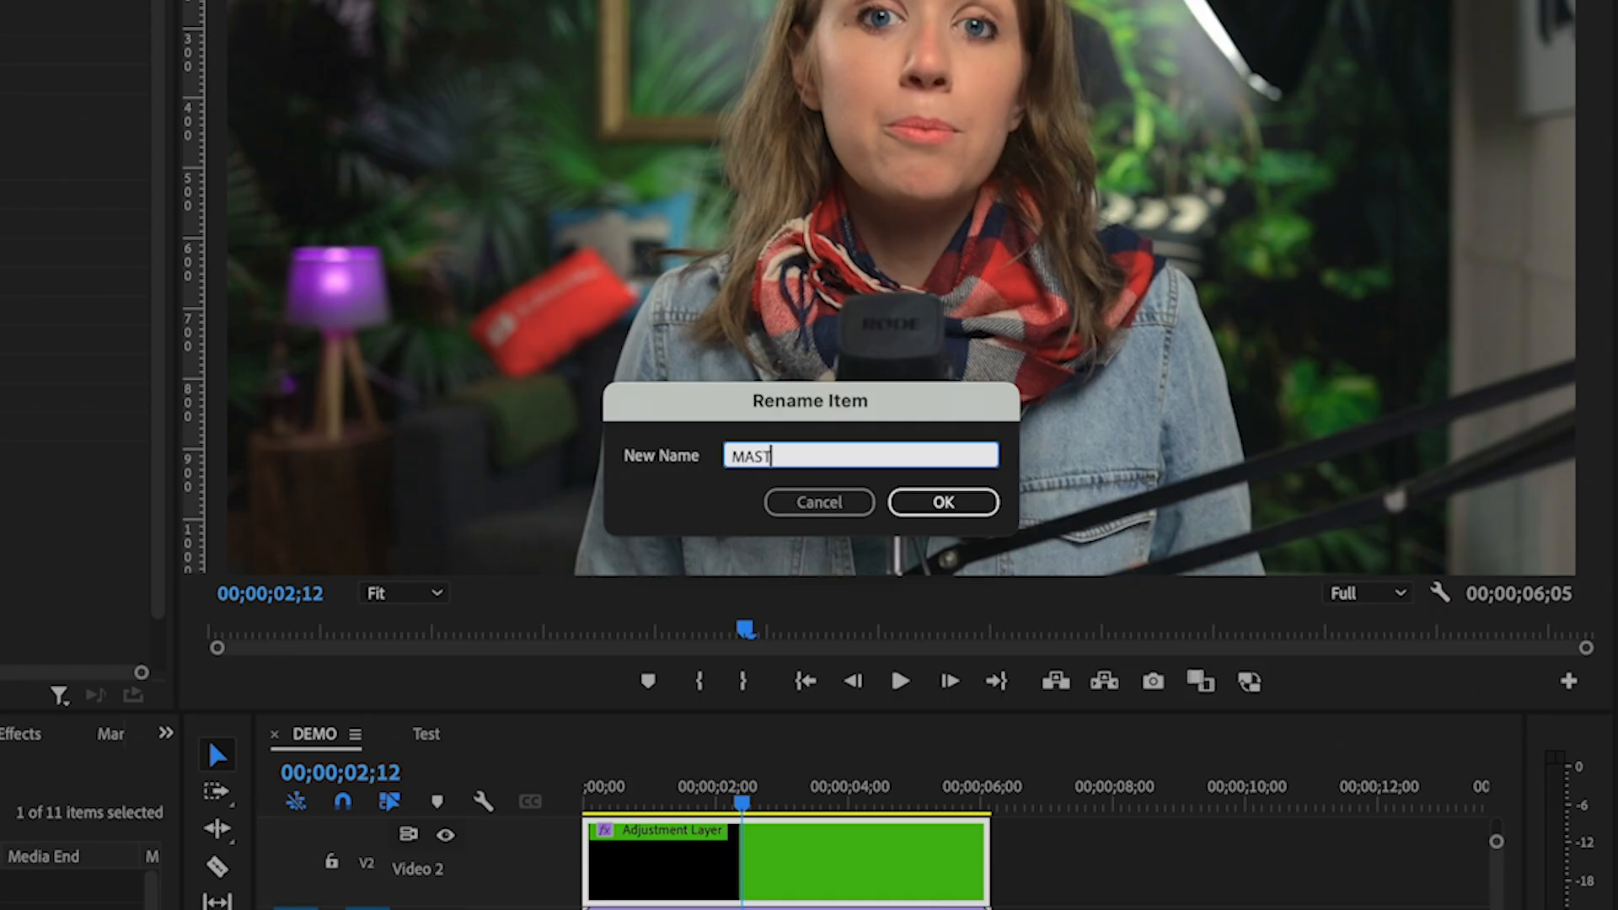
pyautogui.write('ER')
pyautogui.press('Return')
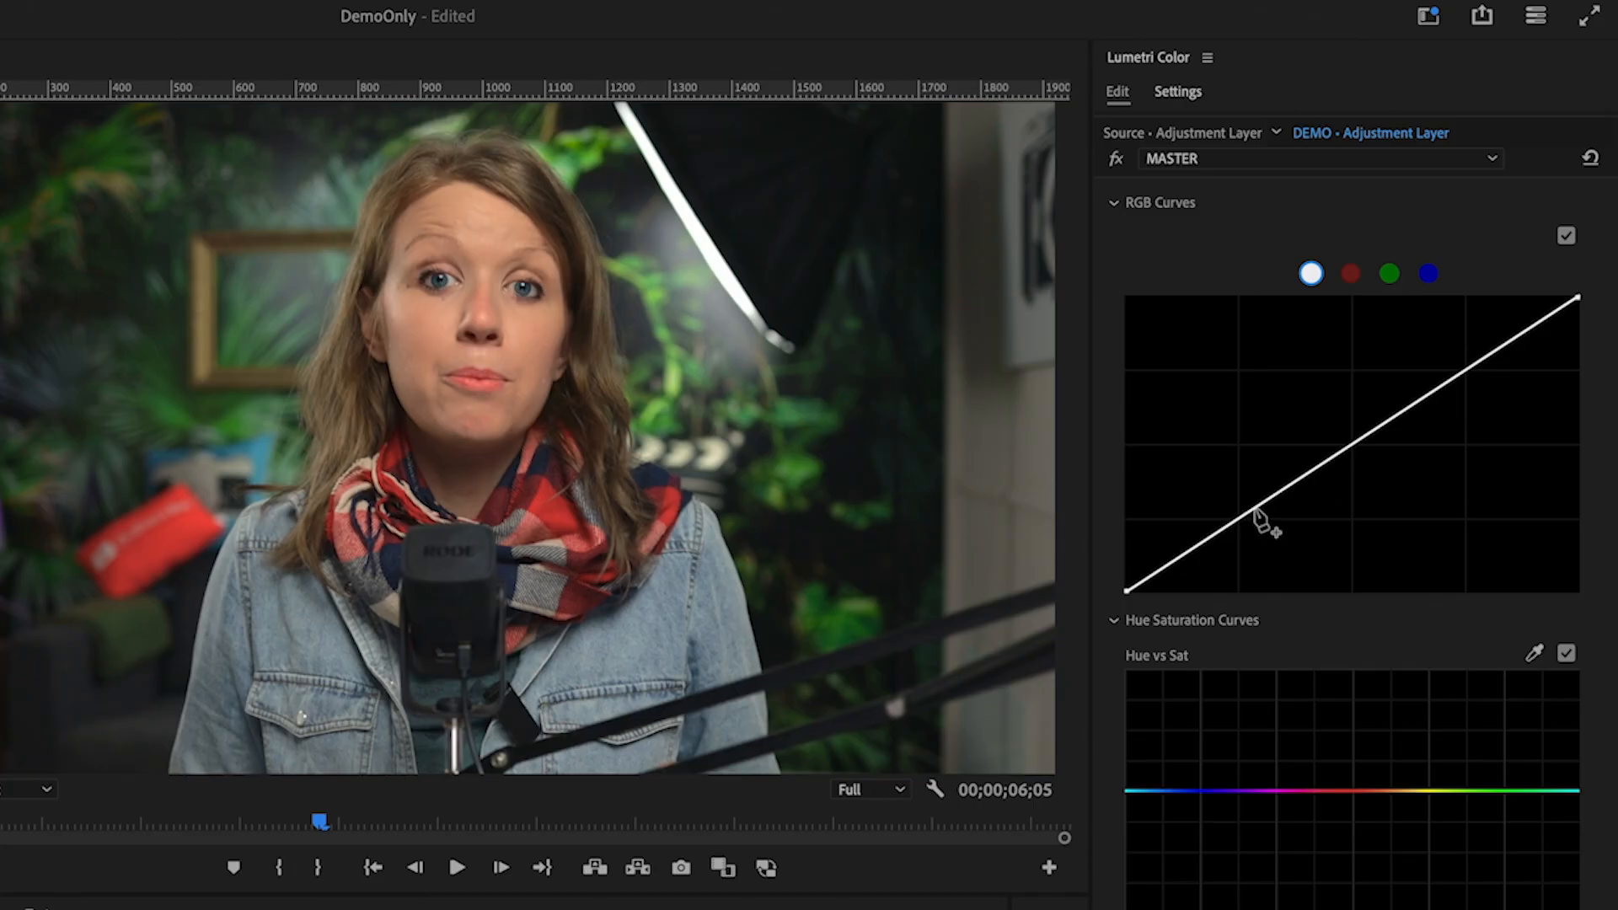
# Shape a gentle S-curve in the MASTER effect's RGB curve, lowering the shadows and raising the highlights
pyautogui.click(1247, 520)
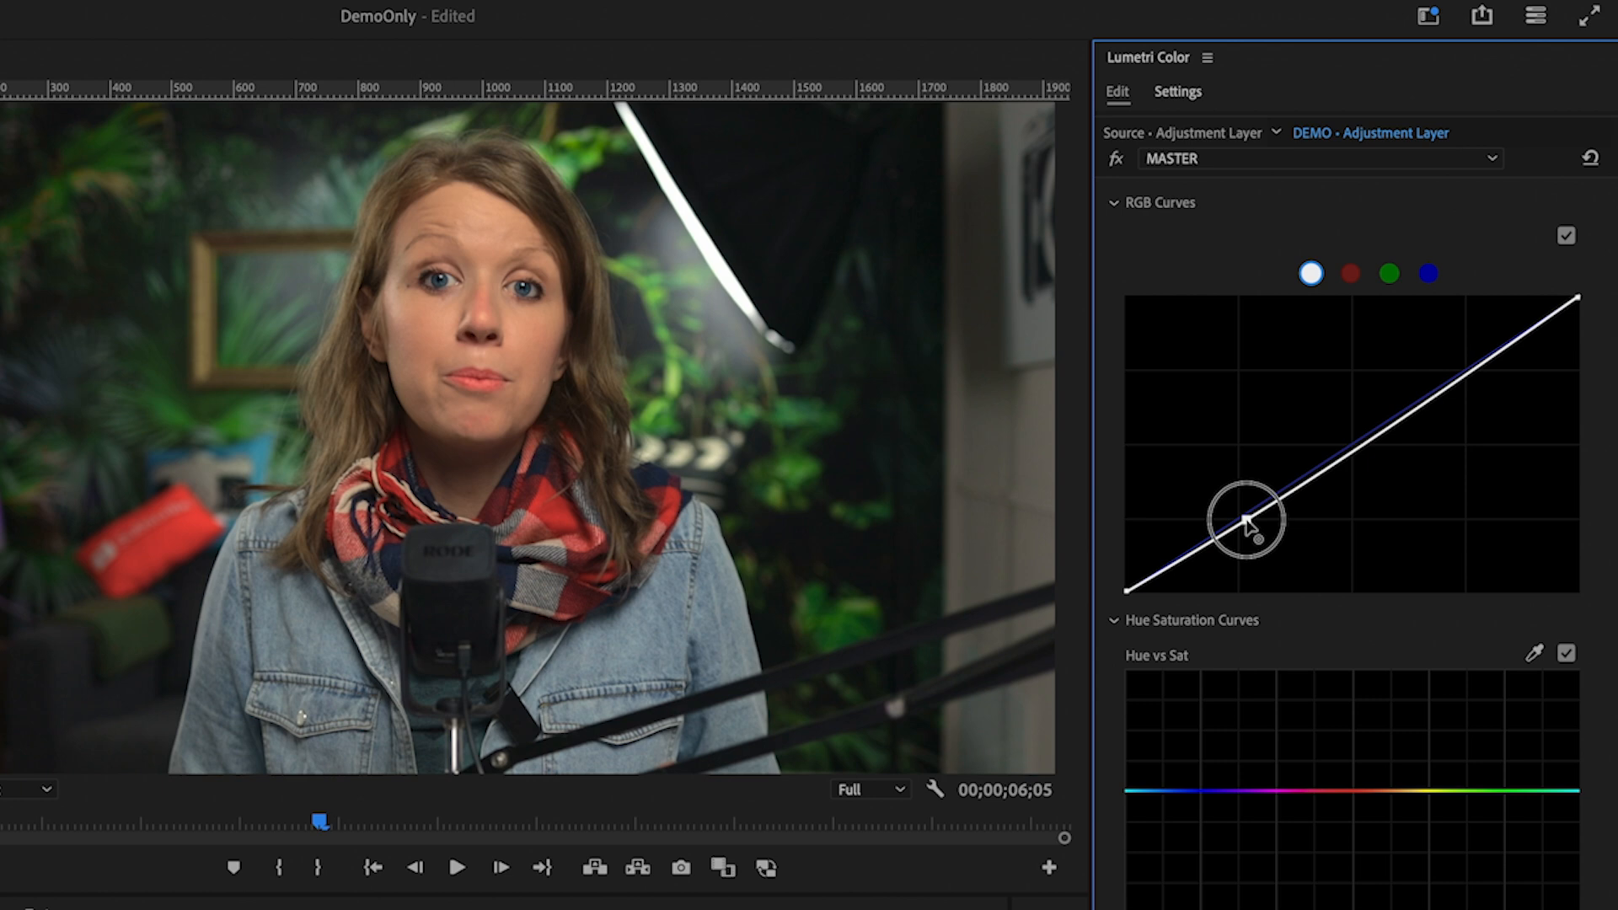
pyautogui.moveTo(1437, 394); pyautogui.dragTo(1436, 381)
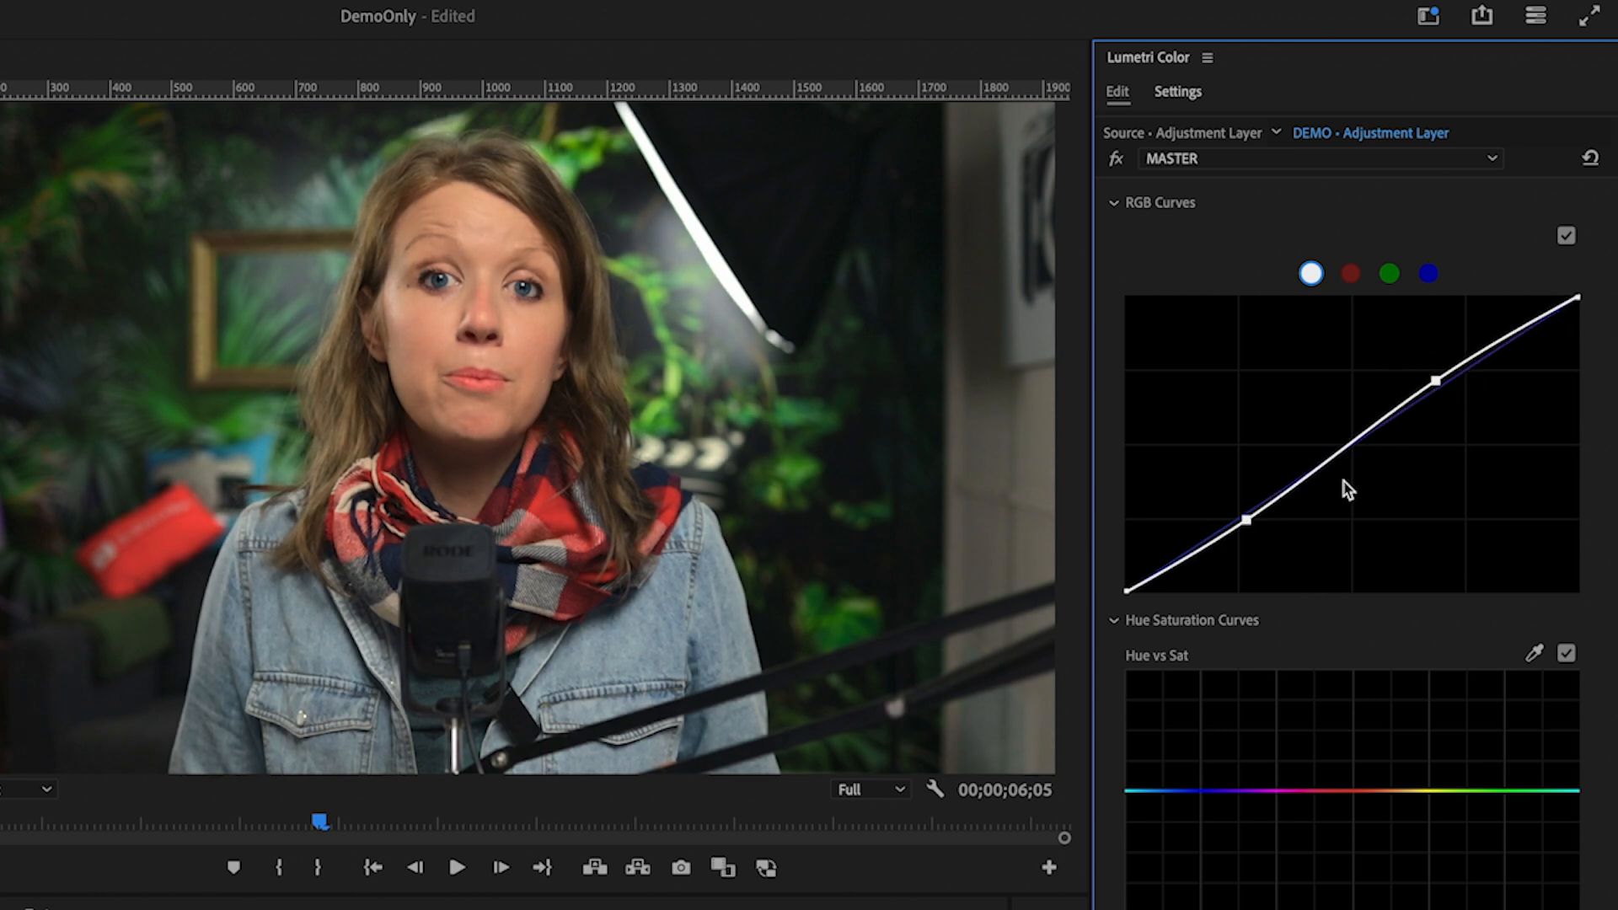
pyautogui.moveTo(1245, 523); pyautogui.dragTo(1243, 524)
pyautogui.moveTo(1448, 297); pyautogui.dragTo(1453, 292)
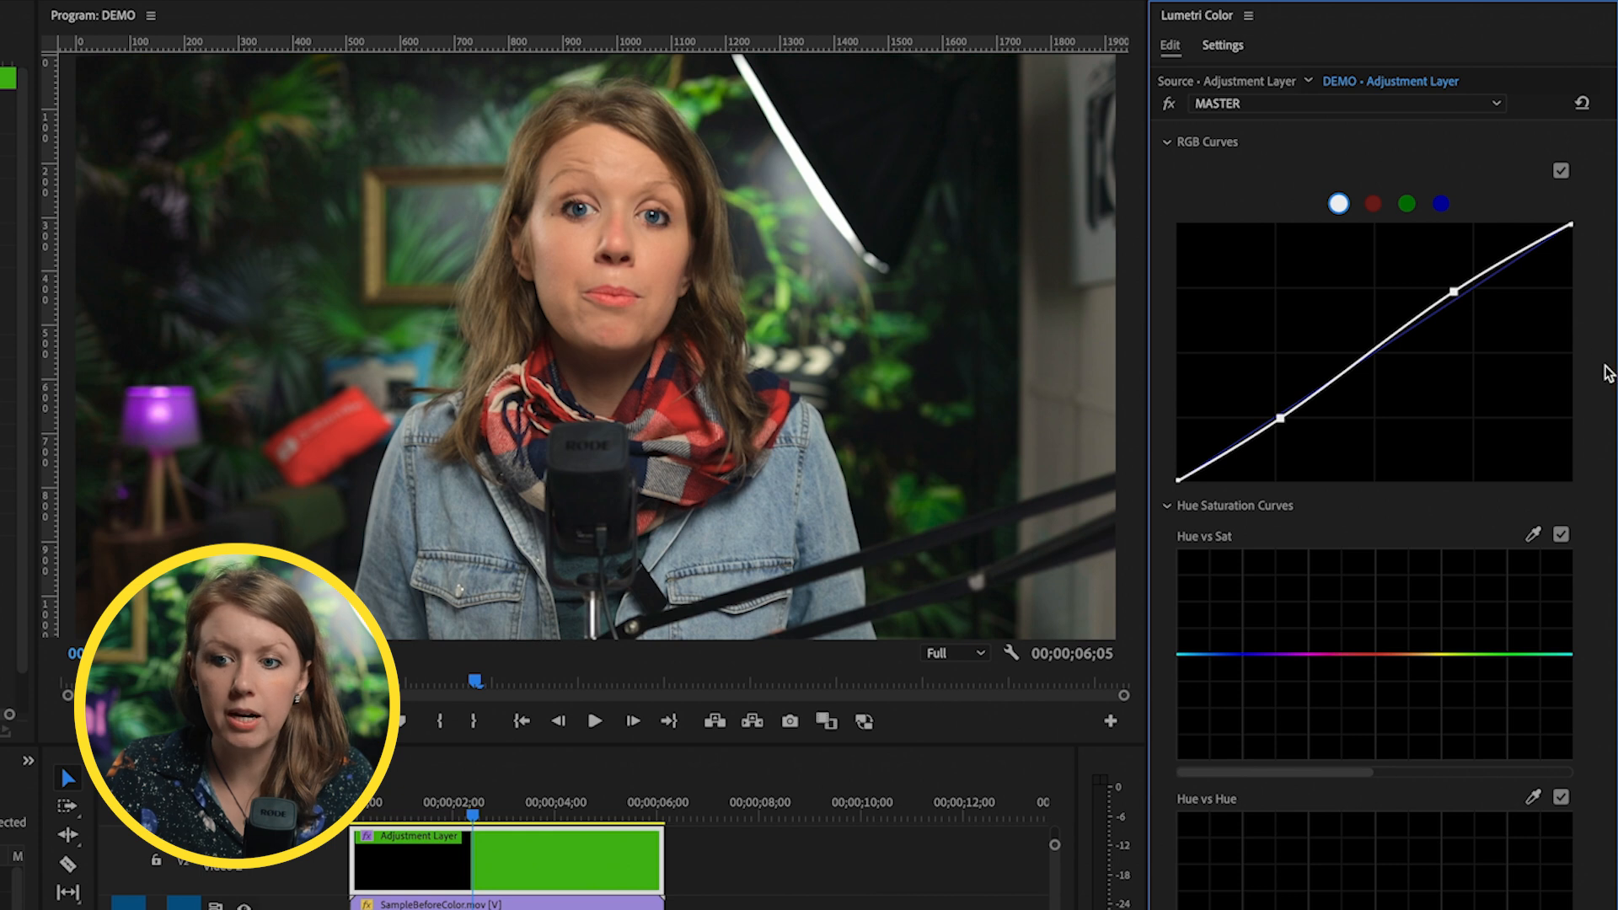
# Fine-tune the white balance temperature in the MASTER effect's Basic Correction settings
pyautogui.scroll(1, 1586, 483)
pyautogui.scroll(3, 1589, 491)
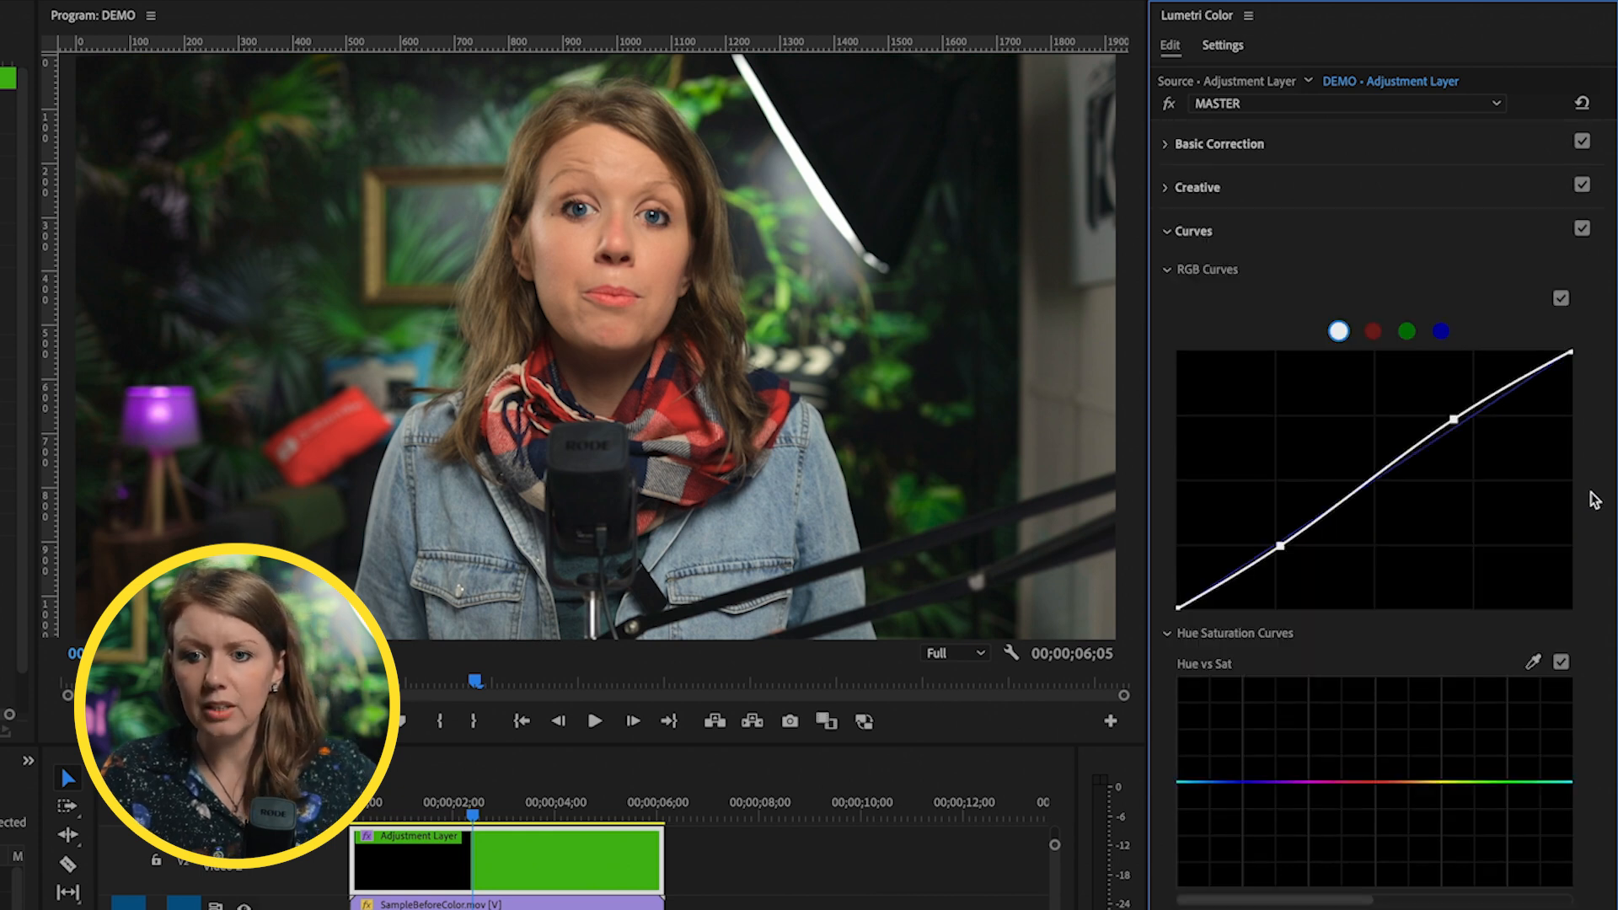
pyautogui.click(1166, 147)
pyautogui.click(1165, 145)
pyautogui.click(1166, 146)
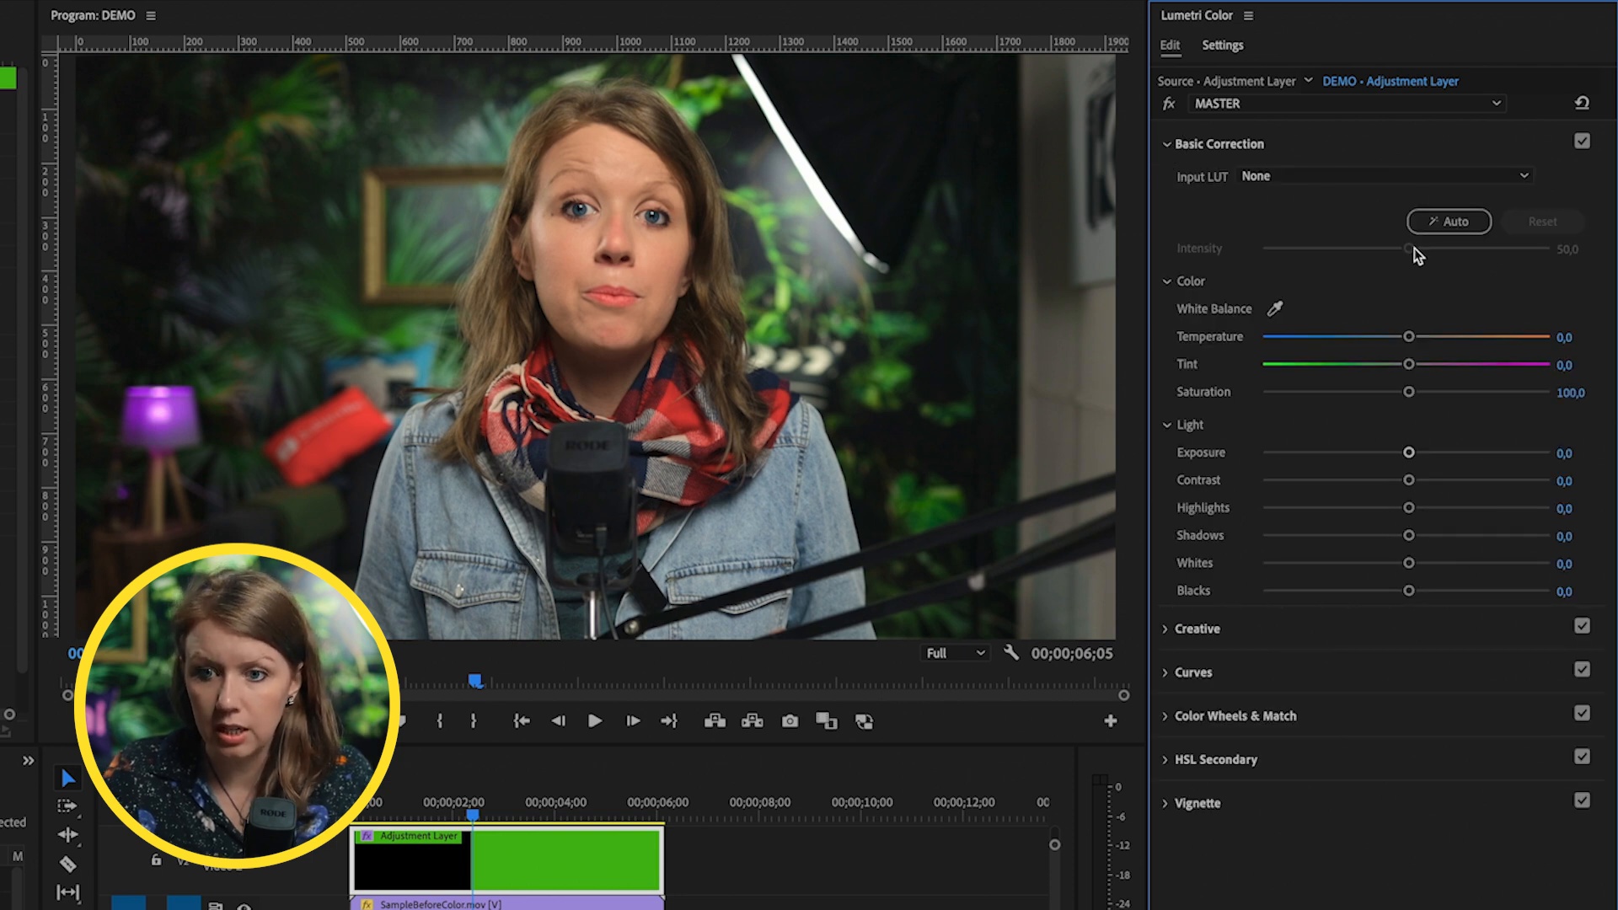
pyautogui.moveTo(1402, 337); pyautogui.dragTo(1405, 336)
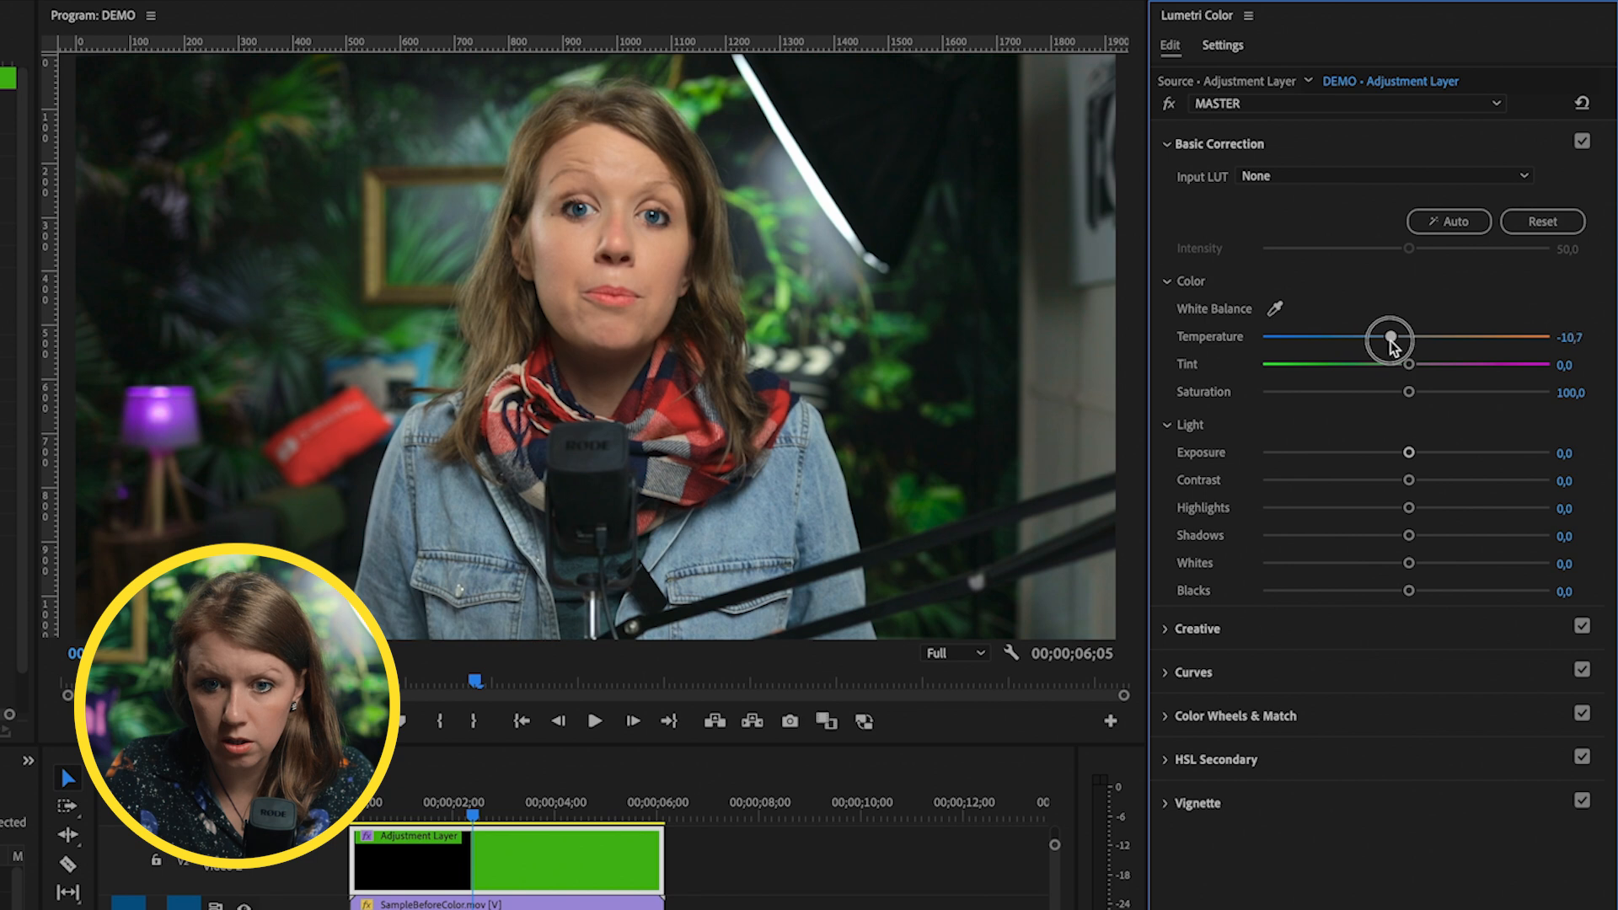
pyautogui.moveTo(1412, 344)
pyautogui.mouseDown()
pyautogui.moveTo(1427, 346)
pyautogui.moveTo(1405, 340)
pyautogui.mouseUp()
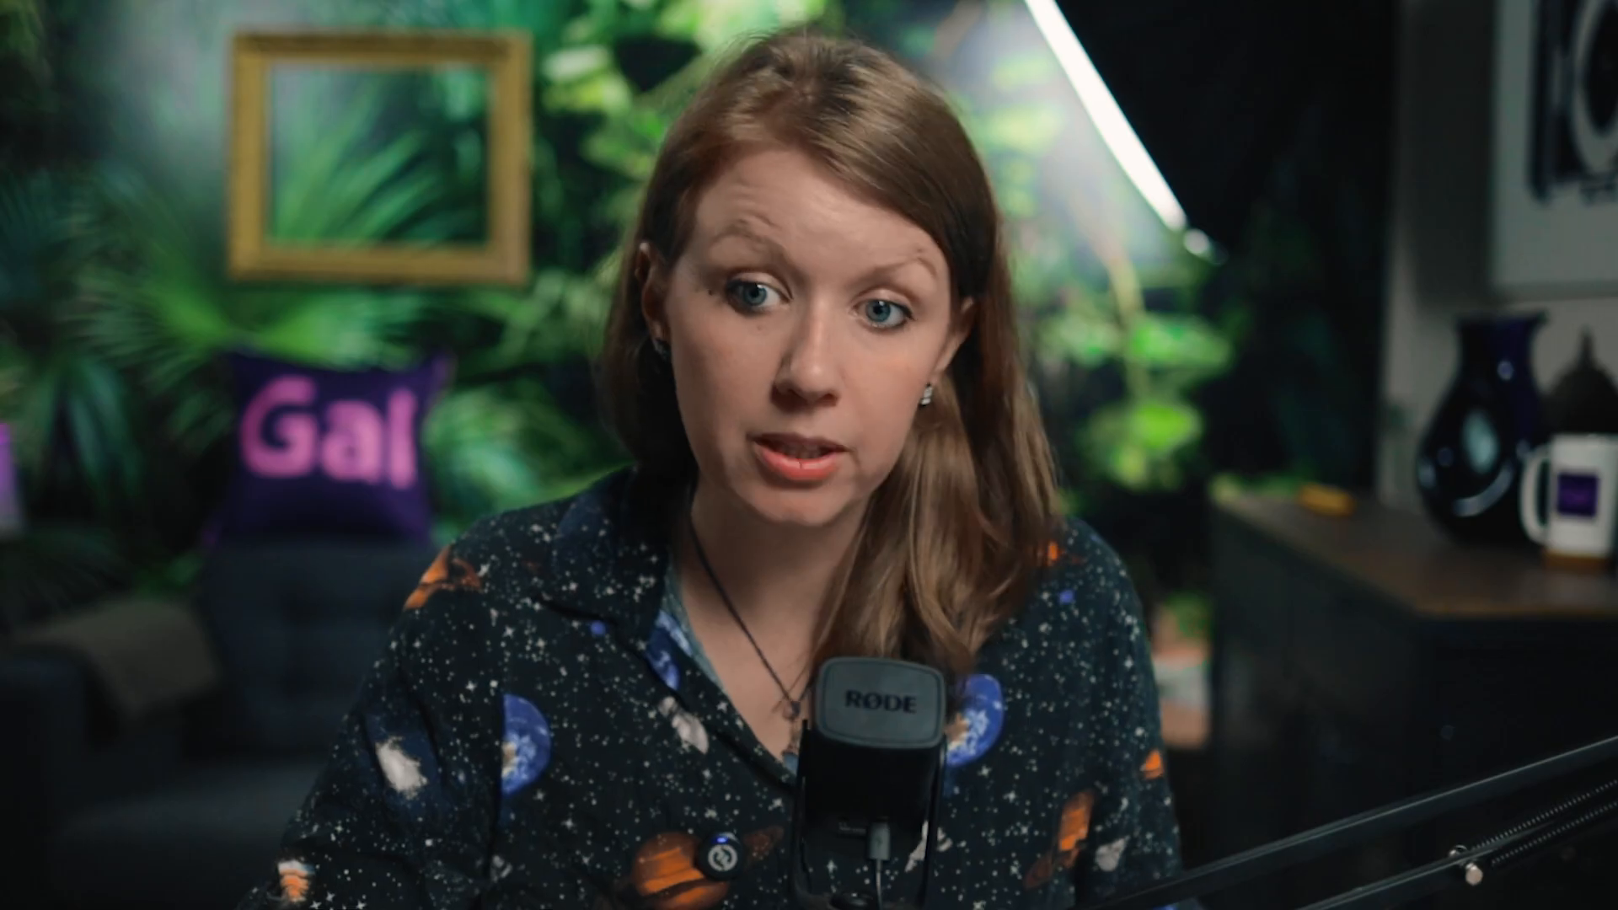
# Add another Lumetri Color effect to the adjustment layer and name it ORANGE AND TEAL
pyautogui.click(1368, 145)
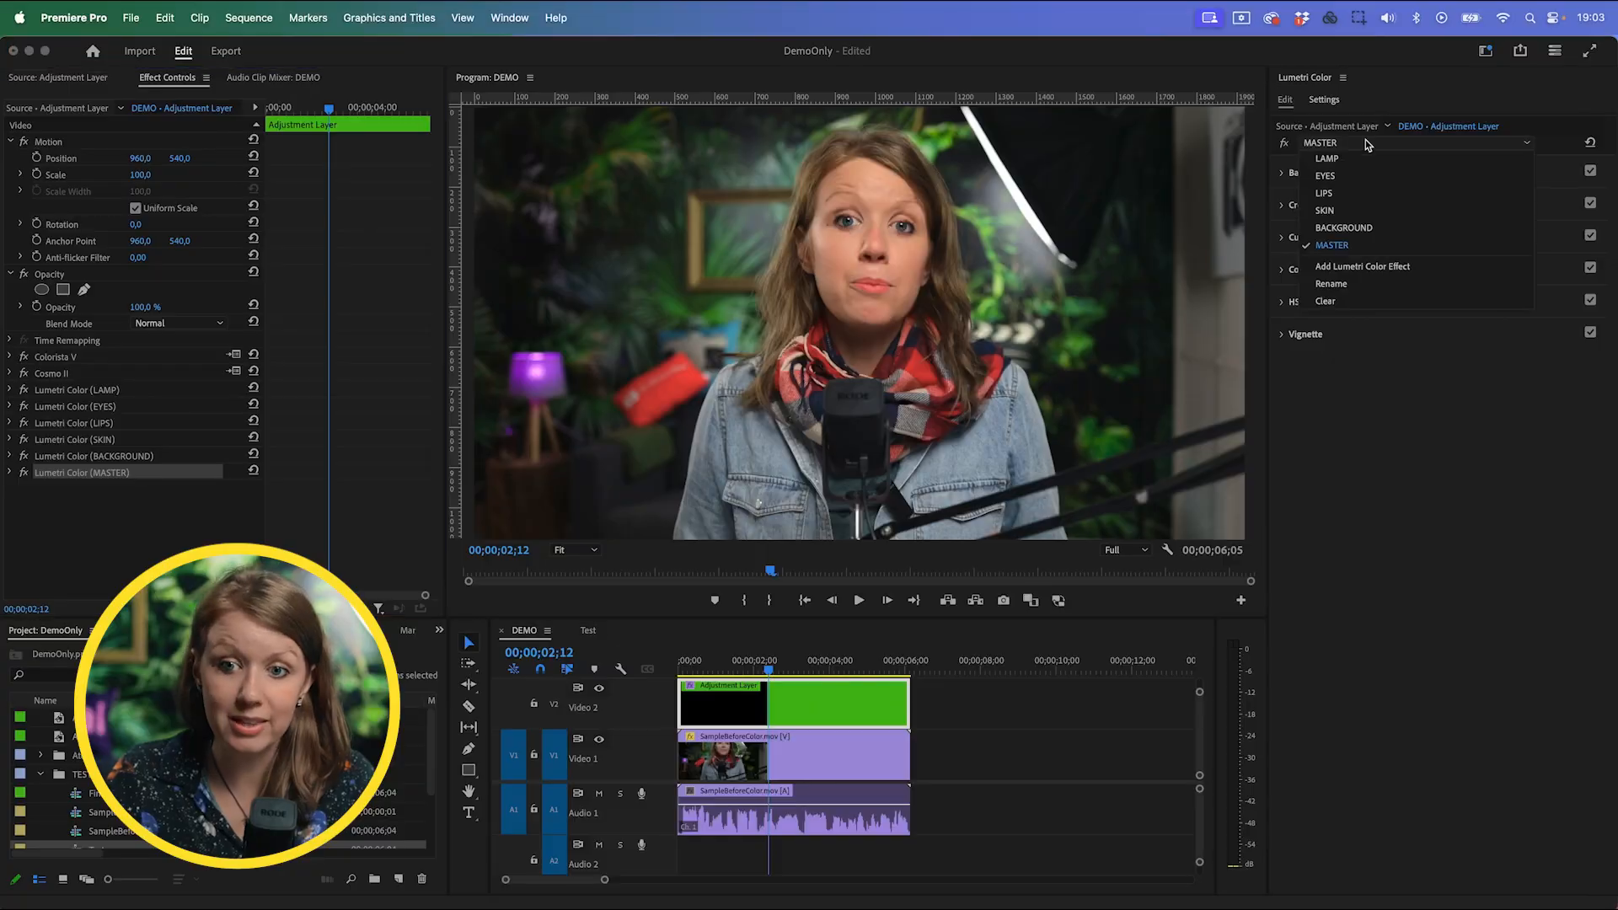
pyautogui.click(1369, 268)
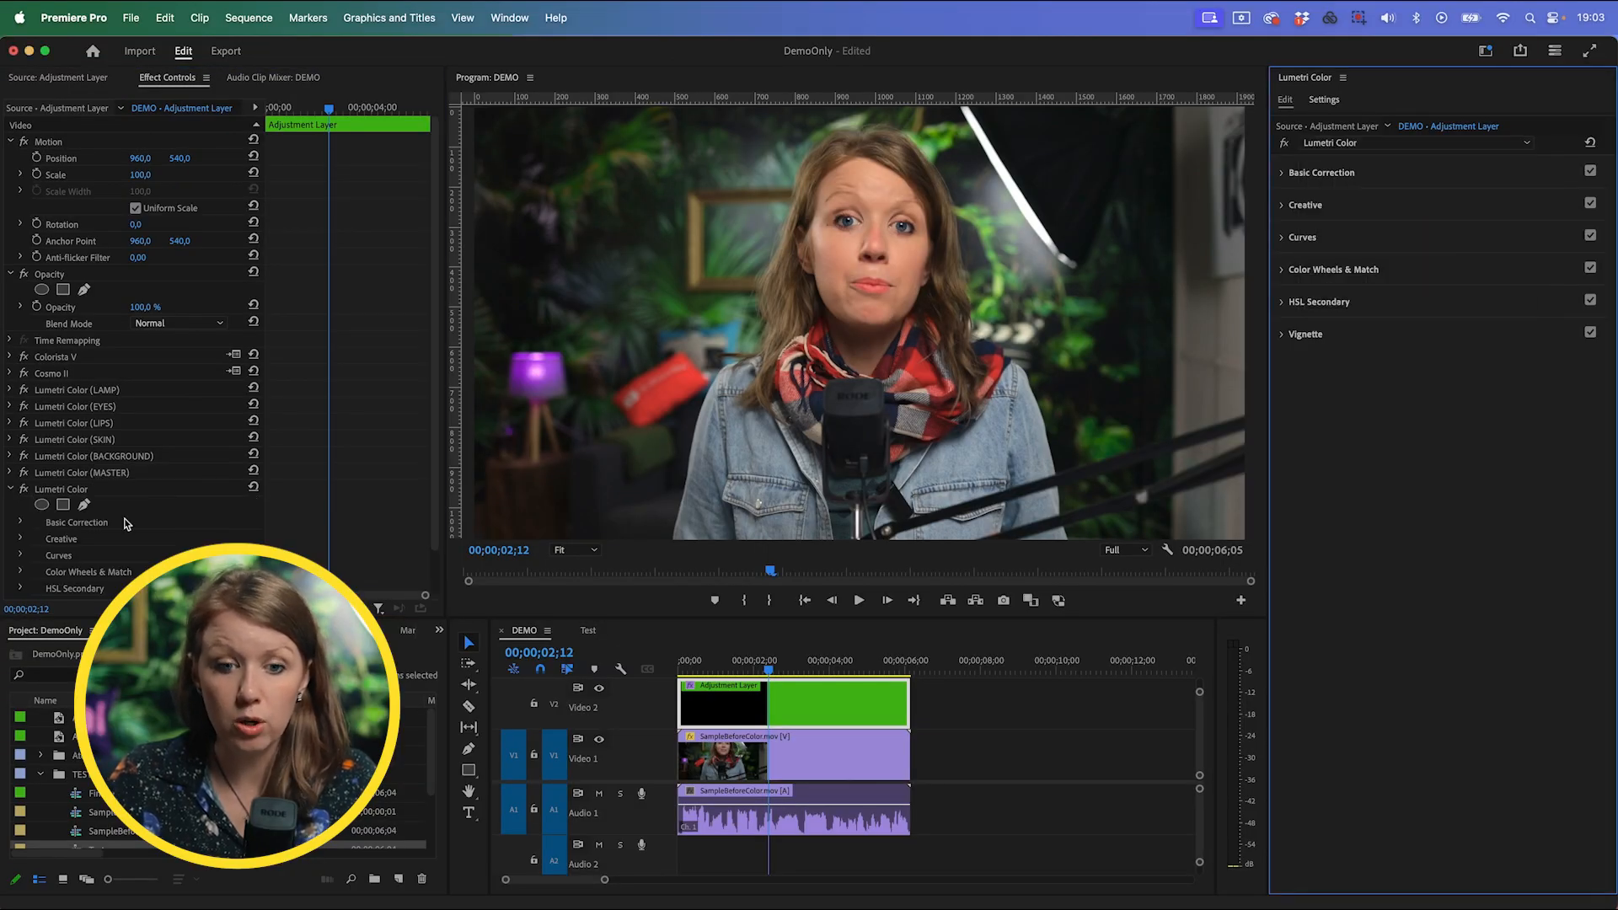
pyautogui.click(1314, 143)
pyautogui.click(1348, 283)
pyautogui.write('ORANGE ')
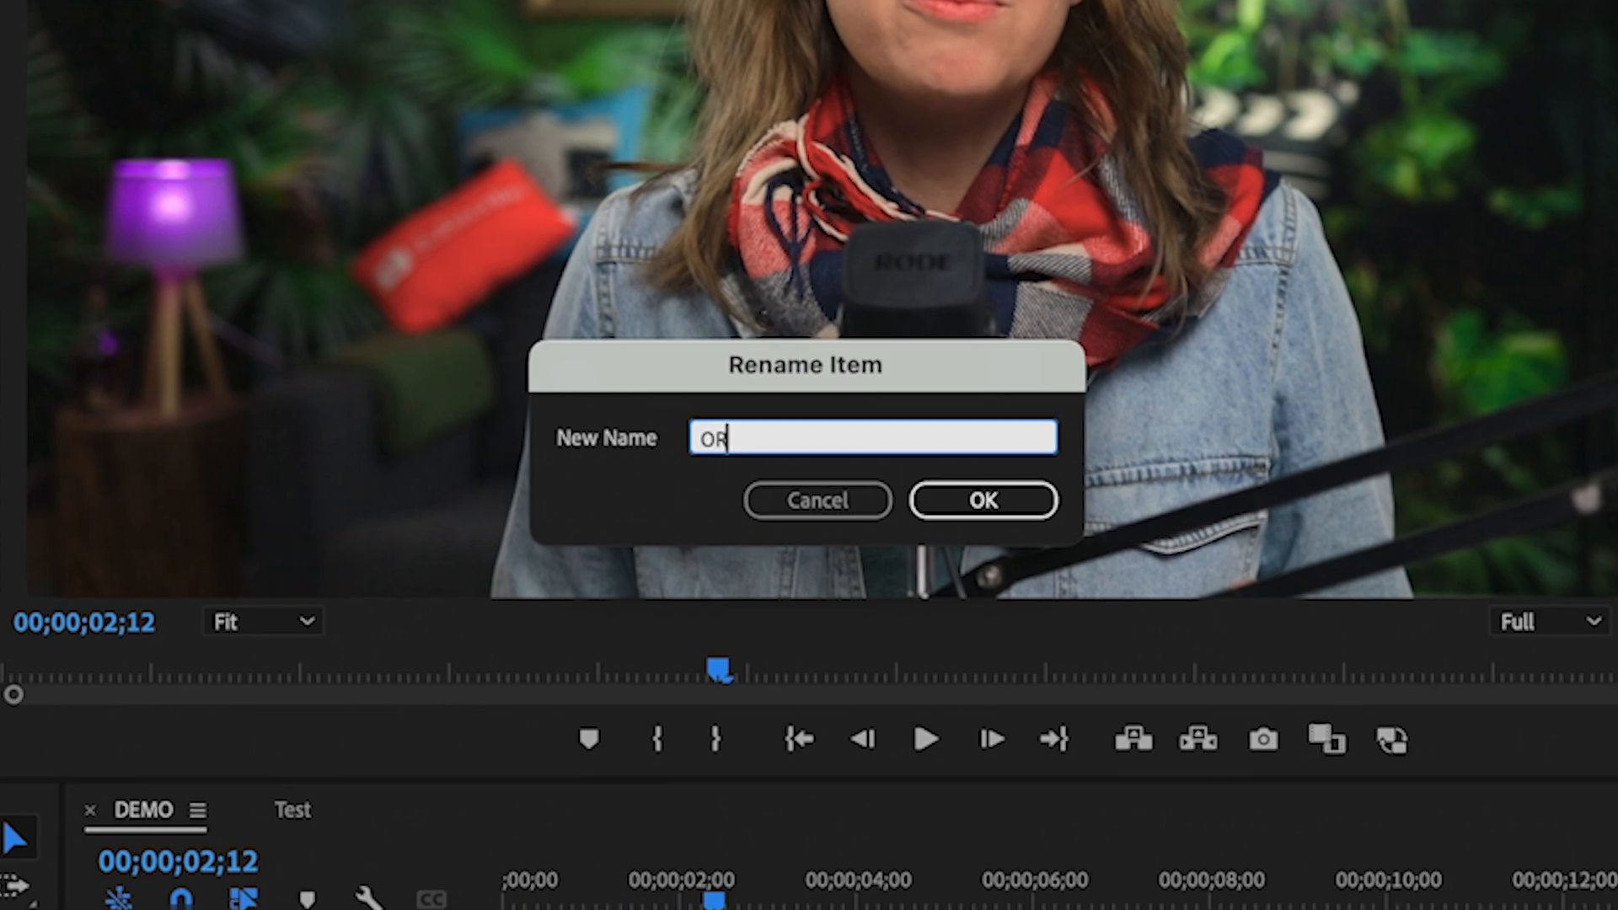
pyautogui.write('AND TEAL')
pyautogui.press('Return')
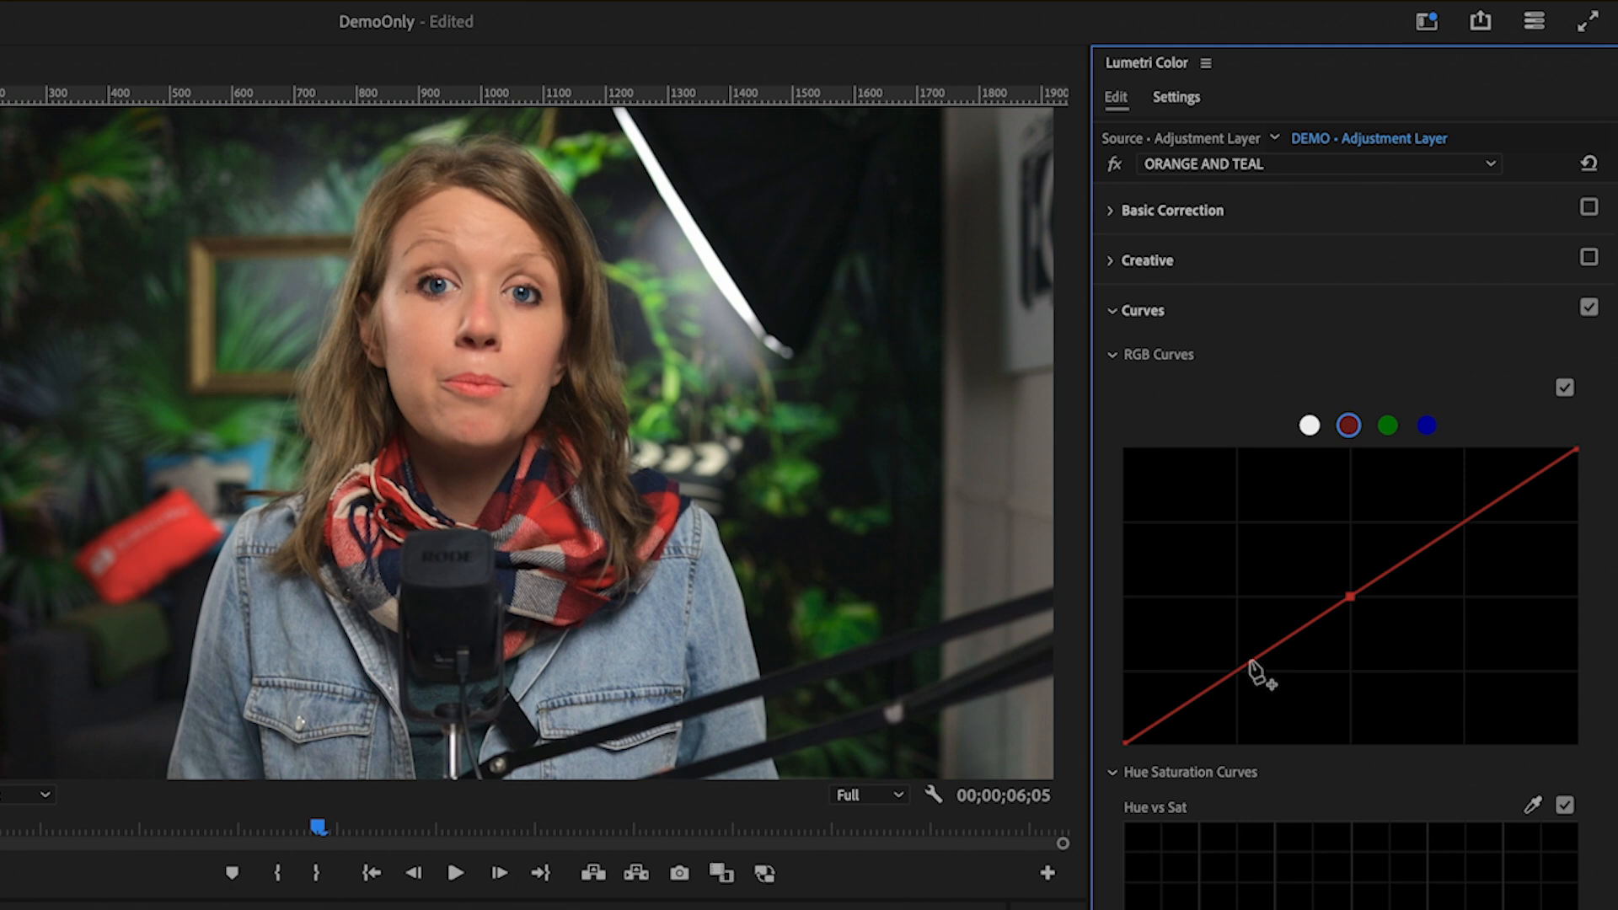
pyautogui.moveTo(1248, 660); pyautogui.dragTo(1253, 670)
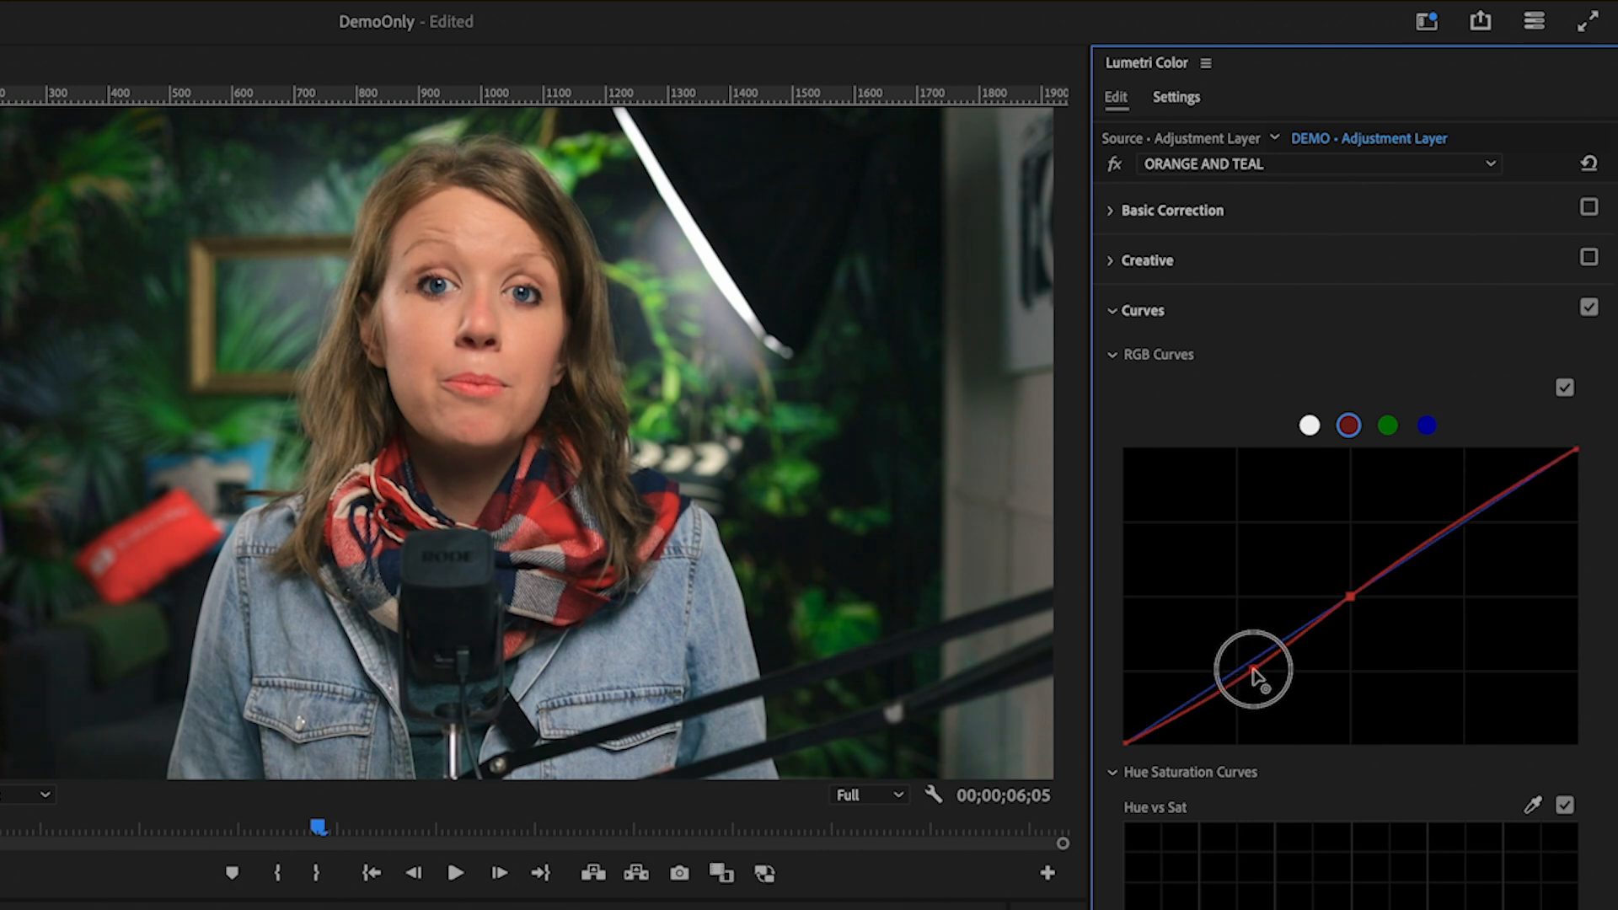
pyautogui.moveTo(1456, 519); pyautogui.dragTo(1451, 509)
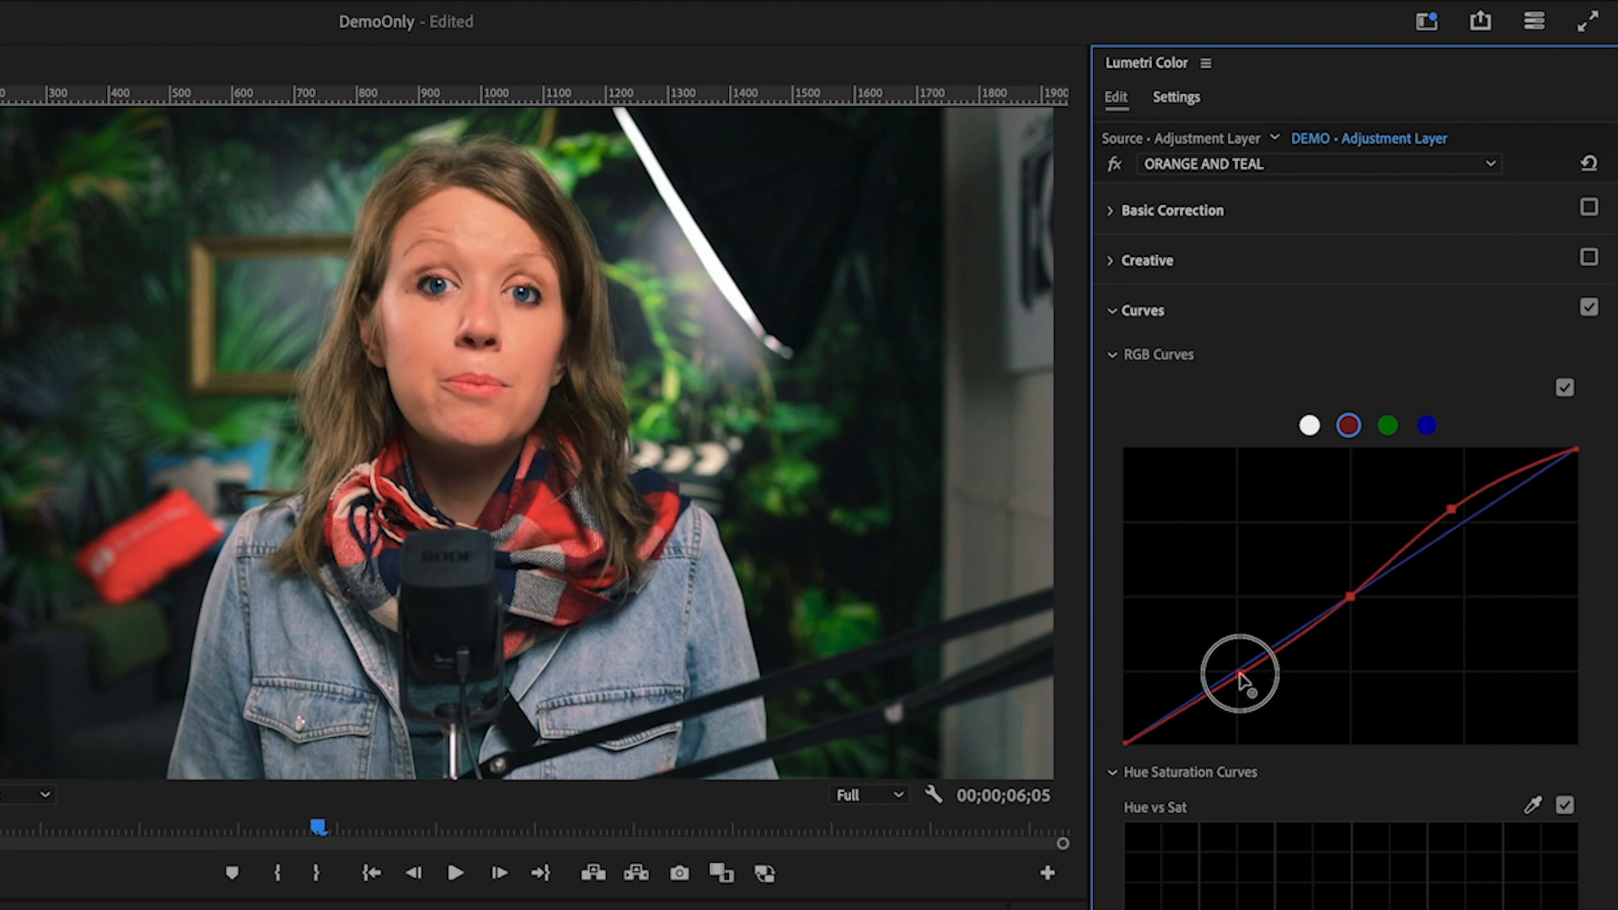
pyautogui.moveTo(1456, 505); pyautogui.dragTo(1461, 514)
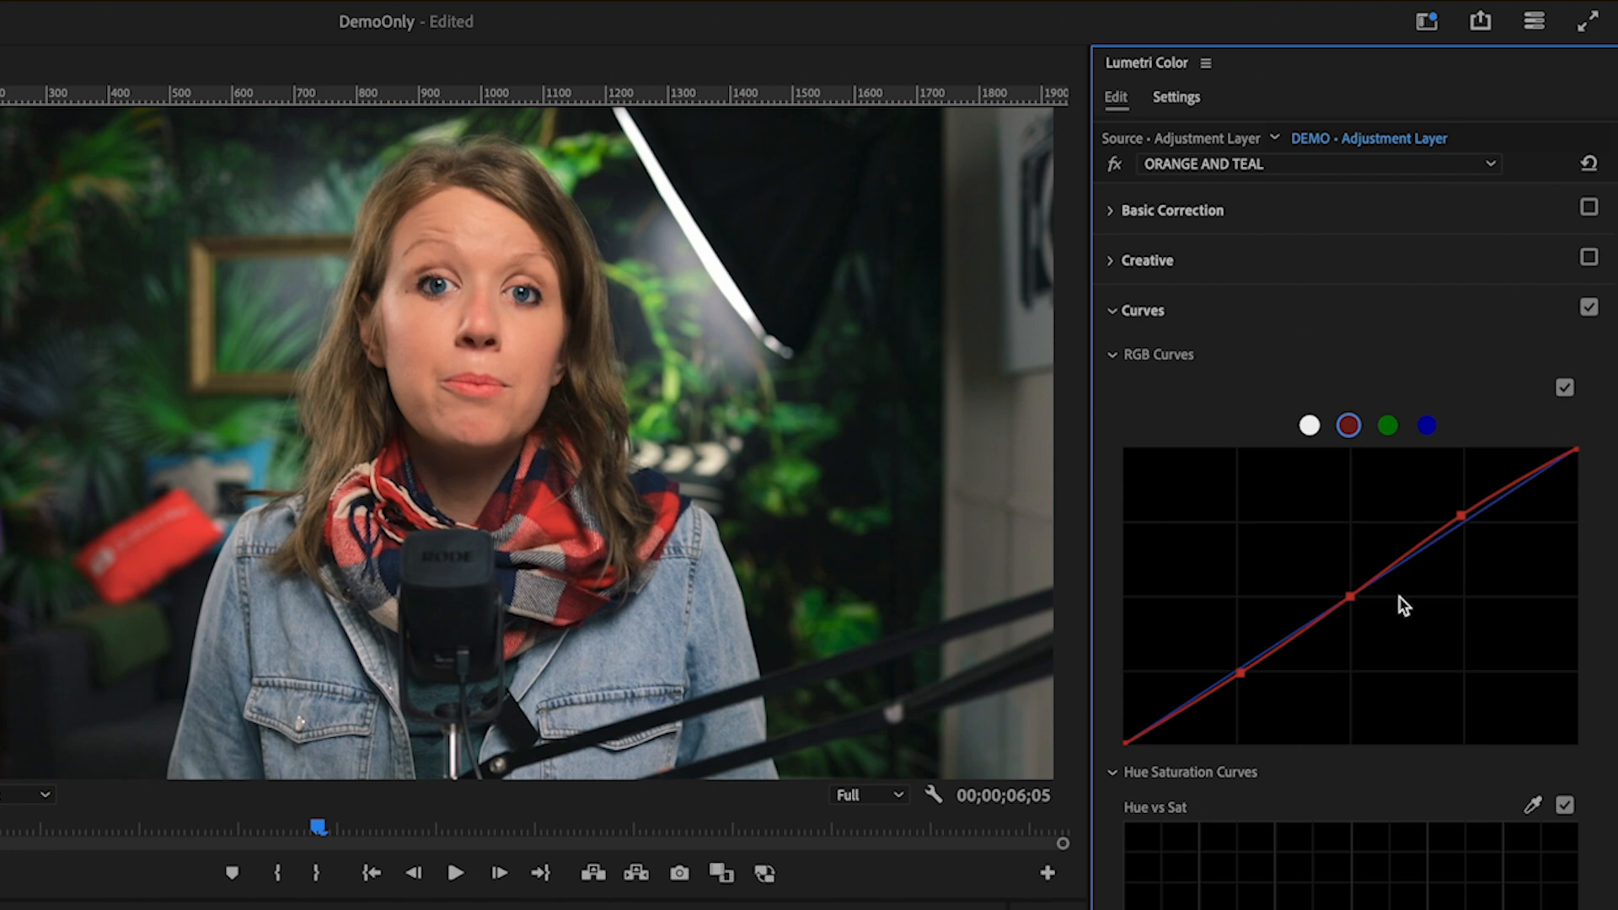
pyautogui.press('super+z')
pyautogui.press('super+z')
pyautogui.press('super+z')
pyautogui.press('super+z')
pyautogui.press('super+z')
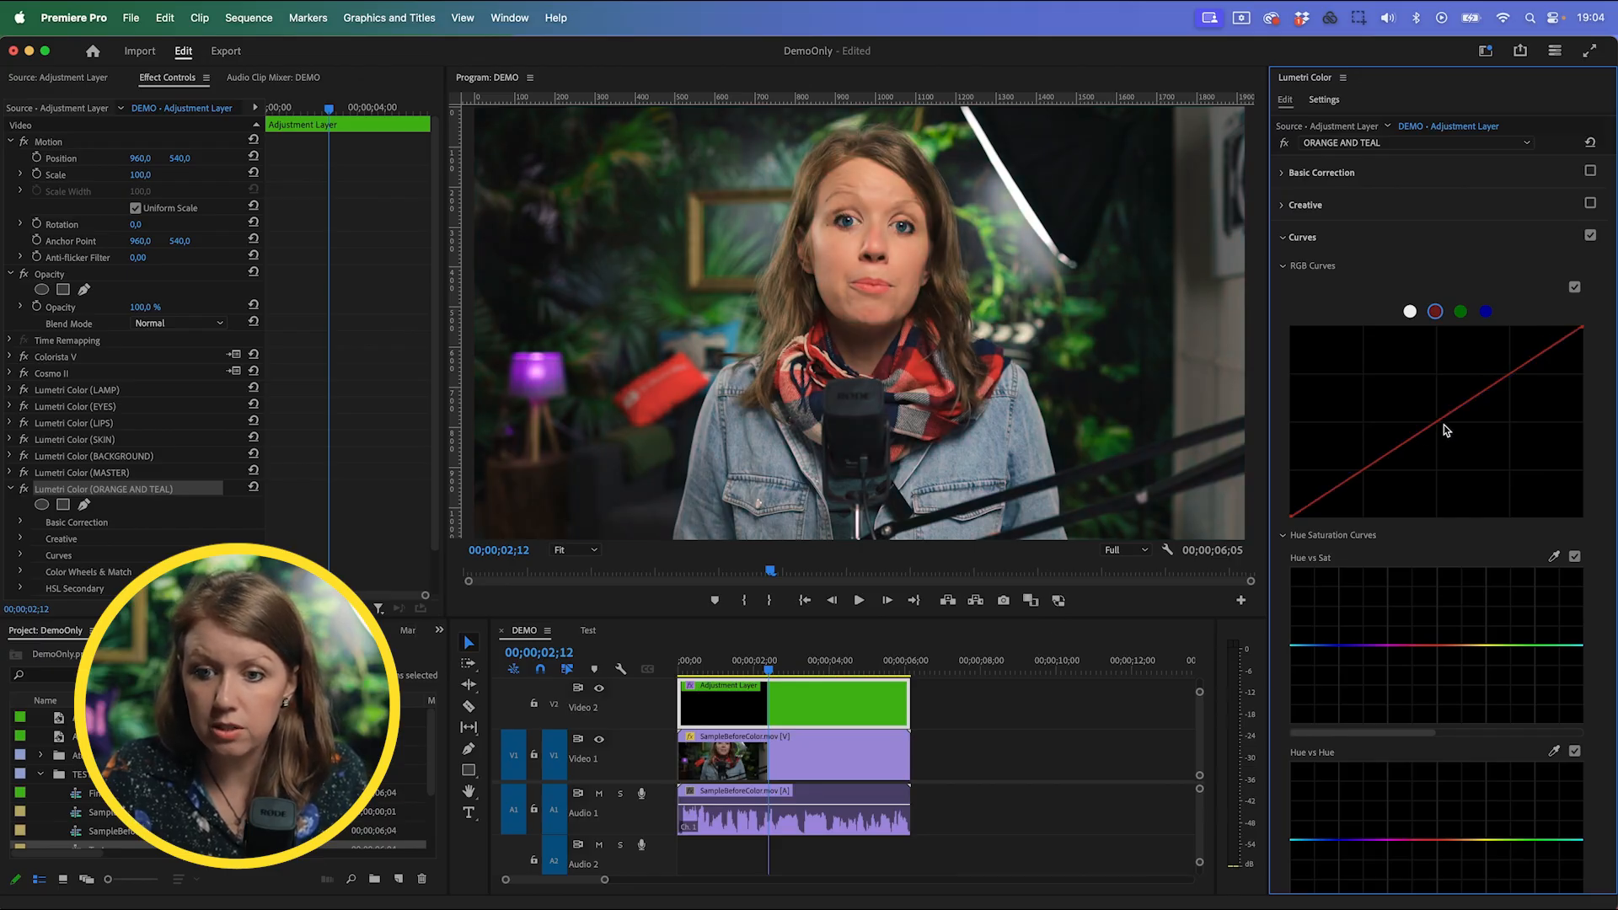
# Add a highlight point and a shadow point to the ORANGE AND TEAL effect's red curve, lowering the shadows slightly
pyautogui.click(1495, 383)
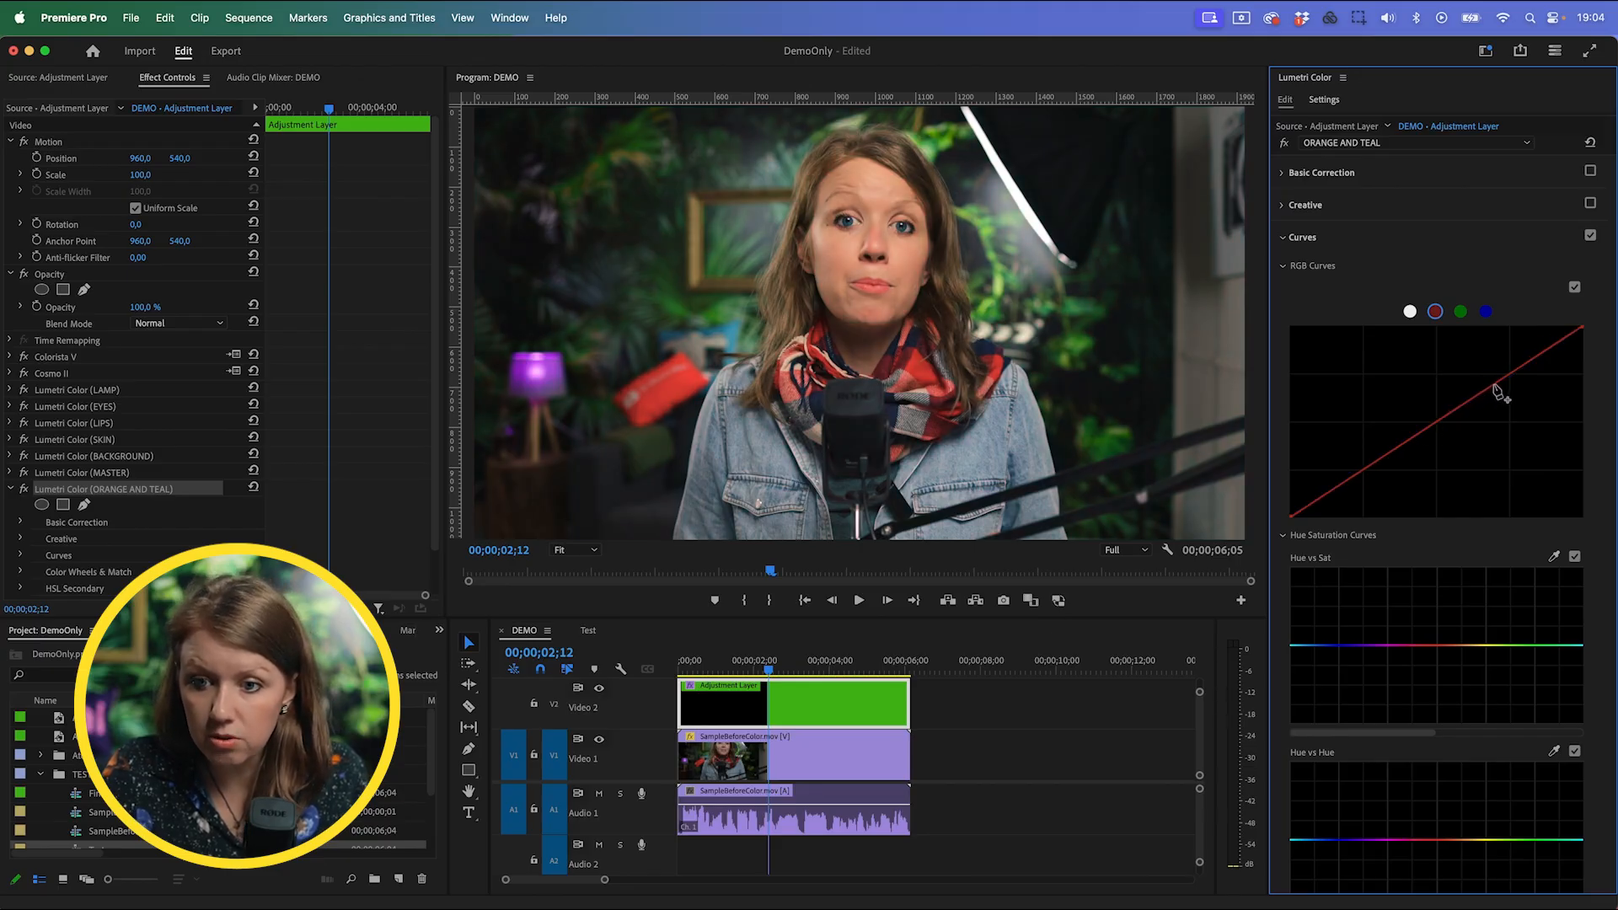
pyautogui.click(1390, 459)
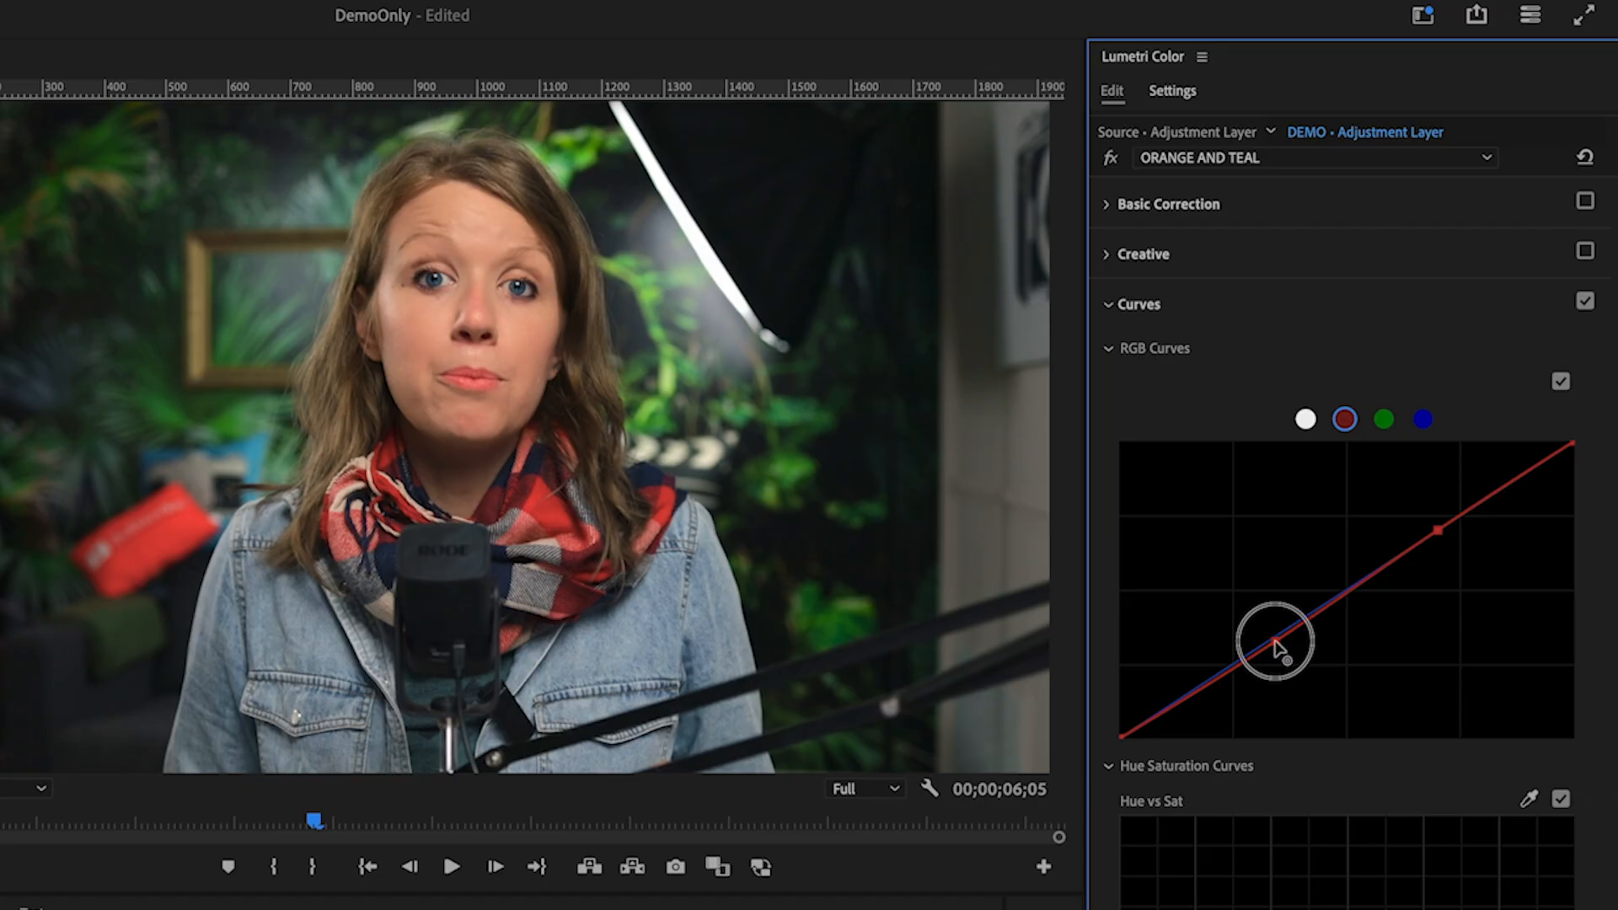
pyautogui.moveTo(1275, 641); pyautogui.dragTo(1266, 651)
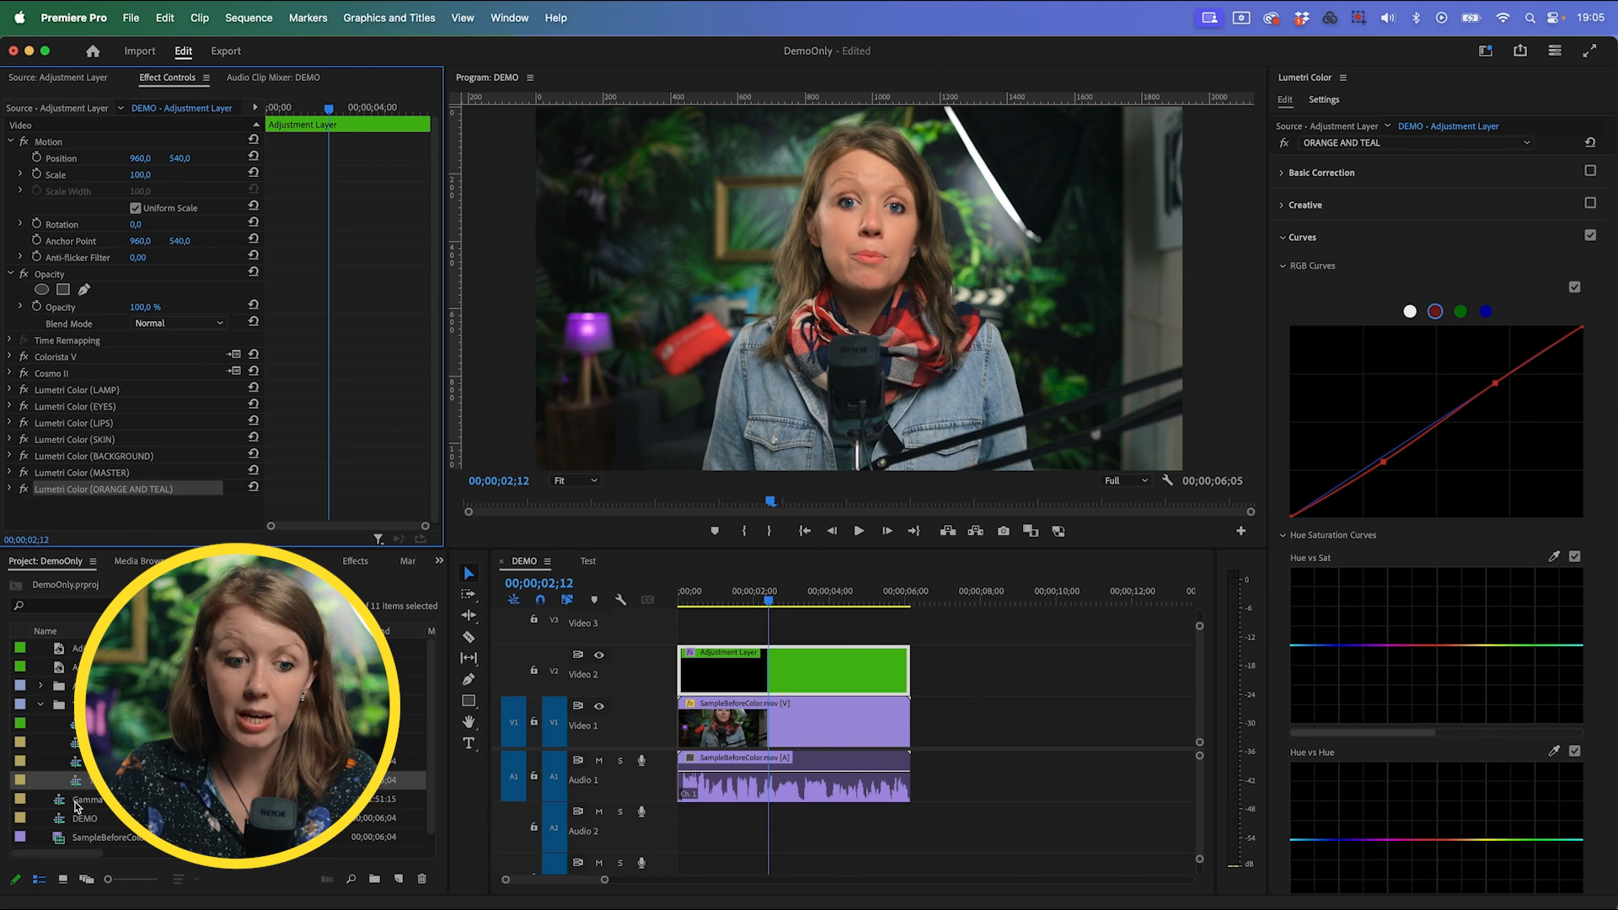
# Deselect the clip, collapse the TESTING bin and open the new item options for the project
pyautogui.click(730, 634)
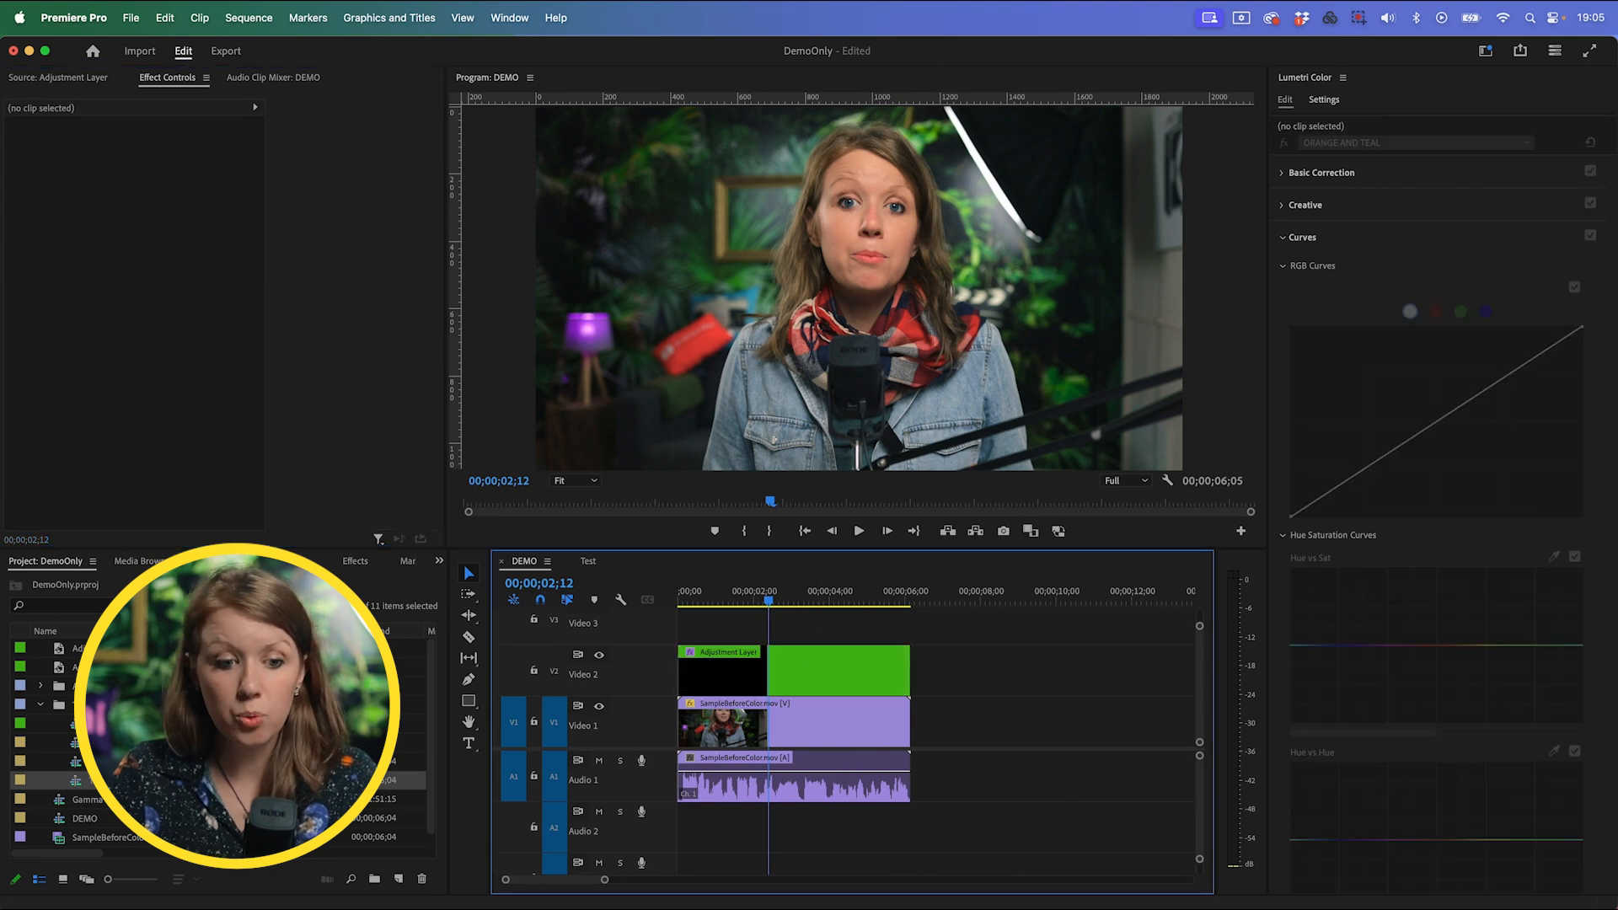
pyautogui.click(41, 704)
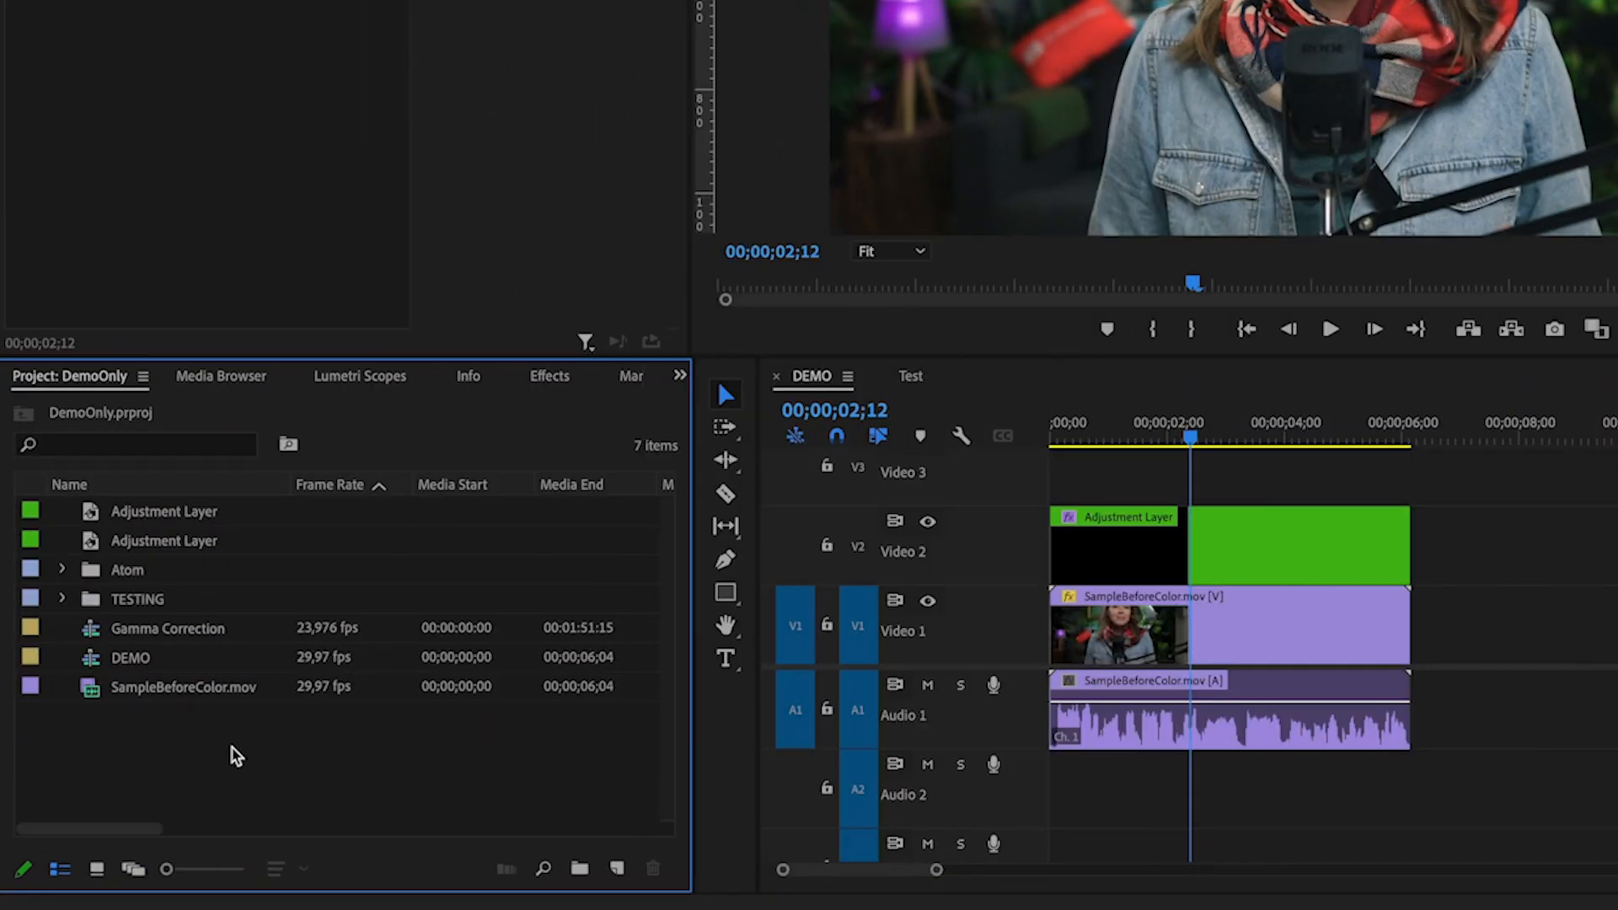
pyautogui.rightClick(235, 754)
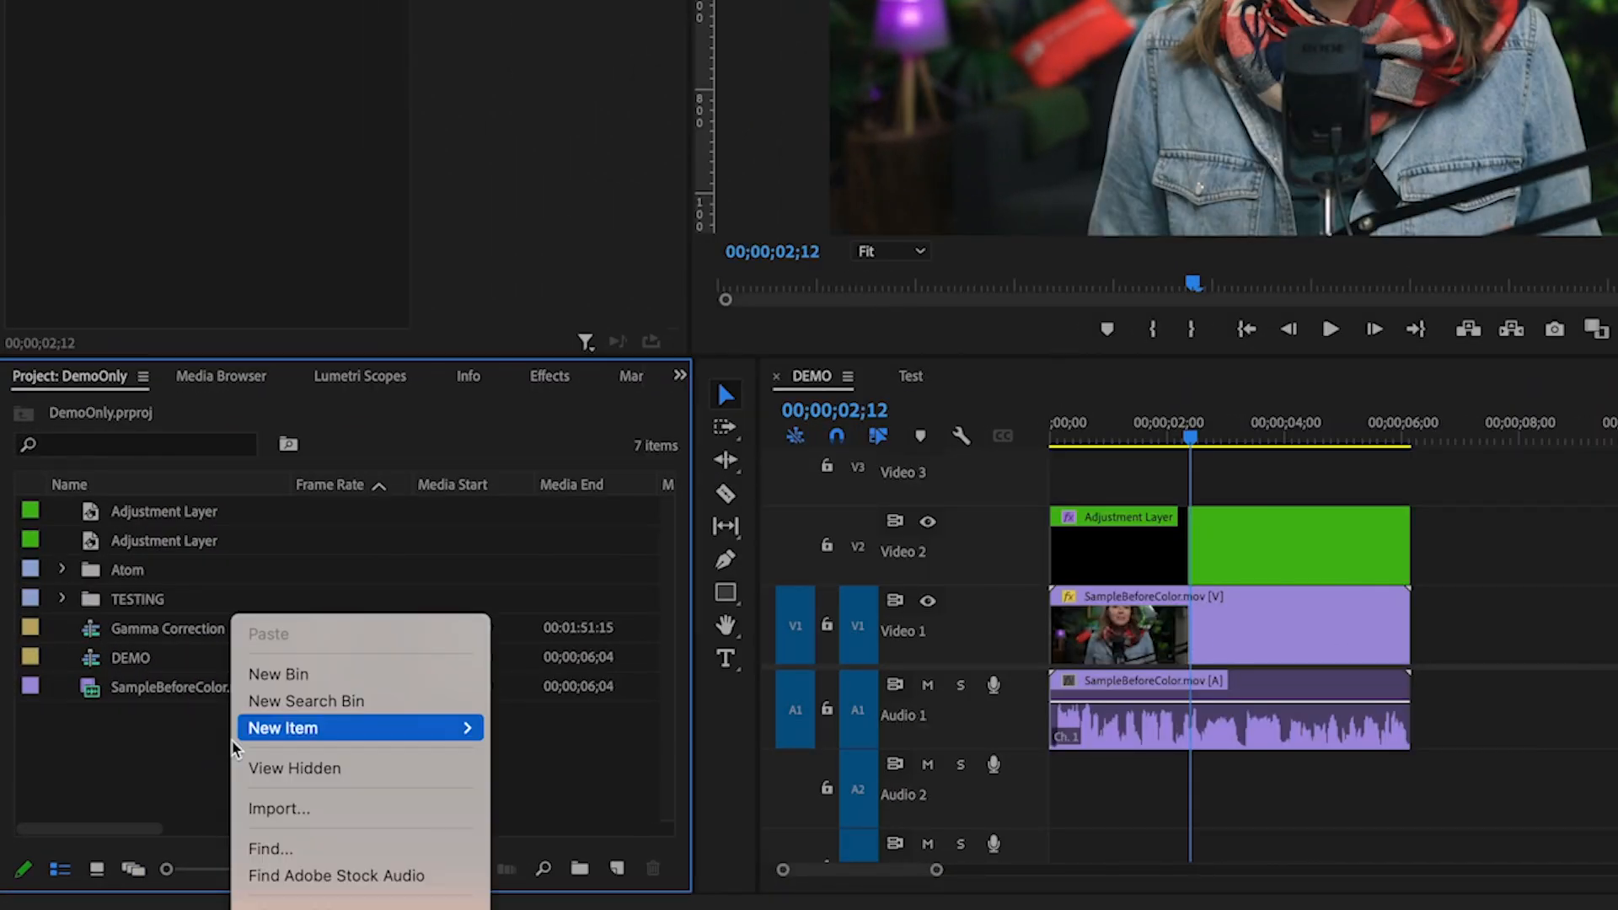
pyautogui.moveTo(283, 728)
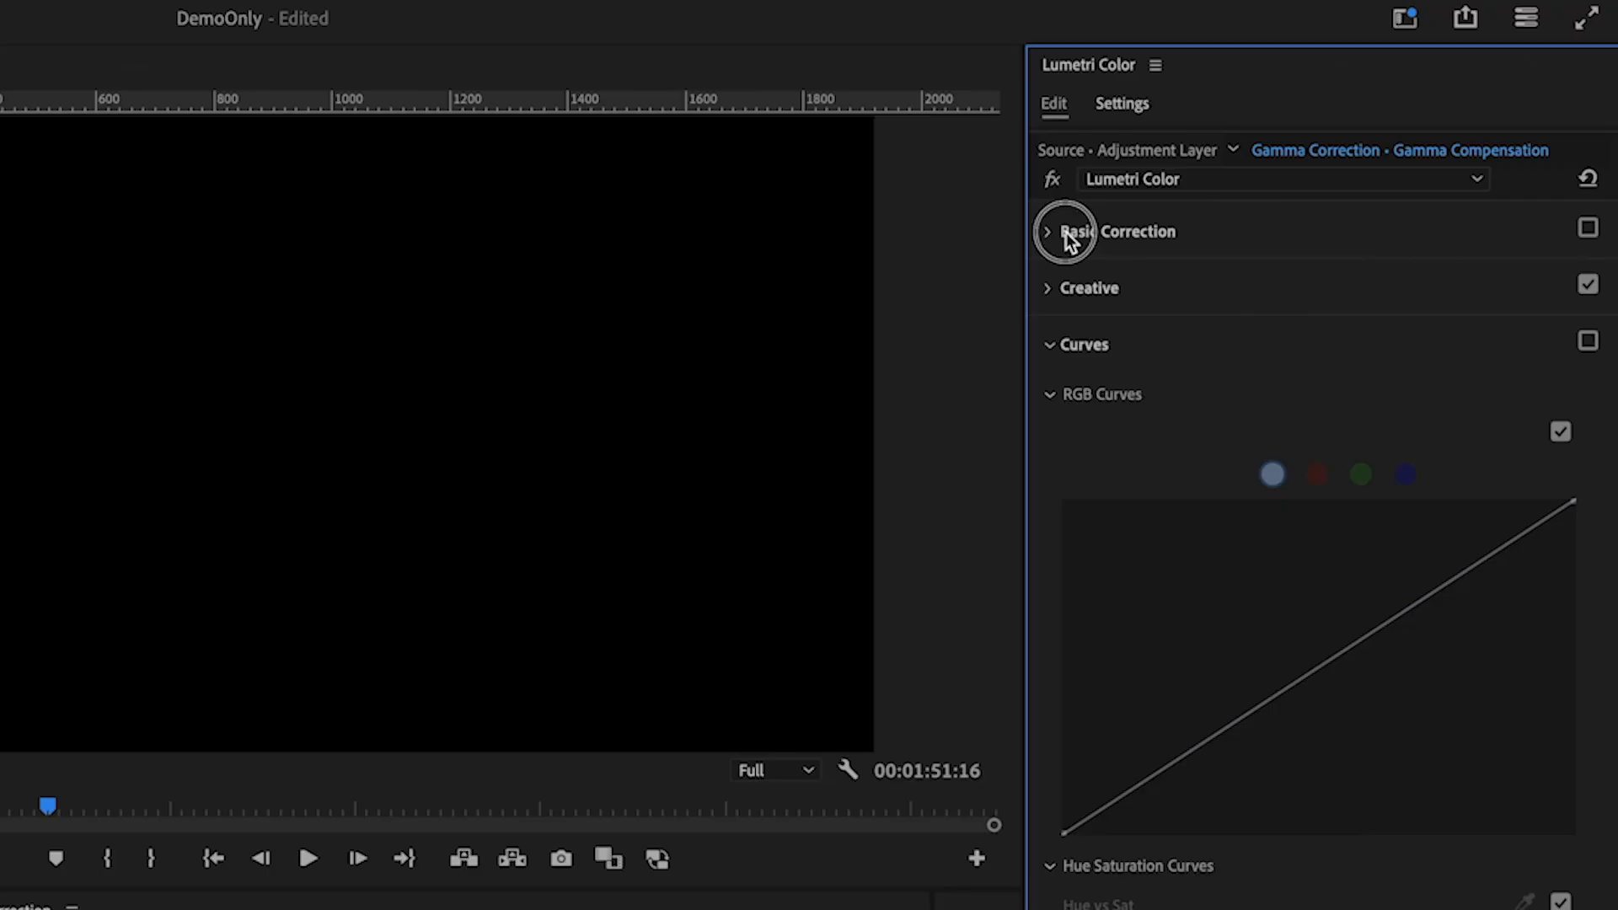
# Inspect the Creative settings of the Gamma Compensation layer's Lumetri Color effect in the Gamma Correction sequence
pyautogui.click(1059, 231)
pyautogui.click(1059, 231)
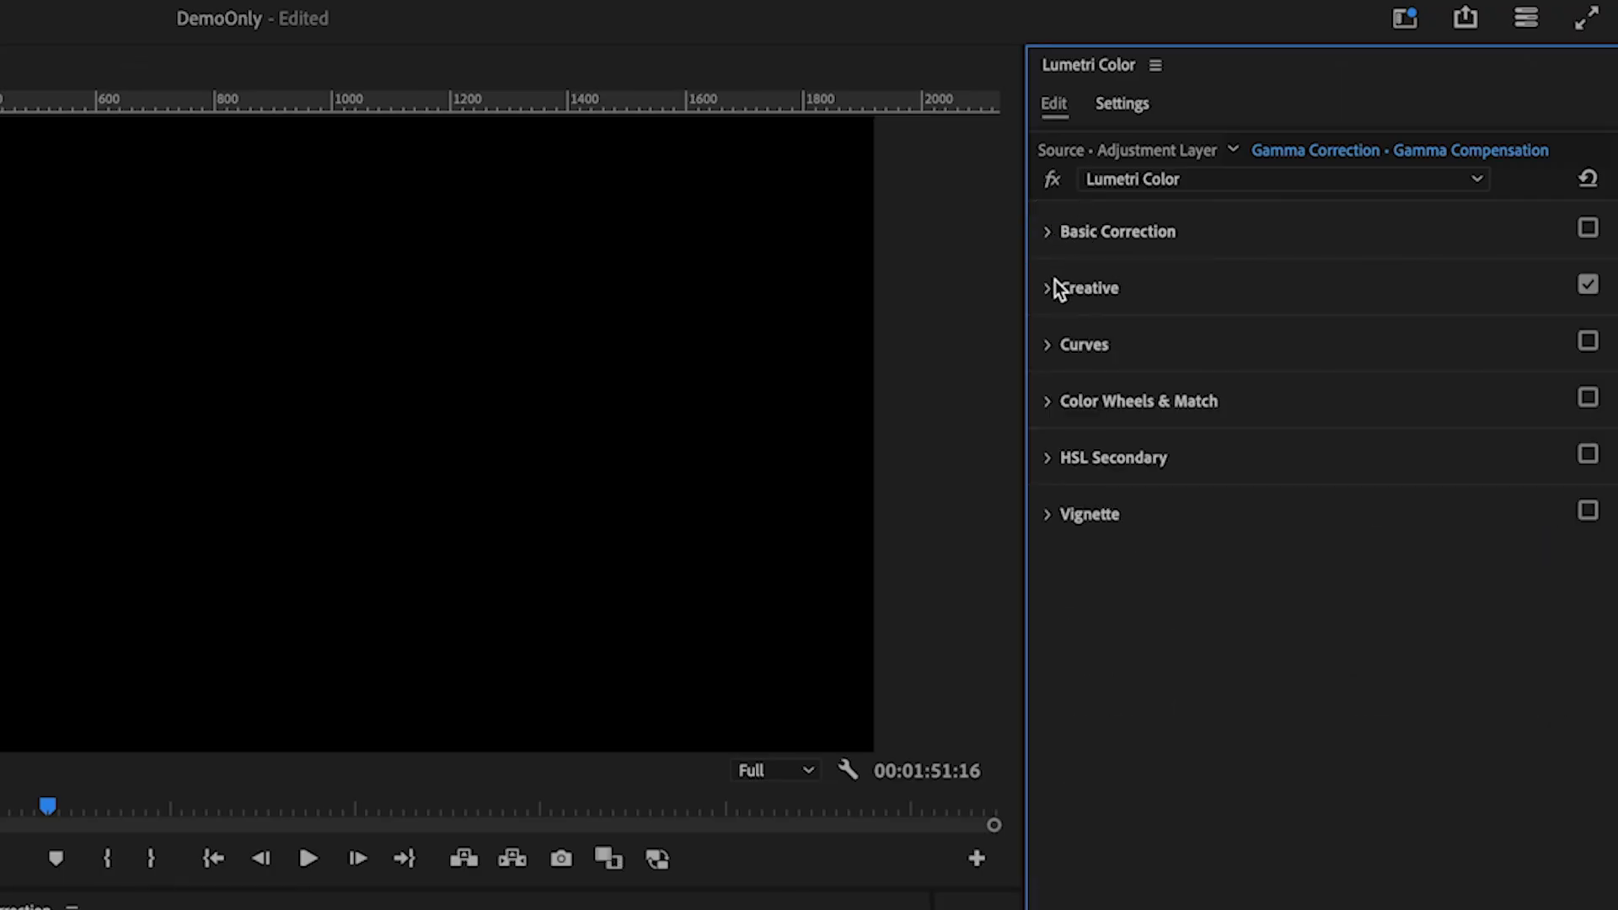
pyautogui.click(1055, 285)
pyautogui.click(1223, 327)
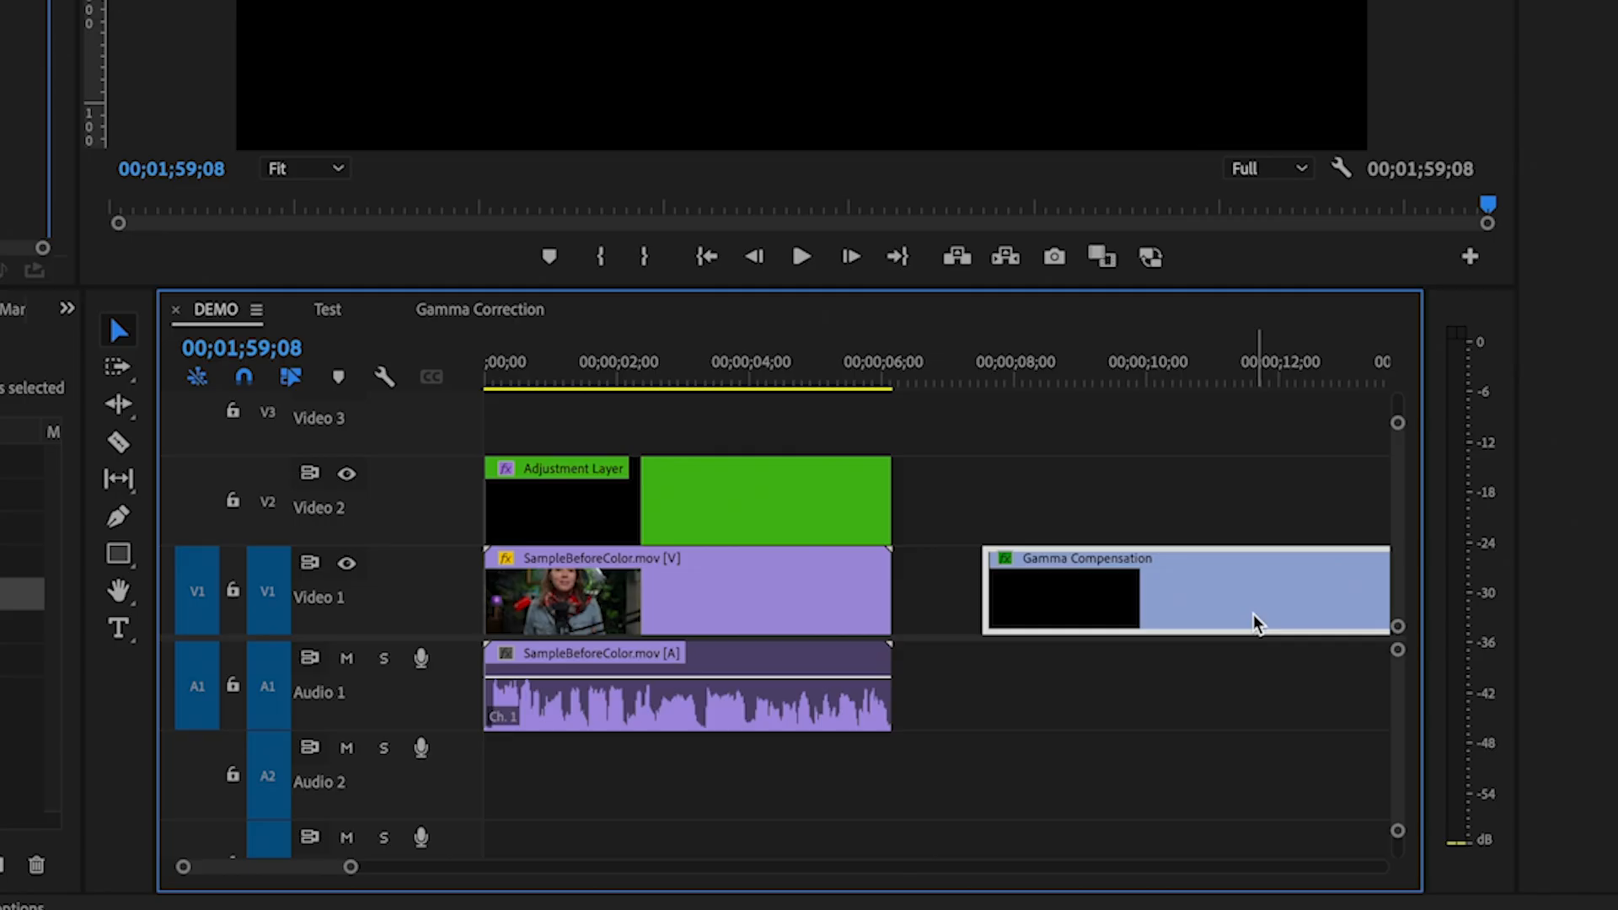
# Move the Gamma Compensation layer onto Video 3 at the start of the DEMO sequence and compare the image with that track hidden and shown
pyautogui.moveTo(1253, 621); pyautogui.dragTo(654, 367)
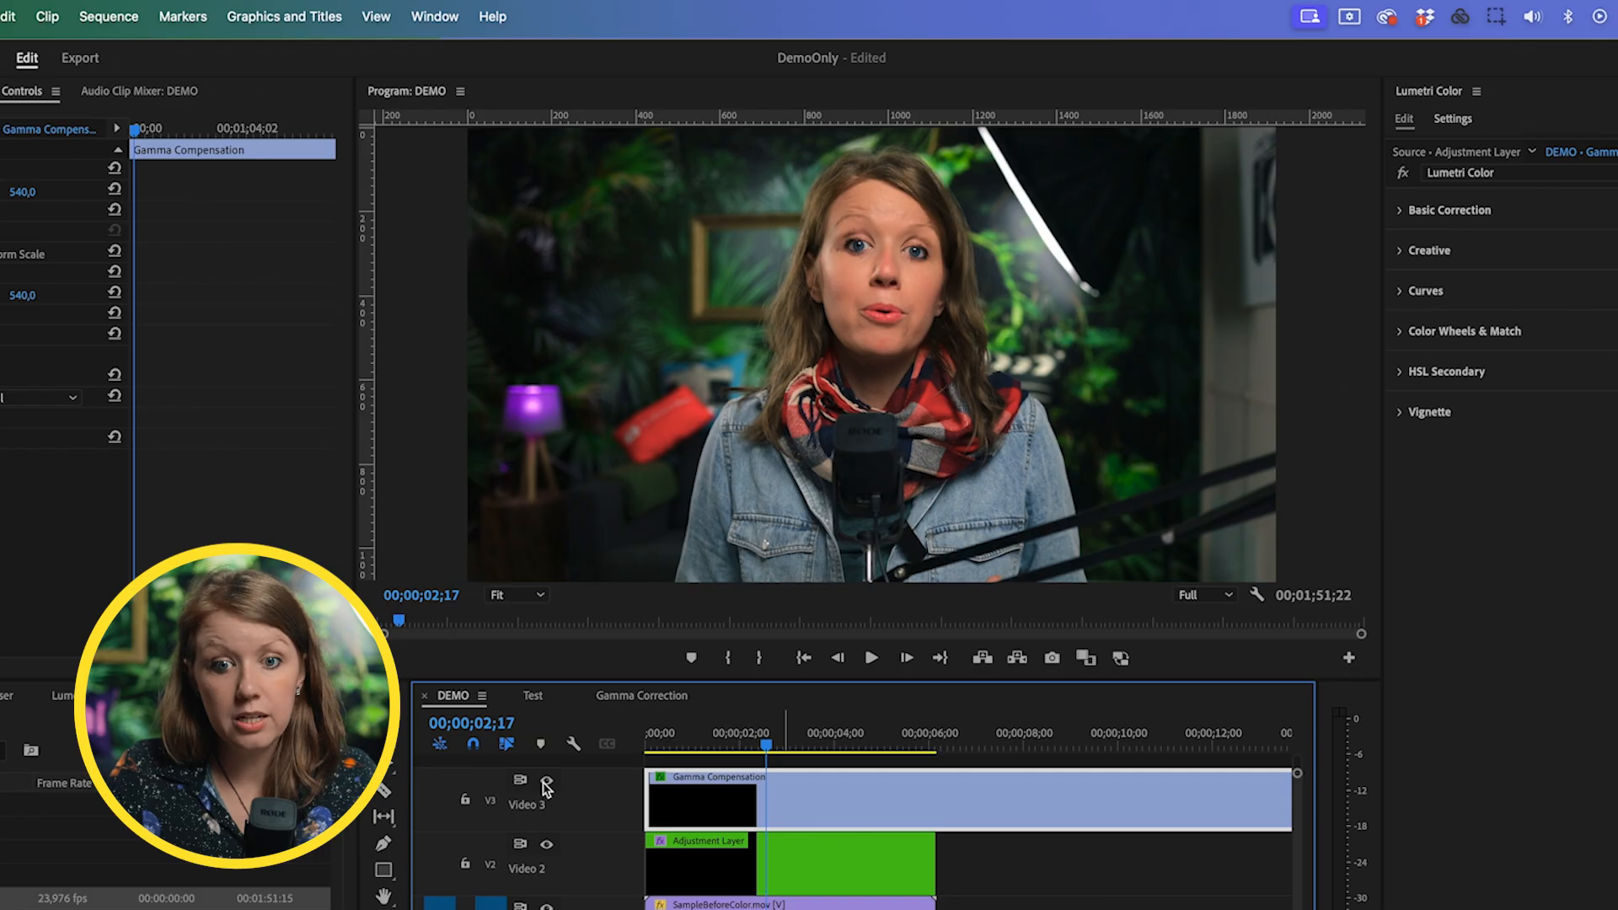
pyautogui.click(546, 782)
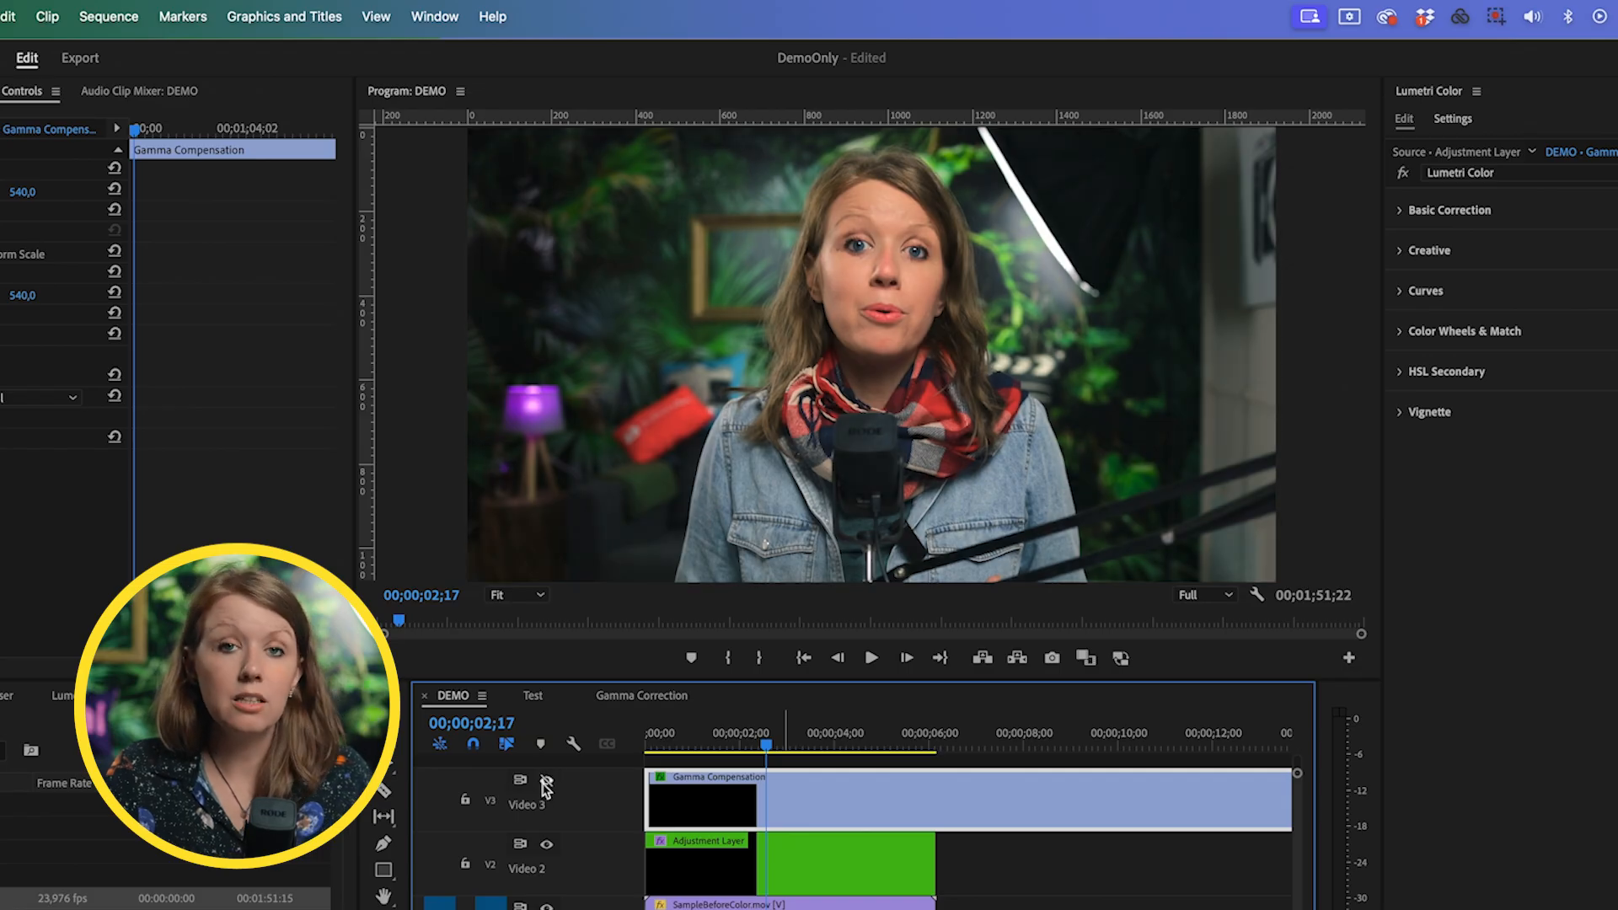
pyautogui.click(545, 783)
# Cut the Gamma Compensation layer at the end of the adjustment layer and delete the excess part
pyautogui.press('c')
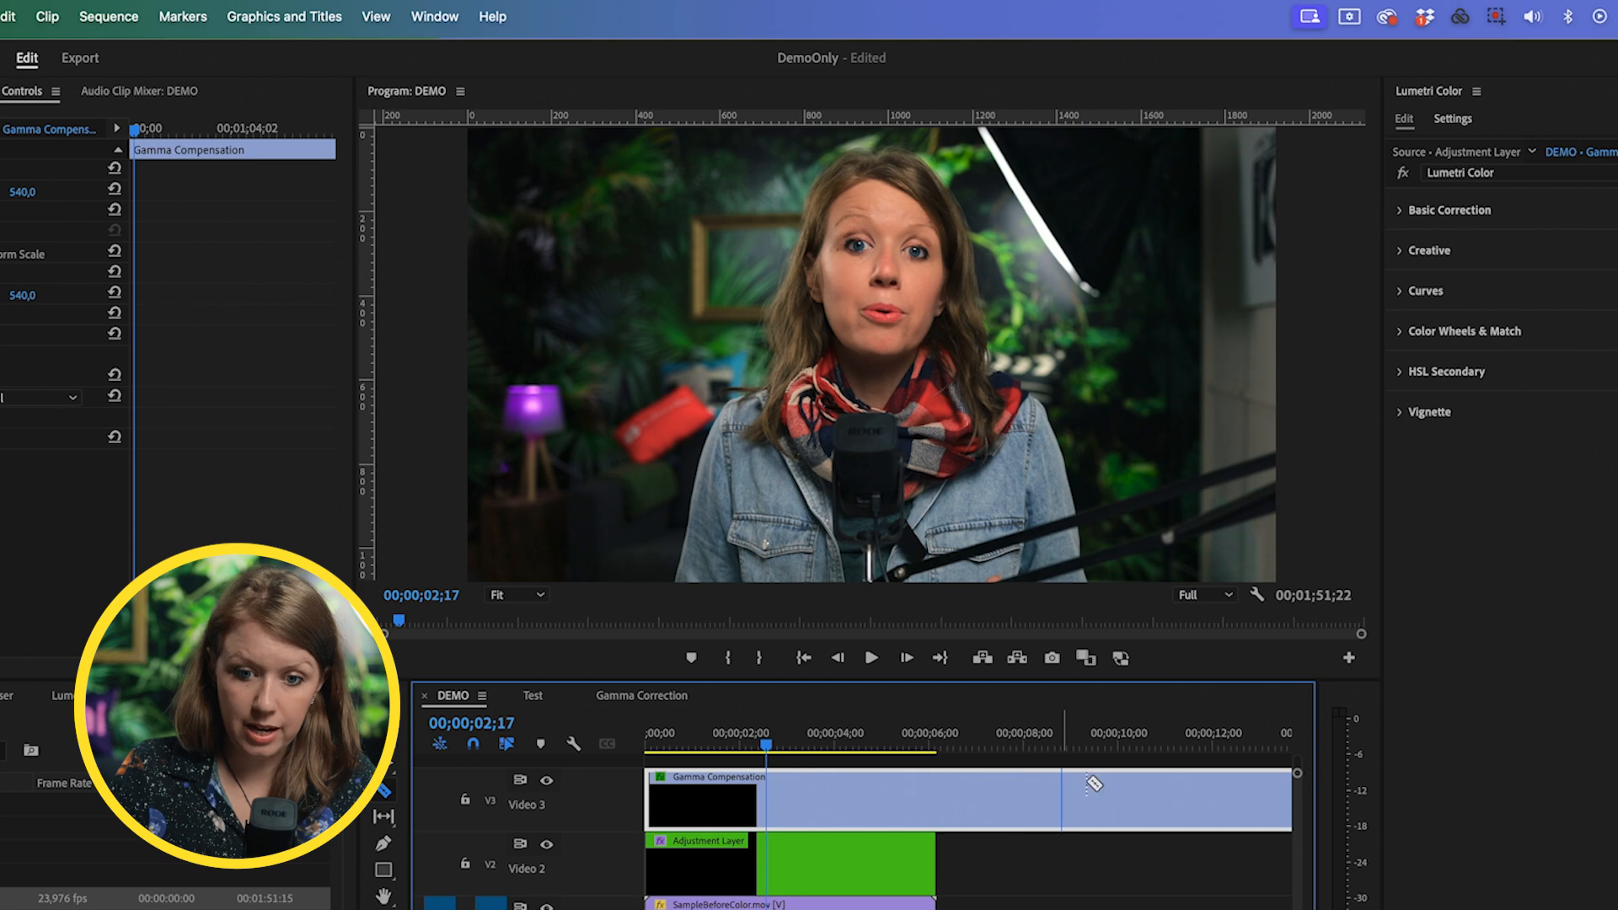
pyautogui.click(936, 809)
pyautogui.press('v')
pyautogui.click(1012, 822)
pyautogui.press('Delete')
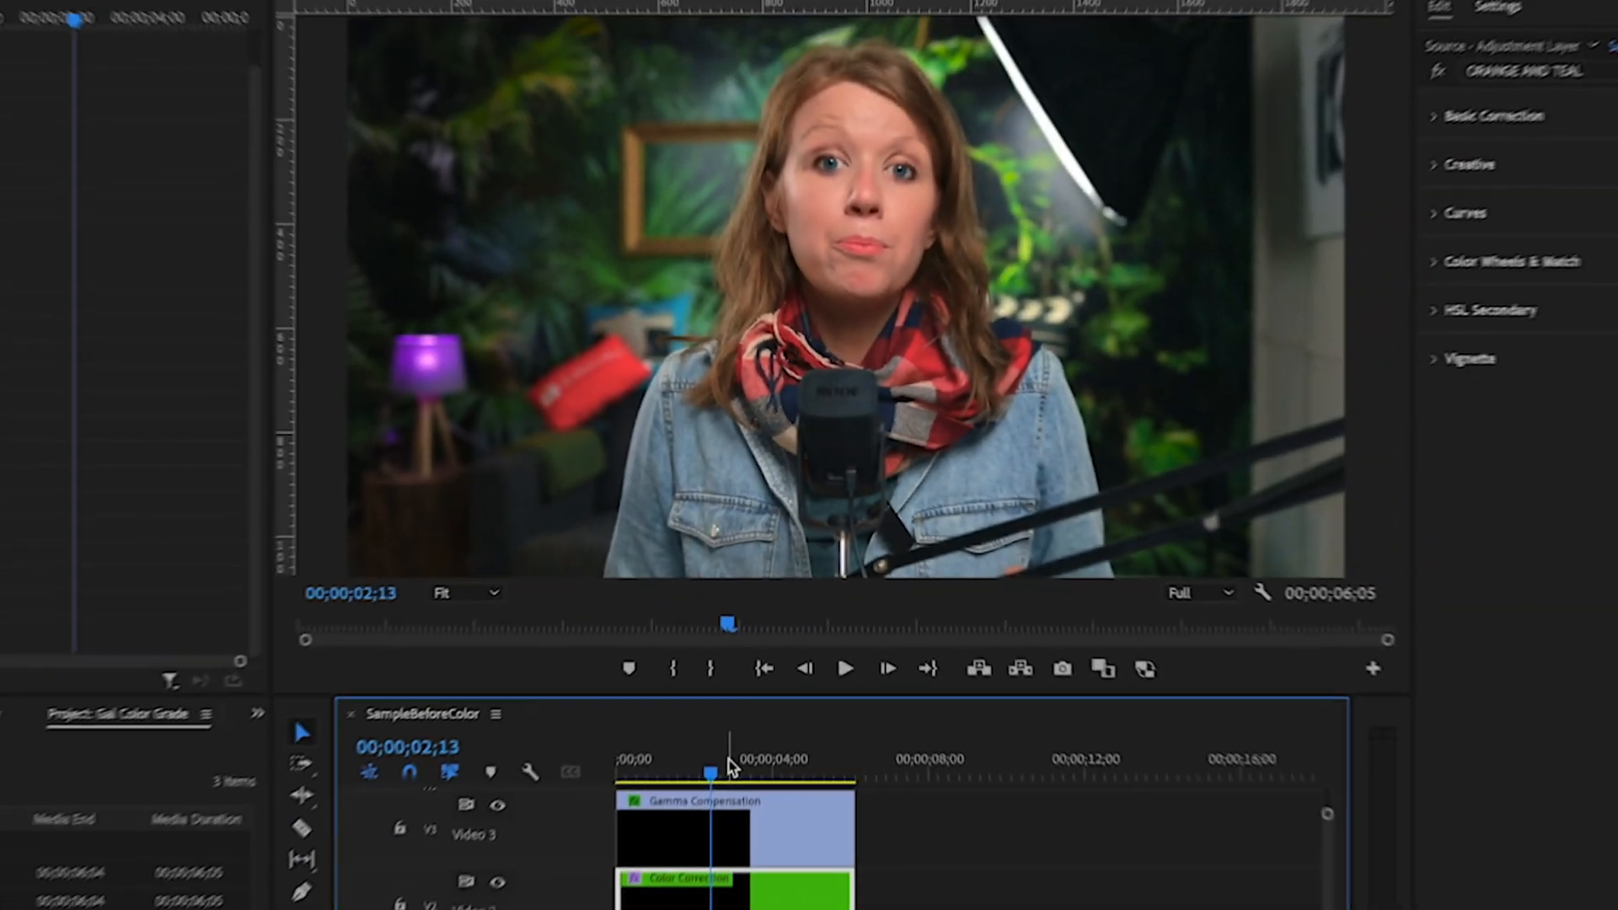
# Compare the SampleBeforeColor footage at 00;00;04;19 with the Color Correction and Gamma Compensation tracks hidden and shown
pyautogui.moveTo(721, 750); pyautogui.dragTo(800, 752)
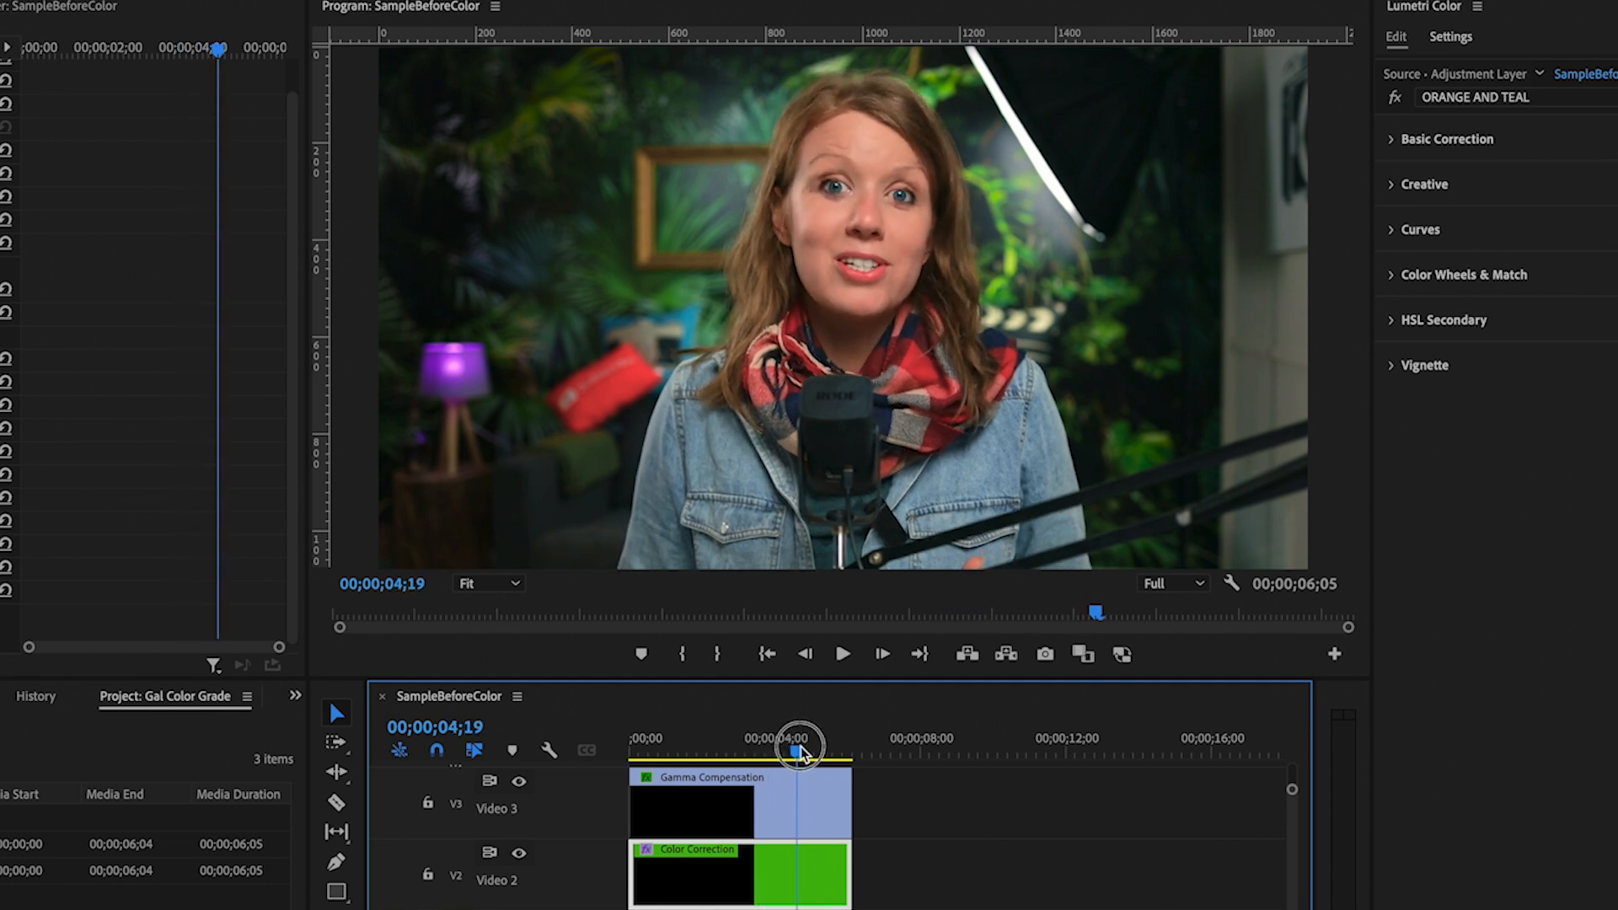
pyautogui.click(519, 854)
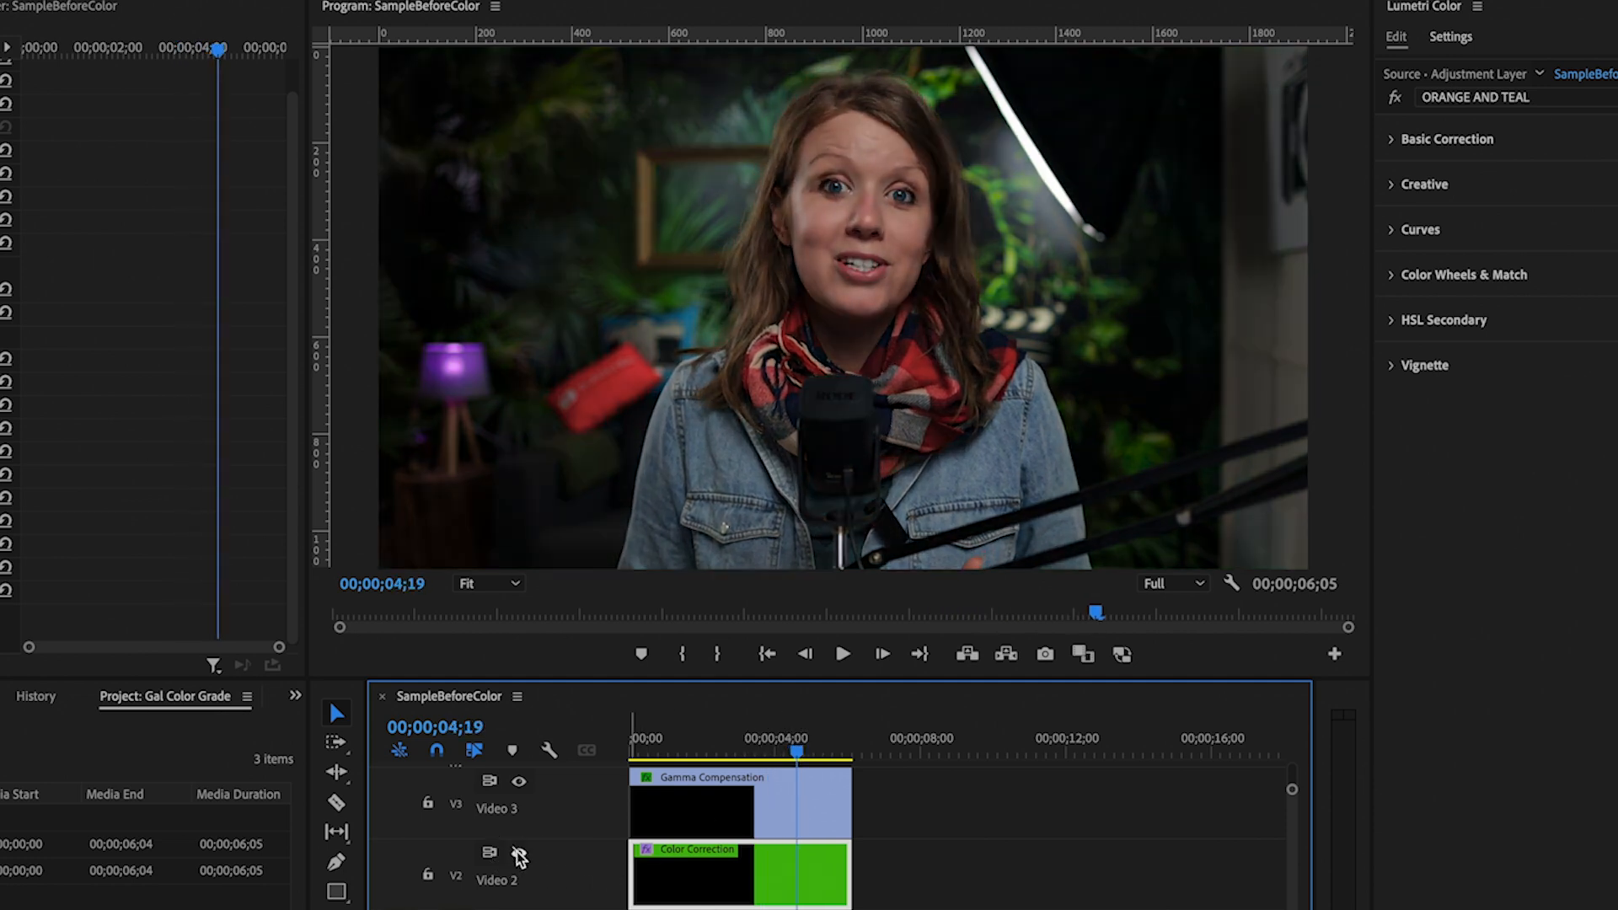
pyautogui.click(519, 783)
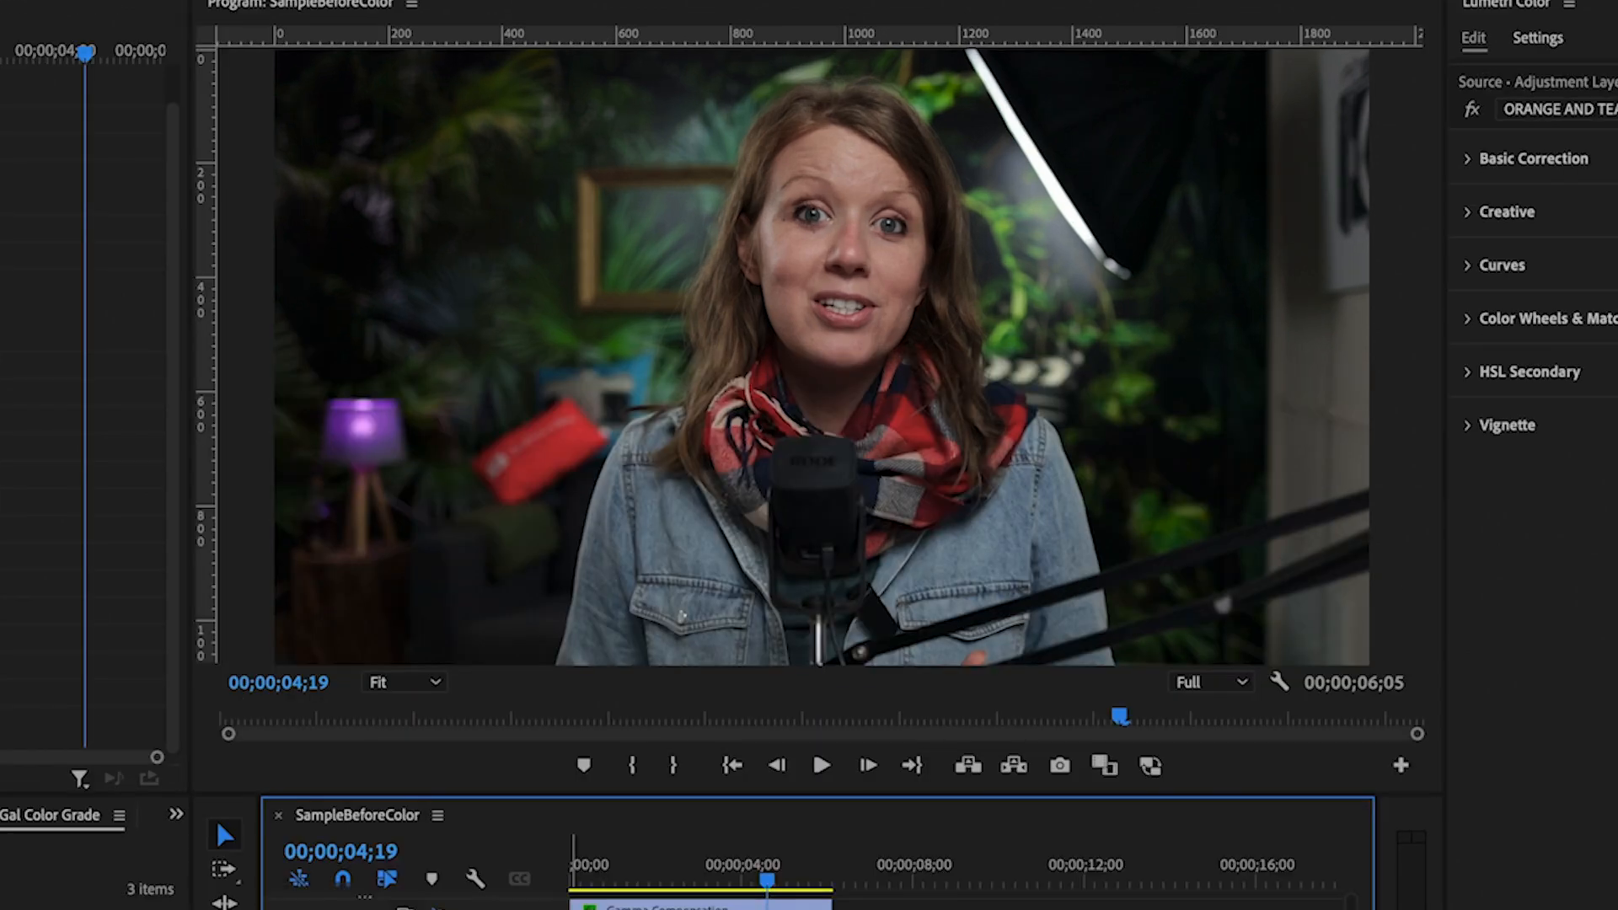
pyautogui.click(438, 909)
pyautogui.click(438, 909)
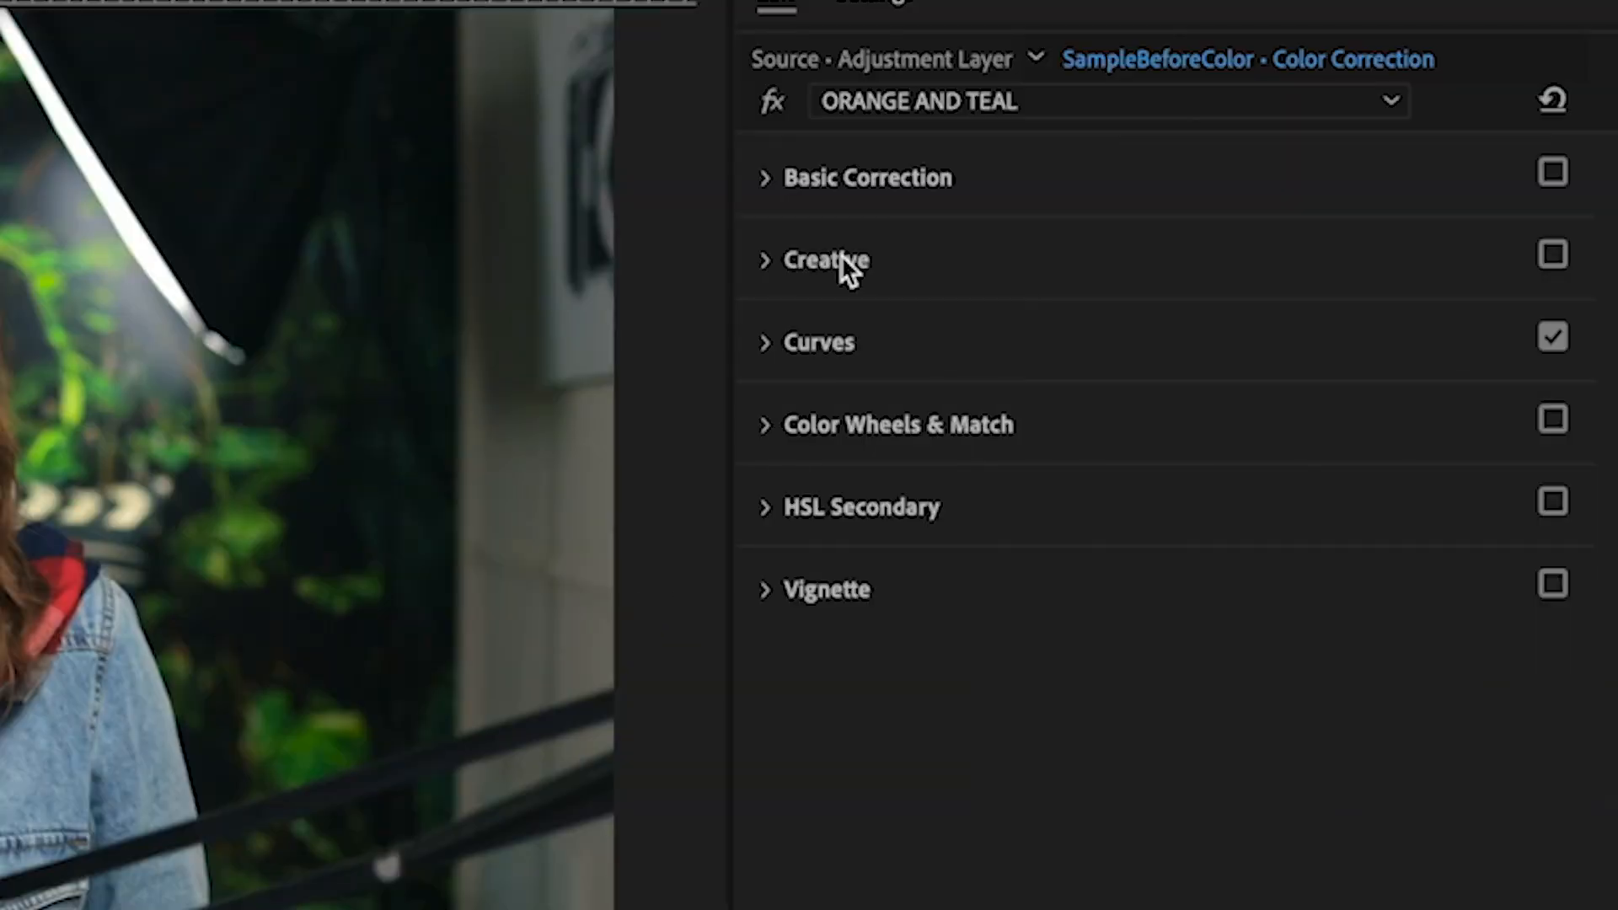
# Review the SKIN effect's Hue vs Sat, Hue vs Luma and Luma vs Sat curves on the Color Correction layer
pyautogui.click(912, 102)
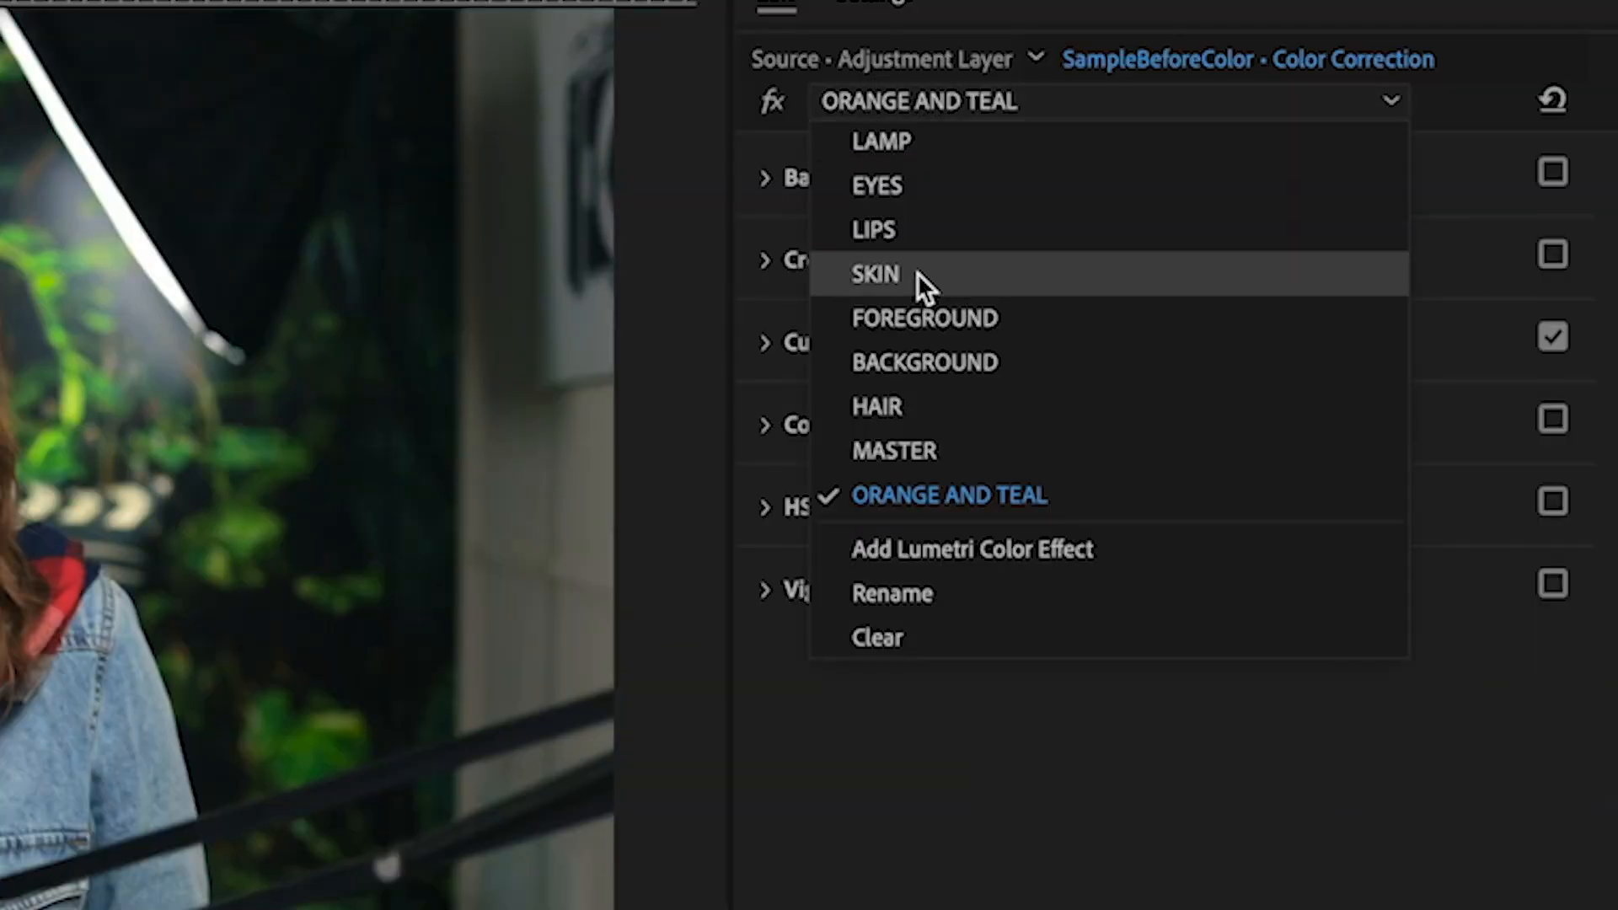
pyautogui.click(917, 272)
pyautogui.click(1158, 284)
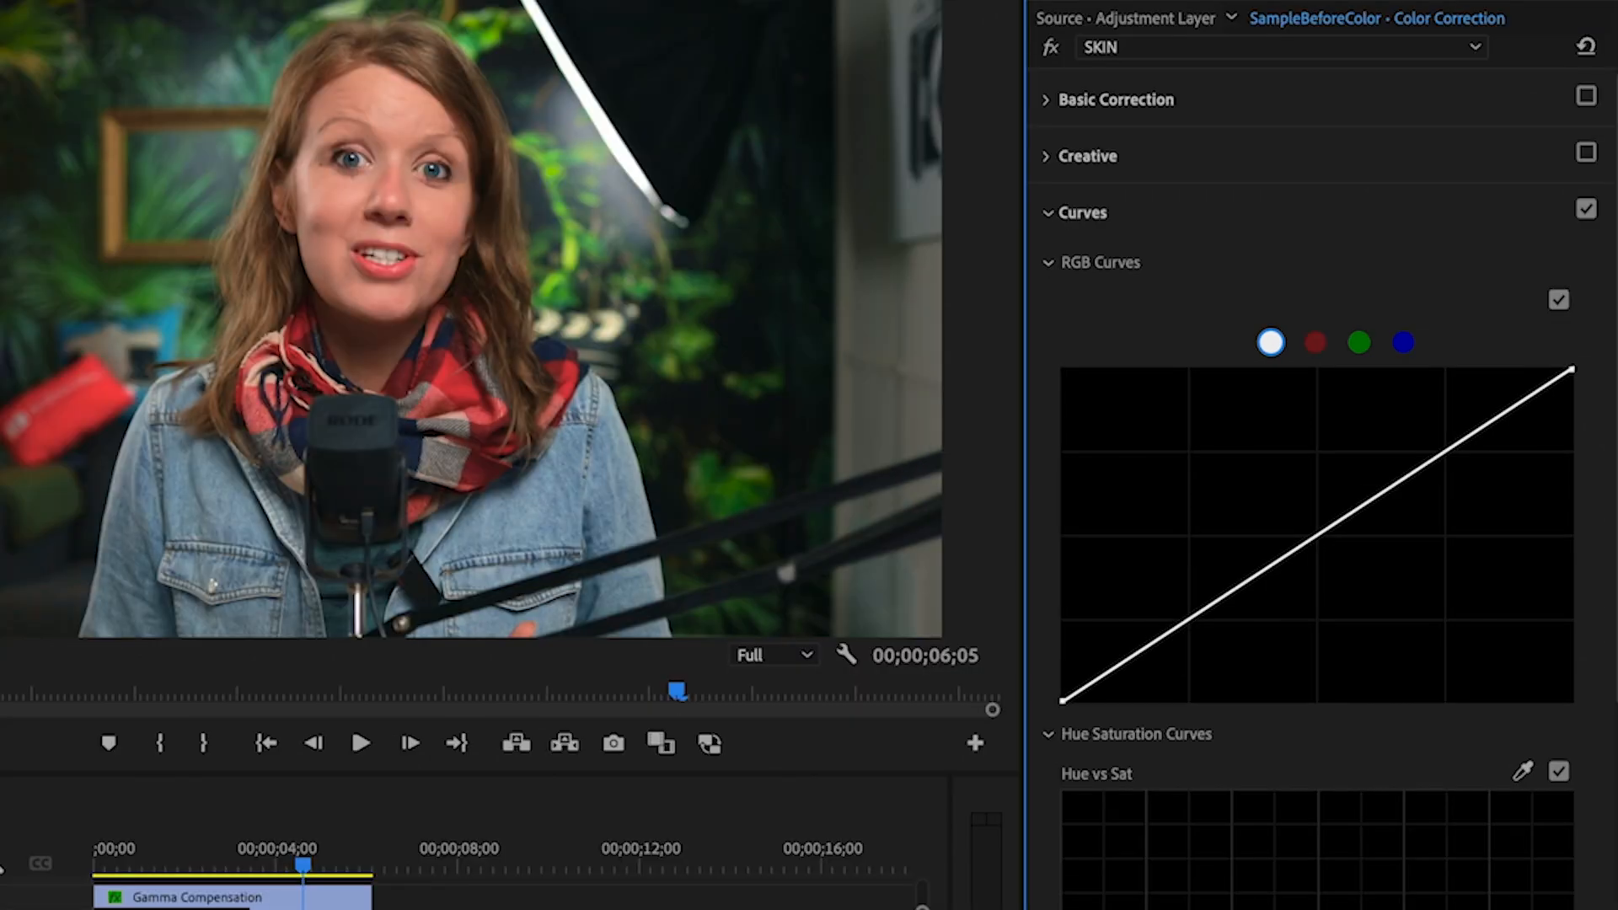
pyautogui.scroll(-4, 1599, 539)
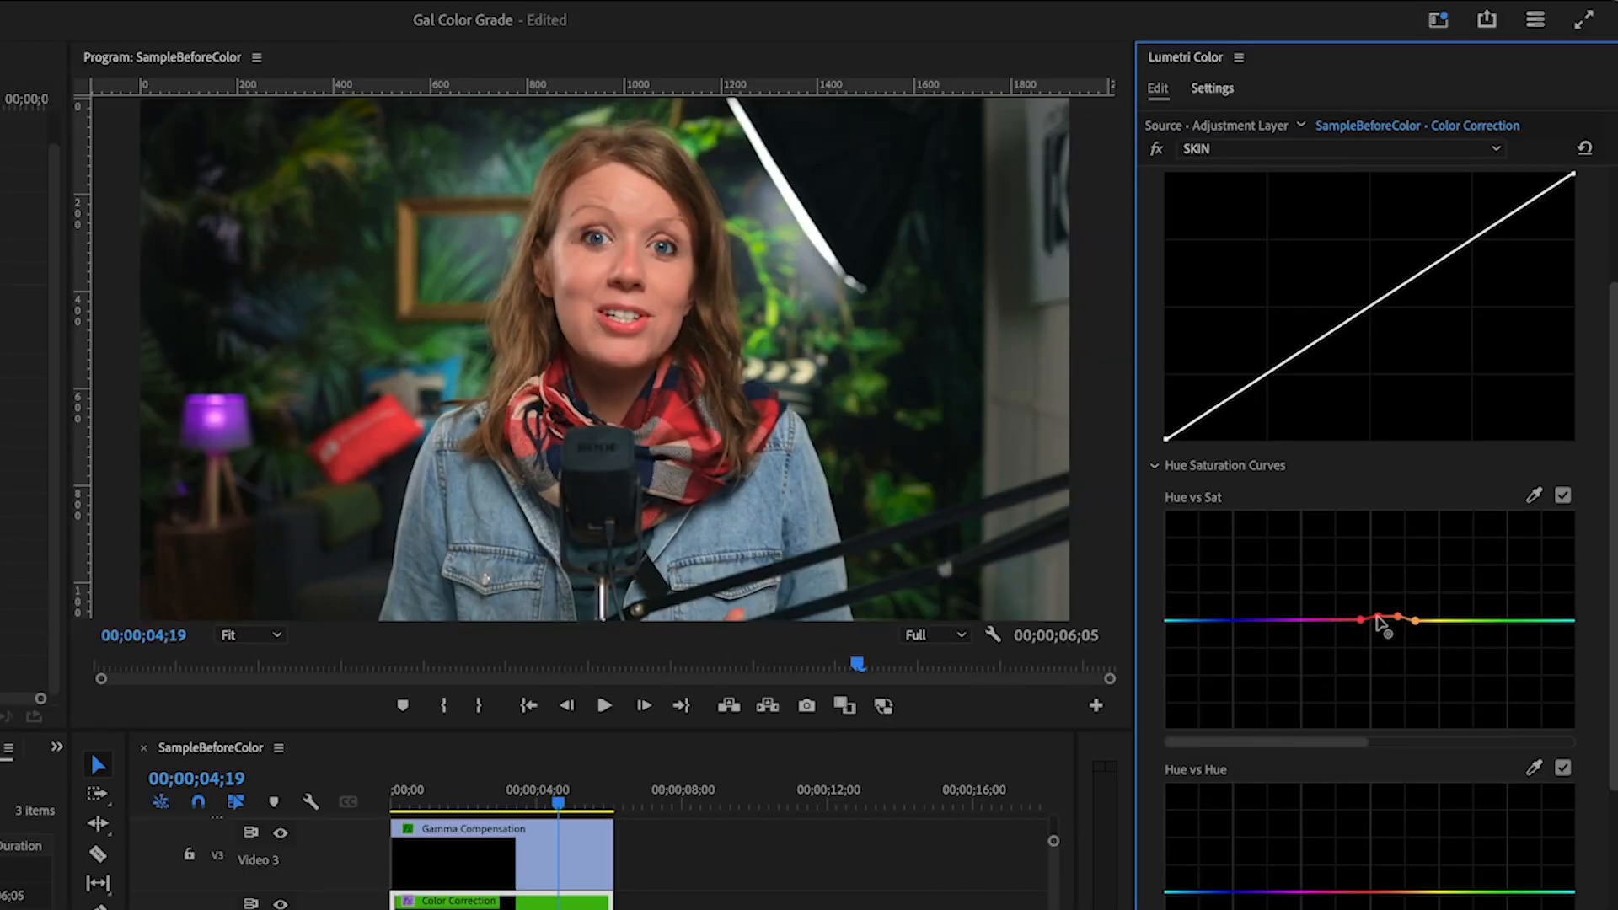
pyautogui.moveTo(1378, 615)
pyautogui.mouseDown()
pyautogui.moveTo(1378, 597)
pyautogui.moveTo(1378, 615)
pyautogui.mouseUp()
pyautogui.moveTo(1613, 483); pyautogui.dragTo(1613, 826)
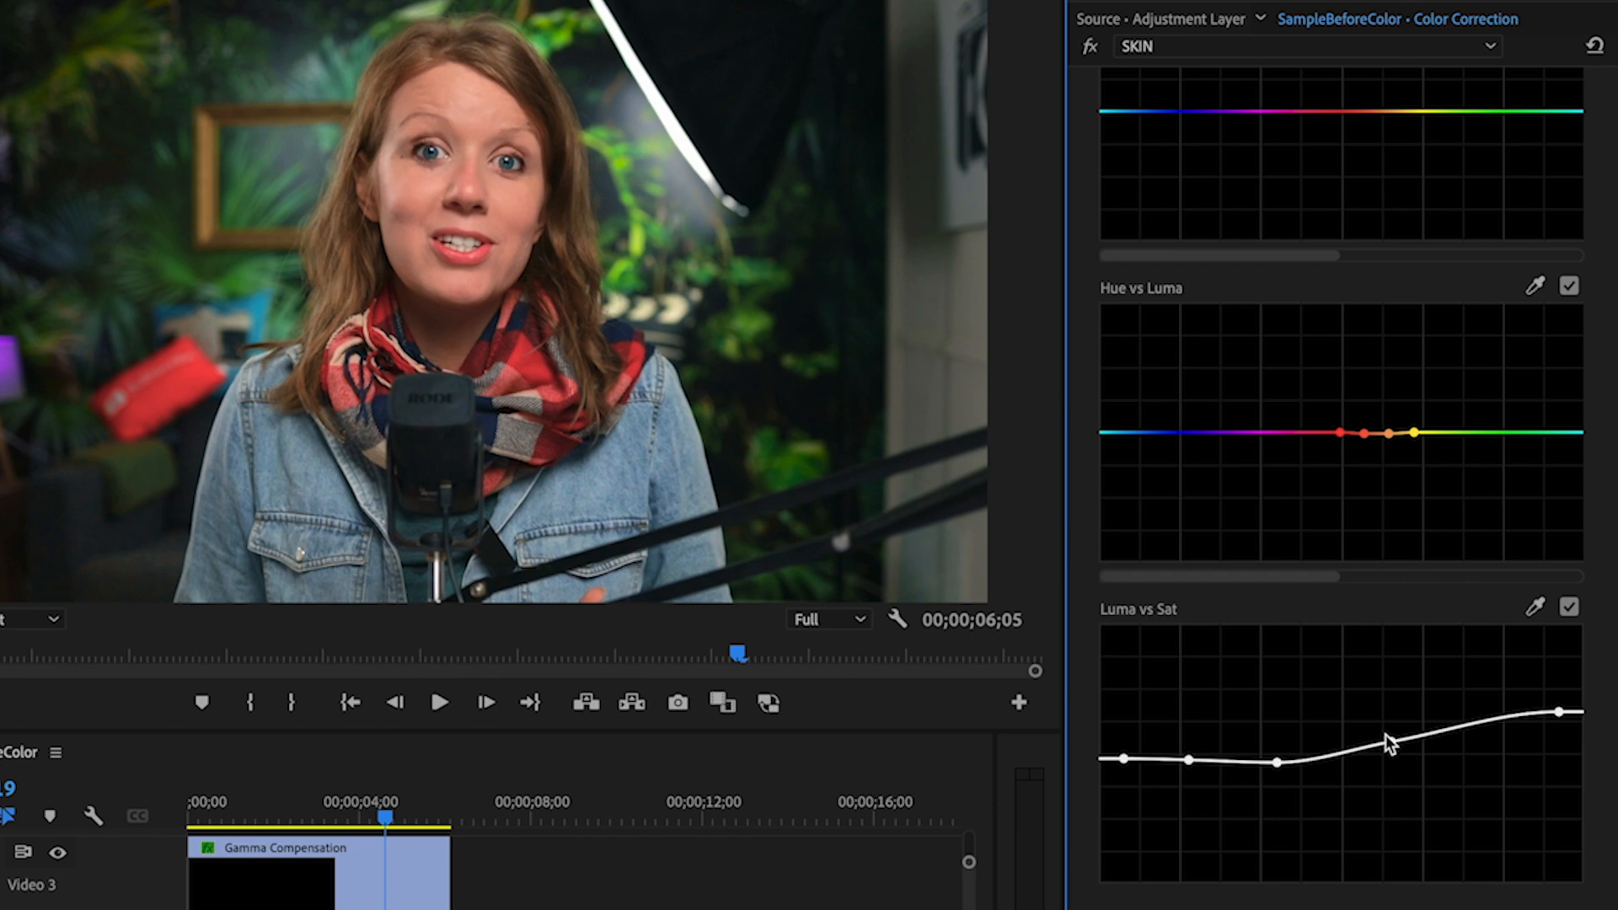
pyautogui.moveTo(1390, 742)
pyautogui.mouseDown()
pyautogui.moveTo(1383, 707)
pyautogui.moveTo(1390, 740)
pyautogui.mouseUp()
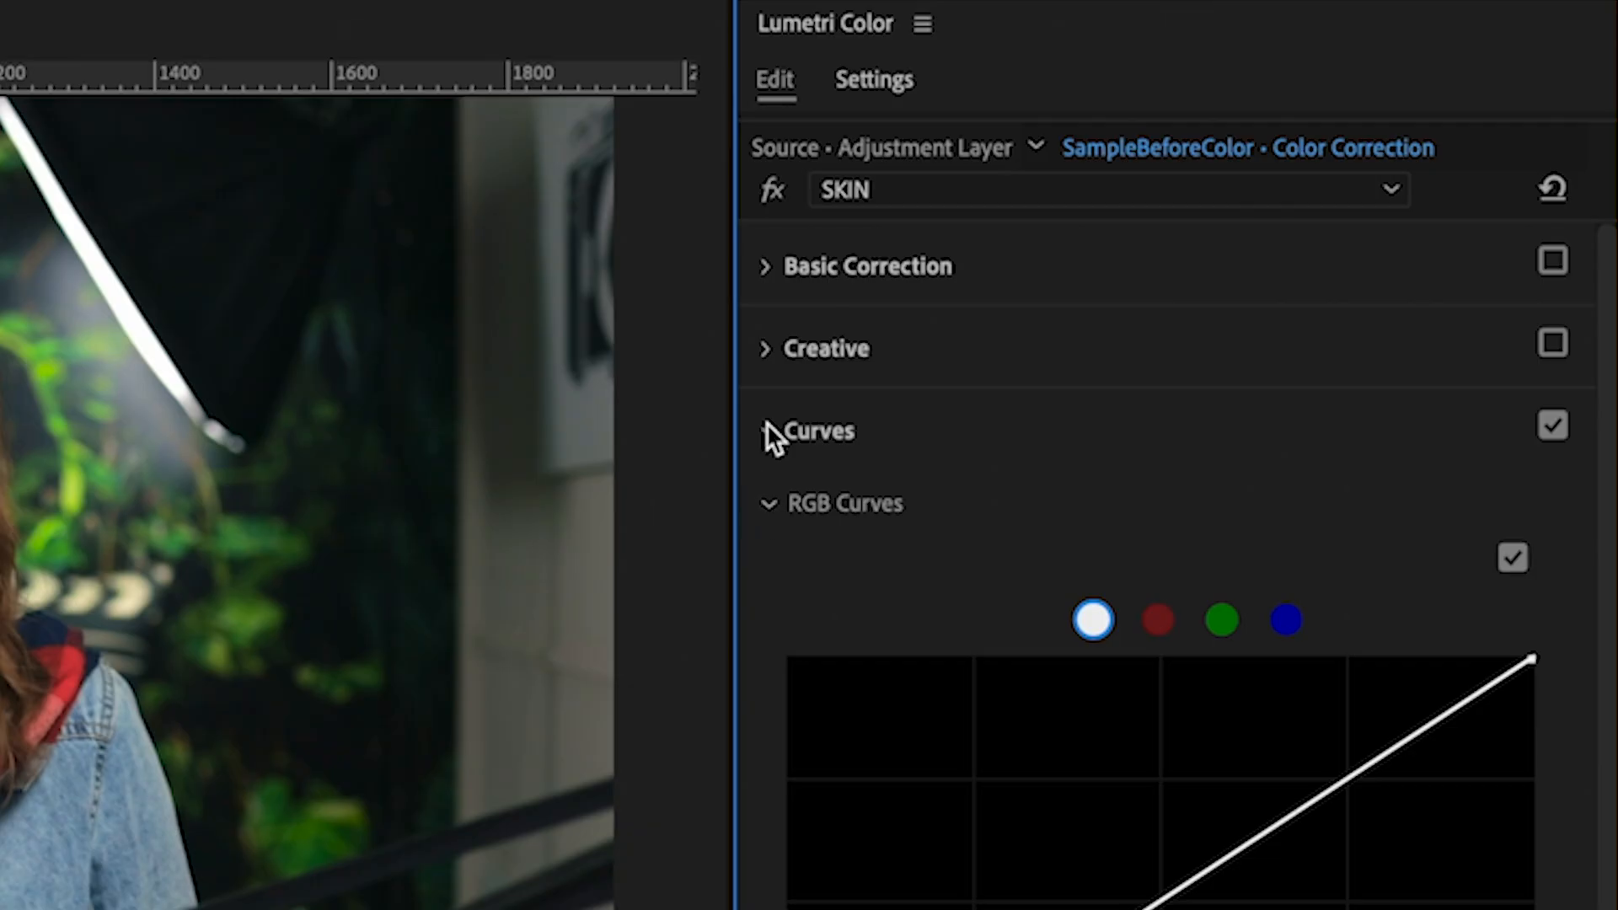
pyautogui.click(767, 432)
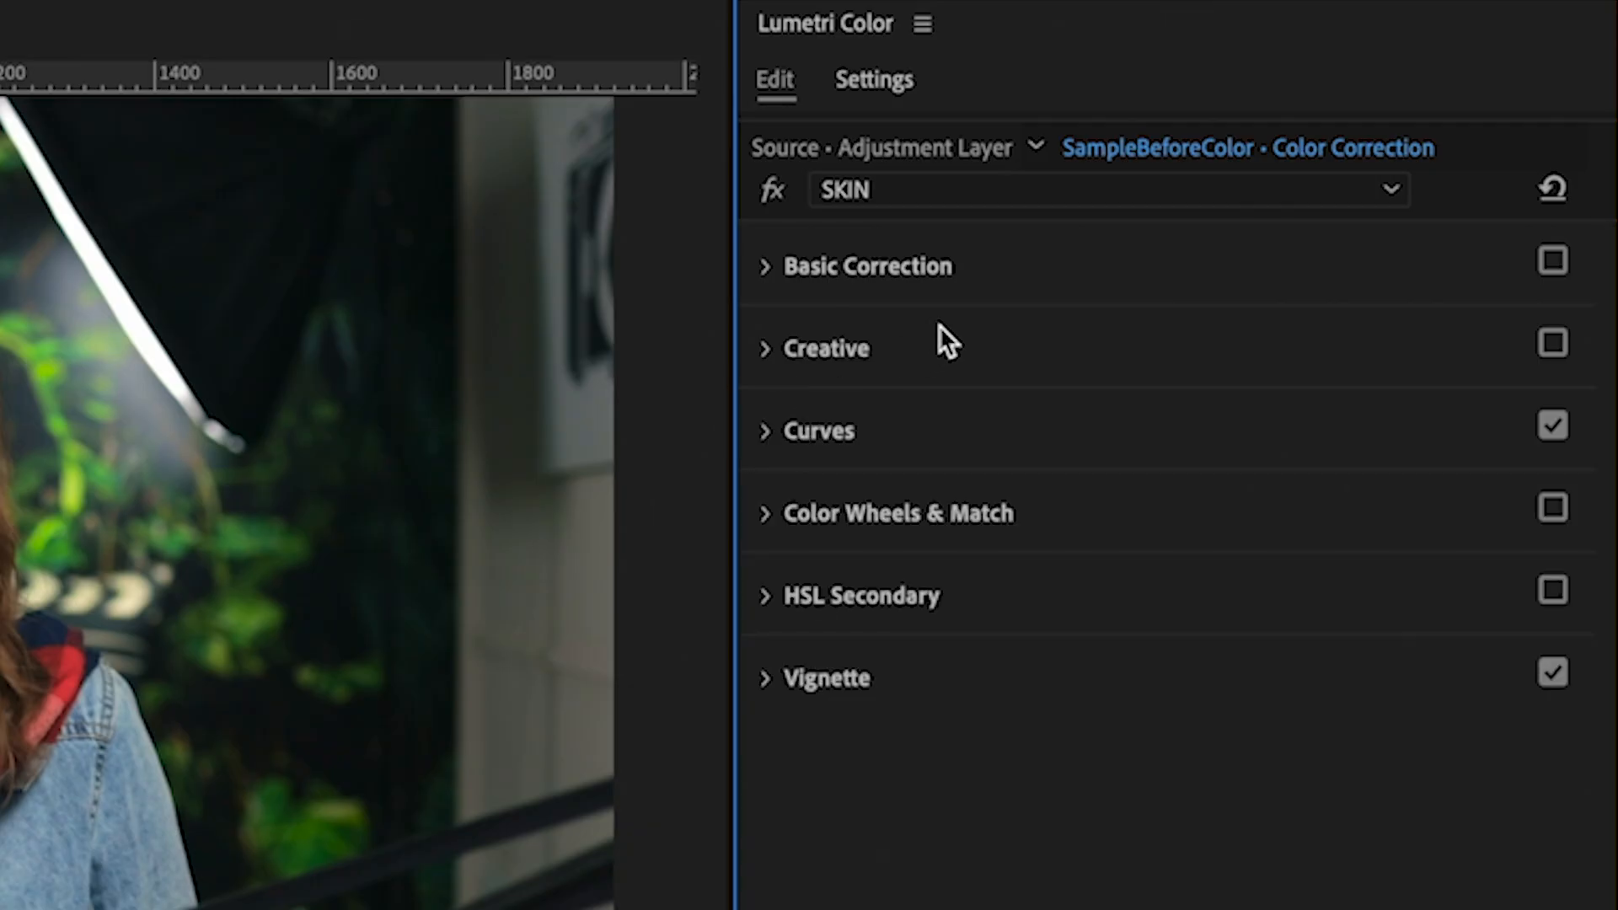
# Check the HAIR effect's HSL Secondary key in the Color/Gray mask view and compare the image with HSL Secondary off and on
pyautogui.click(961, 189)
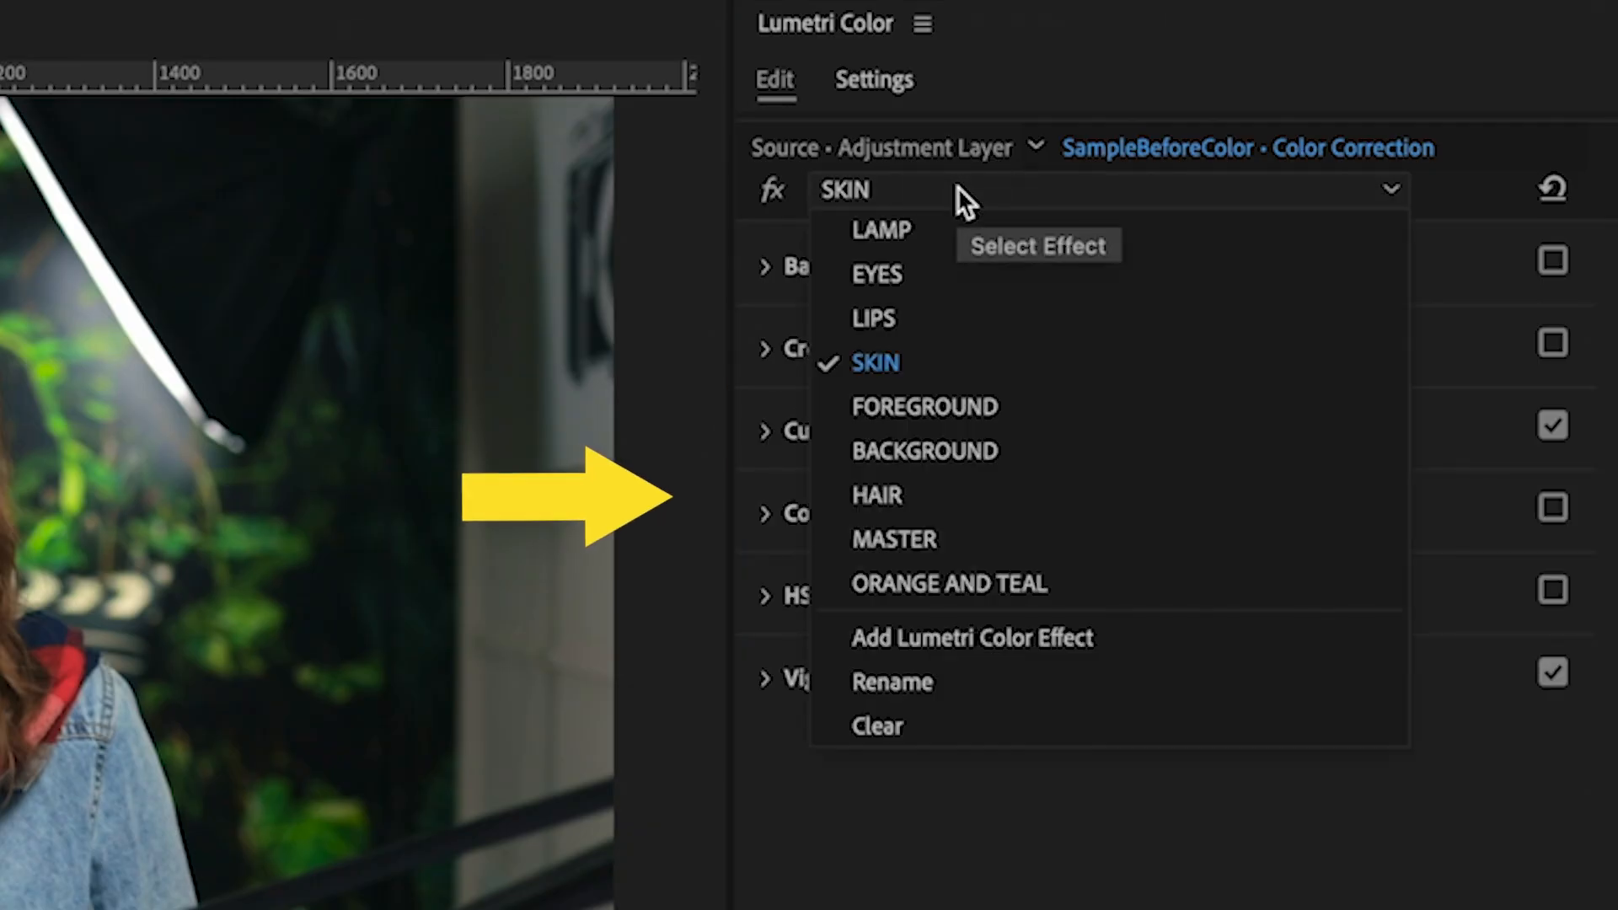
pyautogui.click(969, 488)
pyautogui.click(1127, 685)
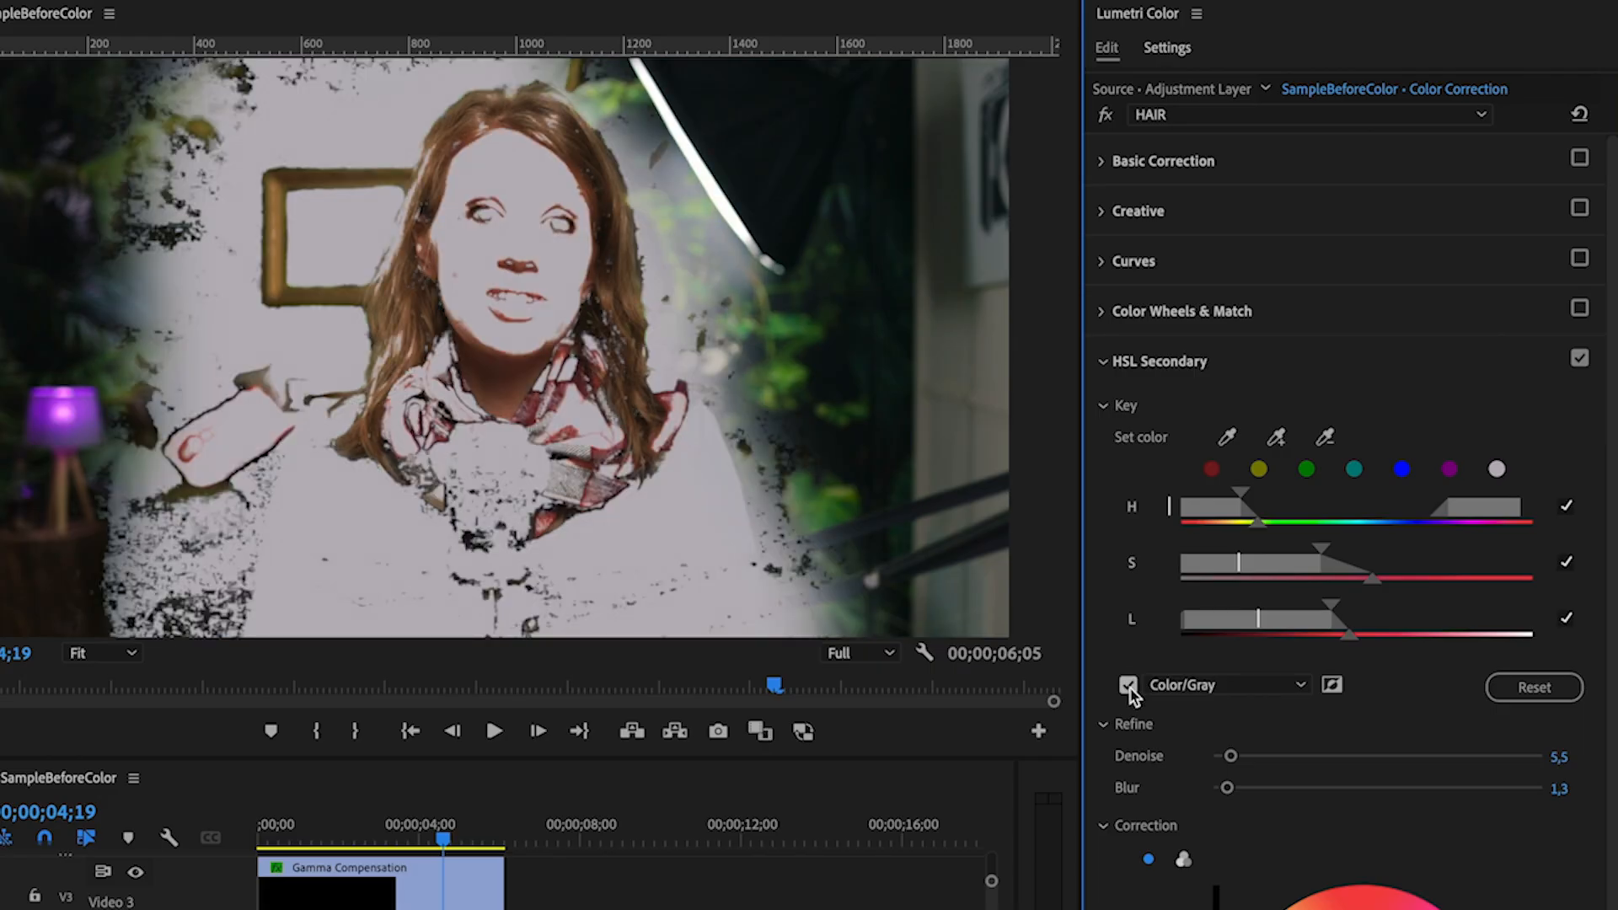
pyautogui.click(1127, 685)
pyautogui.click(1580, 360)
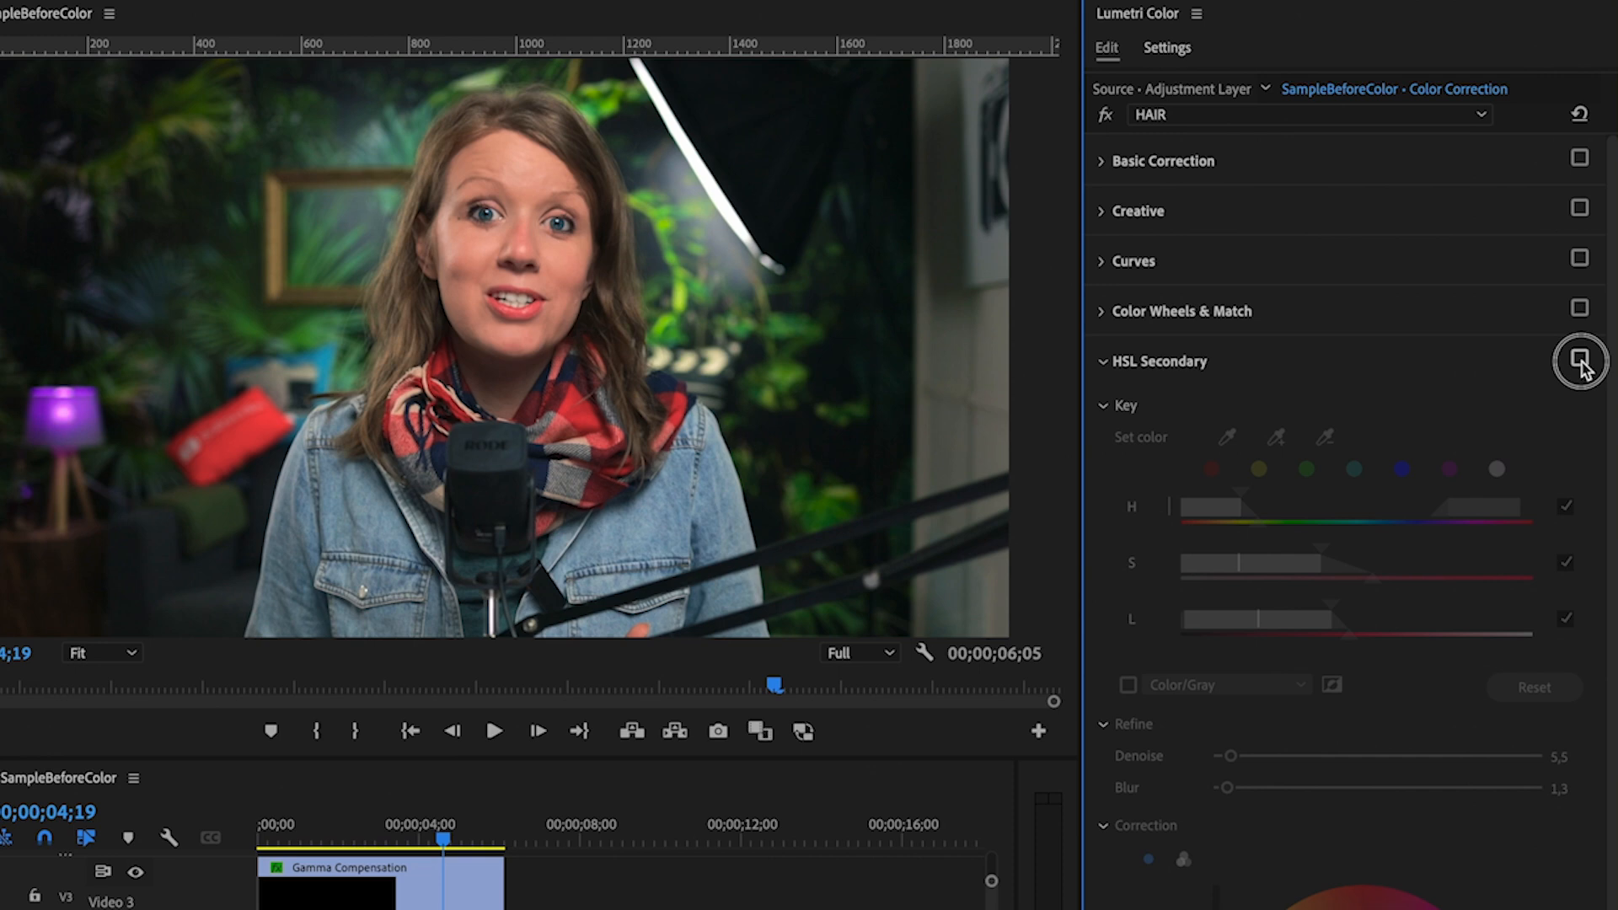
pyautogui.click(1580, 360)
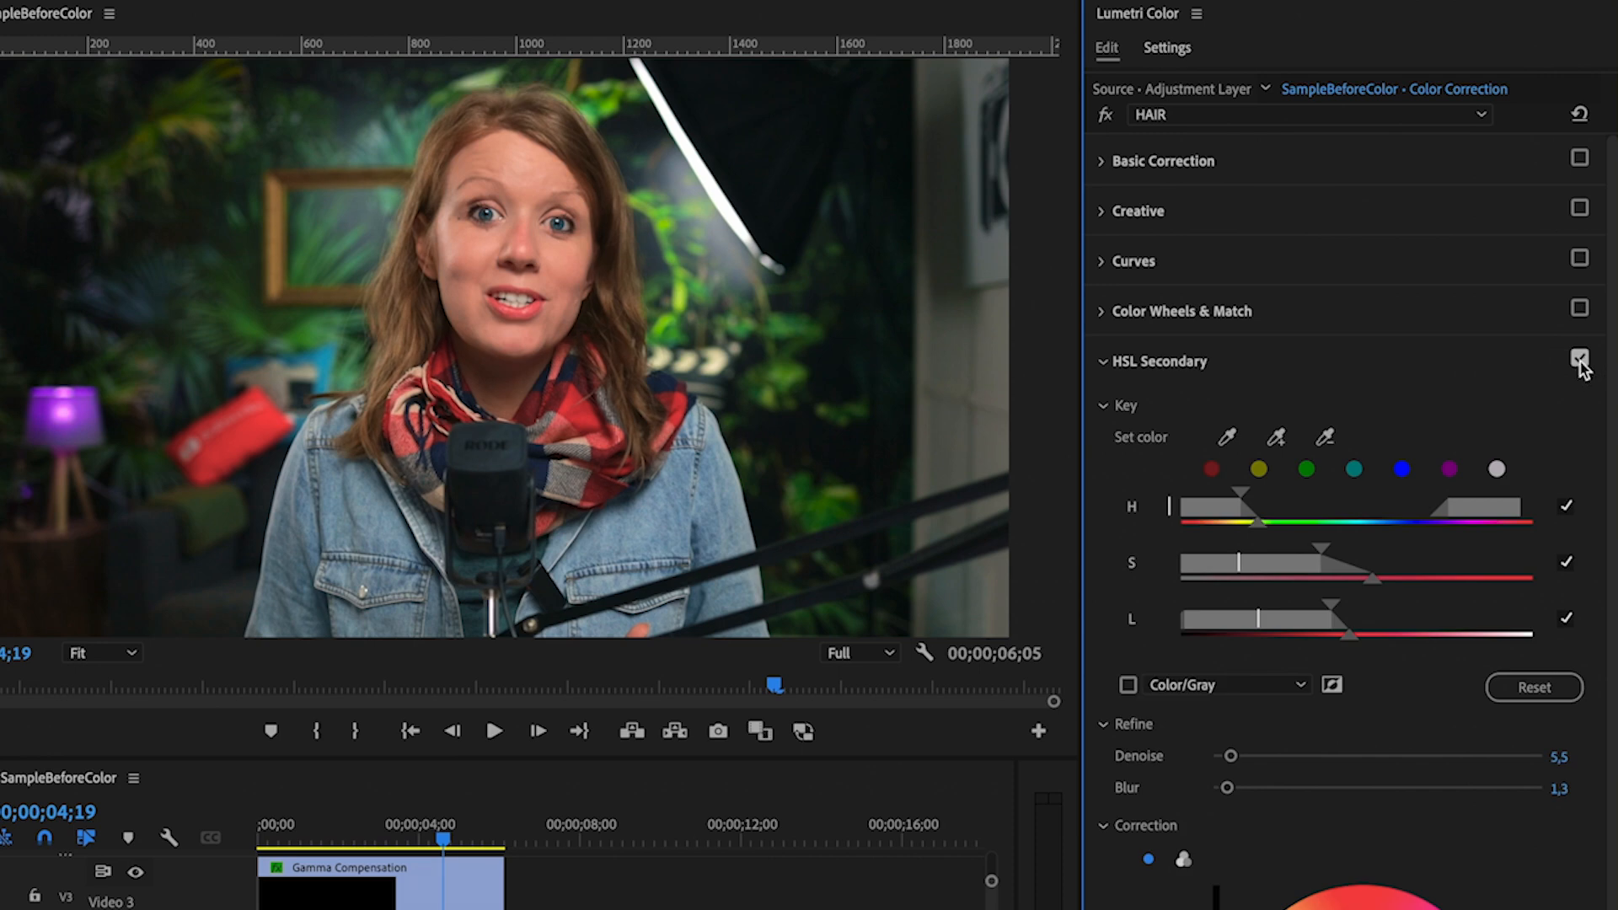